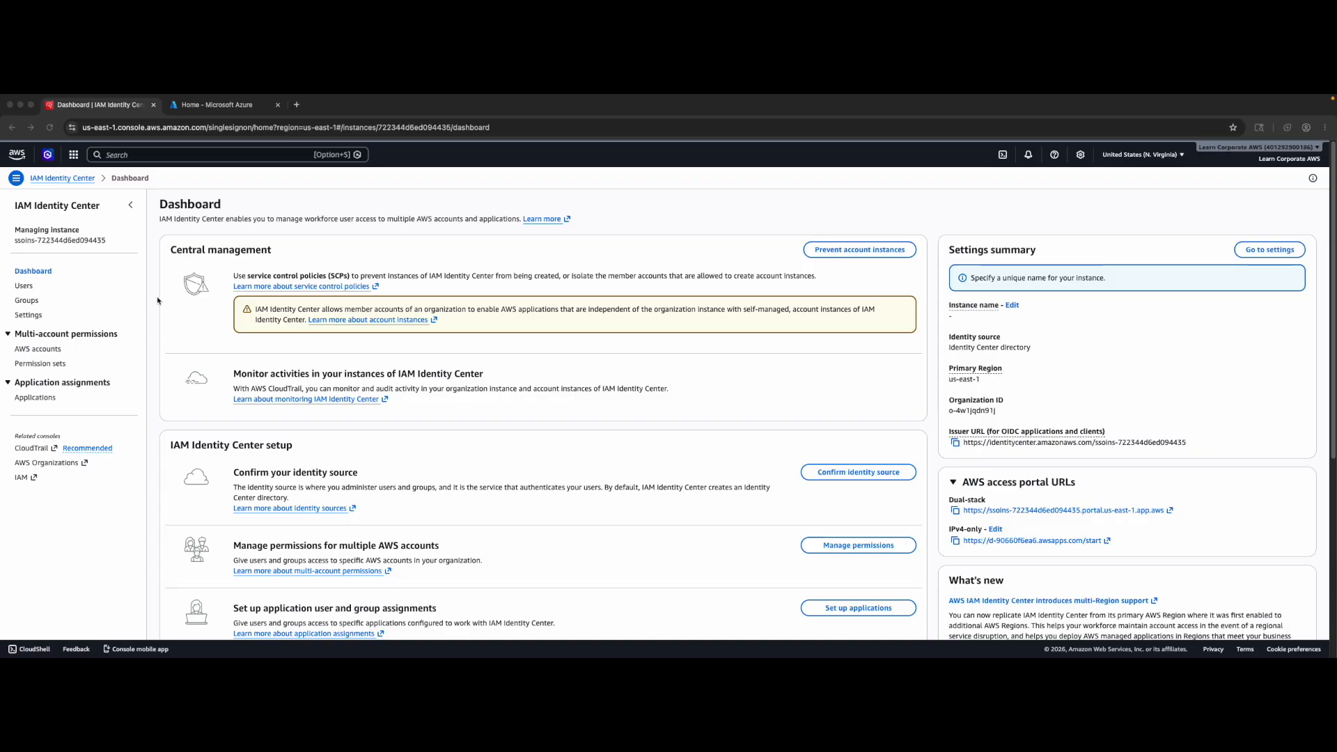
- Open the existing user in IAM Identity Center and examine the permission sets applied for the Learn Corporate AWS management account
left_click(33, 288)
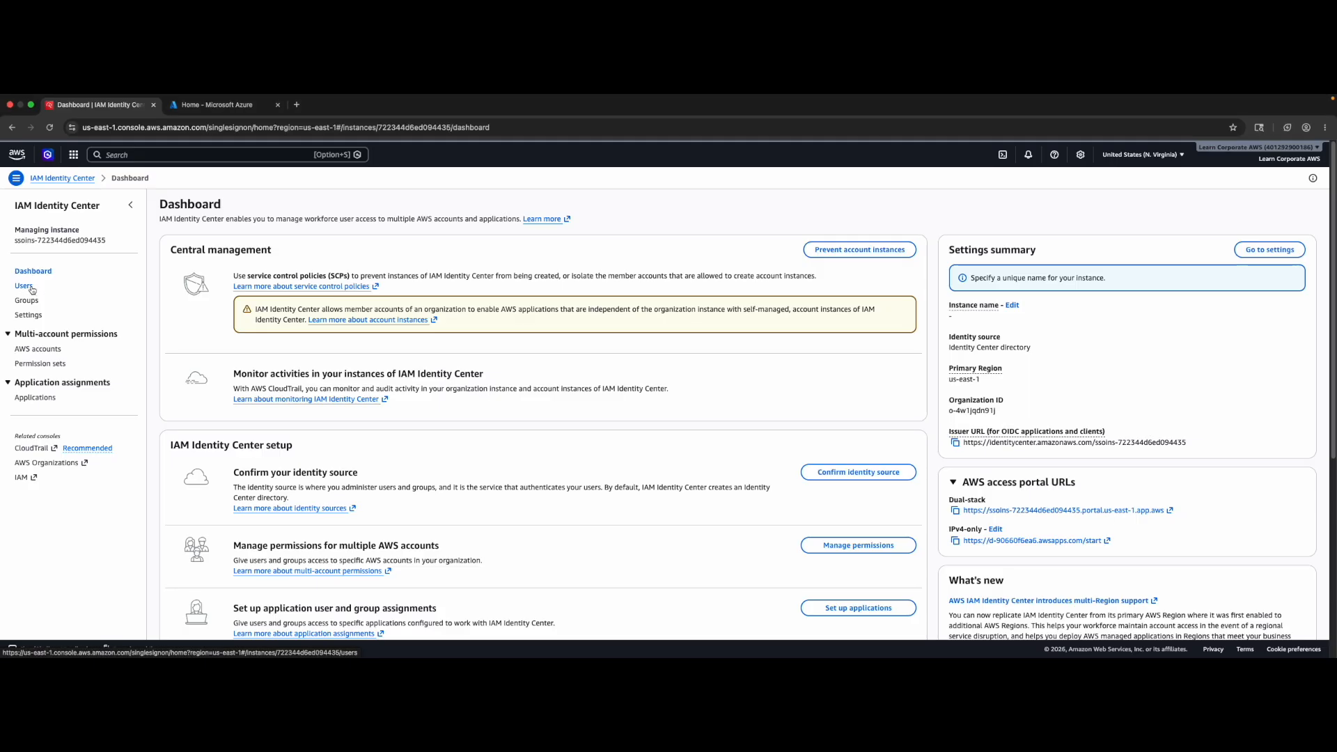
left_click(31, 287)
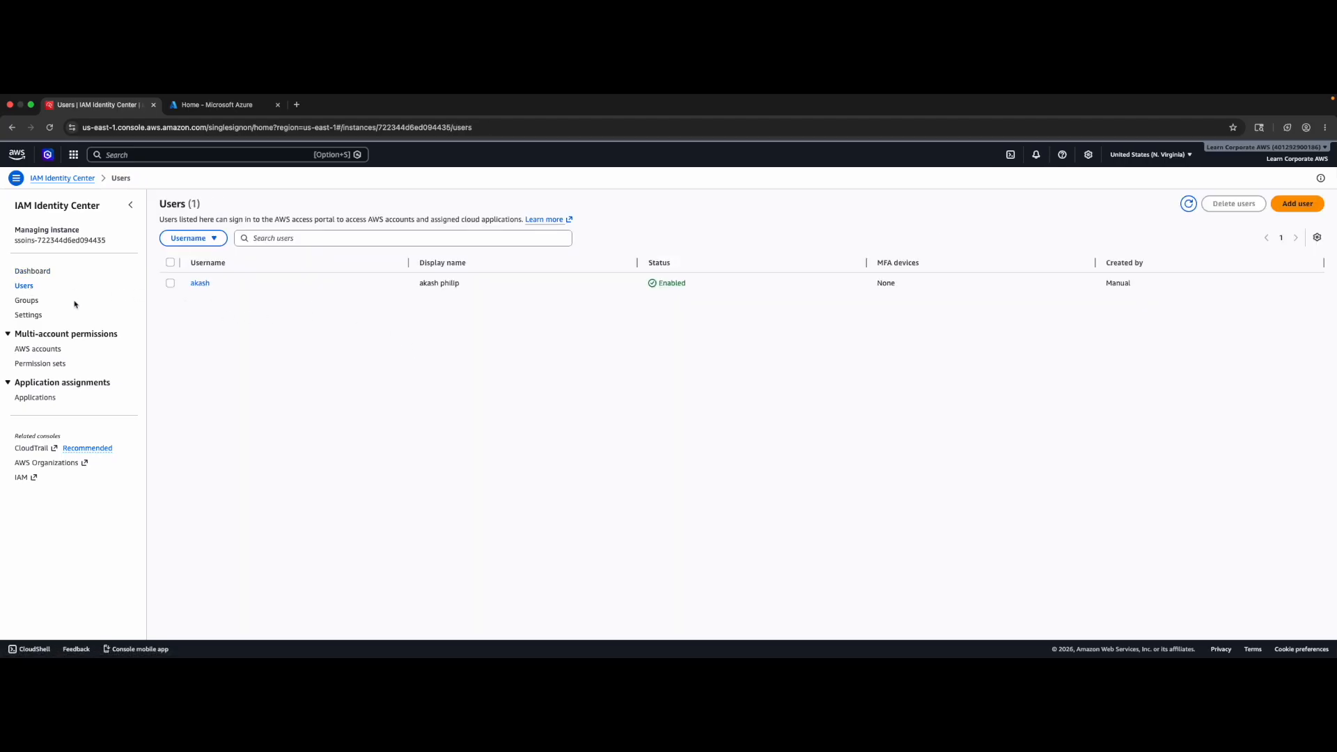
left_click(203, 283)
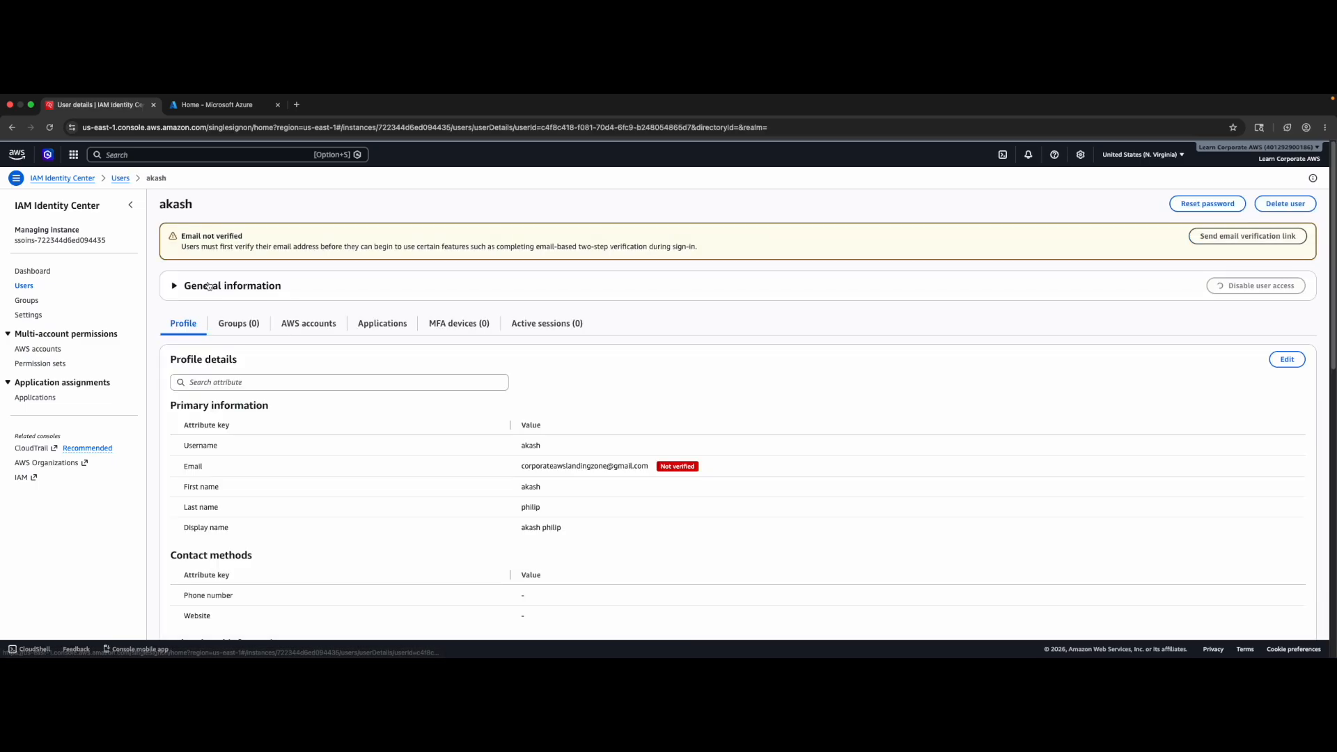
left_click(304, 326)
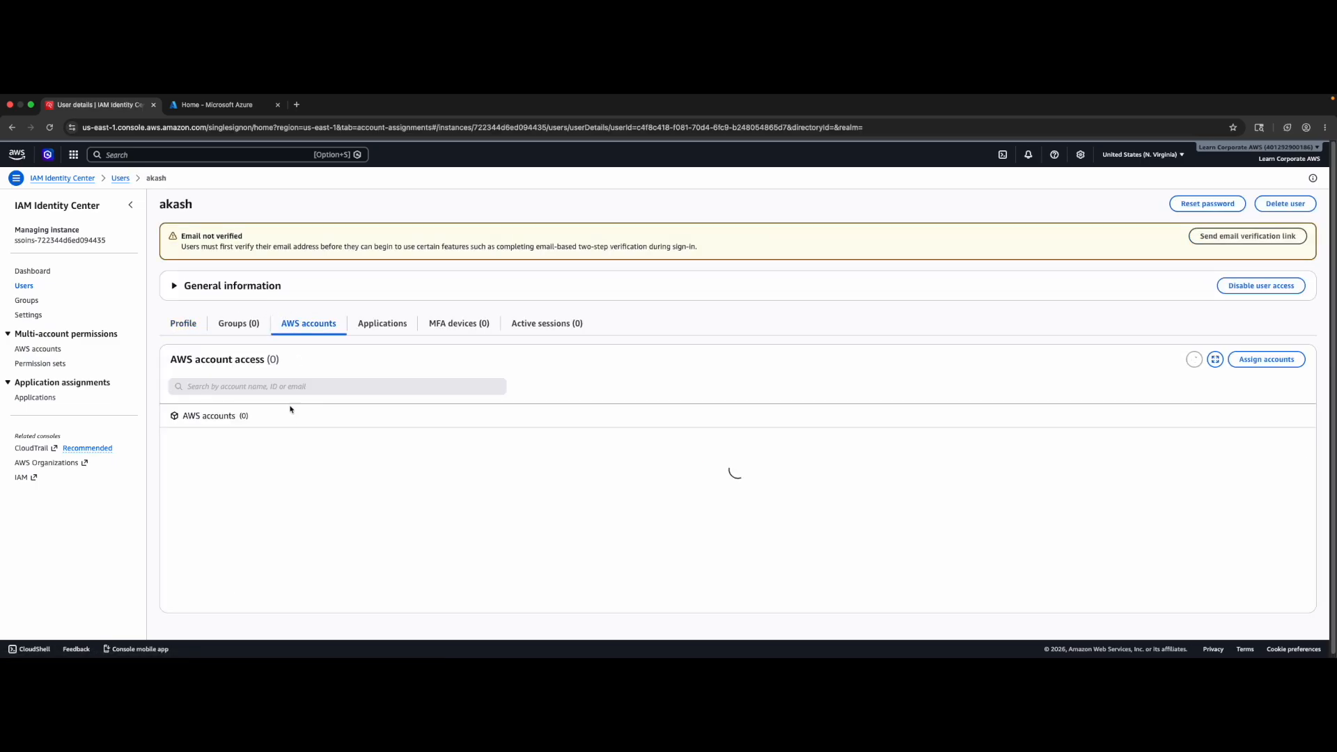
left_click(175, 439)
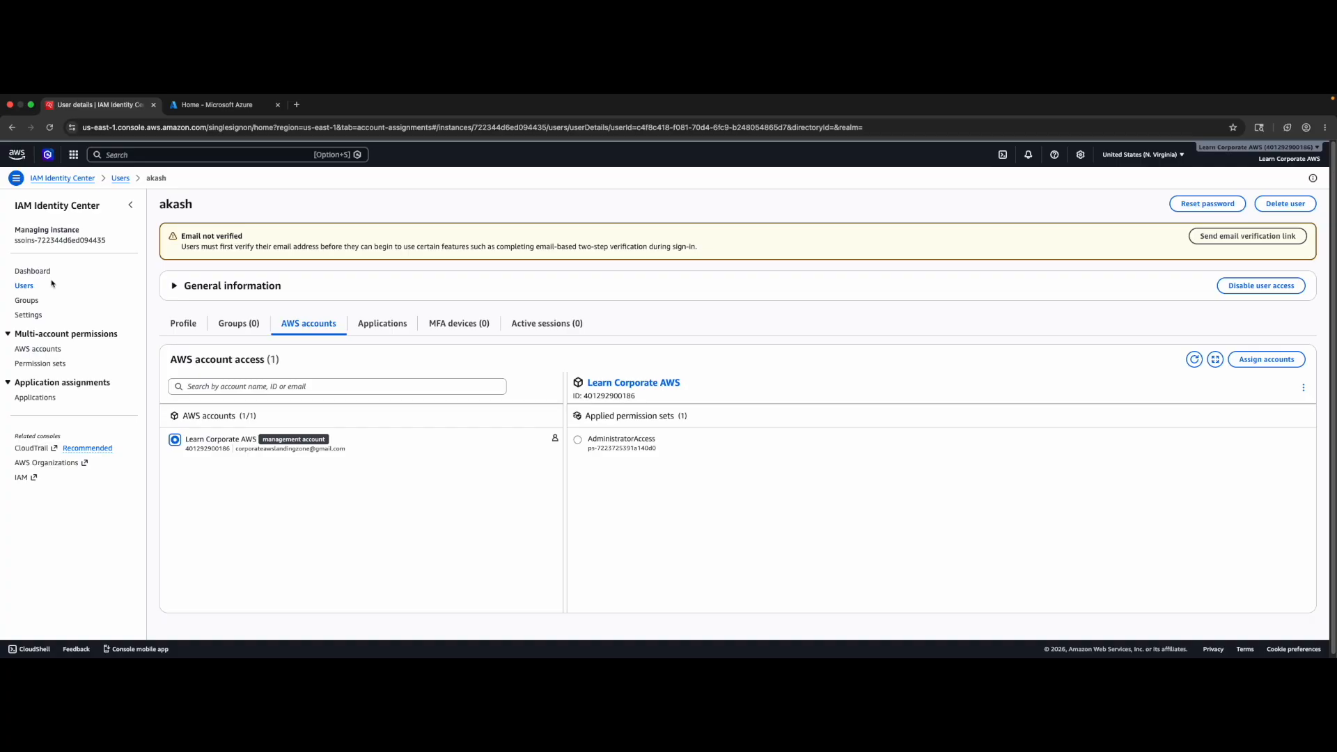
- Return to the users list, switch to the Azure portal and open the Microsoft Entra ID overview
left_click(24, 285)
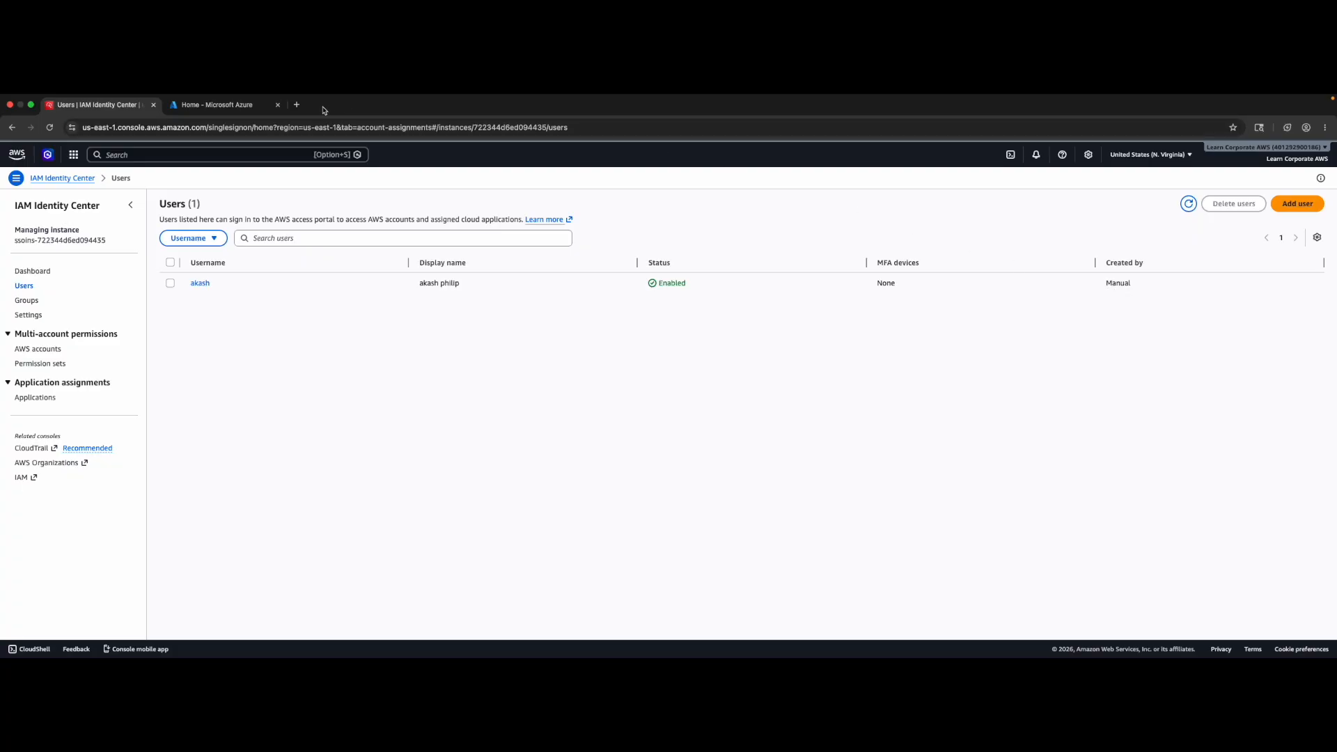
left_click(237, 106)
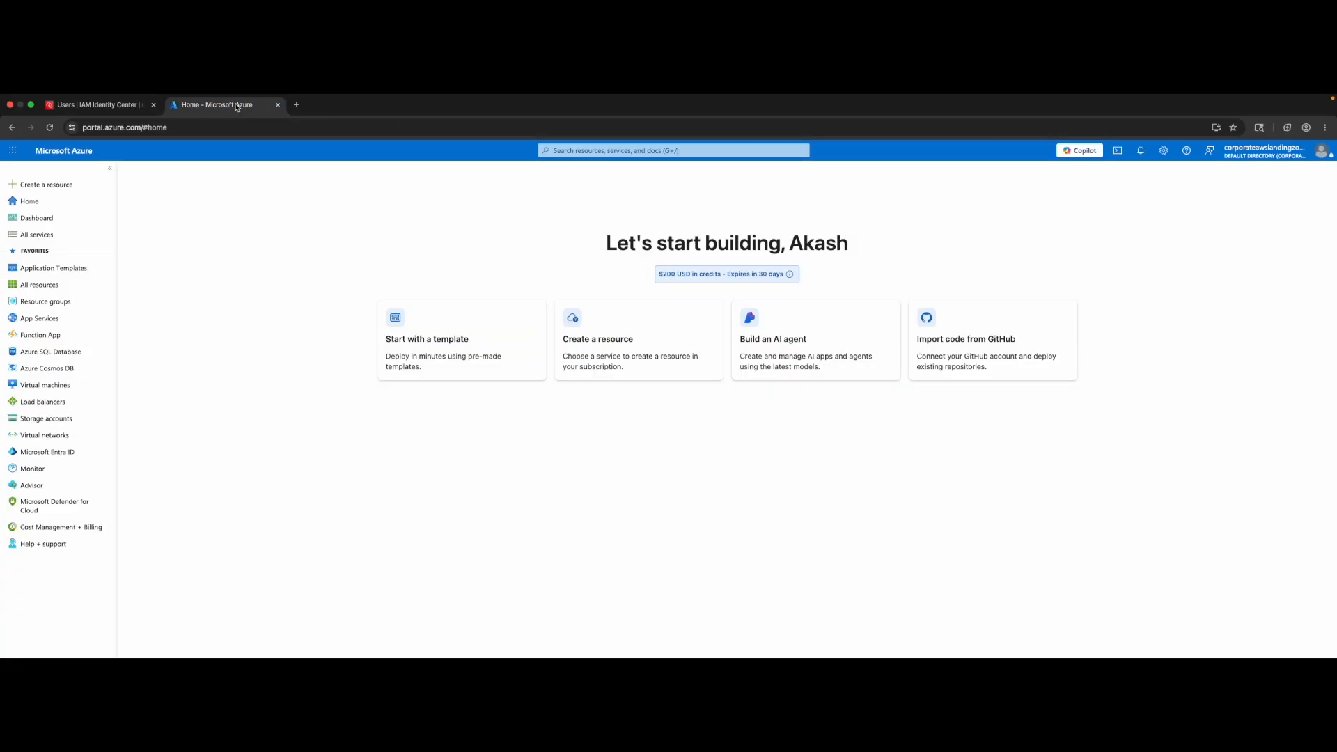
left_click(51, 452)
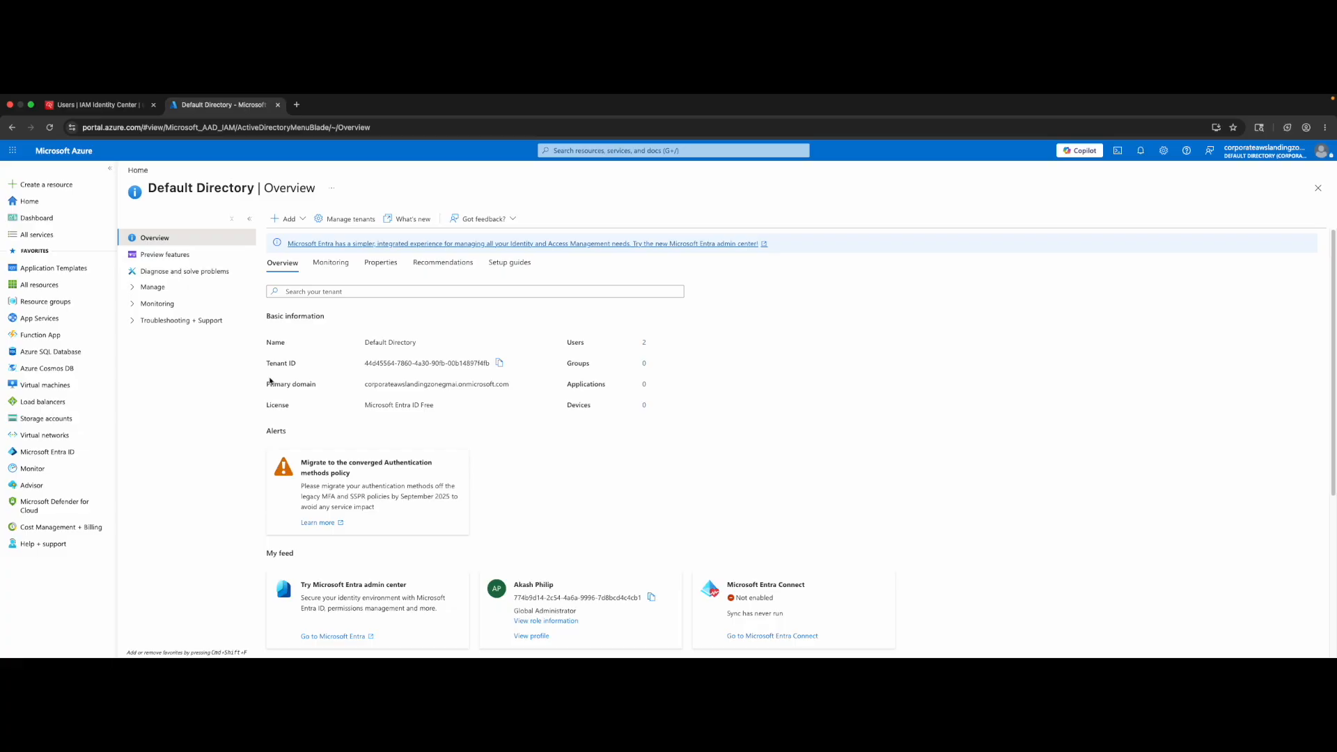
- Switch back to AWS, open the IAM Identity Center settings and start customizing the AWS access portal URL
left_click(111, 106)
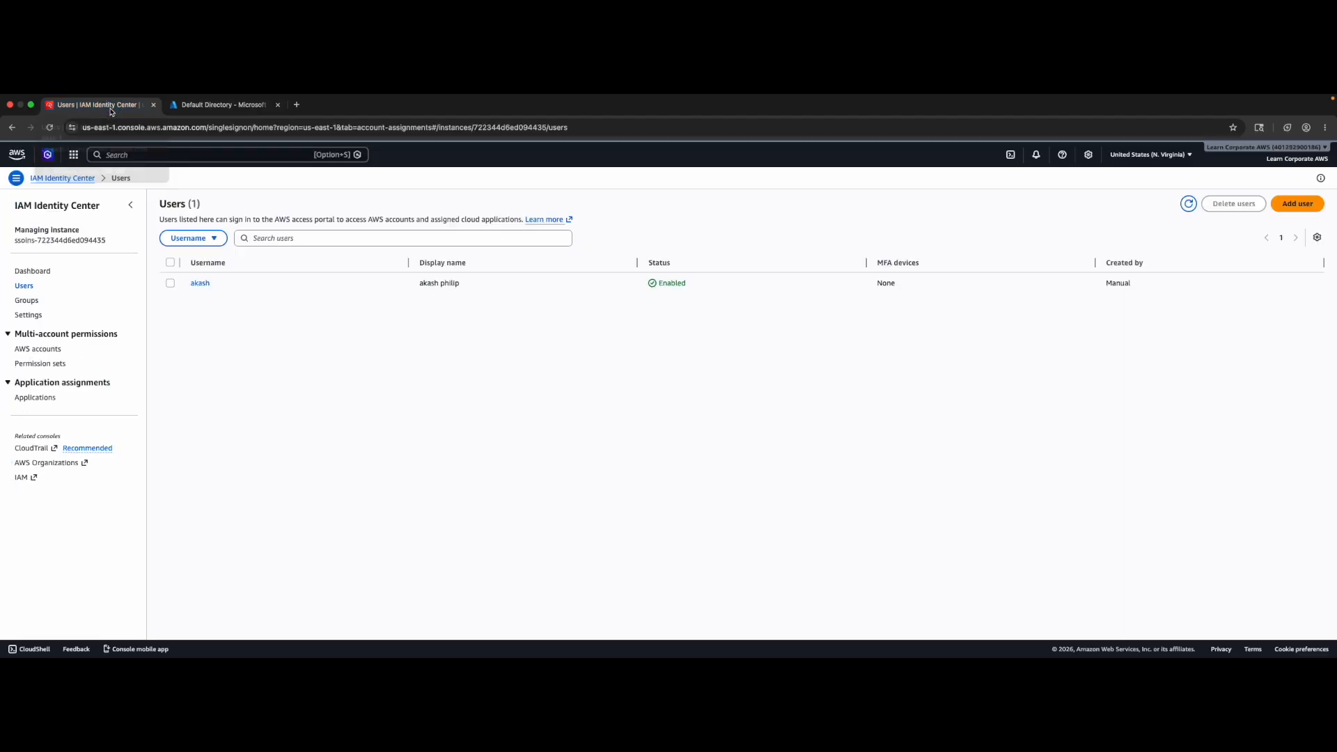
left_click(34, 314)
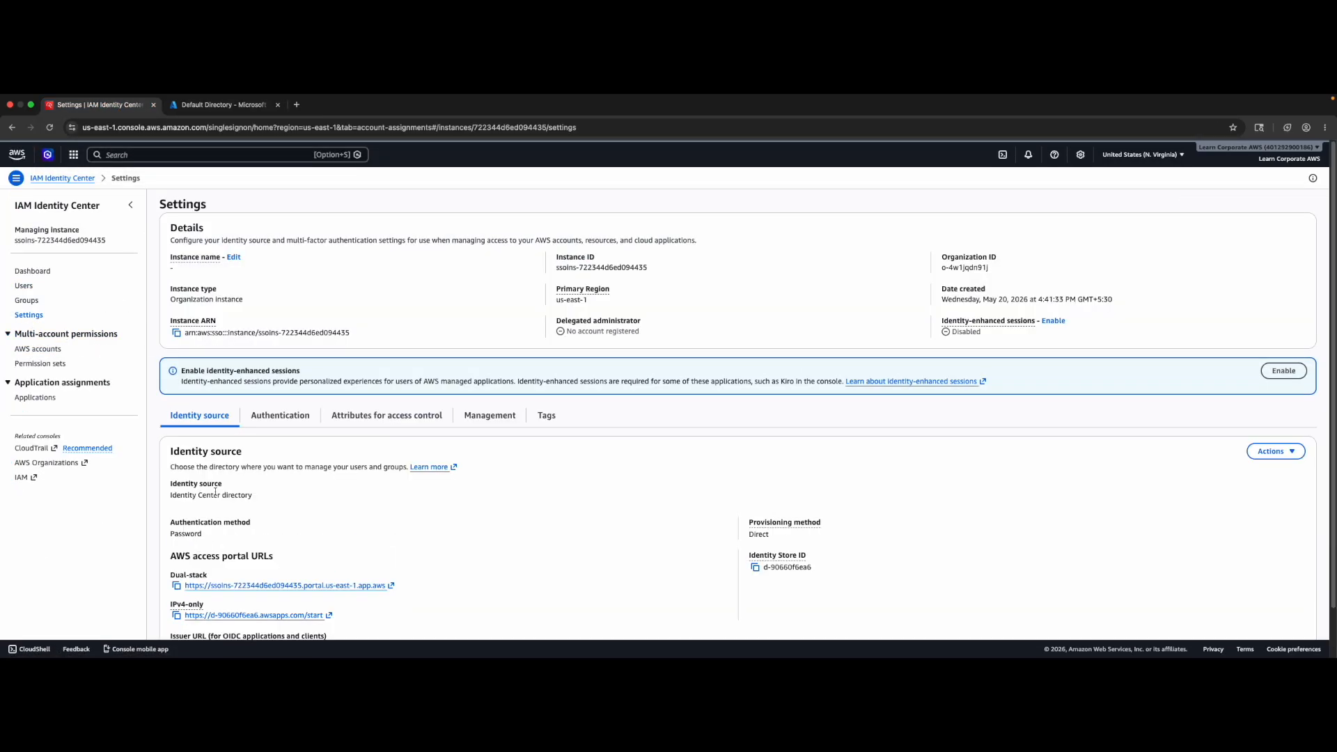
scroll(232, 565, "down", 2)
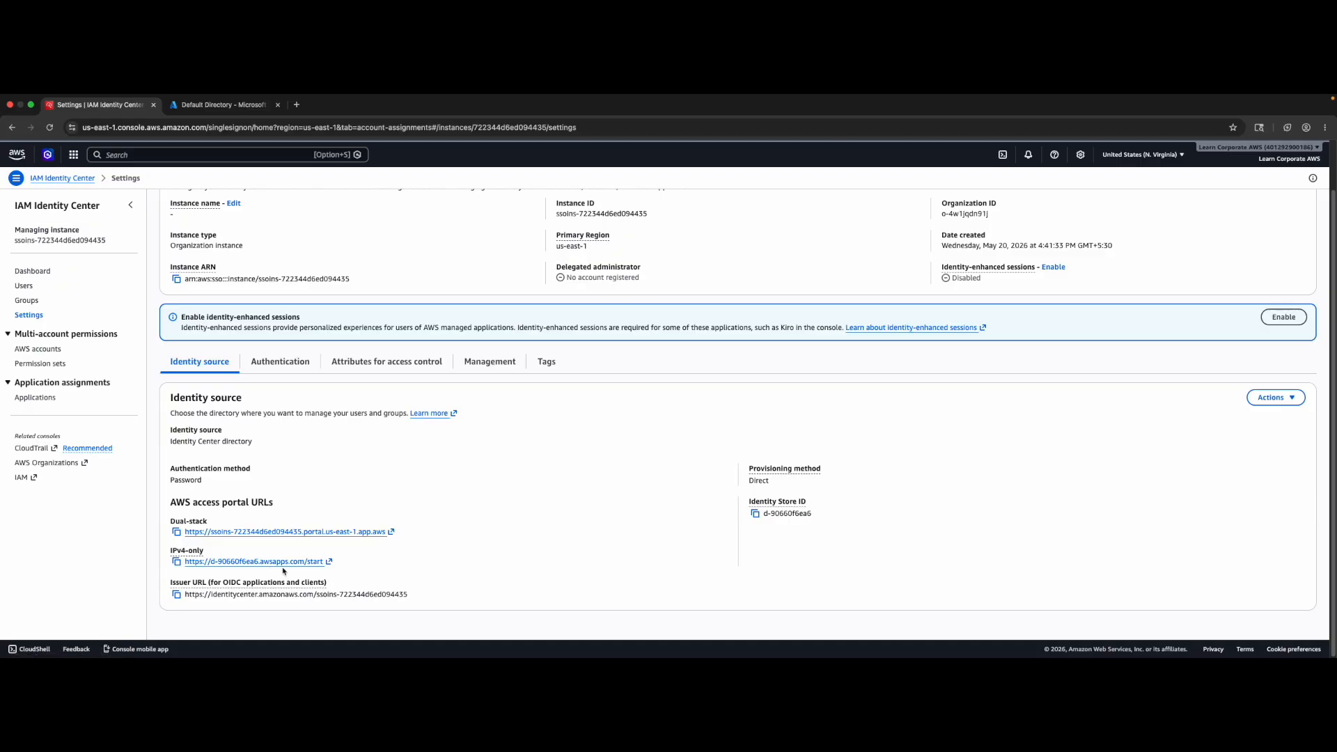
left_click(1281, 398)
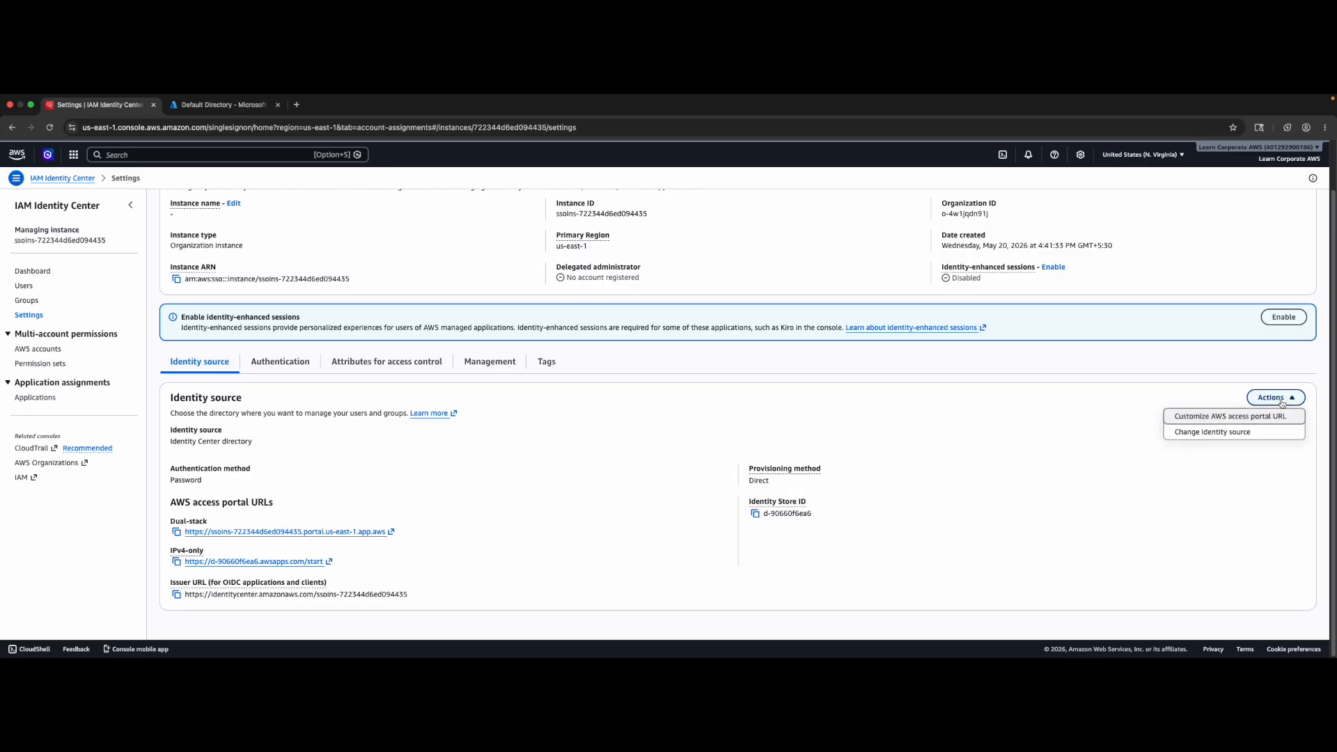
left_click(1246, 419)
- Set the AWS access portal subdomain to corporate-aws, repeat it as confirmation and save the change
left_click(588, 395)
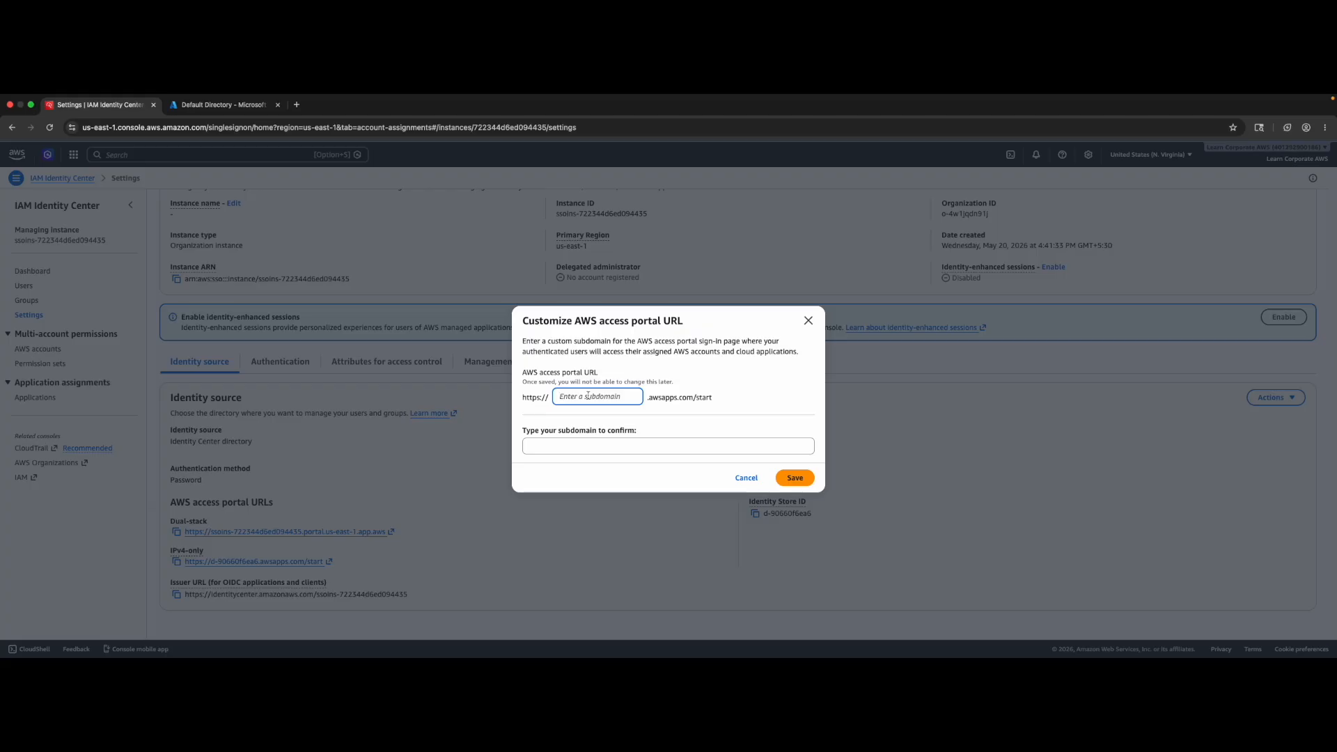
type("corporate-aws")
key("super+a")
key("super+c")
left_click(568, 447)
key("super+v")
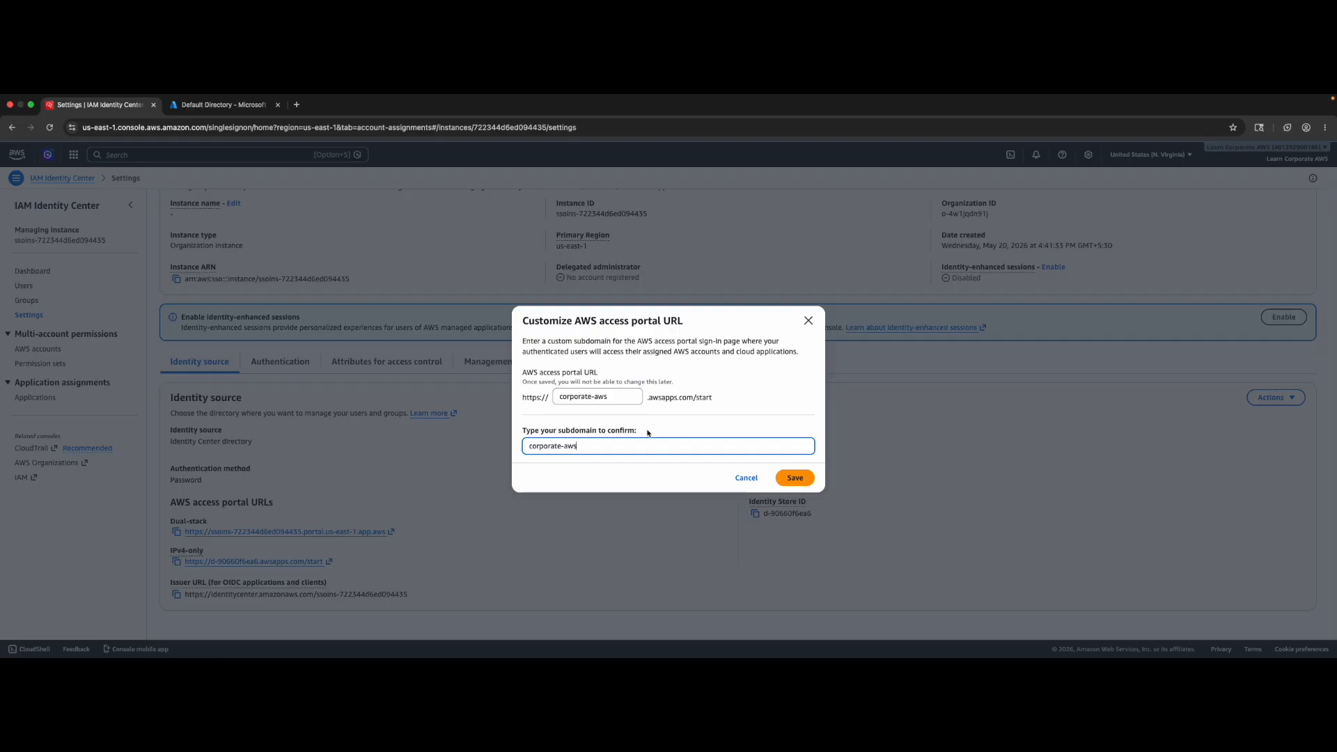
left_click(605, 398)
key("super+a")
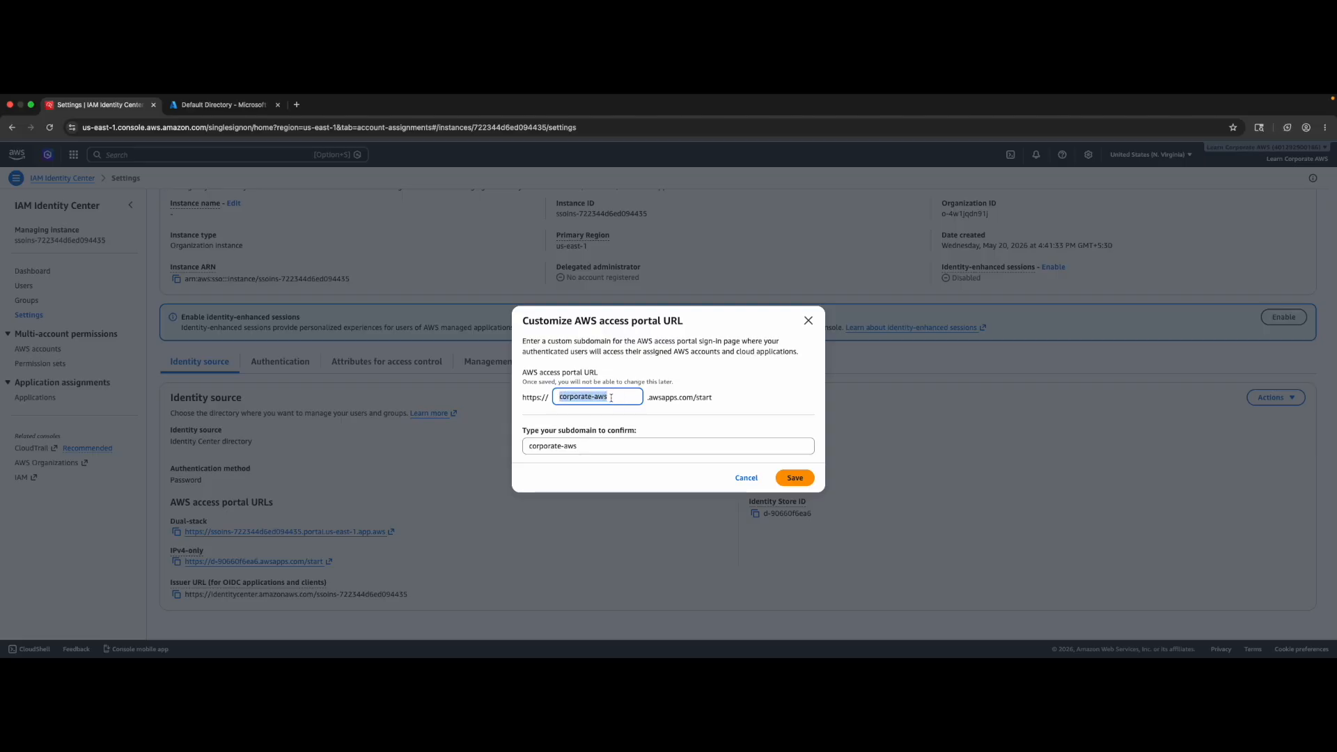
double_click(604, 446)
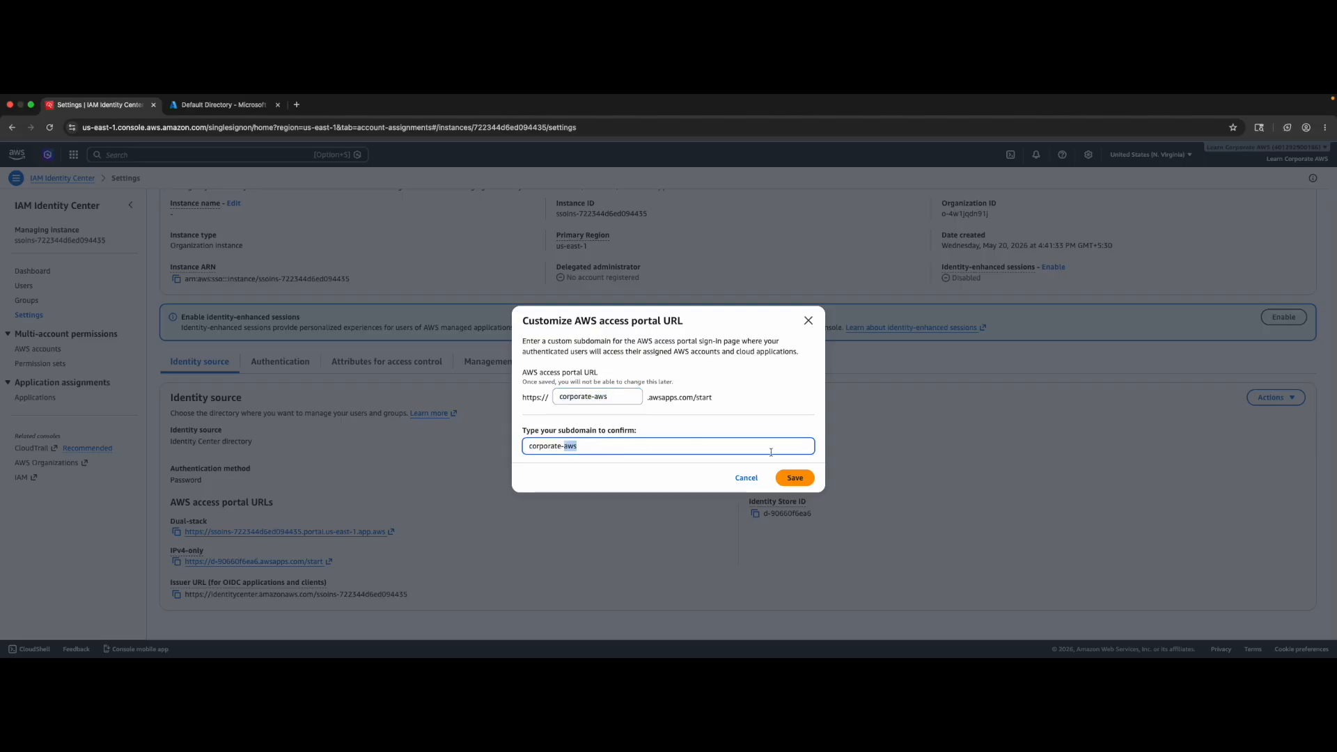
left_click(793, 477)
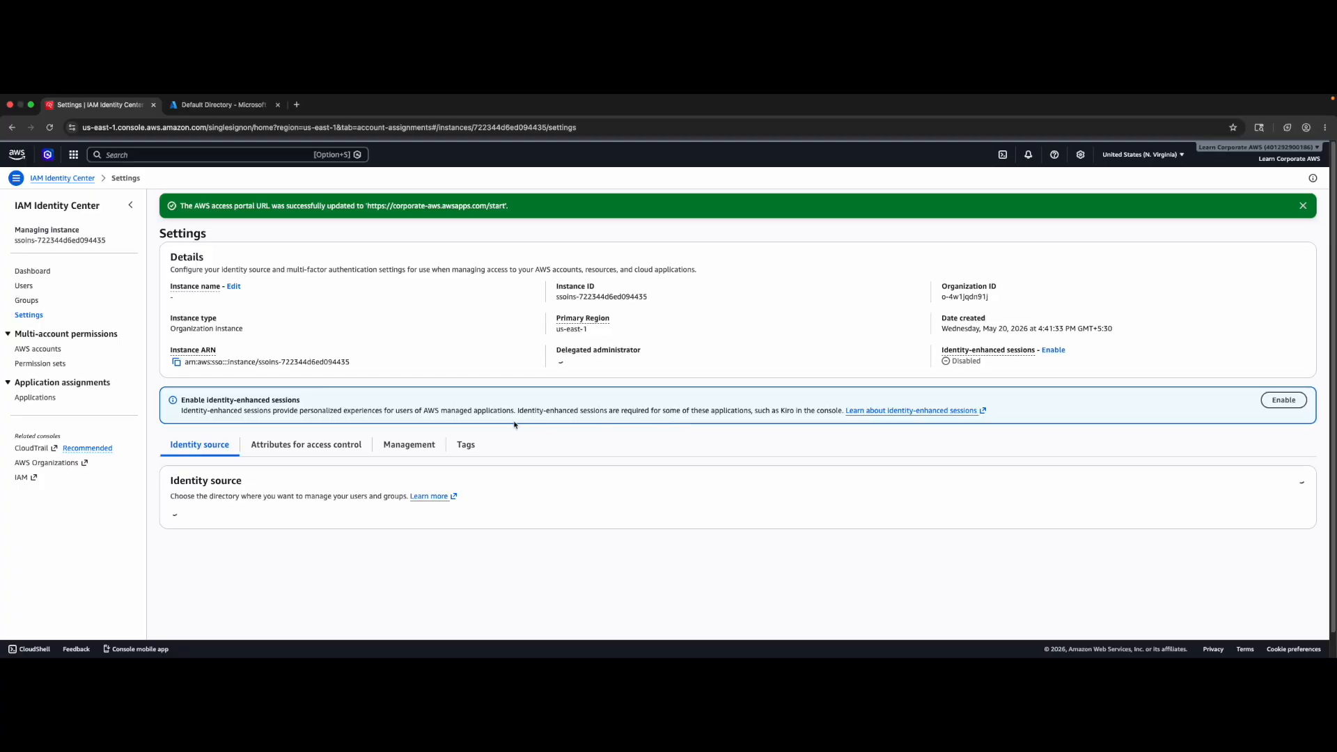
- Open the customized IPv4-only access portal URL to check its sign-in page, and return to the Identity Center settings
scroll(296, 550, "down", 2)
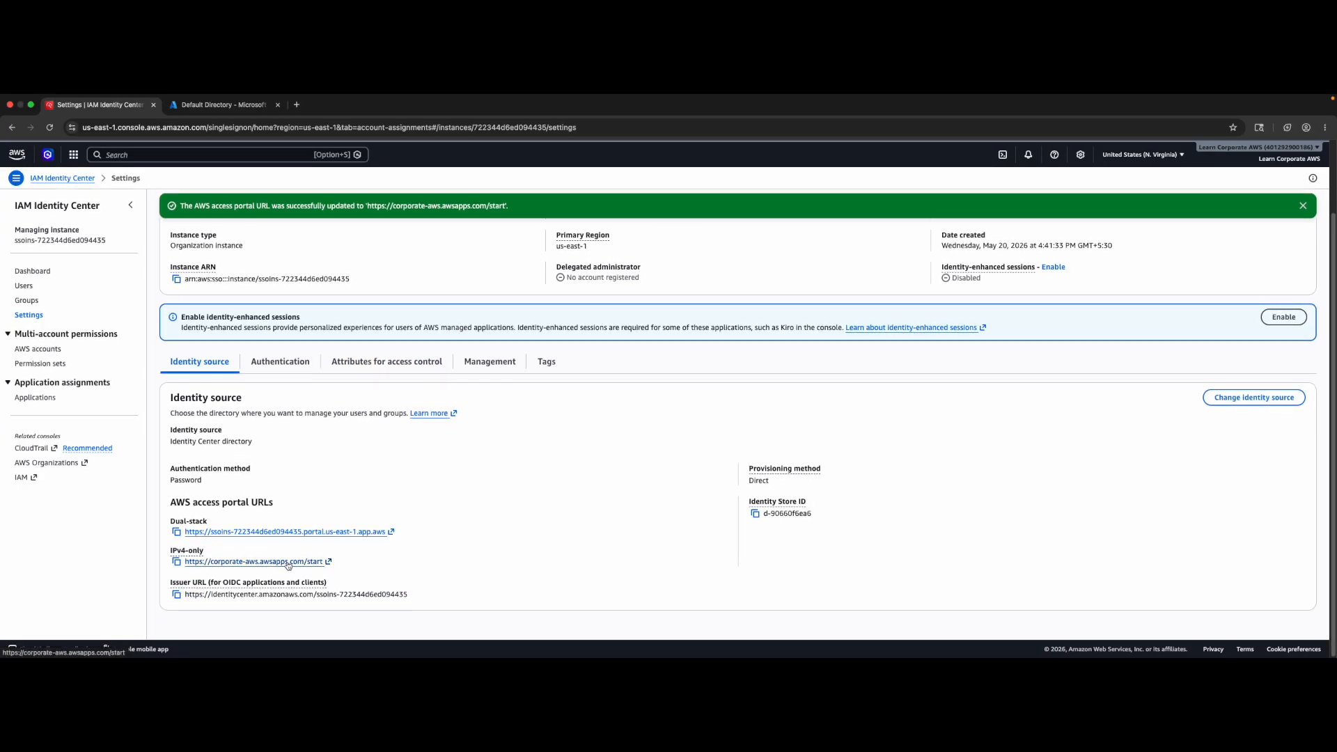
left_click(288, 563)
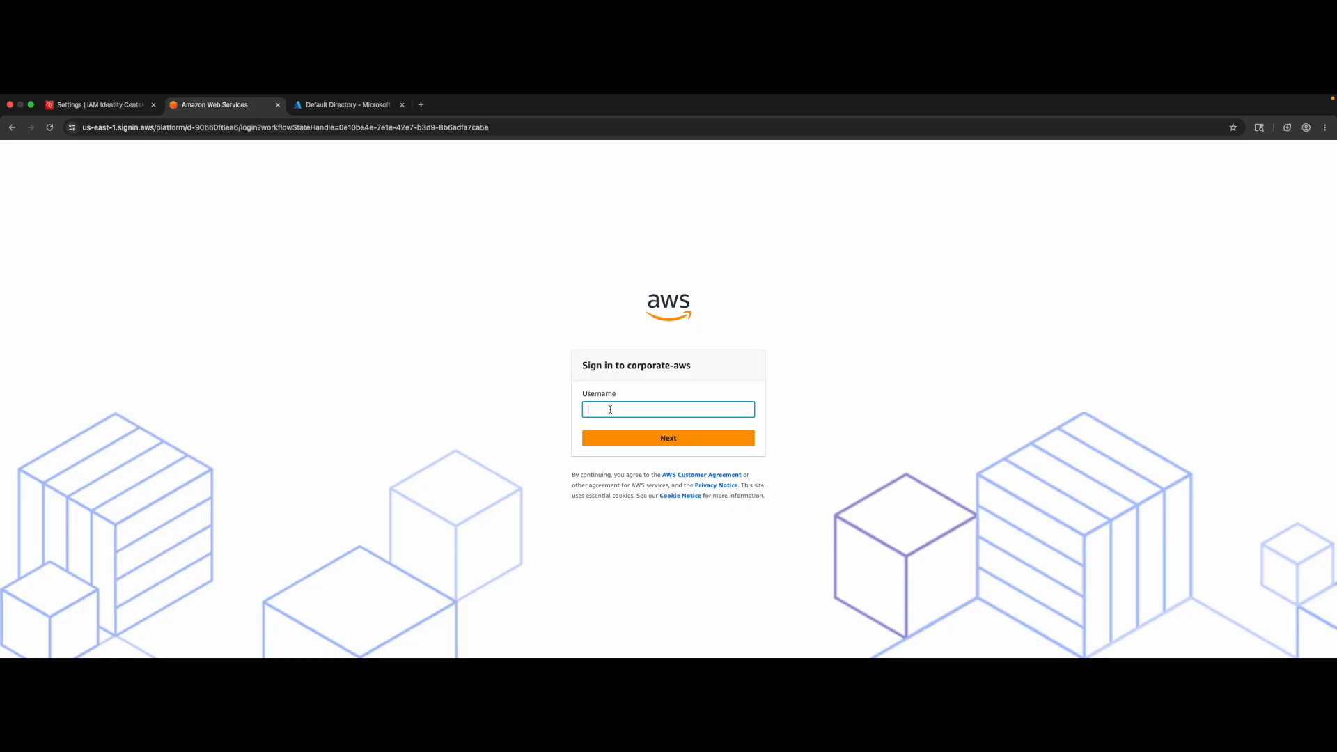
left_click(87, 106)
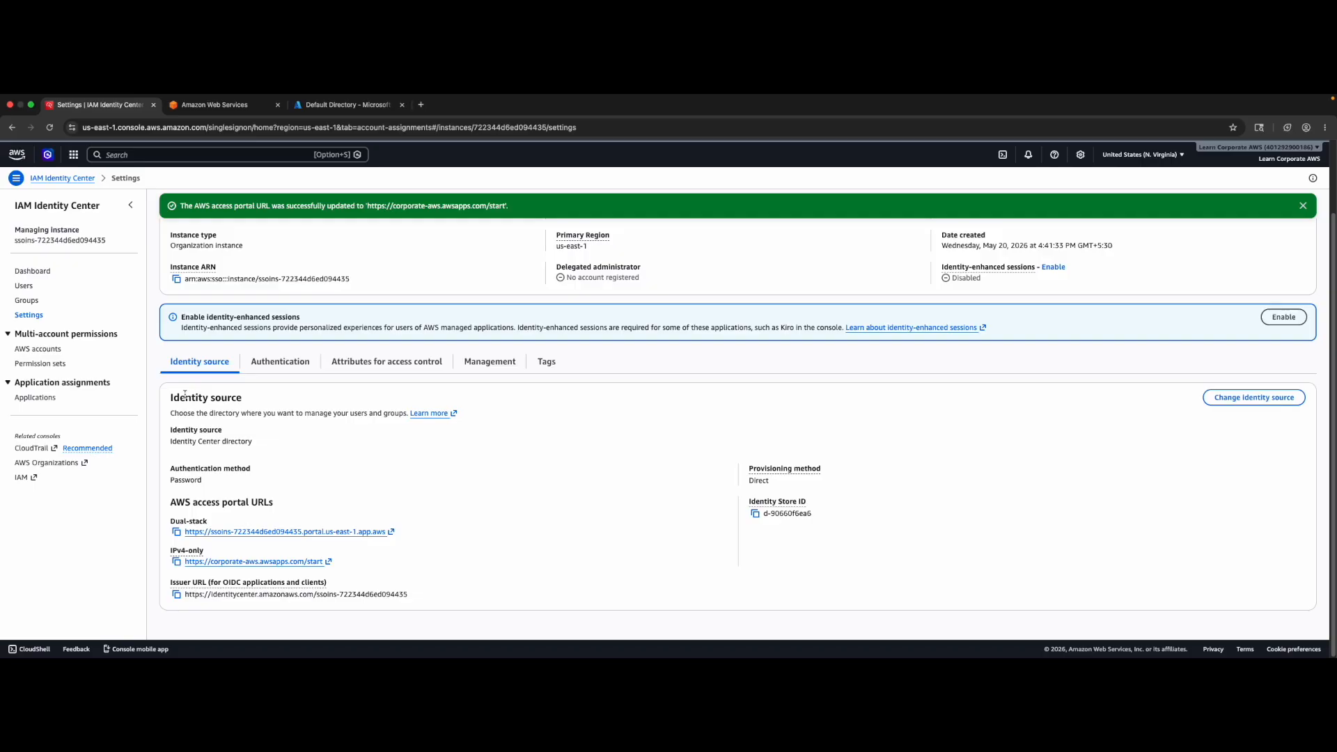
- Review the current identity source in the settings and start changing it
left_click_drag(182, 394, 277, 439)
left_click(275, 438)
left_click_drag(171, 430, 266, 442)
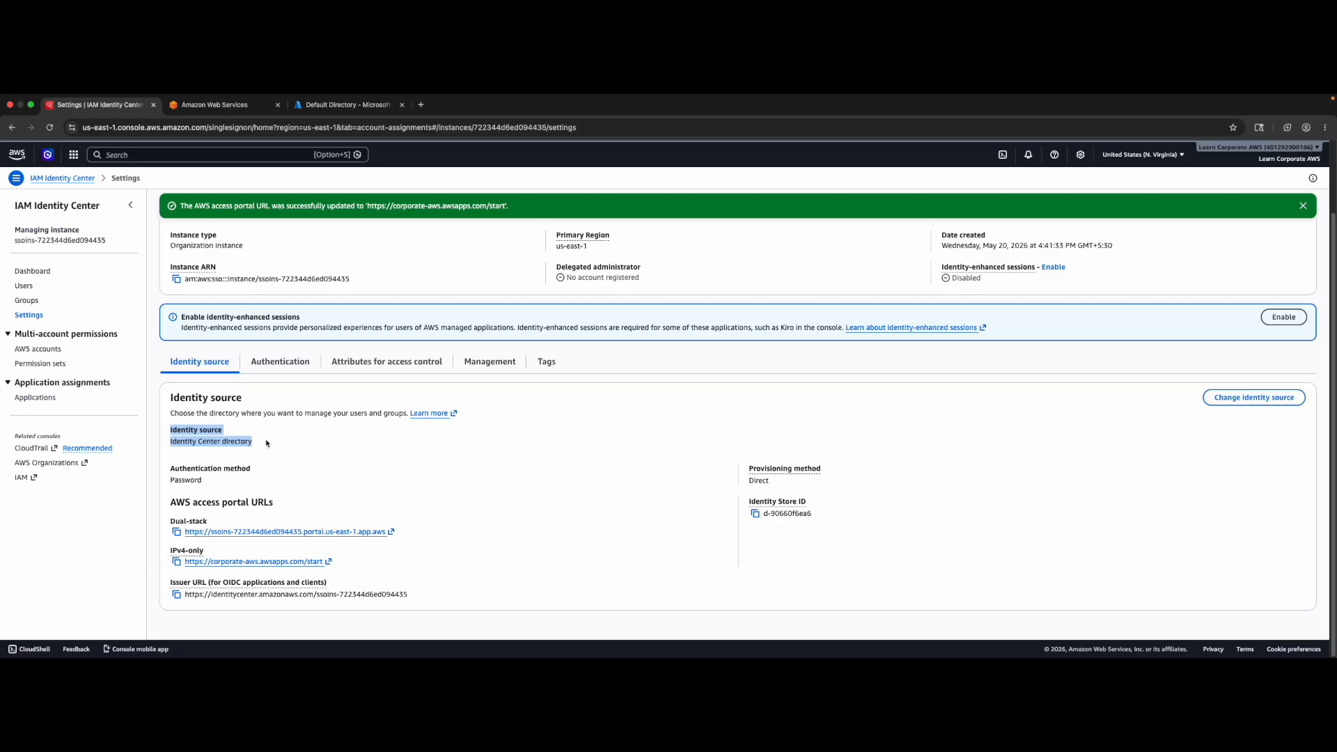
left_click(1116, 444)
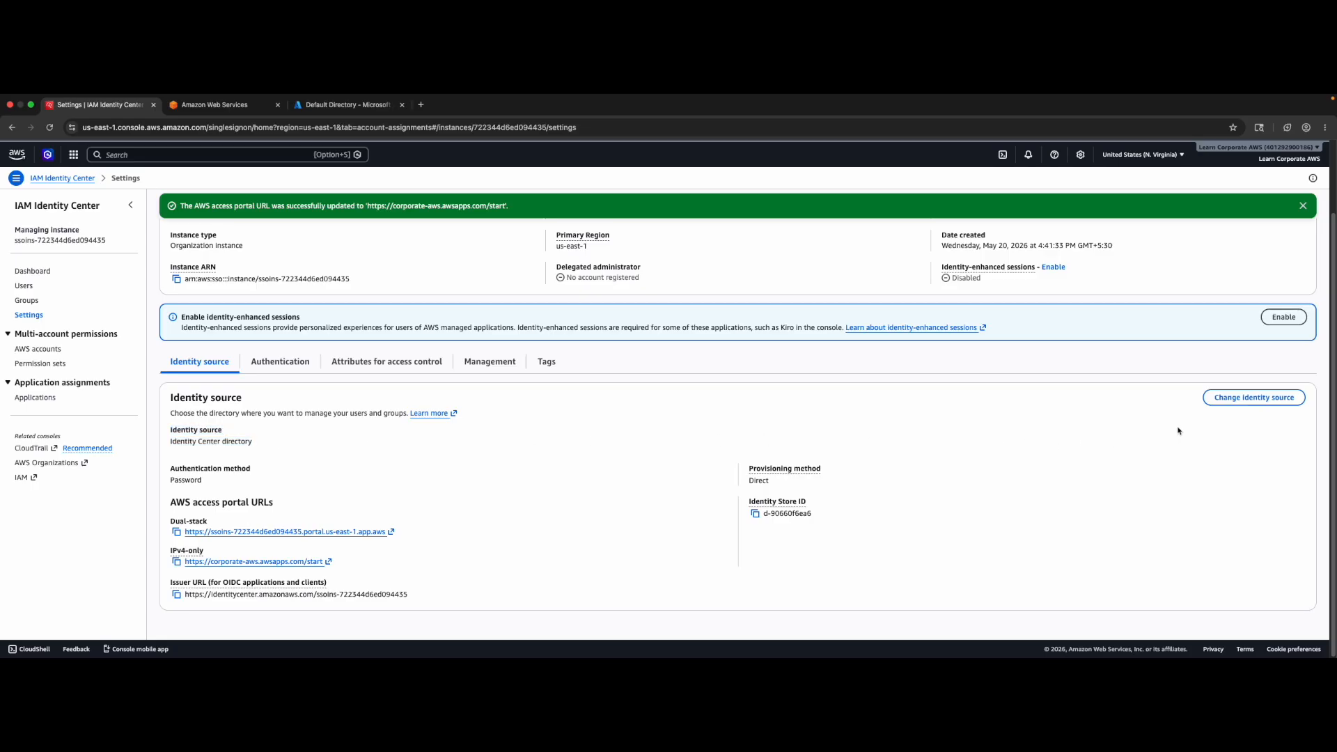
left_click(1253, 398)
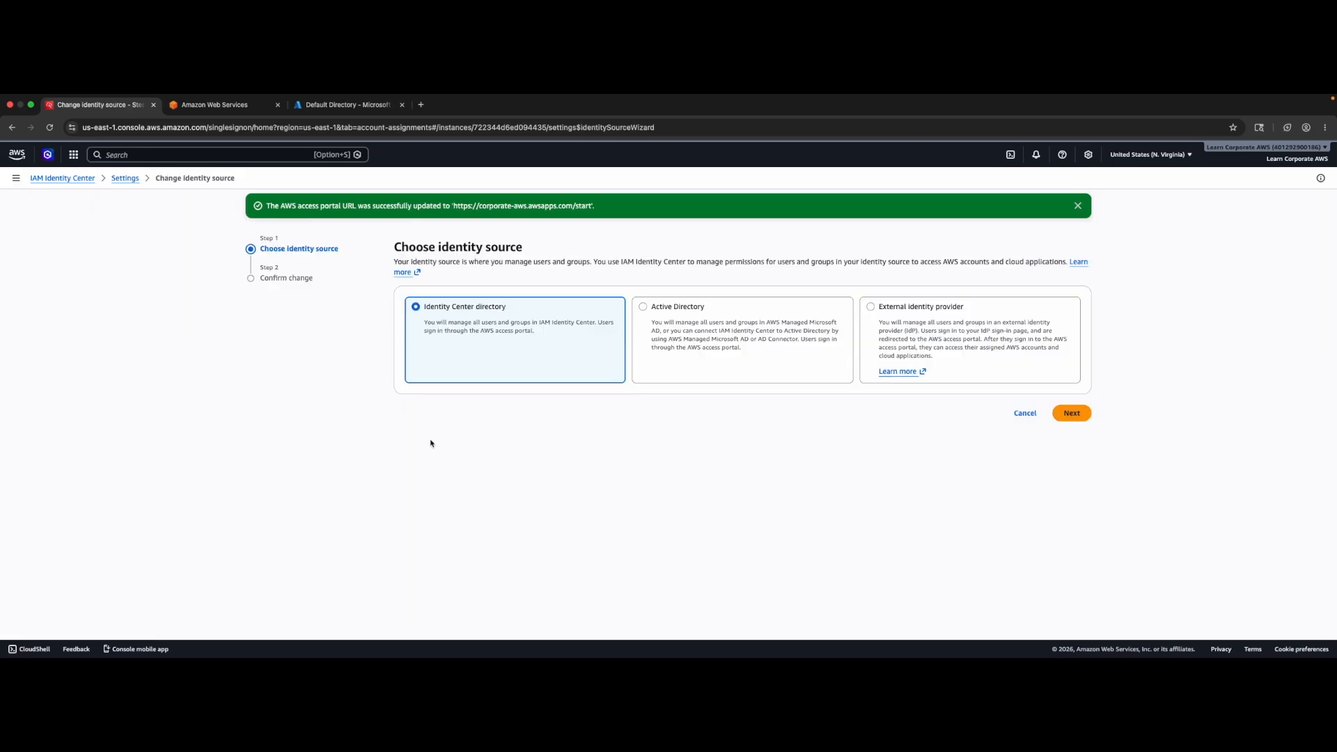
- Try the External identity provider and Active Directory options, and search the AWS services for active directory
left_click(928, 328)
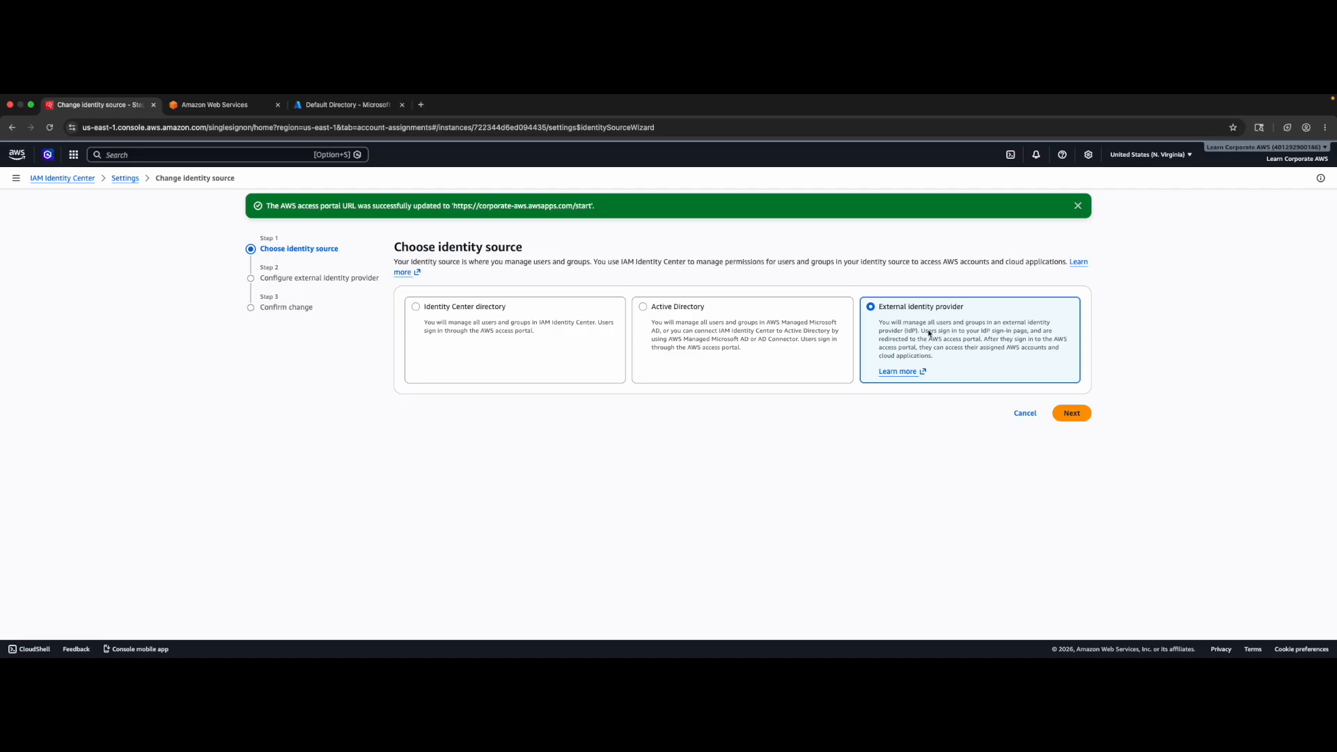
left_click(721, 326)
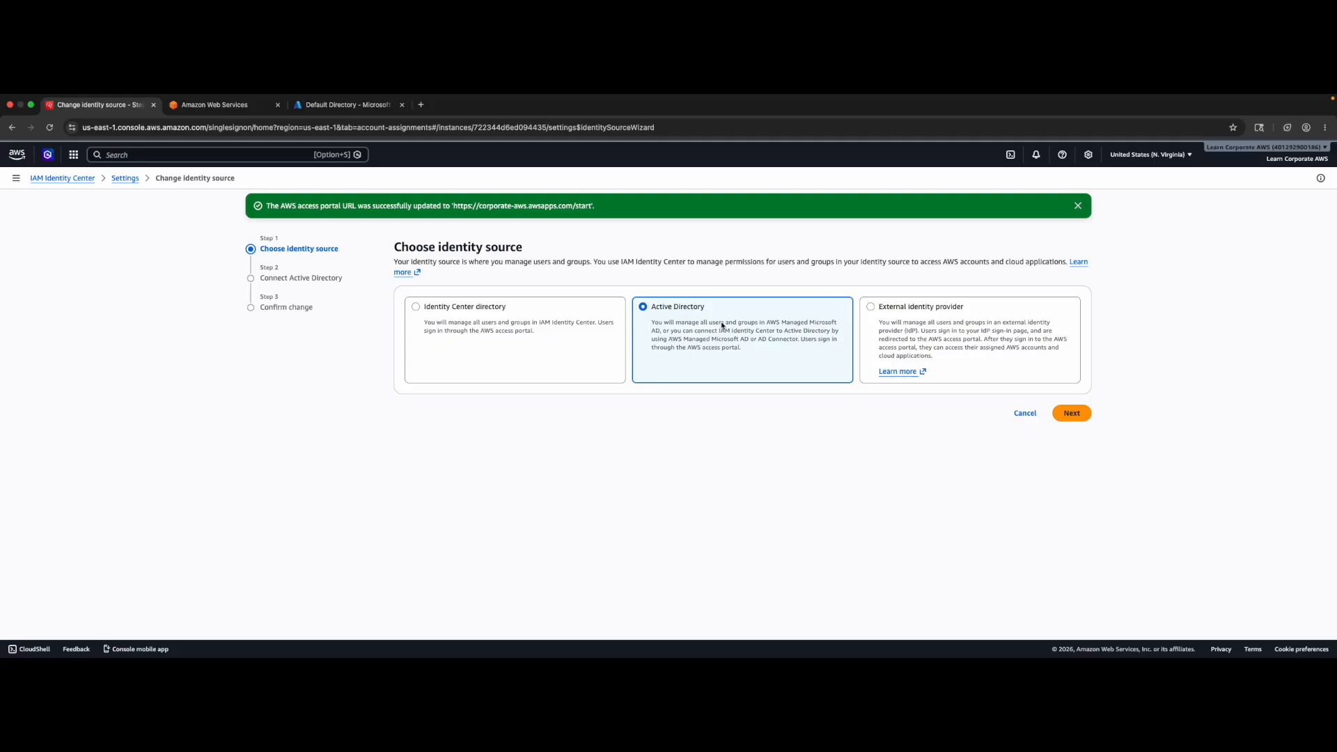
left_click(176, 154)
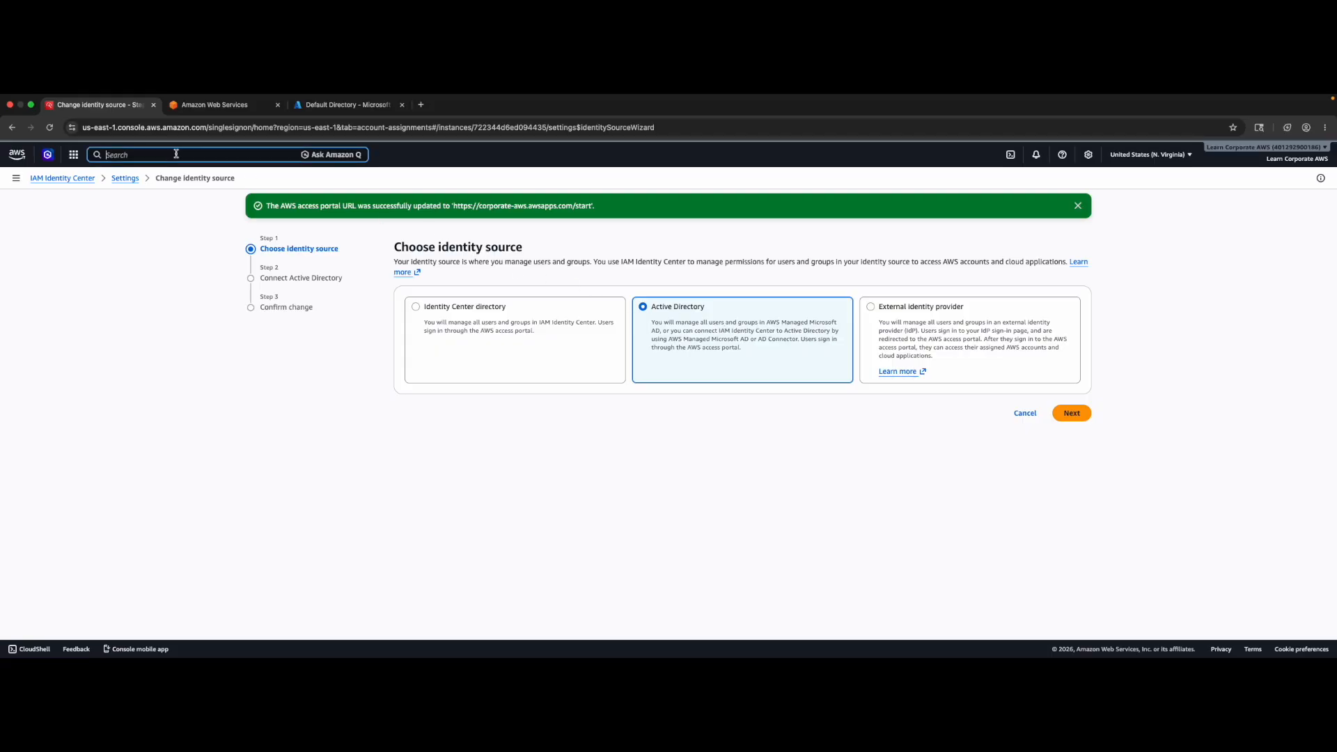
type("active directory")
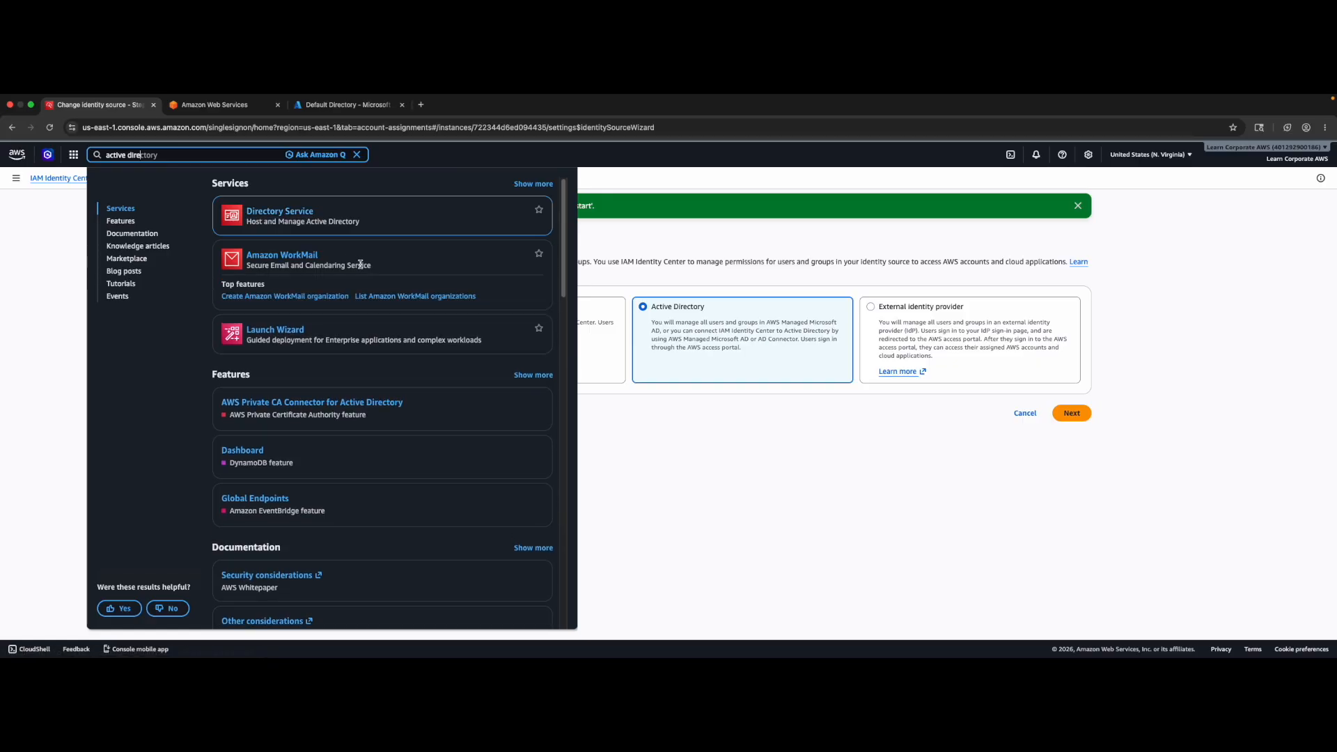
left_click(679, 441)
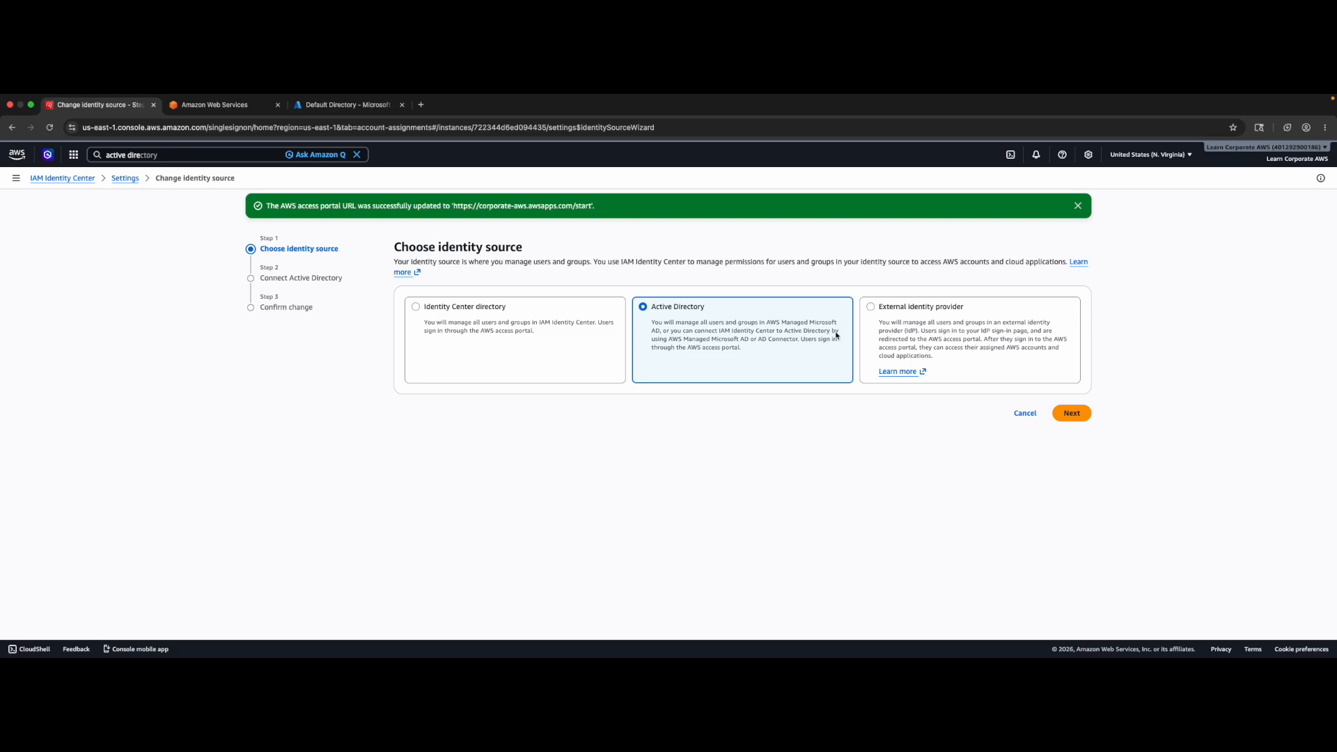
- Choose External identity provider as the identity source and download the IAM Identity Center service provider metadata file
left_click(883, 324)
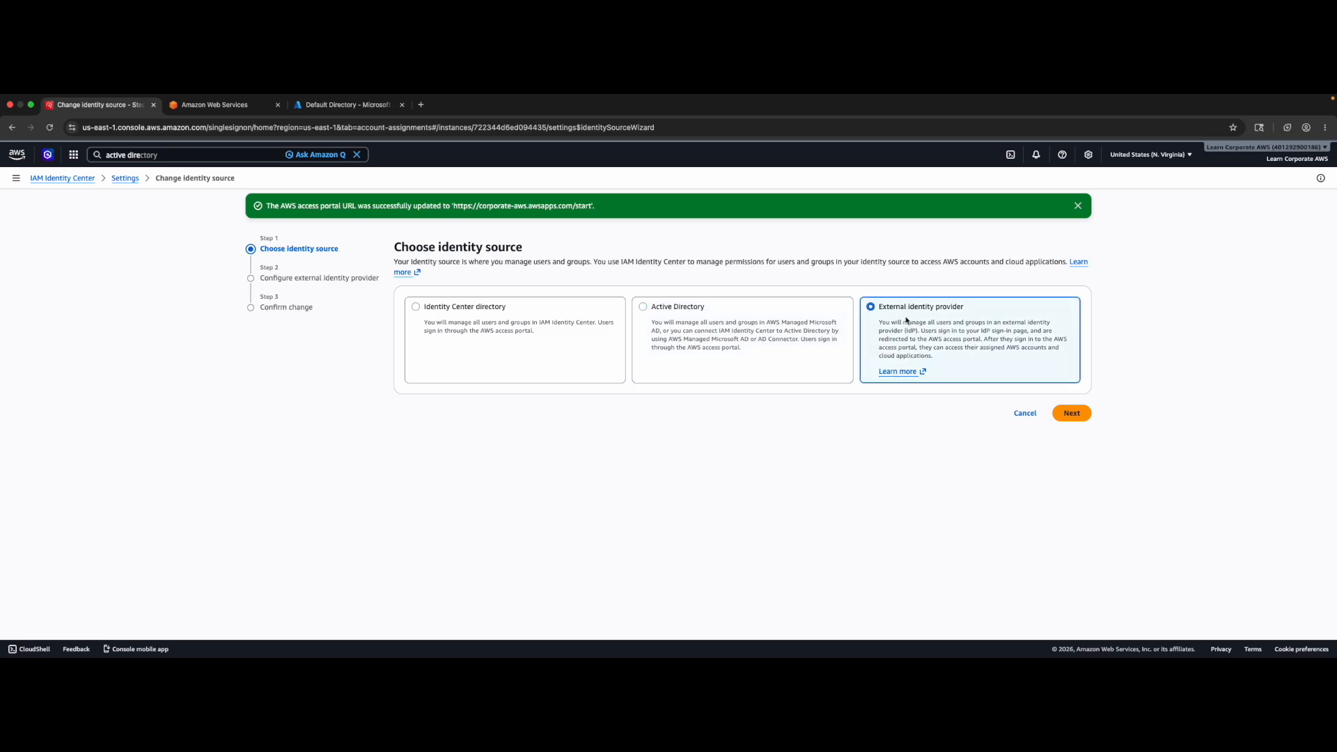
left_click(1066, 416)
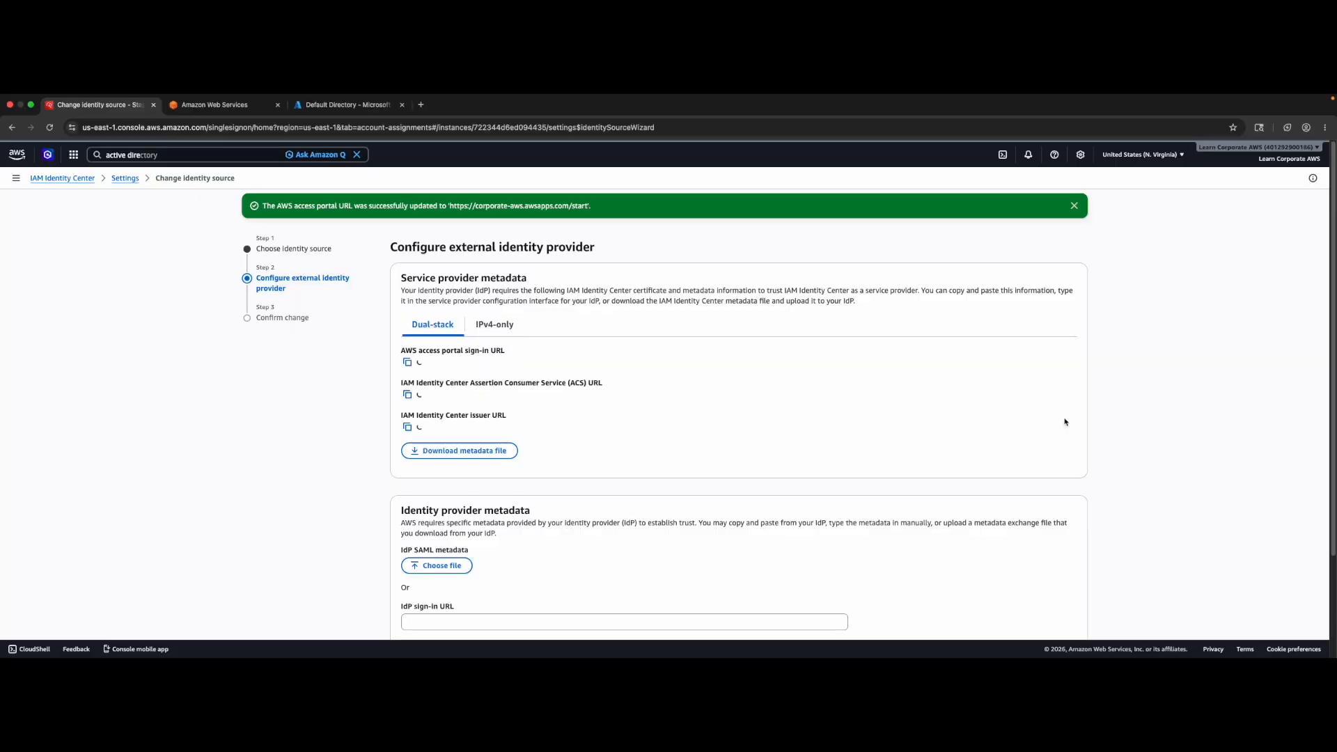
scroll(735, 447, "down", 5)
scroll(734, 447, "up", 4)
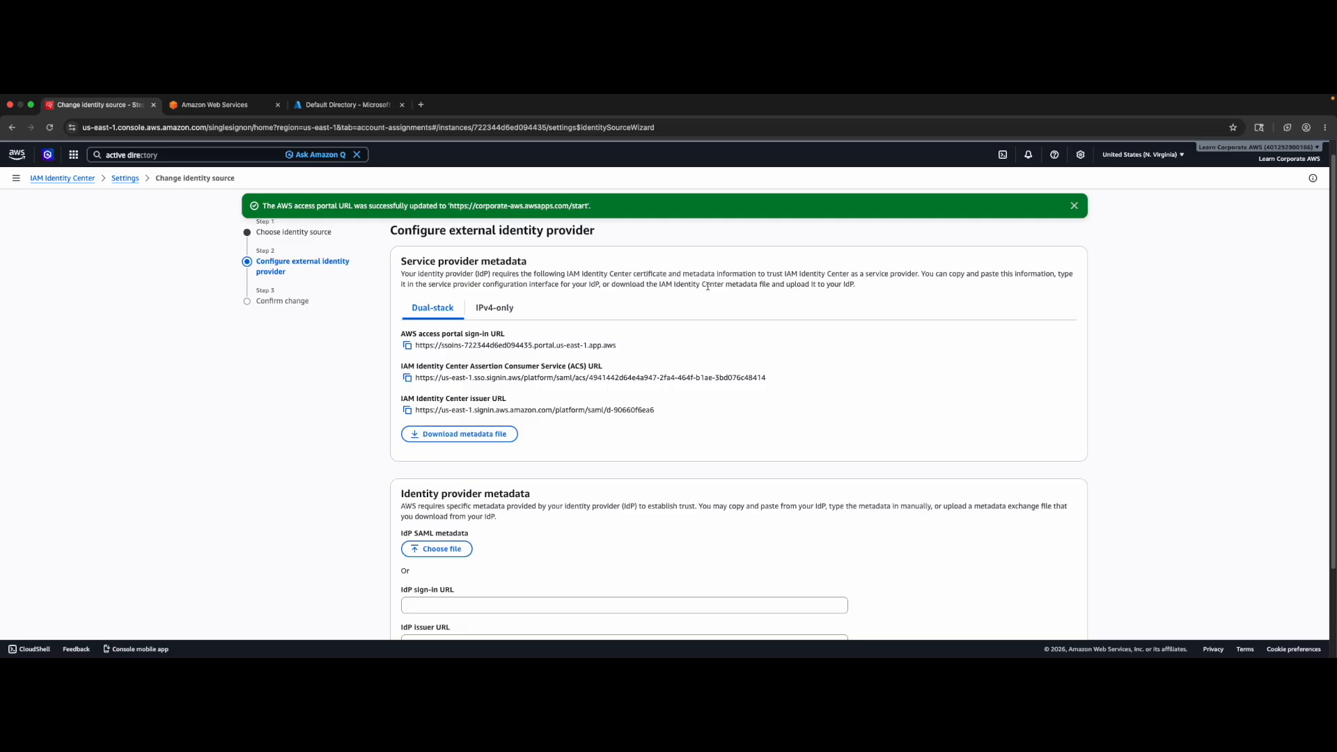
left_click(501, 435)
scroll(335, 411, "down", 3)
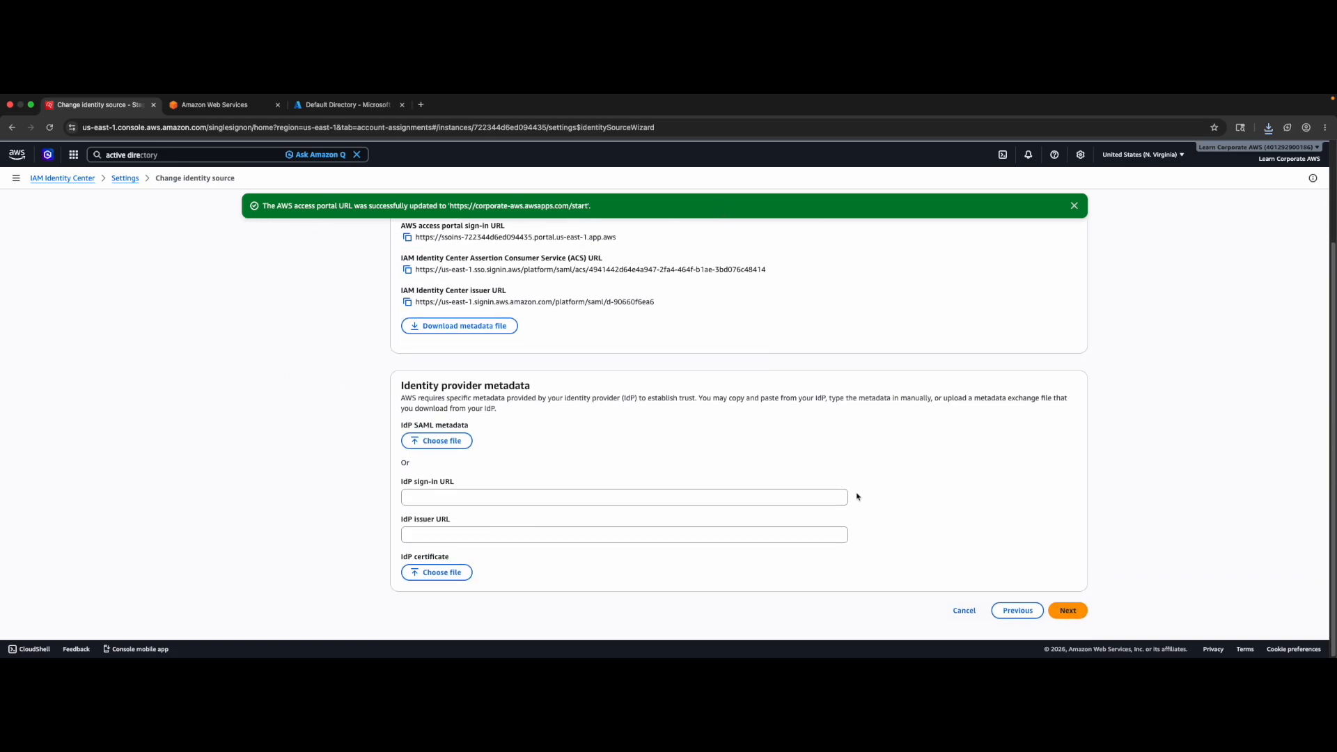
- Switch to the Azure portal, open the Enterprise applications service and start adding a new application
left_click_drag(327, 106, 201, 109)
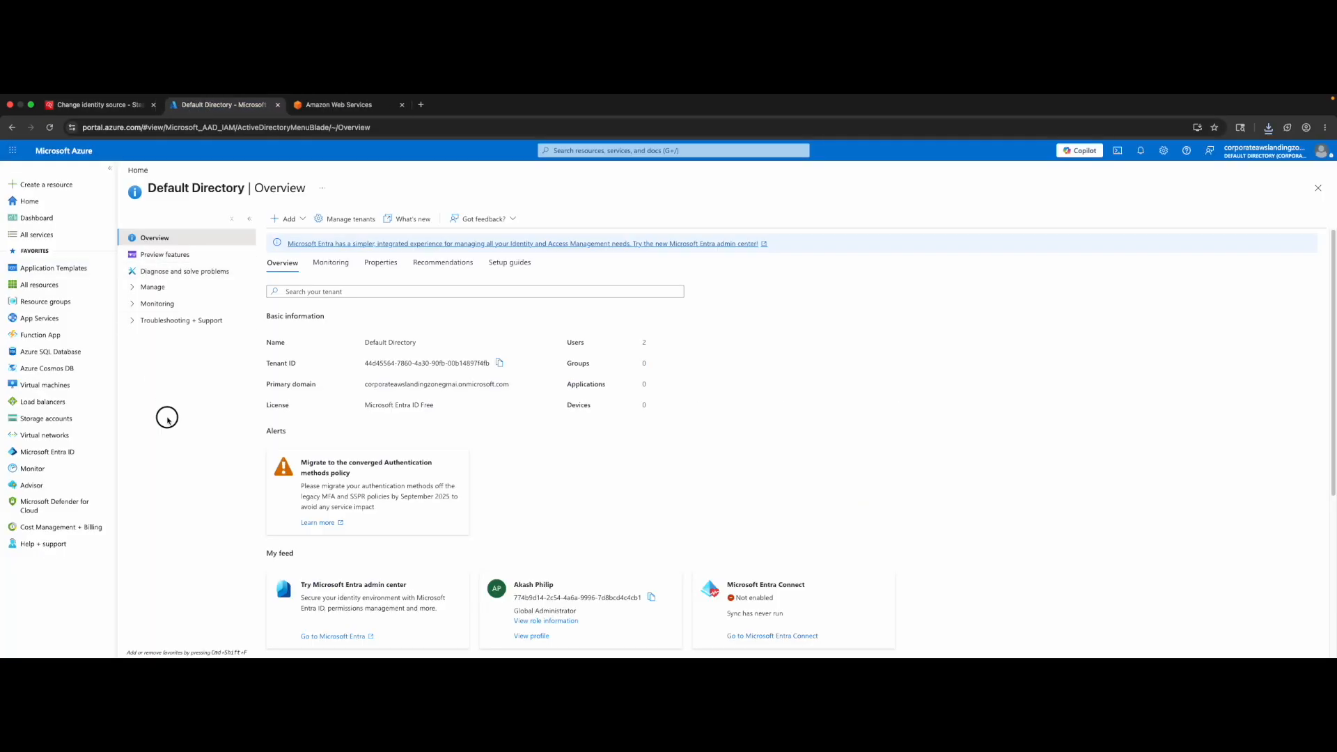
left_click(592, 151)
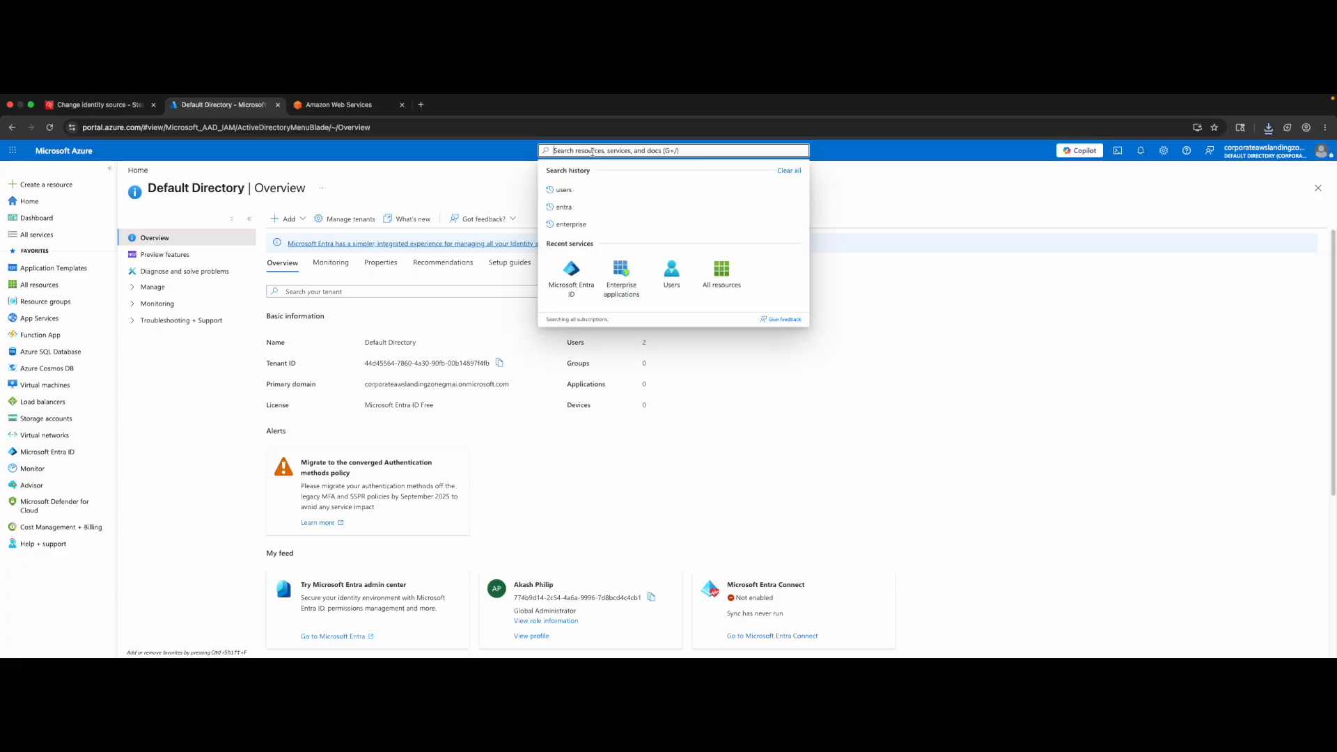
type("Enterprs")
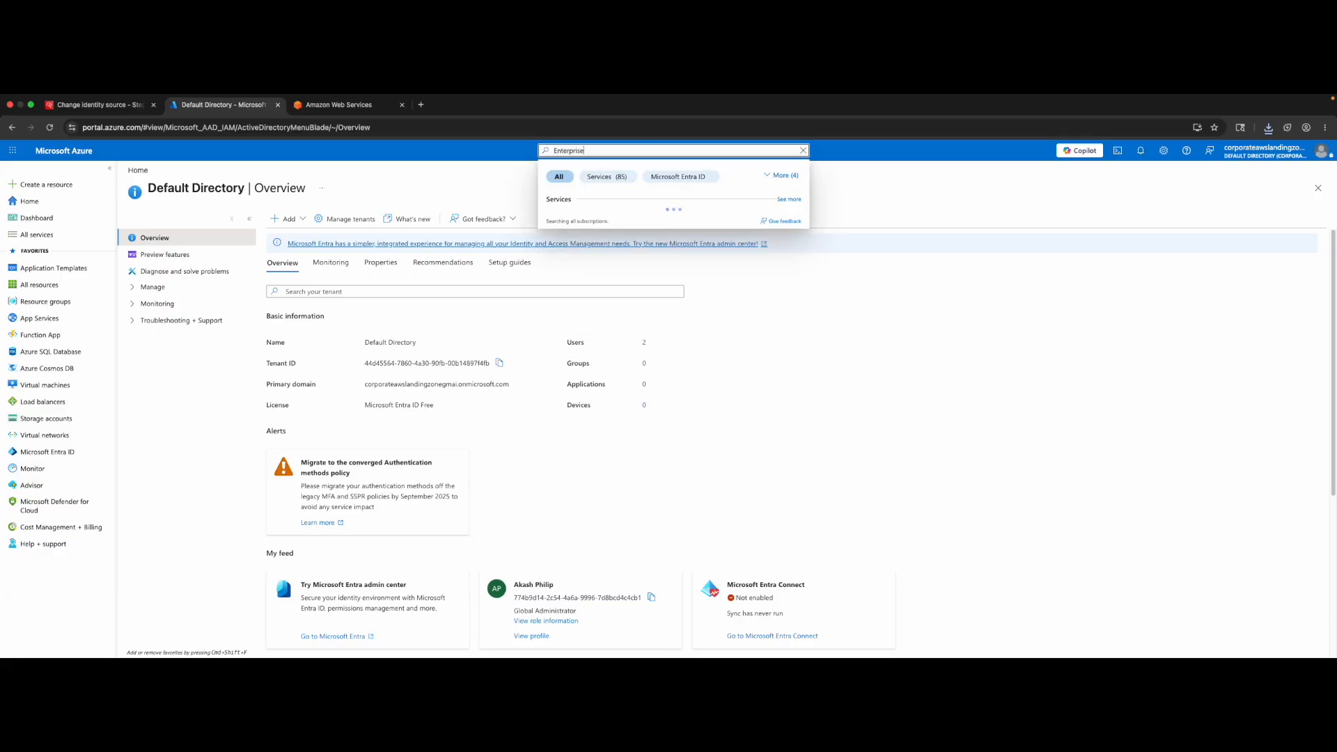
left_click(592, 236)
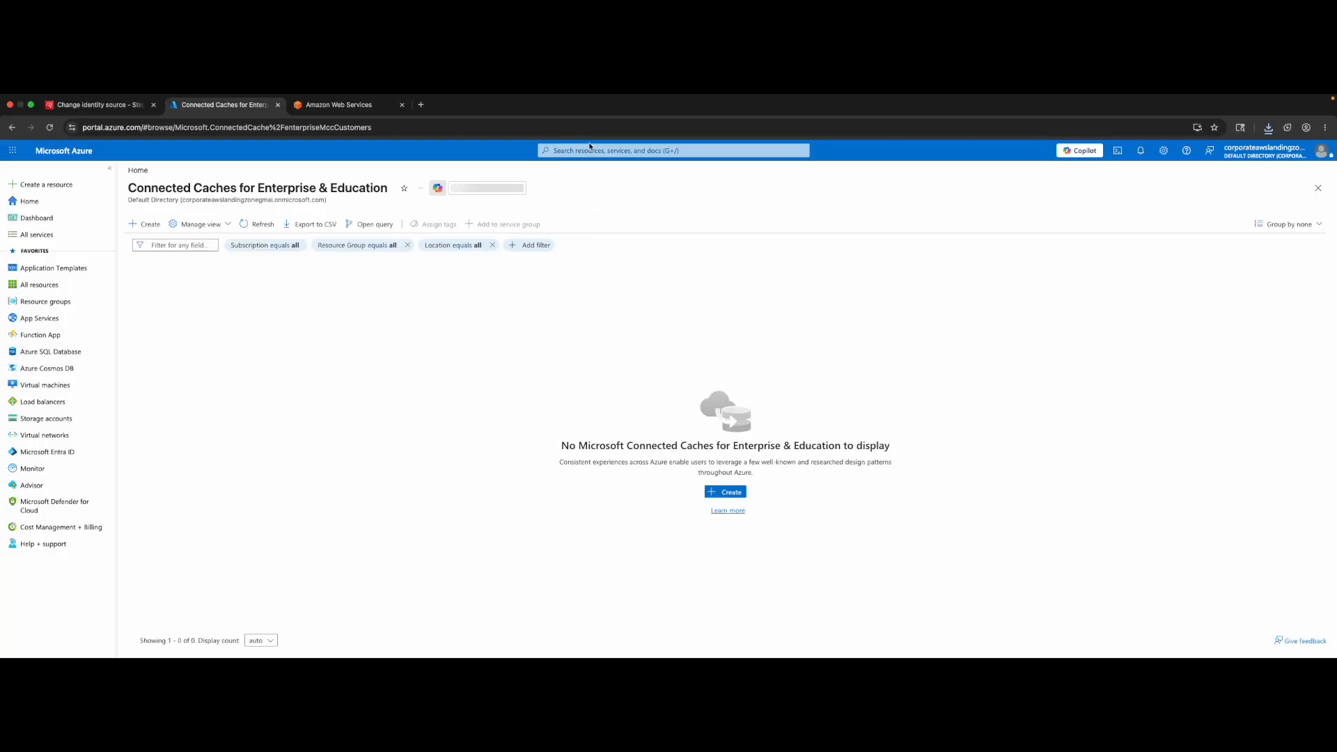
left_click(600, 153)
type("enter")
left_click(595, 218)
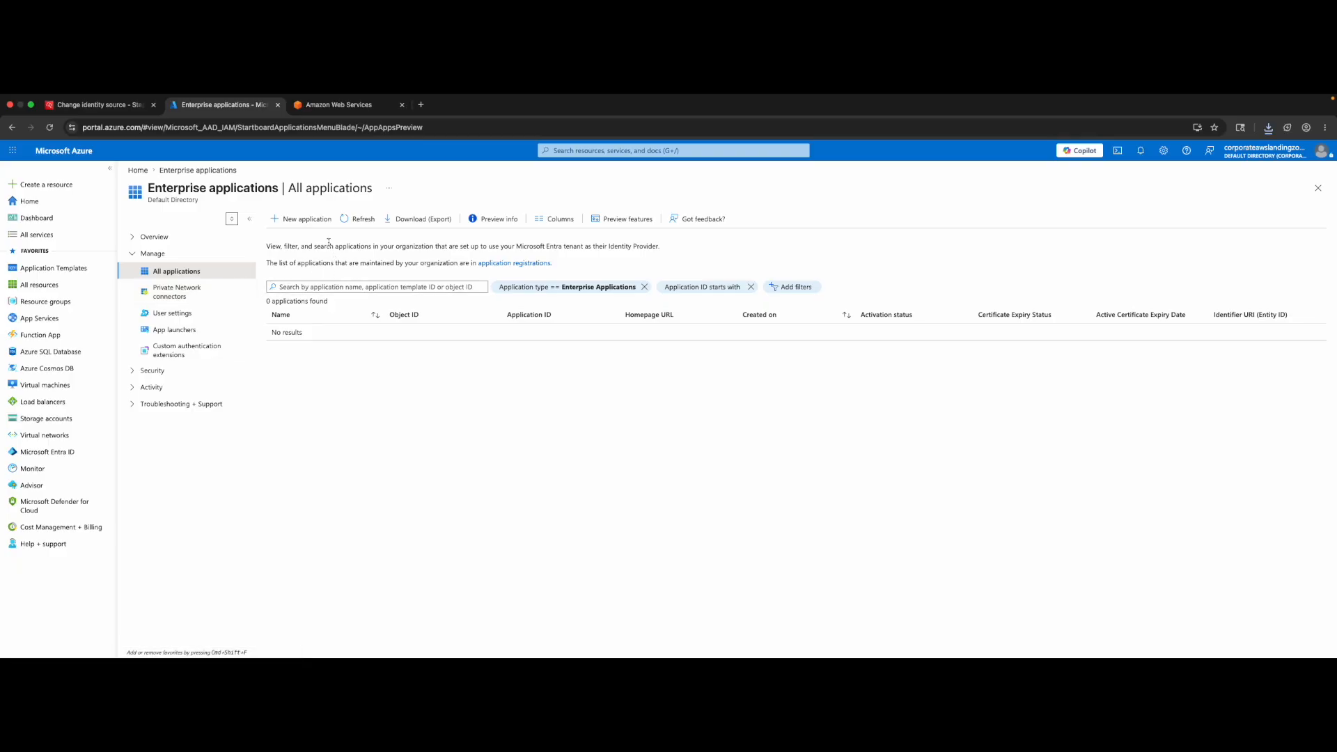
left_click(306, 220)
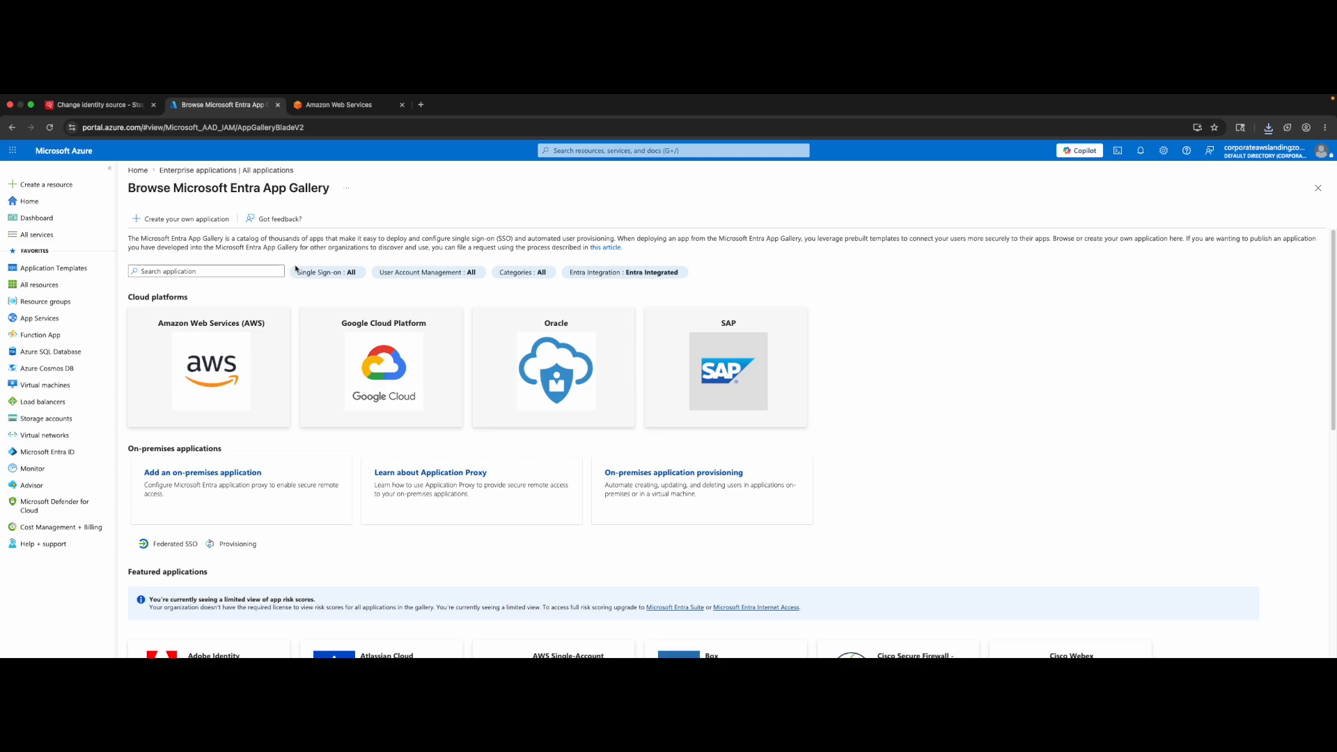
- Look at the Amazon Web Services (AWS) cloud platform offering in the Microsoft Entra App Gallery and return to the gallery
left_click(254, 272)
left_click(209, 351)
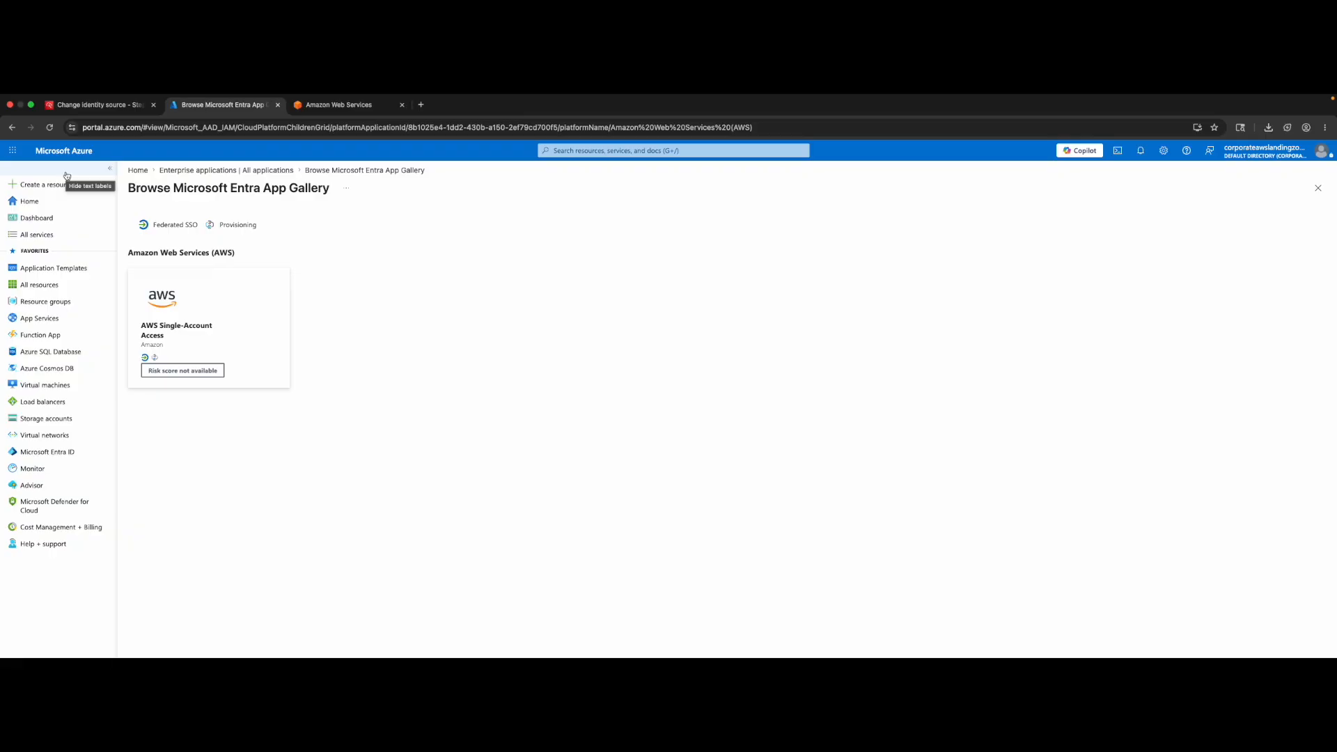
left_click(12, 127)
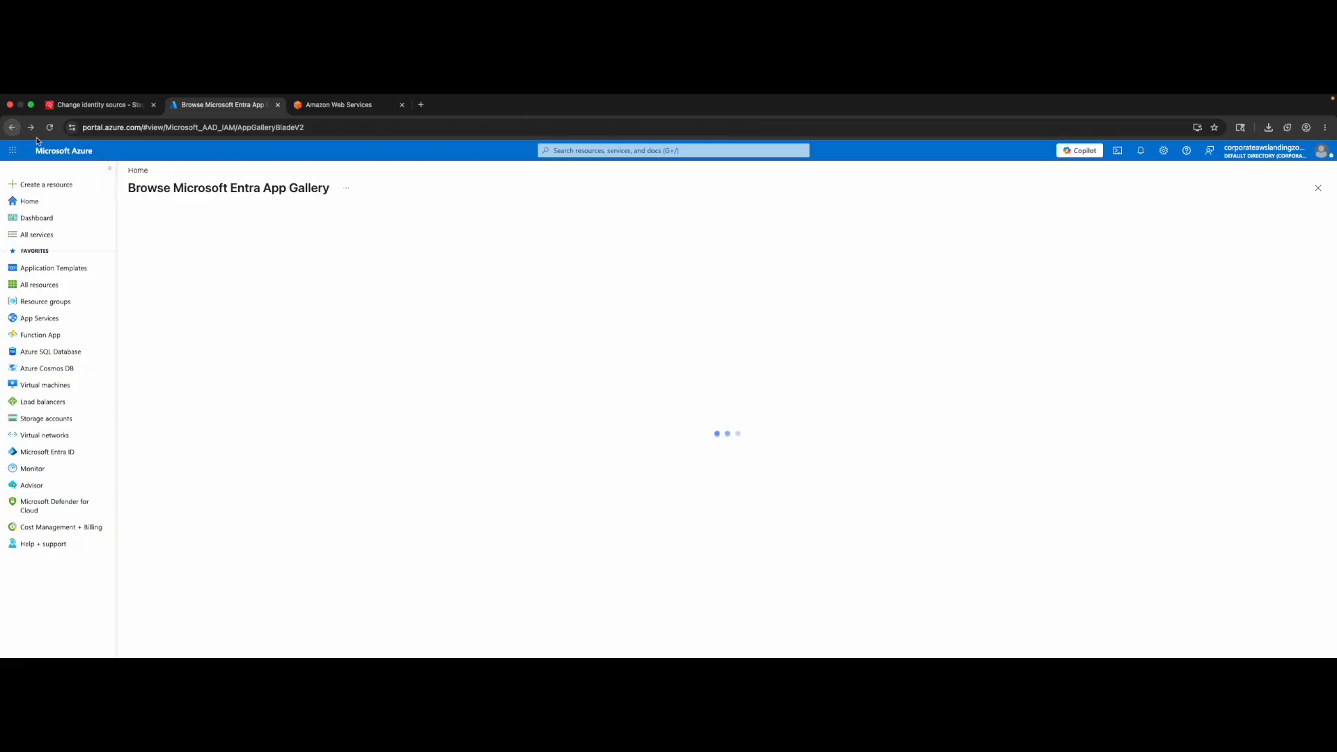
- Search the app gallery for identity center and open the AWS IAM Identity Center (successor to AWS Single Sign-On) application
left_click(193, 272)
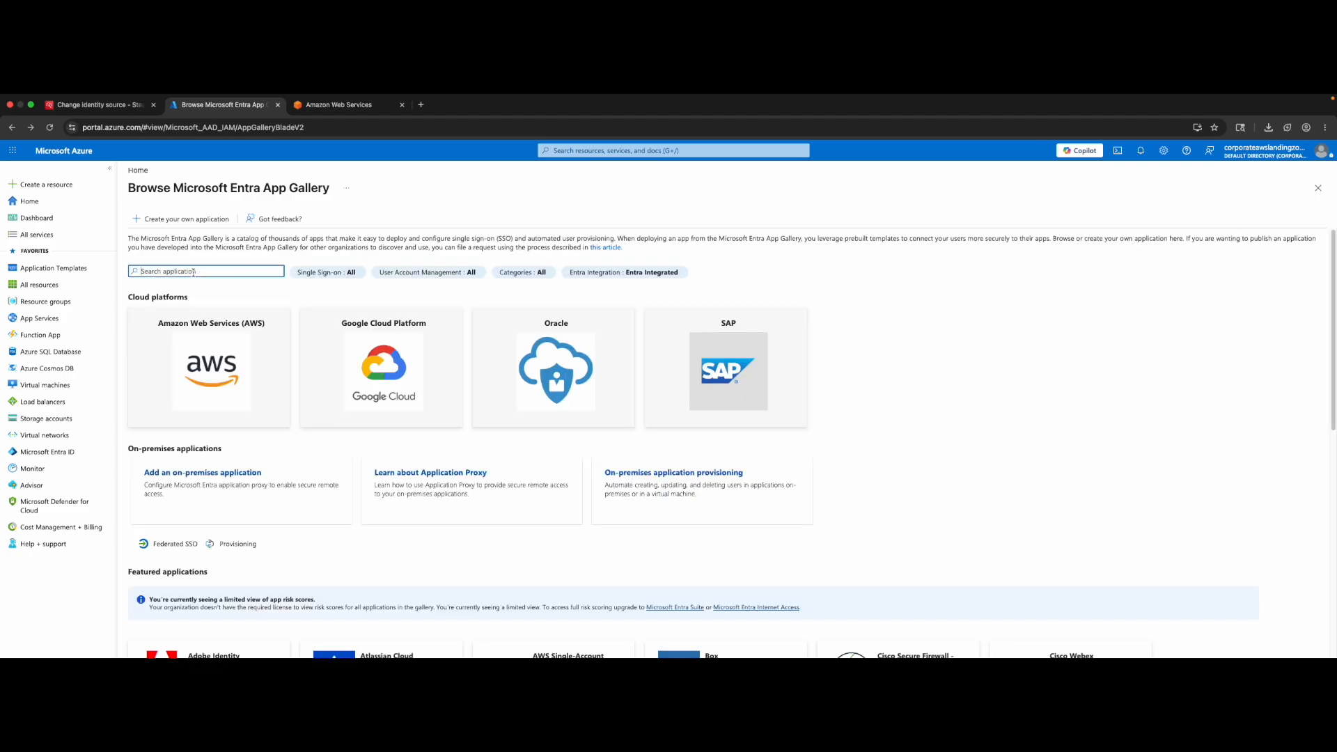
type("identi")
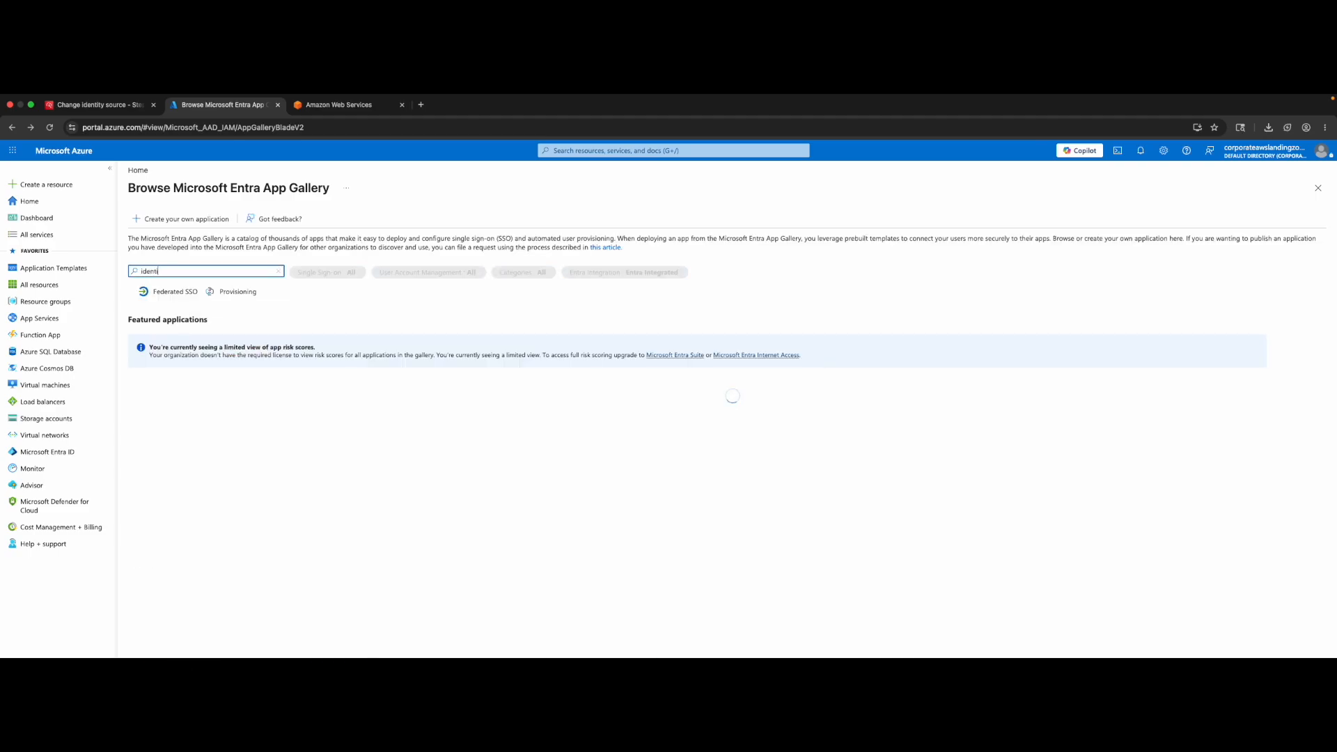
type("ty")
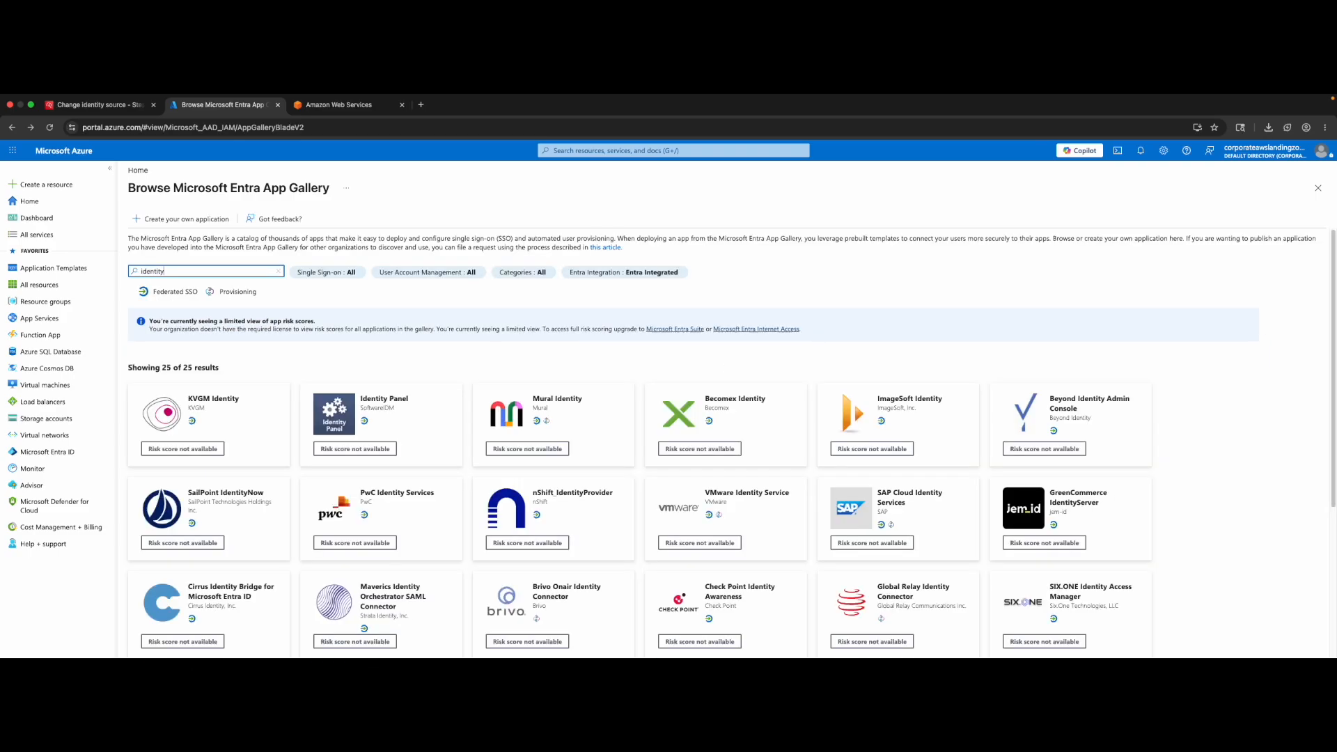
left_click(205, 270)
type("center")
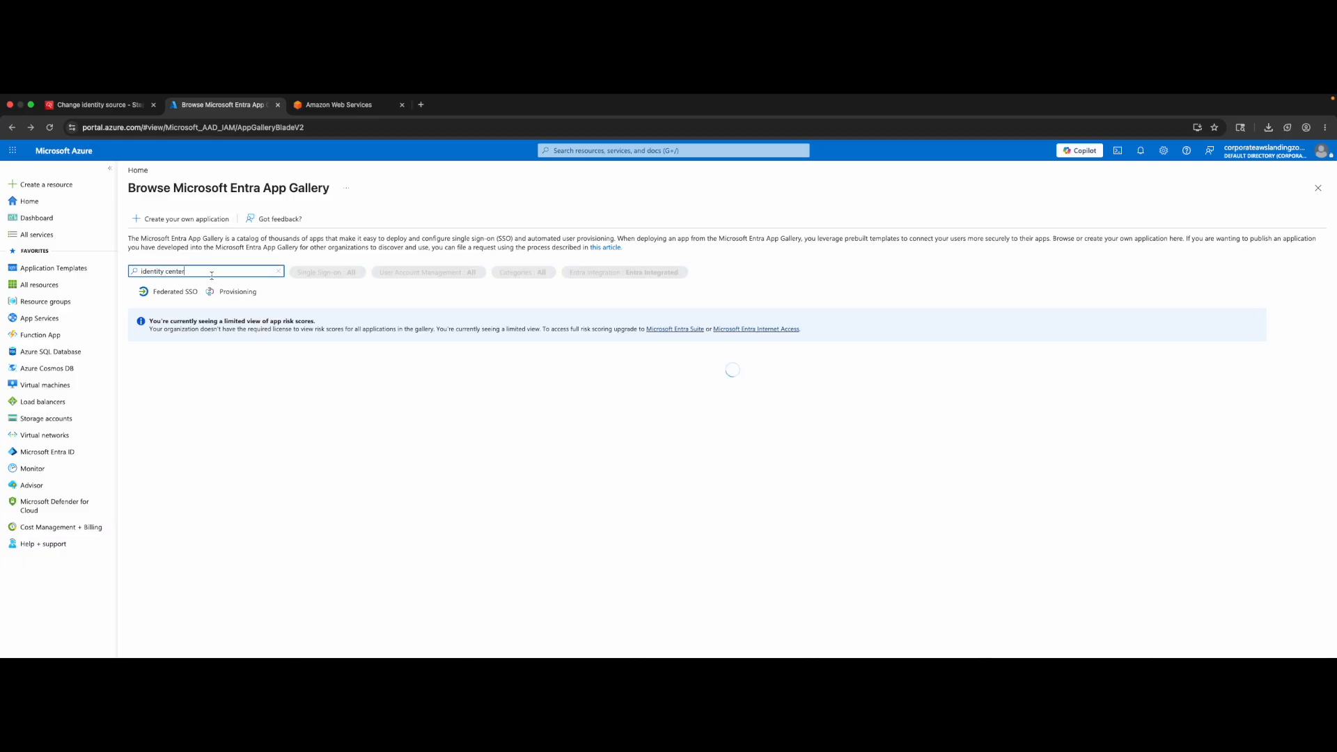
left_click(218, 421)
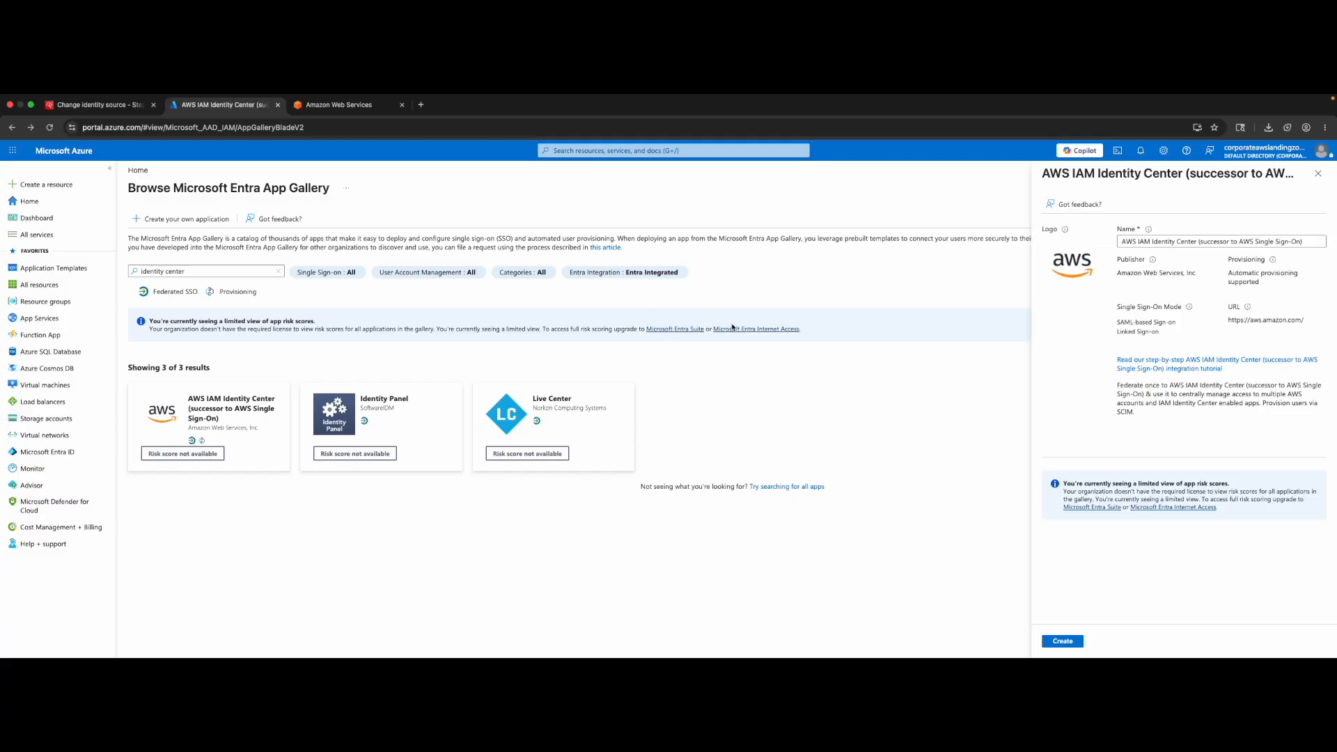
- Name the application CorporateAWS and create it
triple_click(1165, 240)
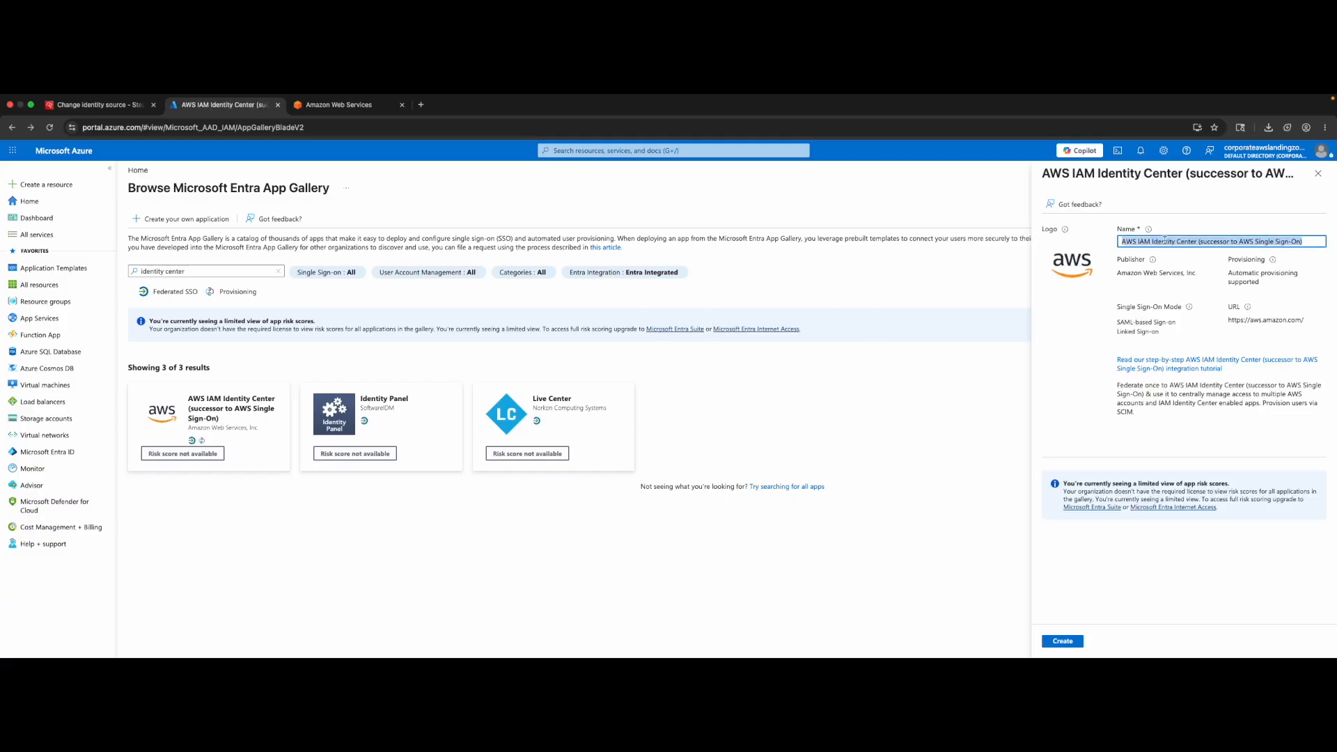
type("Cor")
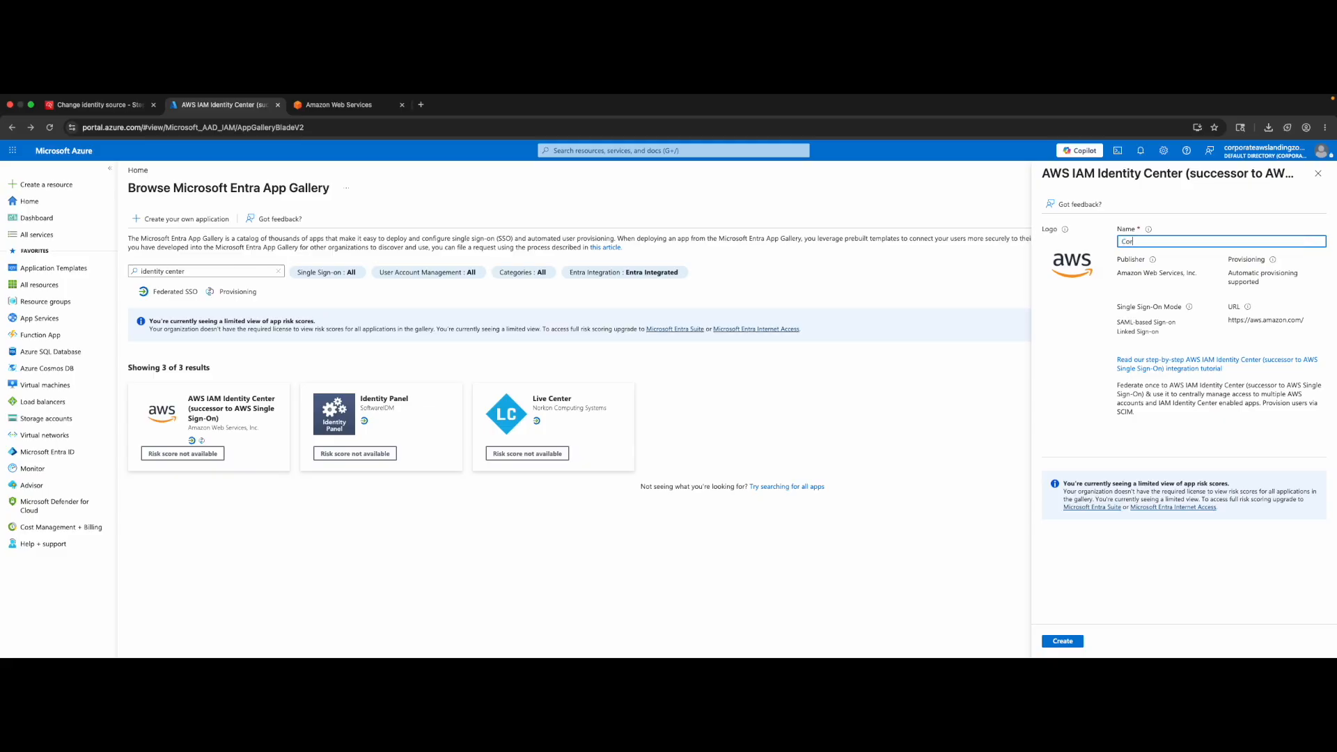
type("porateAWS")
left_click(1071, 641)
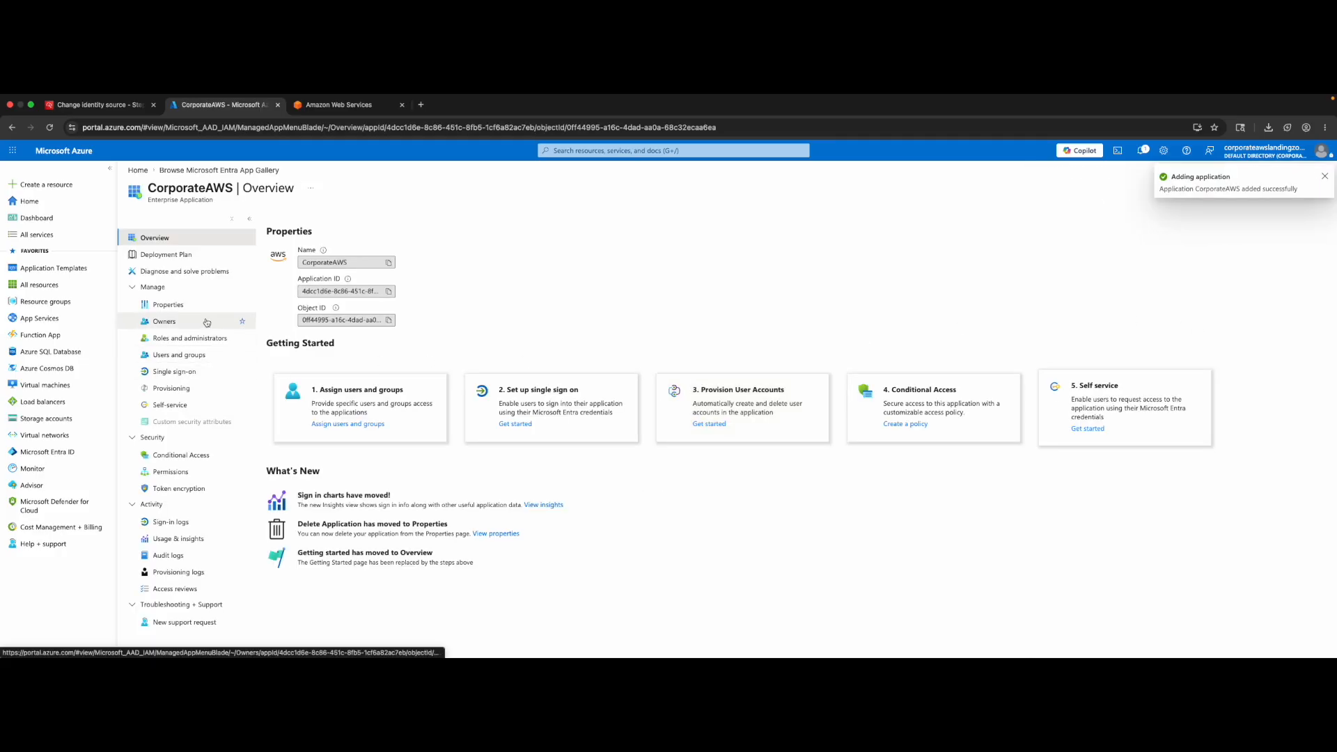
- Open the single sign-on settings of the CorporateAWS application and choose SAML as the sign-on method
triple_click(178, 191)
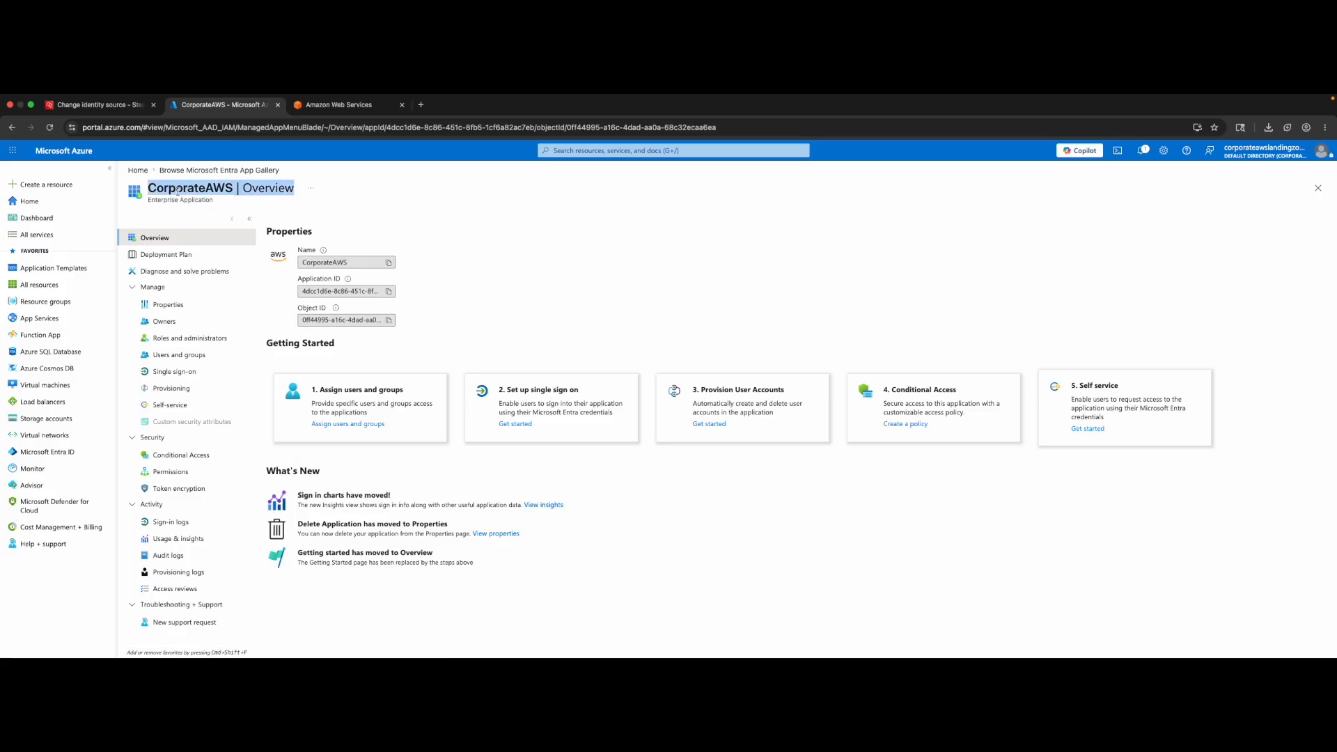
left_click(179, 191)
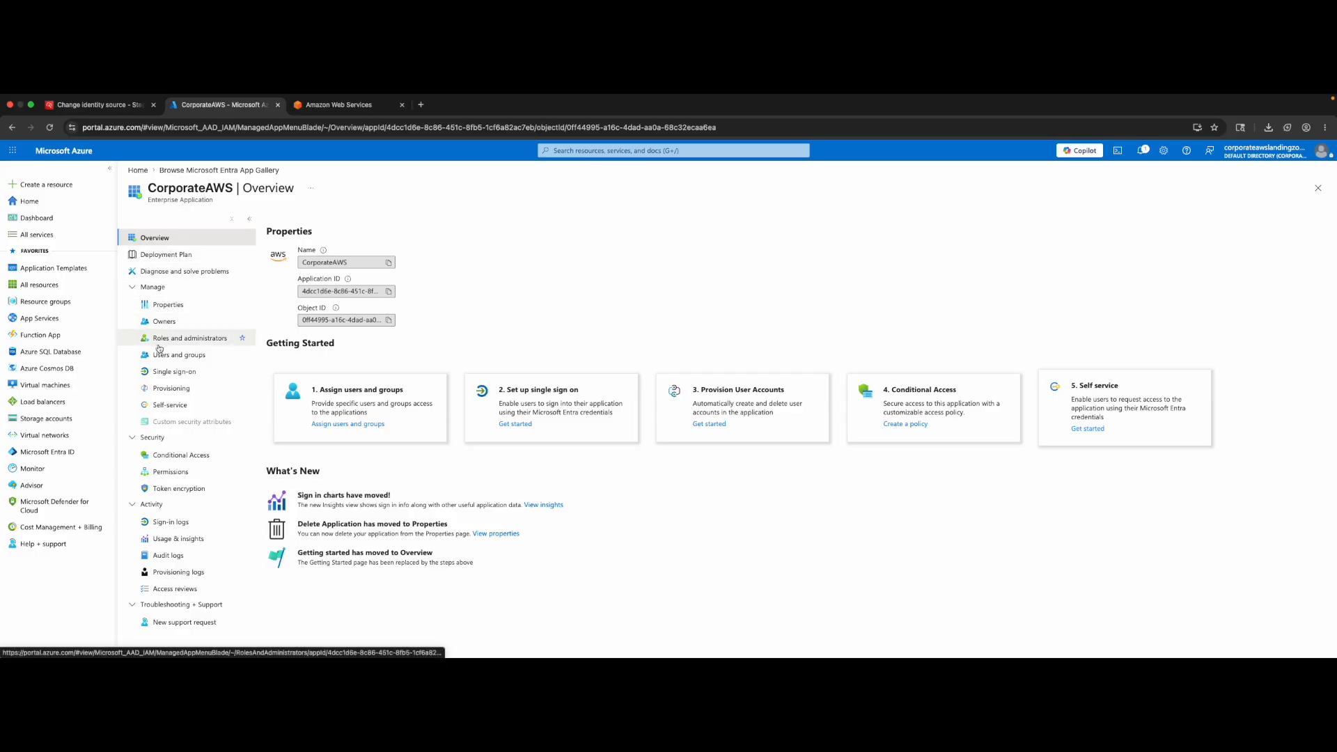
left_click(160, 373)
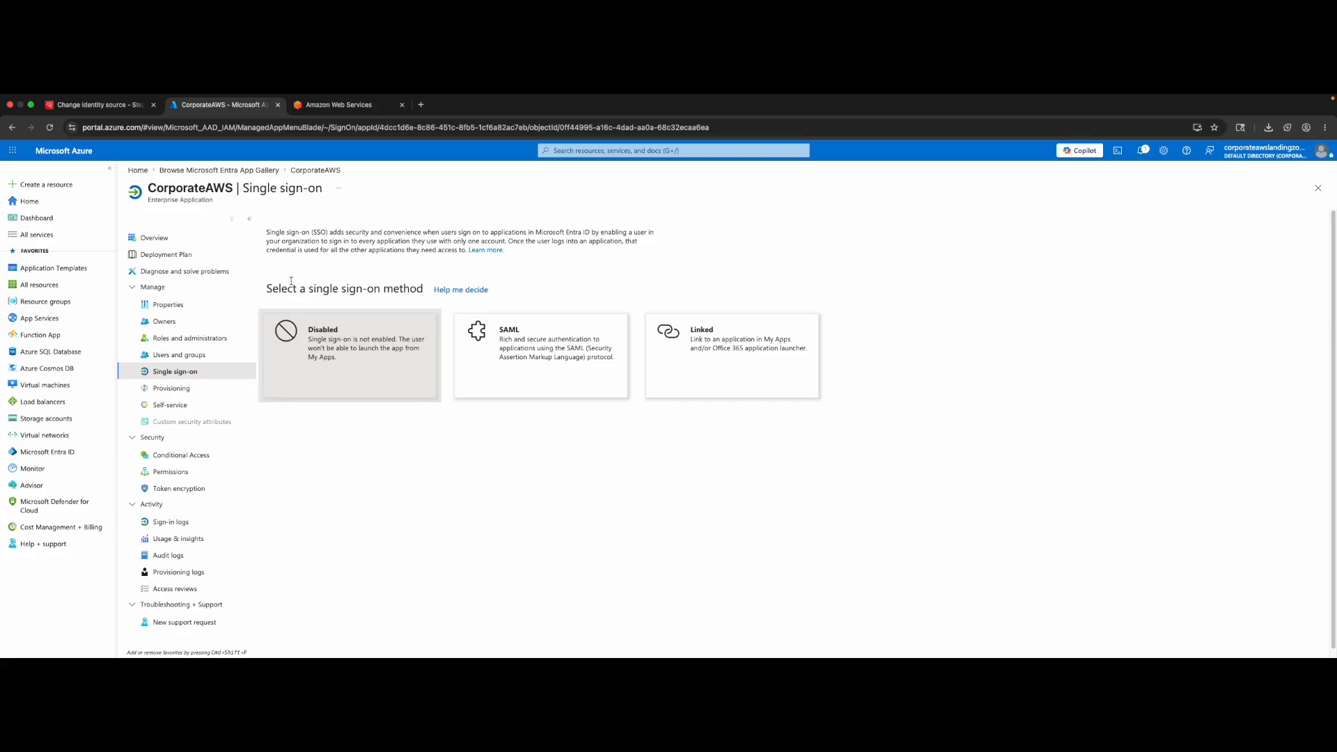
left_click_drag(268, 234, 587, 231)
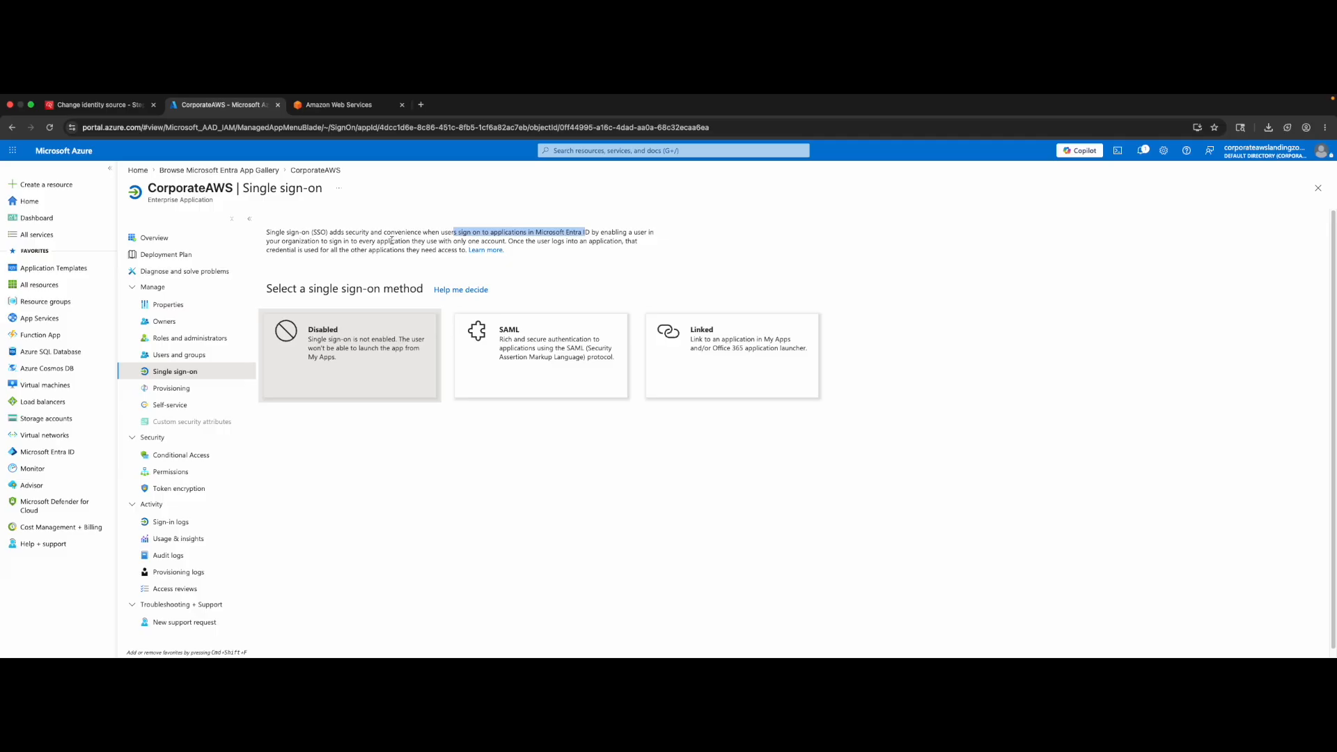
left_click(529, 352)
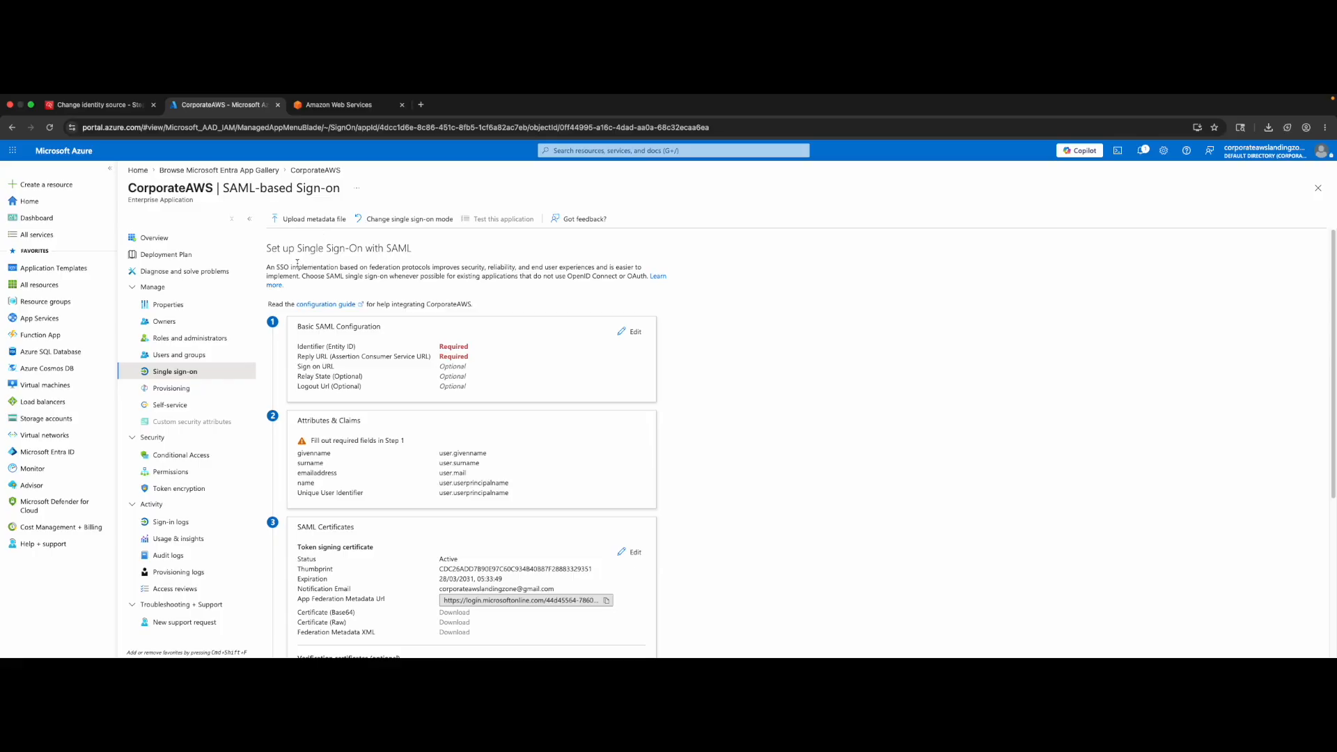
- Open the configuration guide for integrating CorporateAWS and read its introduction and prerequisites
left_click(321, 305)
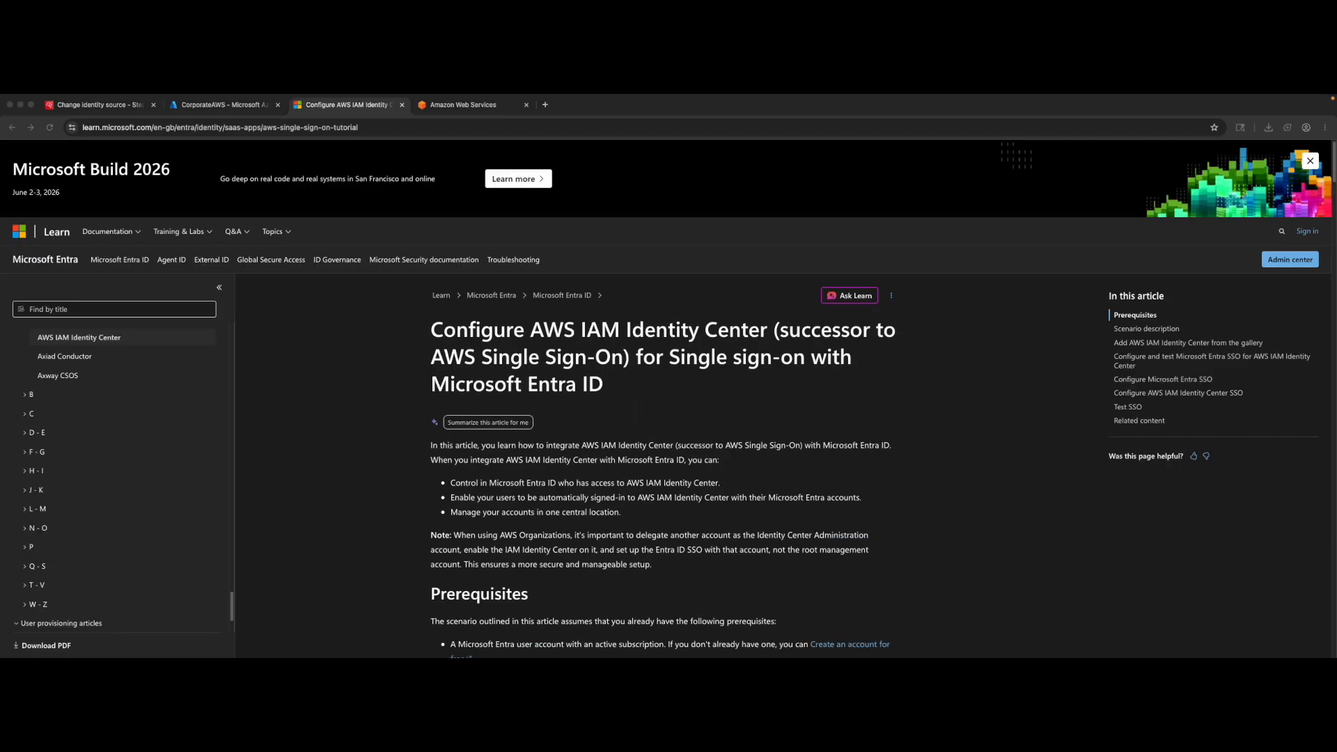
scroll(341, 311, "down", 2)
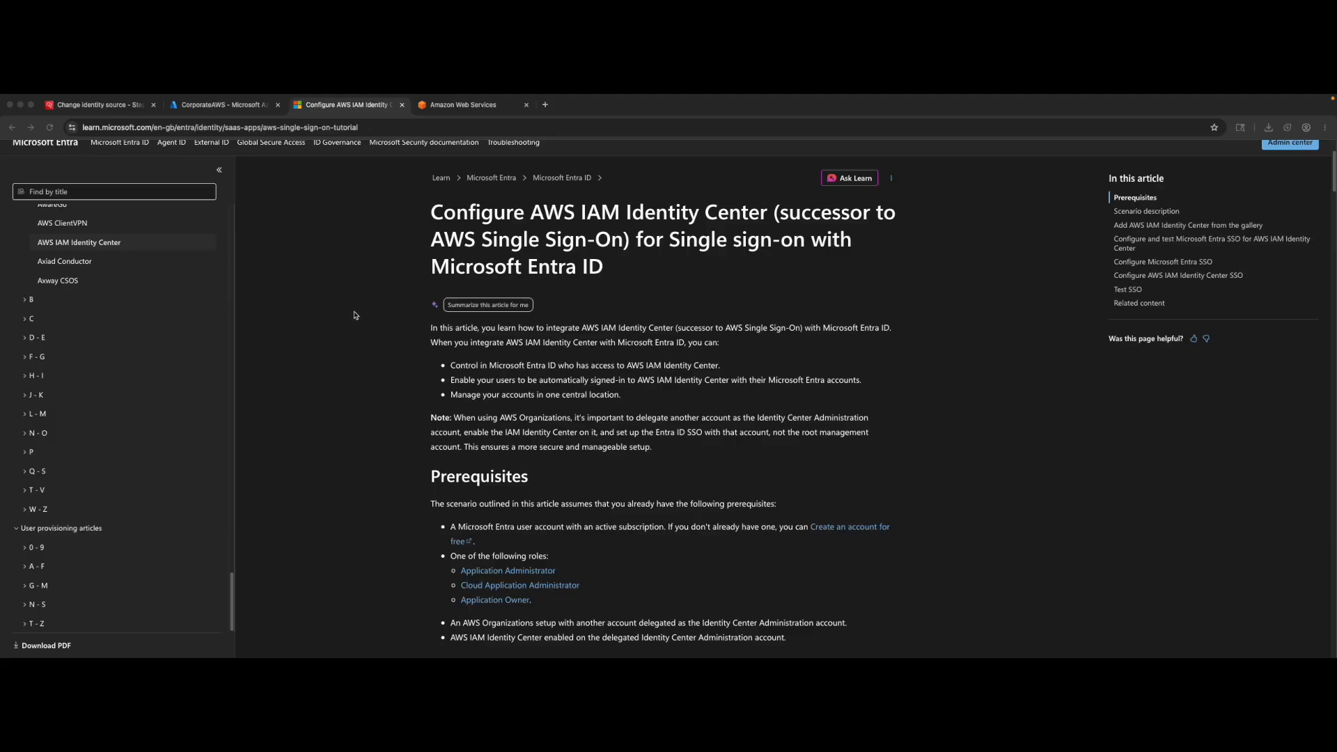
scroll(518, 405, "down", 1)
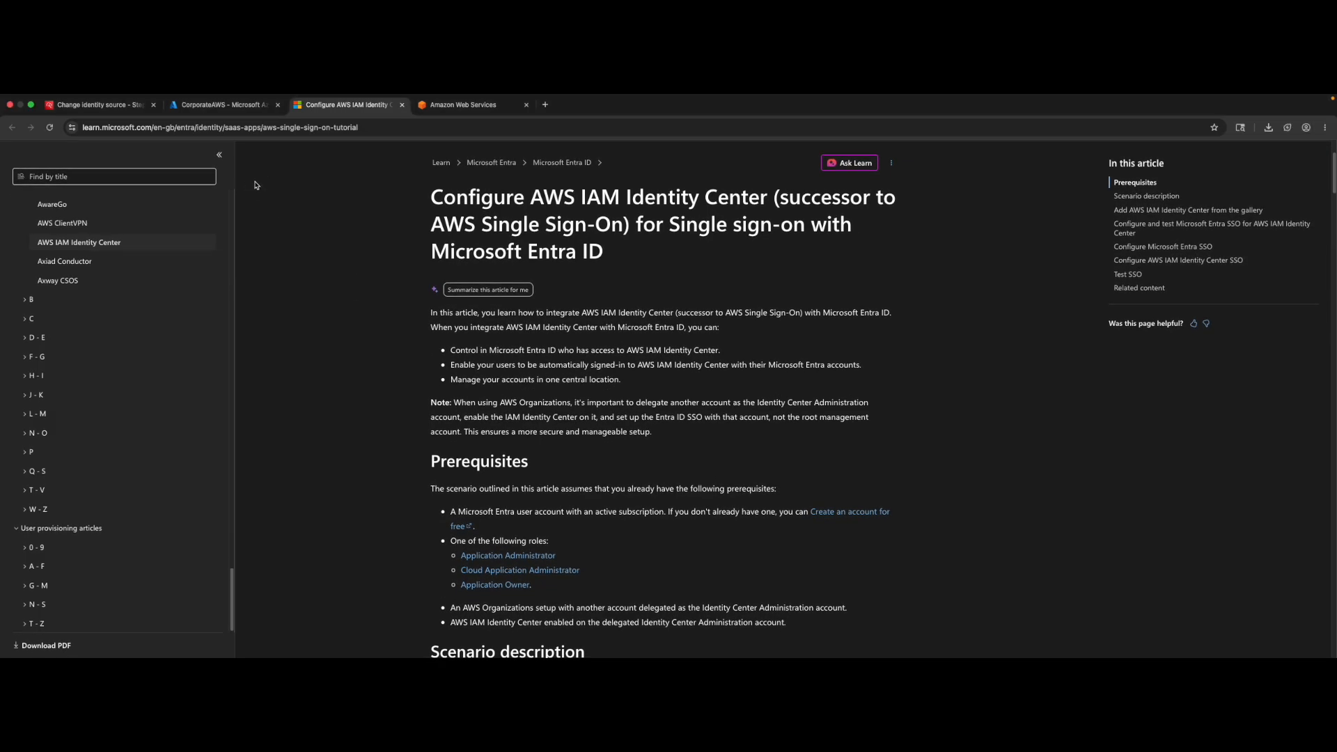
left_click(219, 159)
scroll(478, 462, "down", 2)
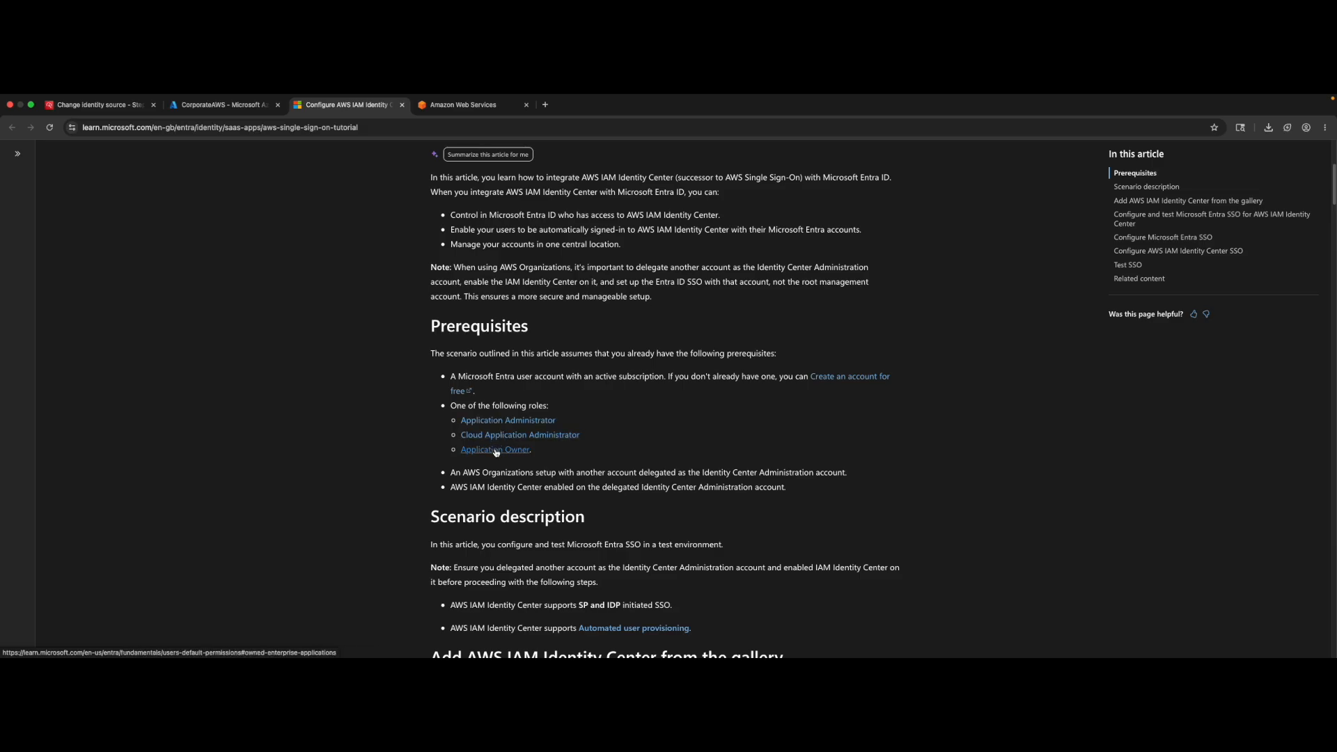
scroll(497, 453, "down", 1)
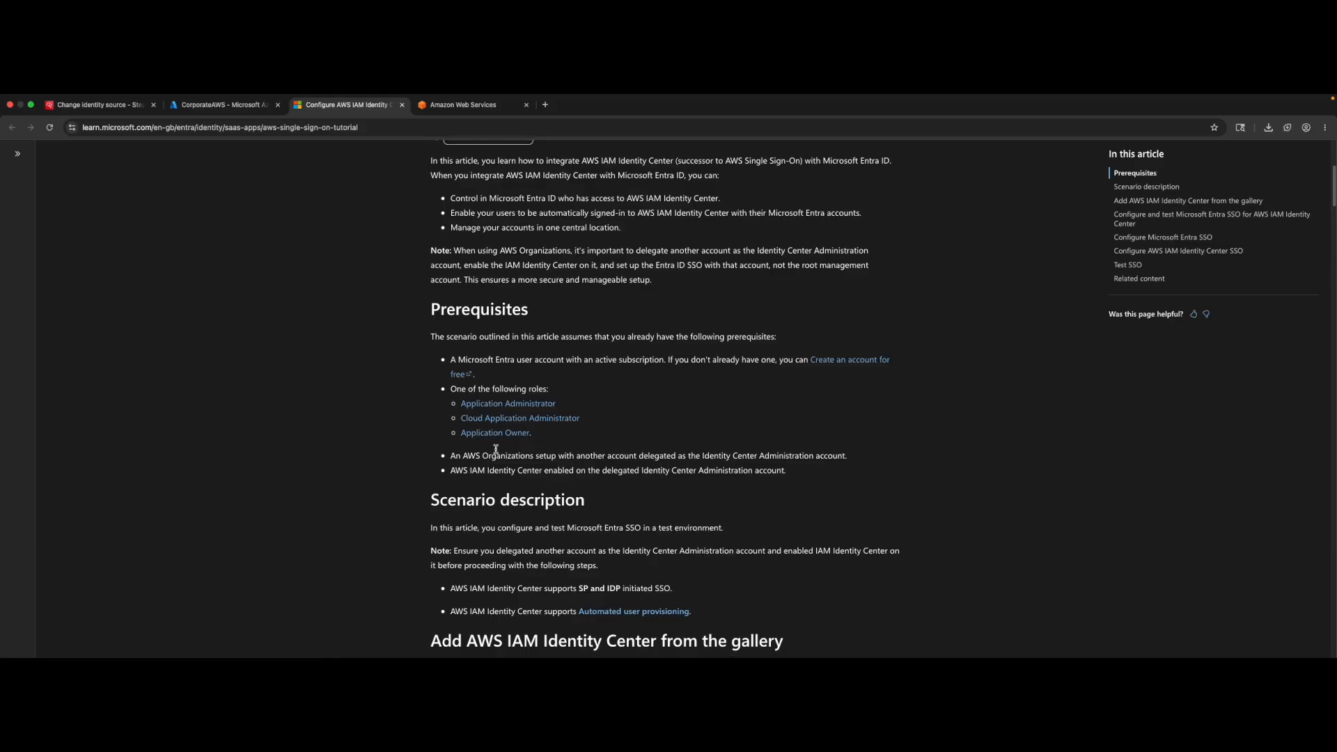
left_click_drag(456, 455, 844, 453)
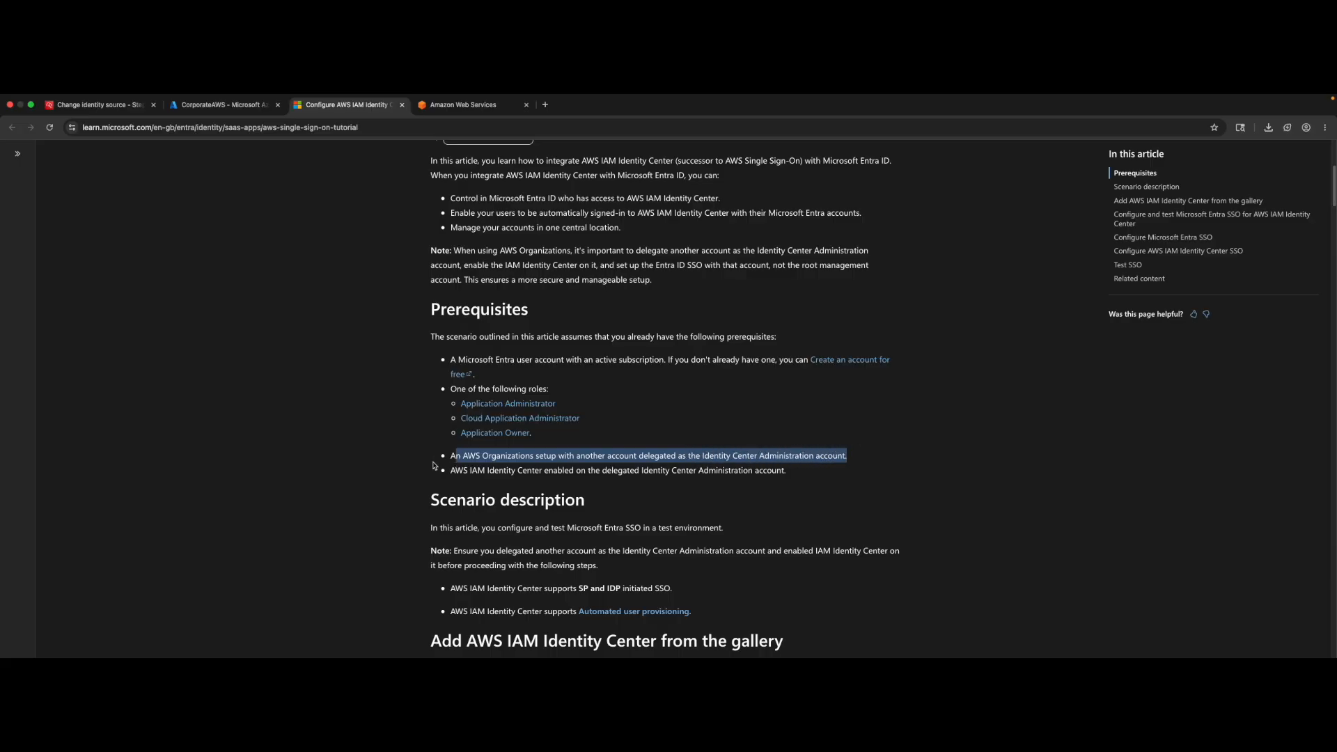
triple_click(464, 458)
scroll(462, 459, "down", 1)
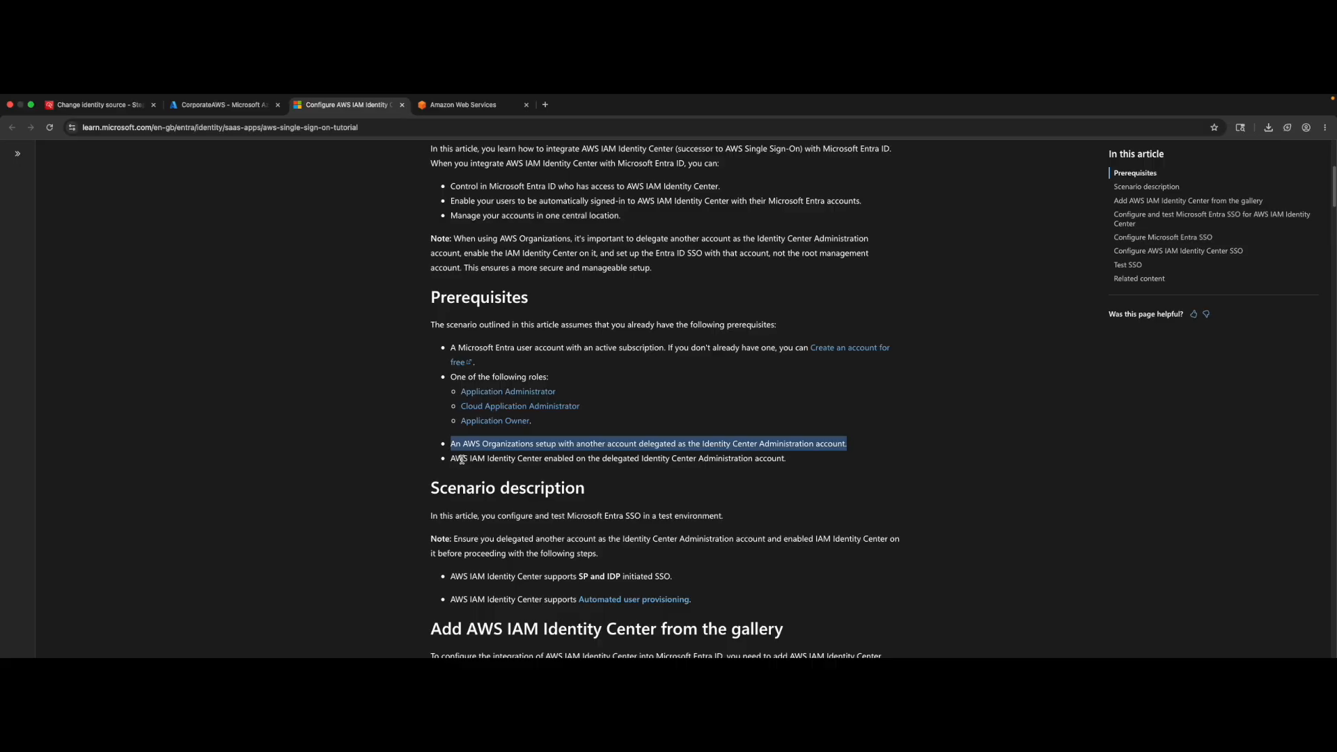
scroll(462, 460, "down", 1)
triple_click(473, 427)
triple_click(474, 440)
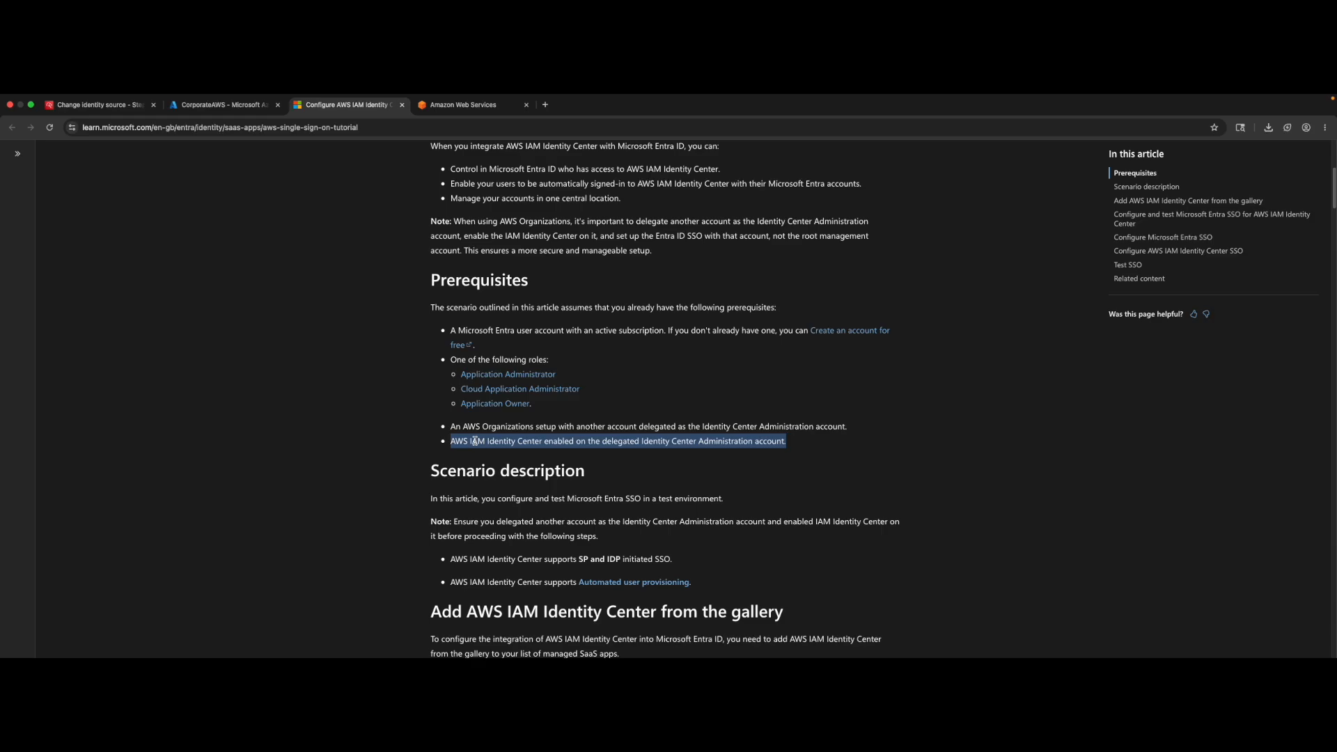
left_click(474, 441)
- Read the guide's scenario description and its instructions for adding AWS IAM Identity Center from the gallery
scroll(479, 443, "down", 5)
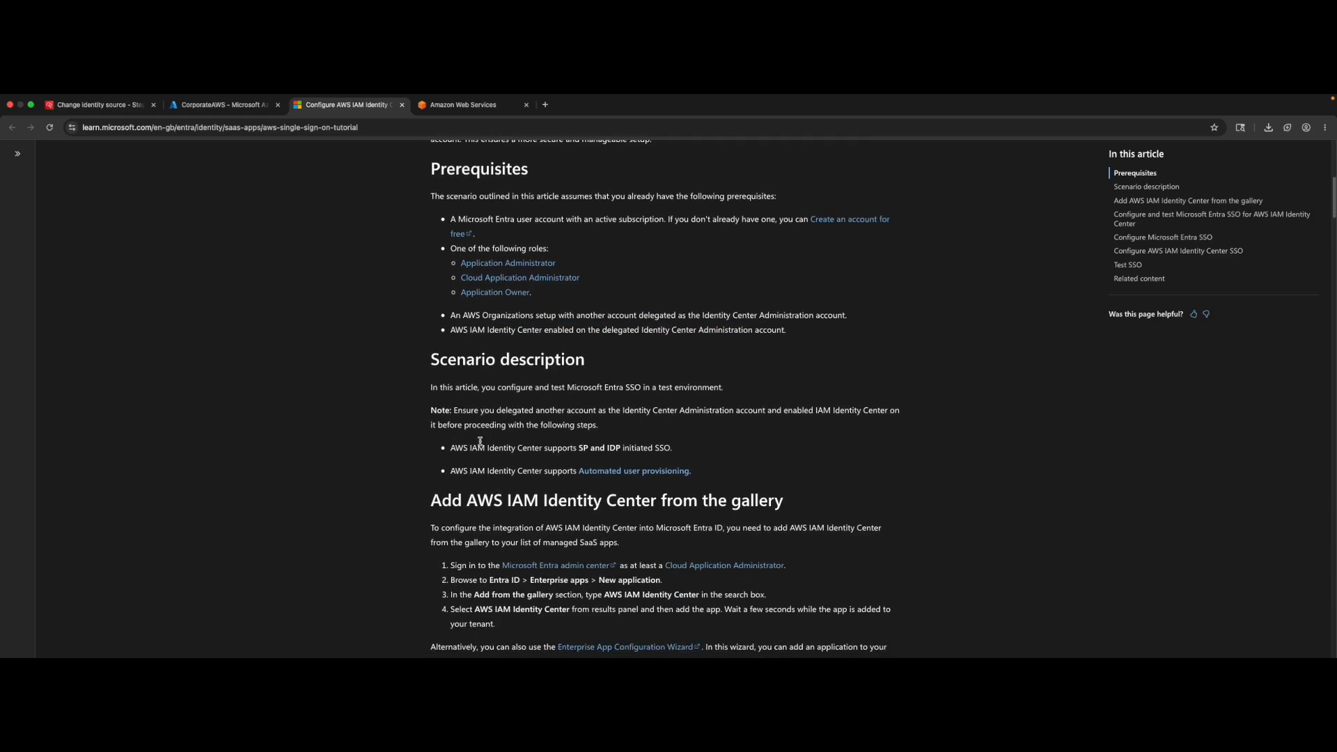
scroll(479, 443, "down", 3)
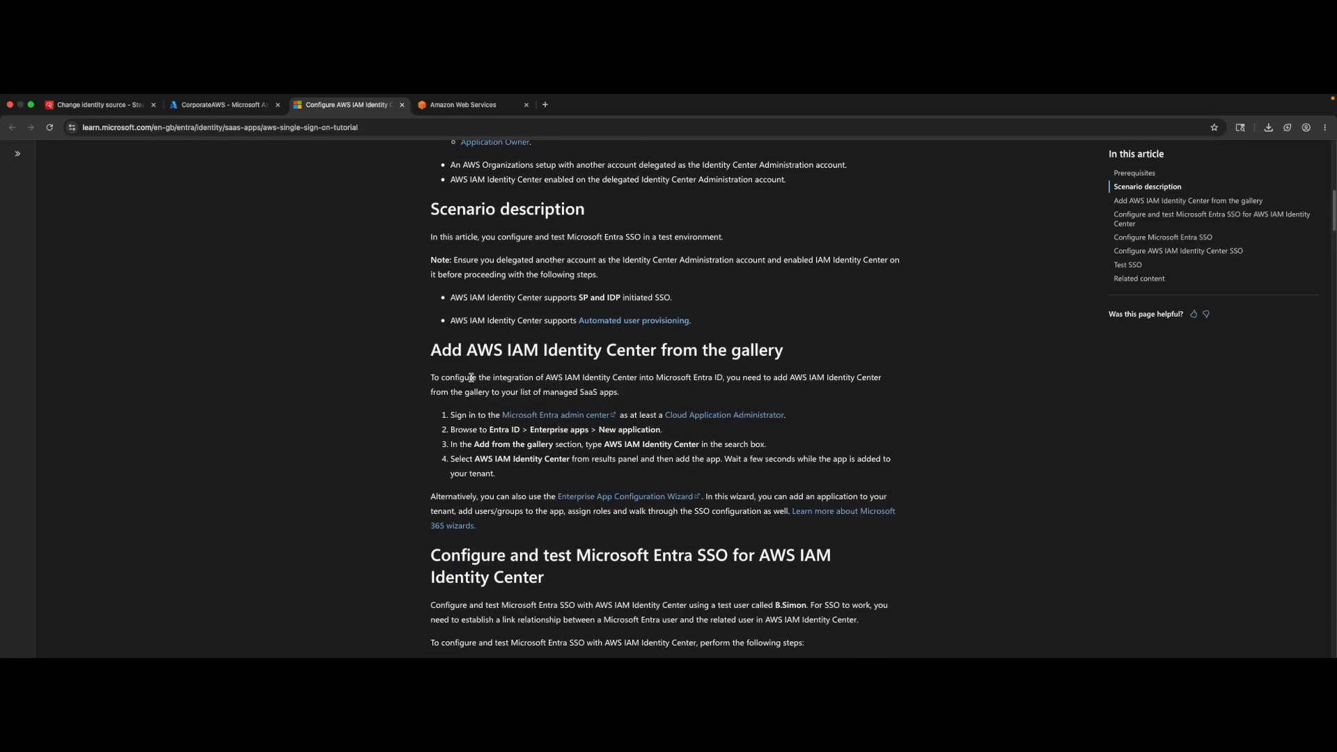
left_click_drag(467, 349, 783, 347)
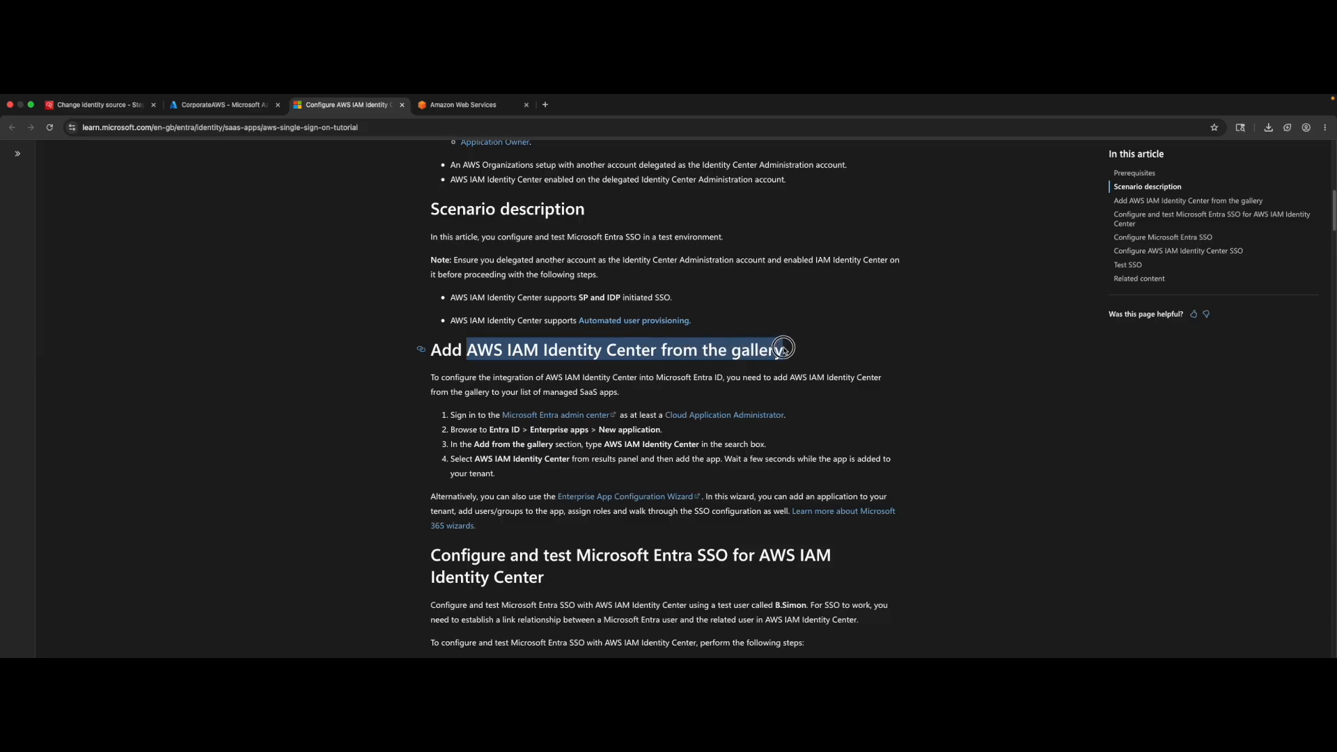
left_click(539, 349)
scroll(513, 390, "down", 1)
left_click_drag(447, 402, 818, 402)
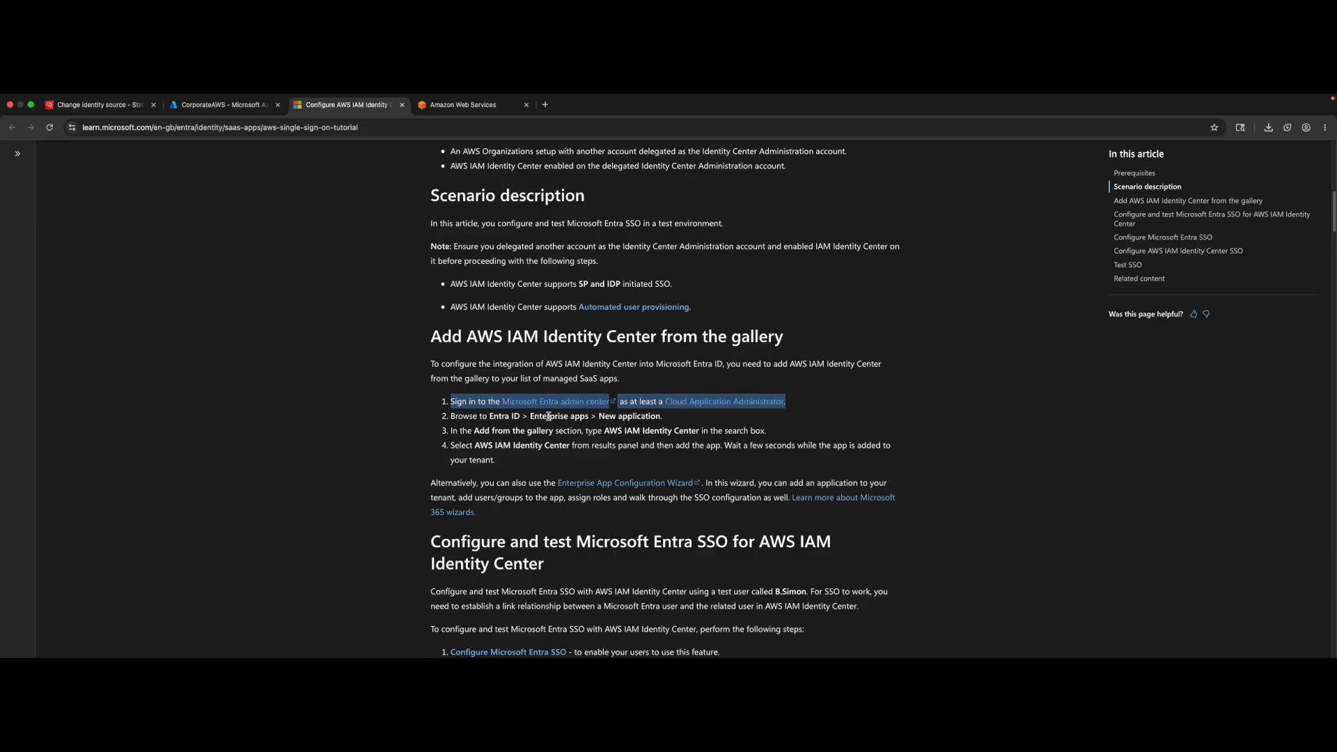
left_click(548, 416)
left_click_drag(463, 416, 548, 416)
left_click(548, 438)
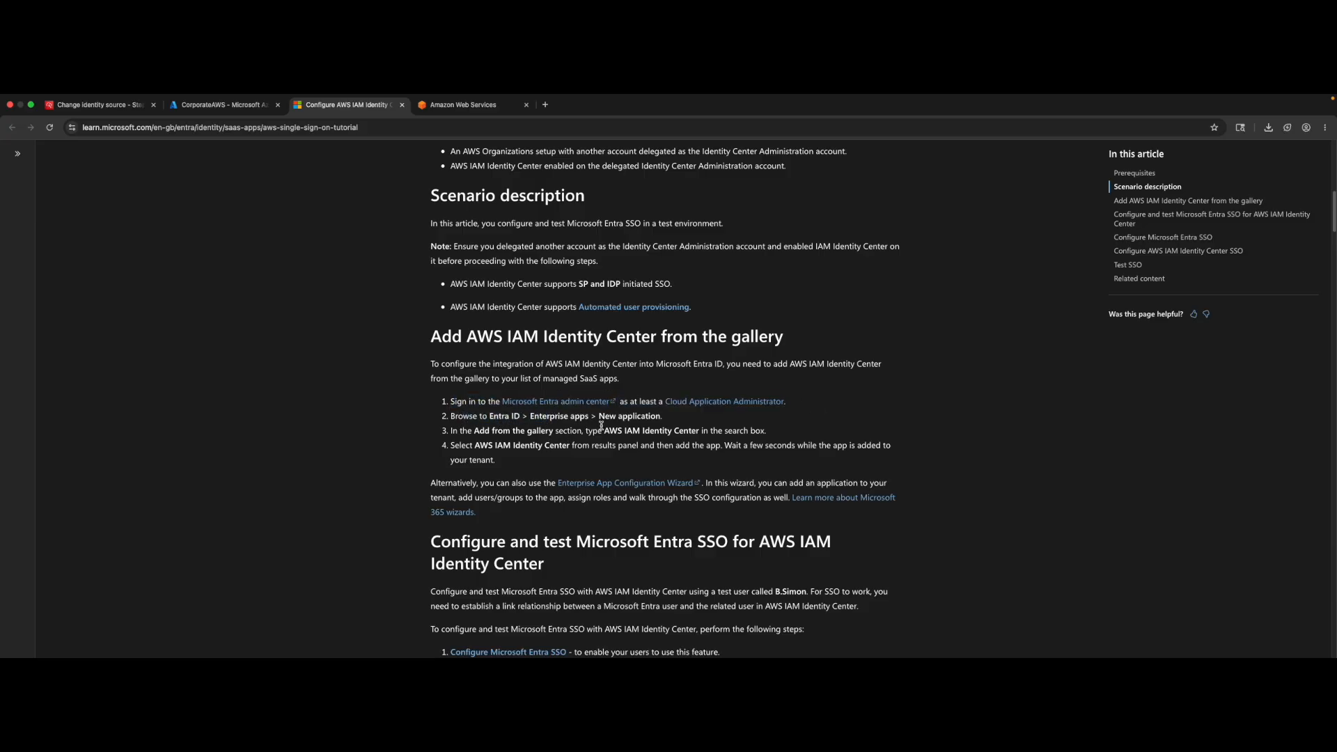
left_click_drag(460, 431, 687, 433)
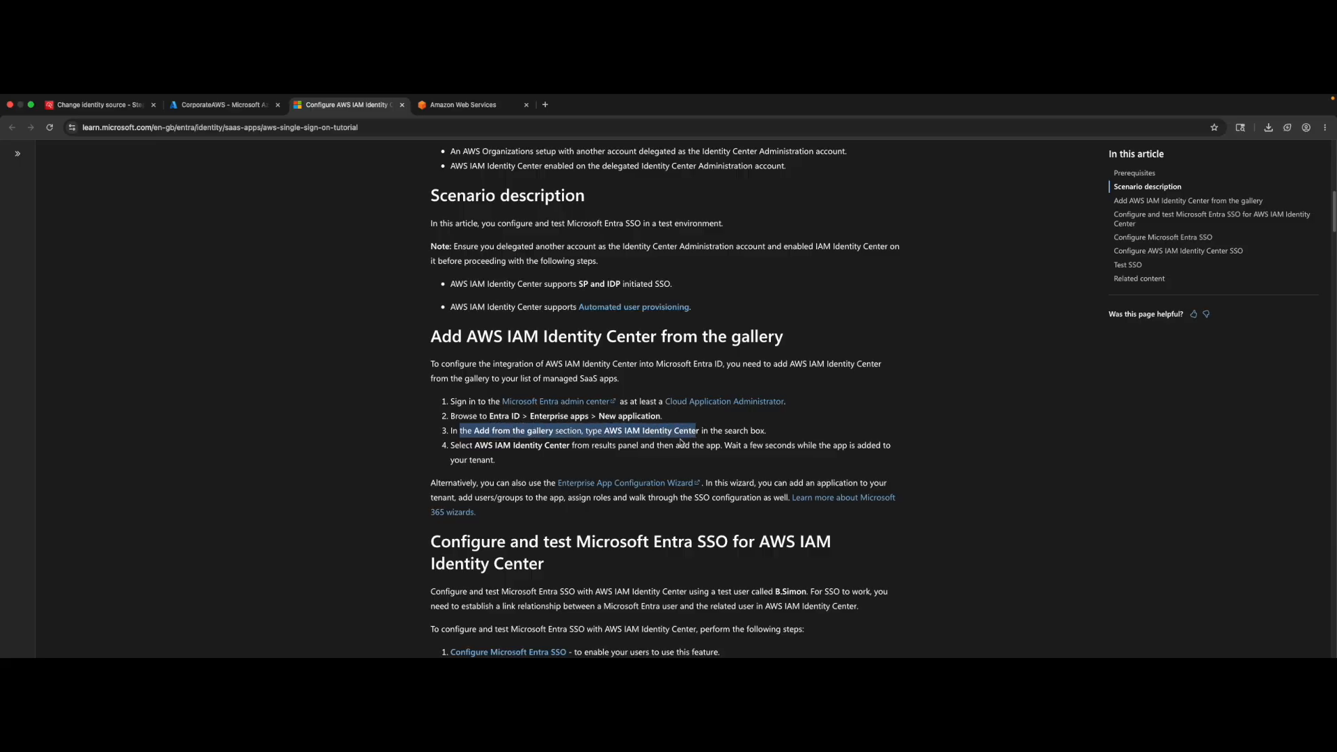
scroll(515, 317, "down", 3)
left_click(511, 319)
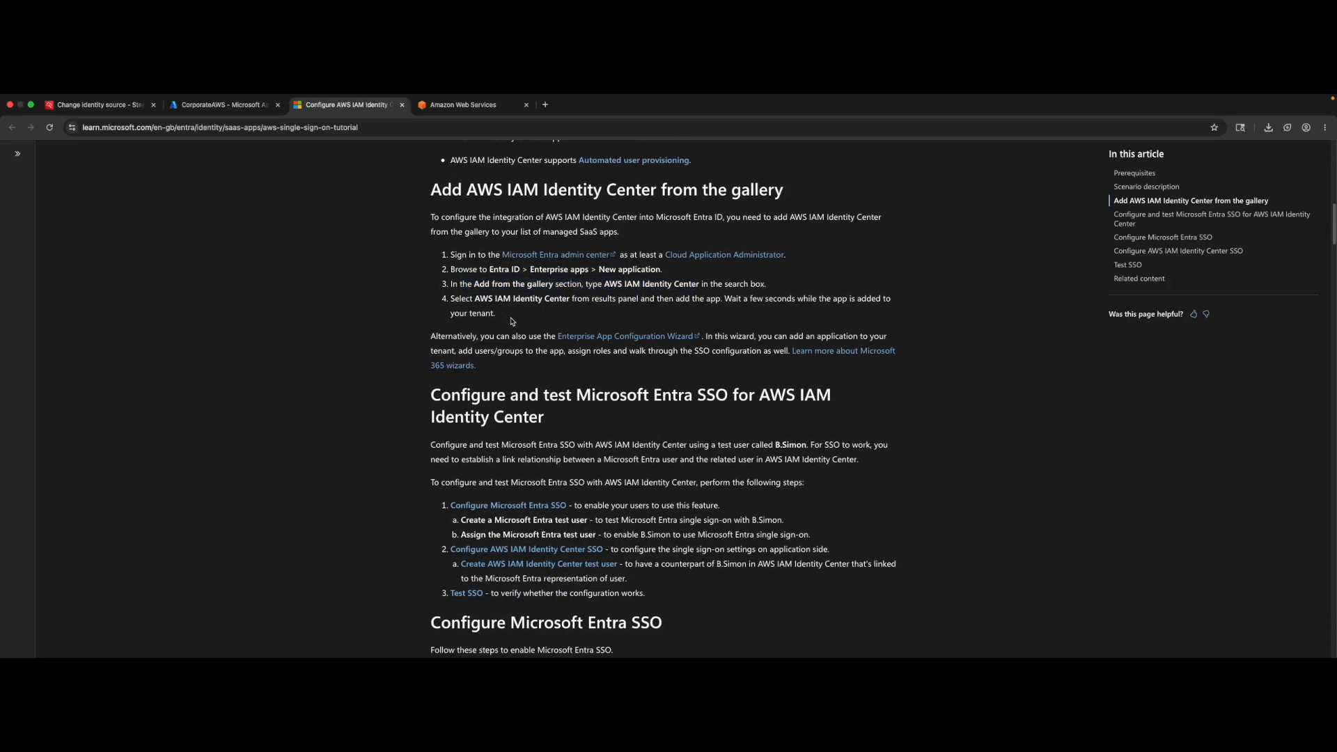
- Read the guide's overview of configuring and testing Microsoft Entra SSO for AWS IAM Identity Center, including the test user tasks
scroll(512, 320, "down", 2)
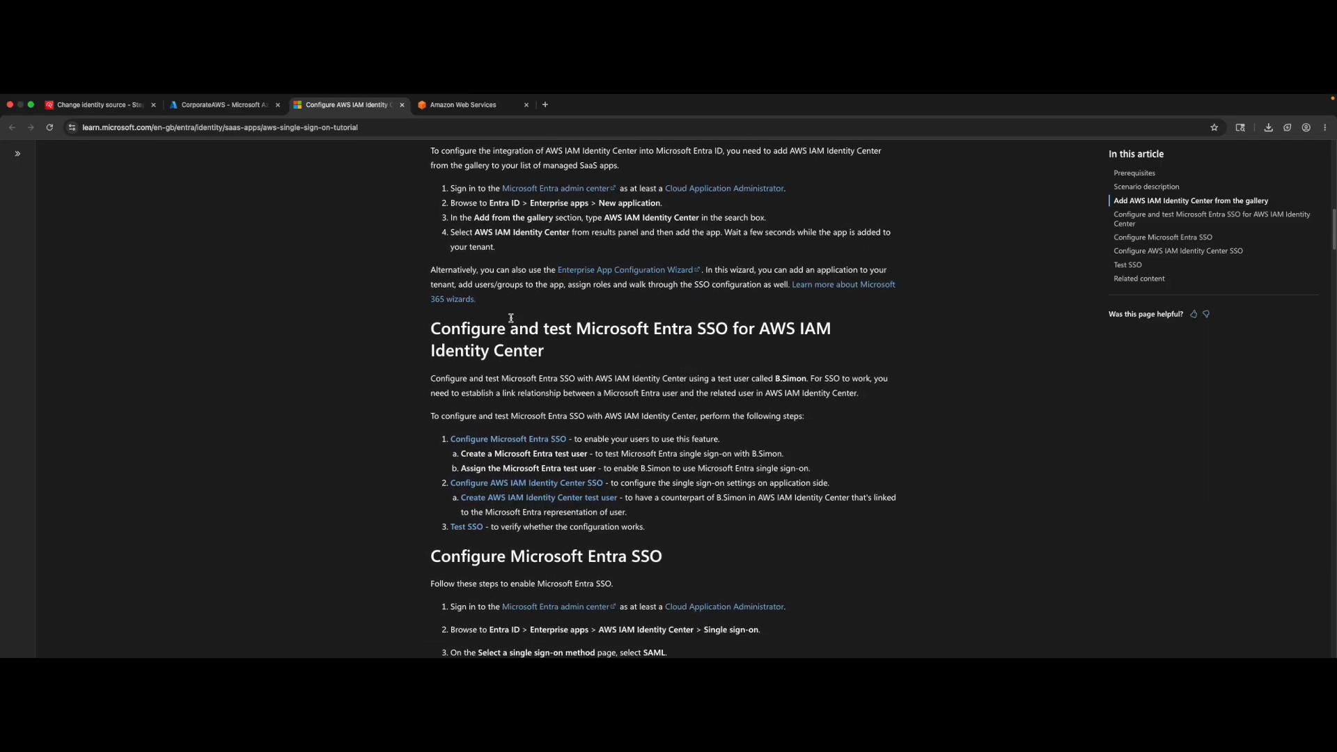
double_click(524, 321)
triple_click(510, 318)
scroll(514, 343, "down", 1)
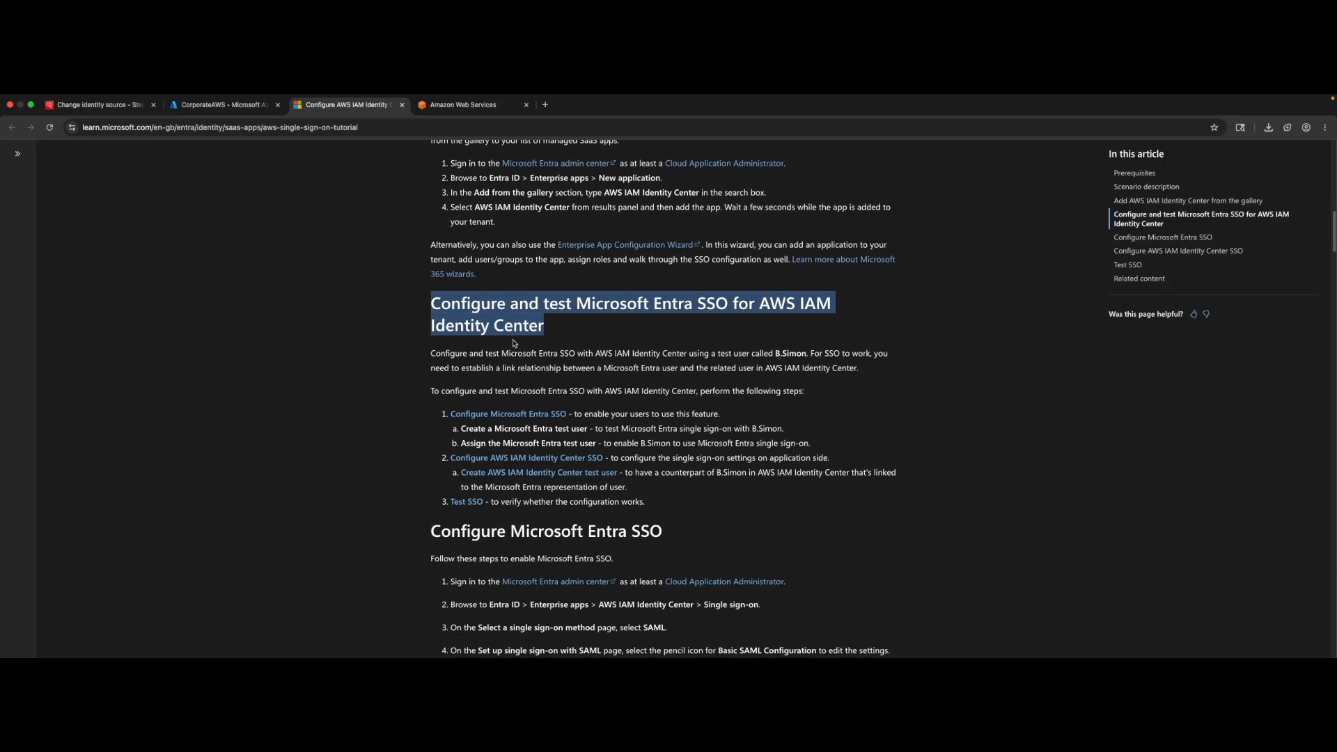
scroll(508, 384, "down", 2)
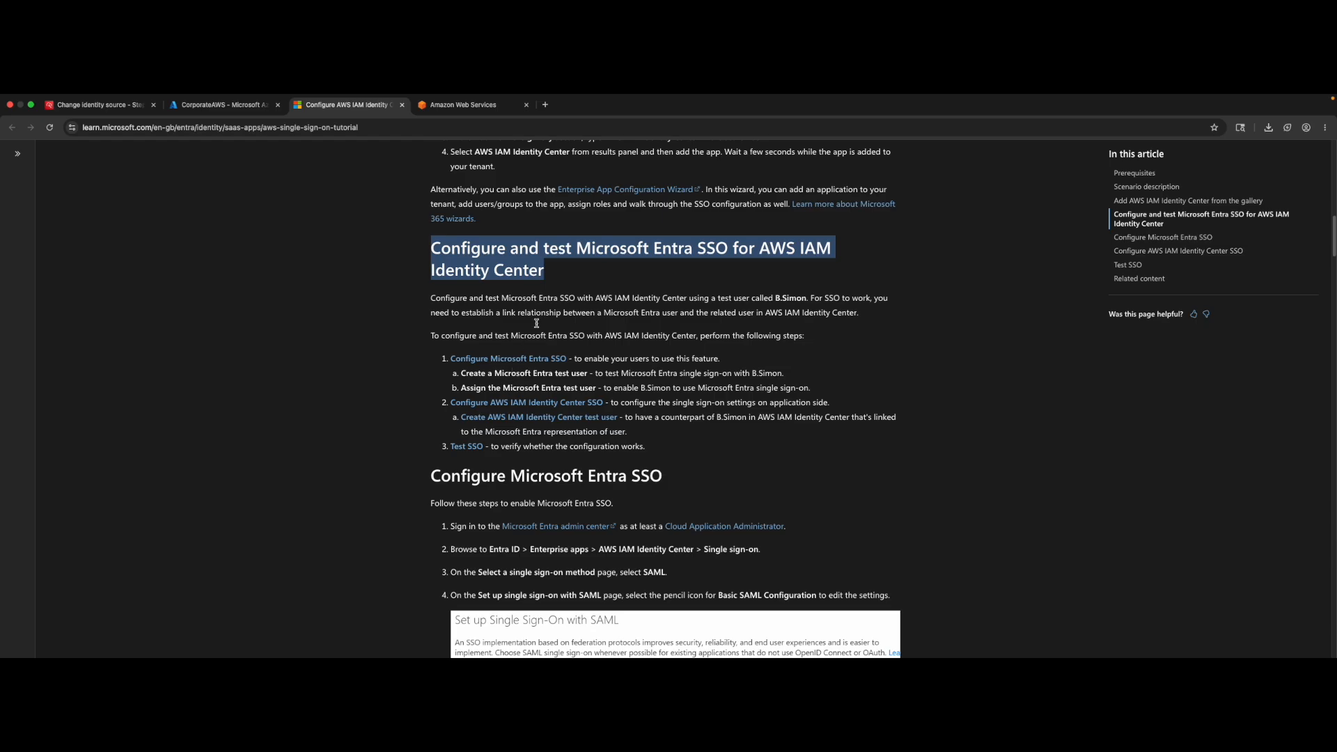
left_click(475, 298)
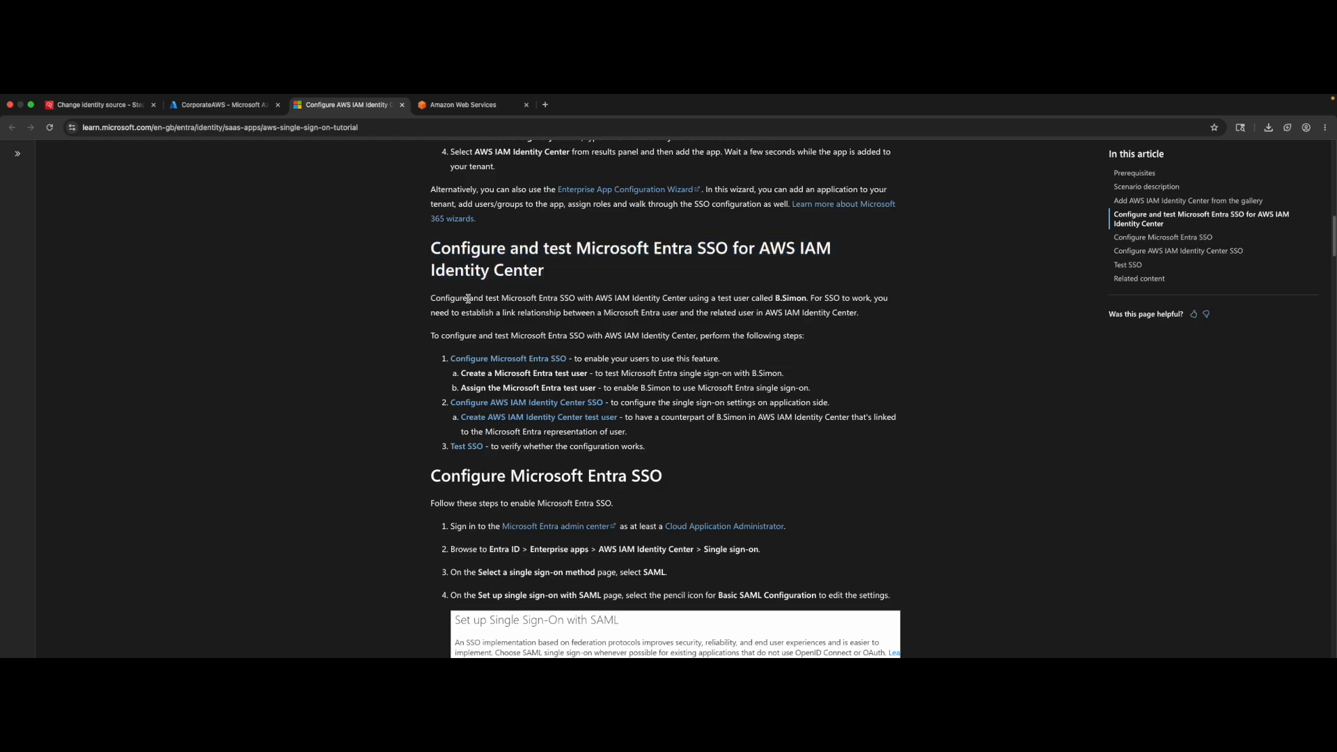
left_click_drag(431, 298, 518, 298)
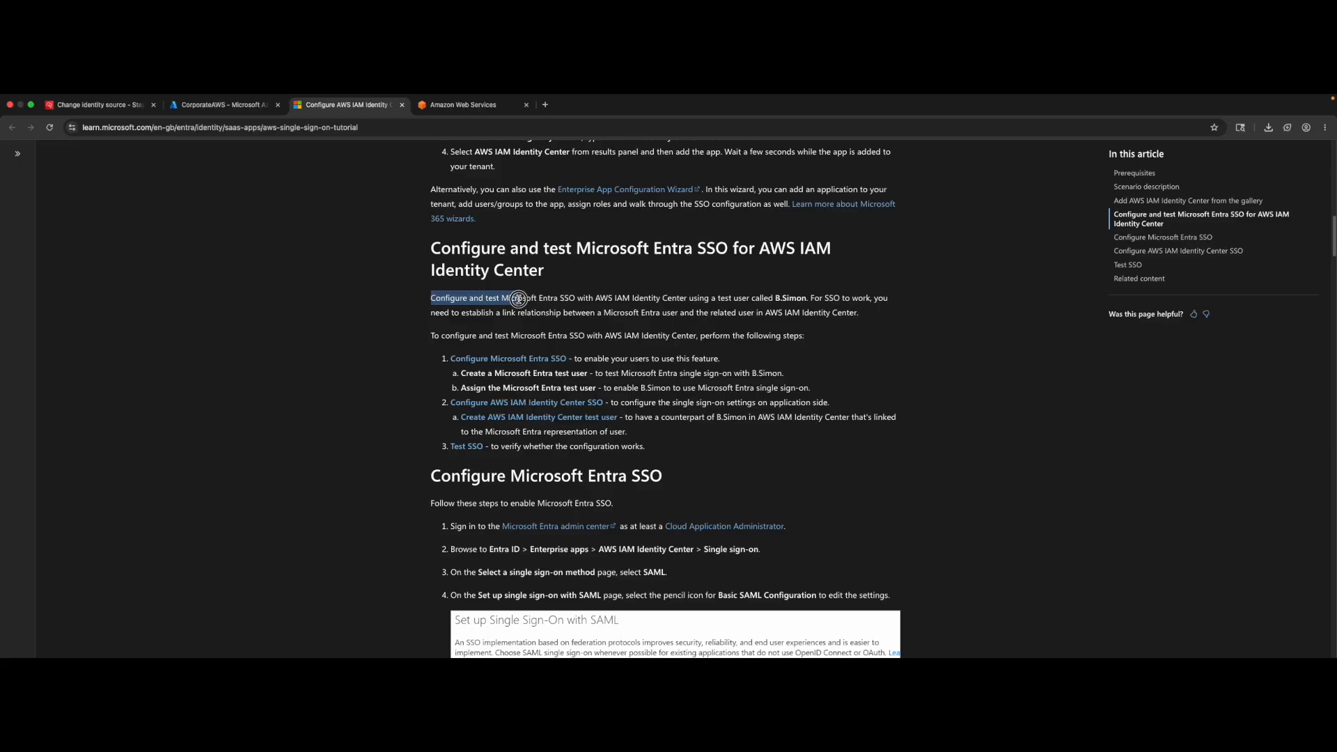
mouse_move(518, 298)
left_mouse_down()
mouse_move(885, 297)
mouse_move(484, 306)
mouse_move(530, 314)
left_mouse_up()
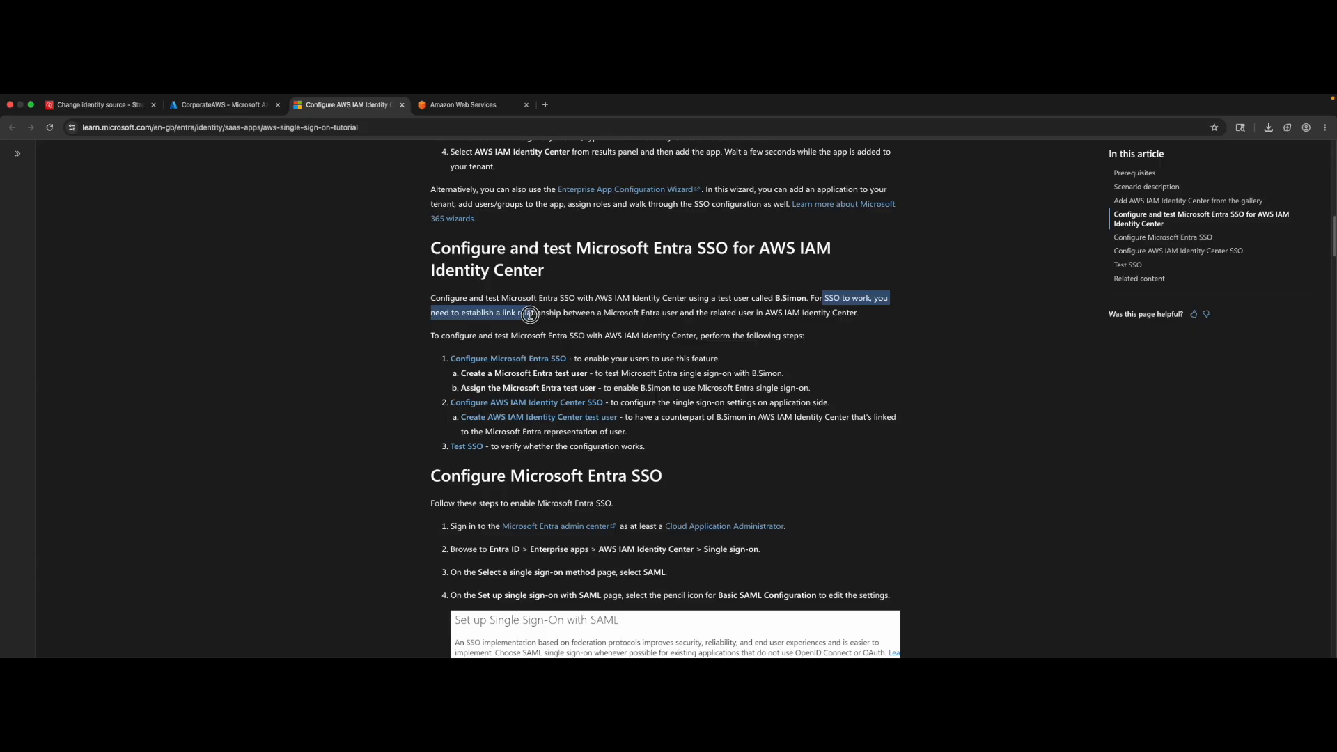
left_click_drag(530, 314, 698, 313)
left_click(535, 338)
left_click_drag(466, 339, 590, 334)
scroll(582, 346, "down", 1)
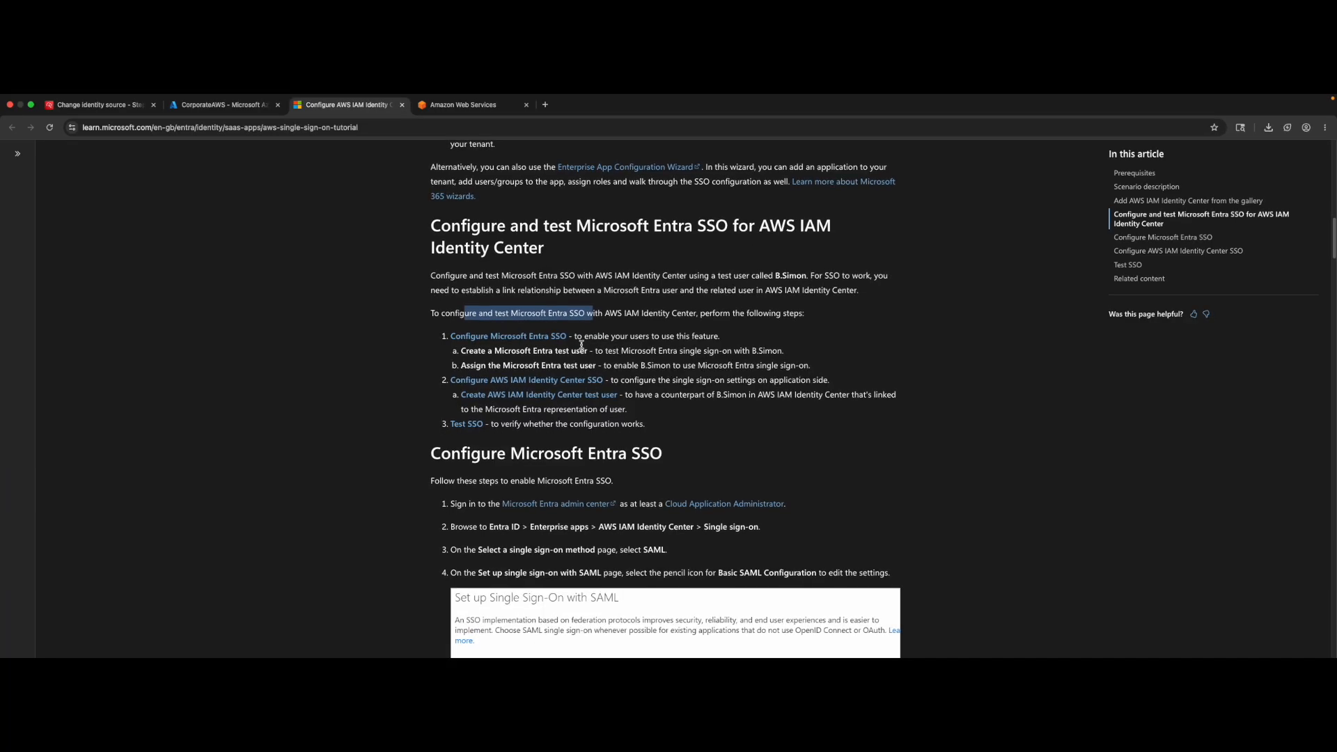
triple_click(532, 352)
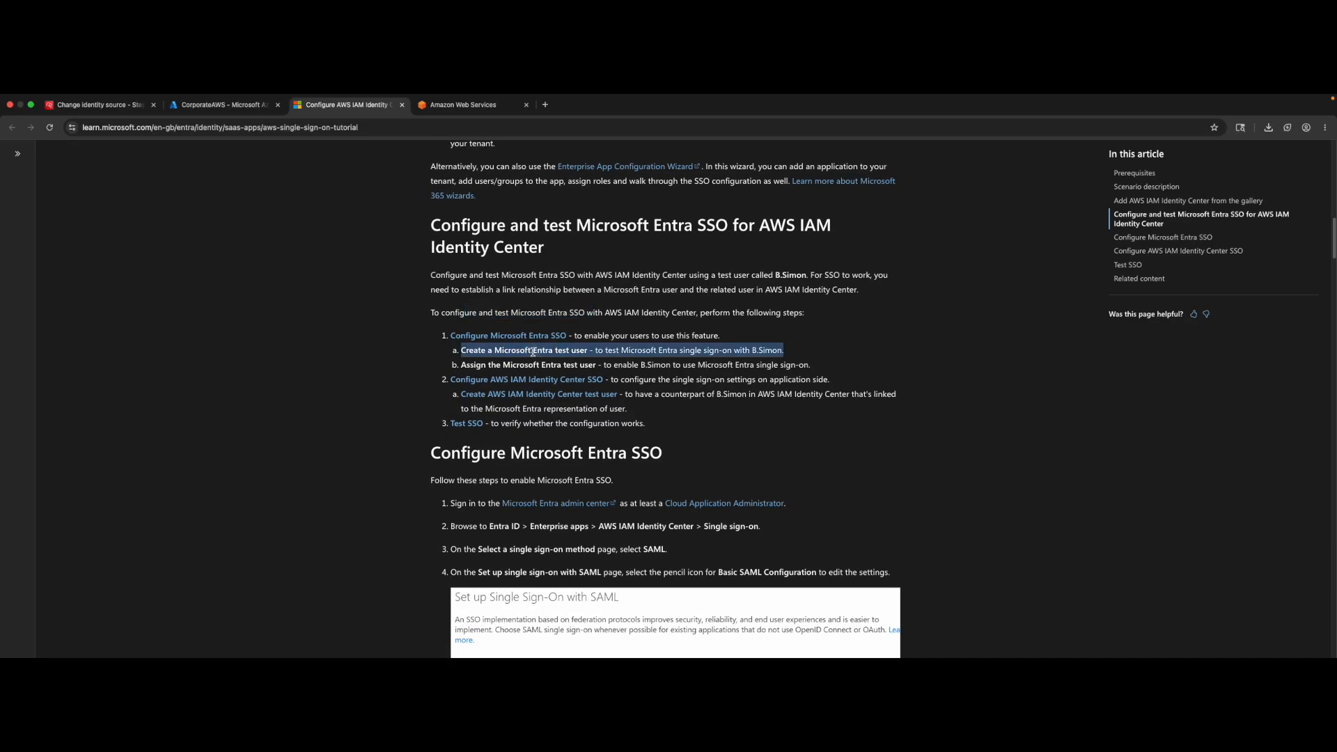
left_click(811, 349)
scroll(564, 377, "down", 1)
scroll(564, 376, "down", 1)
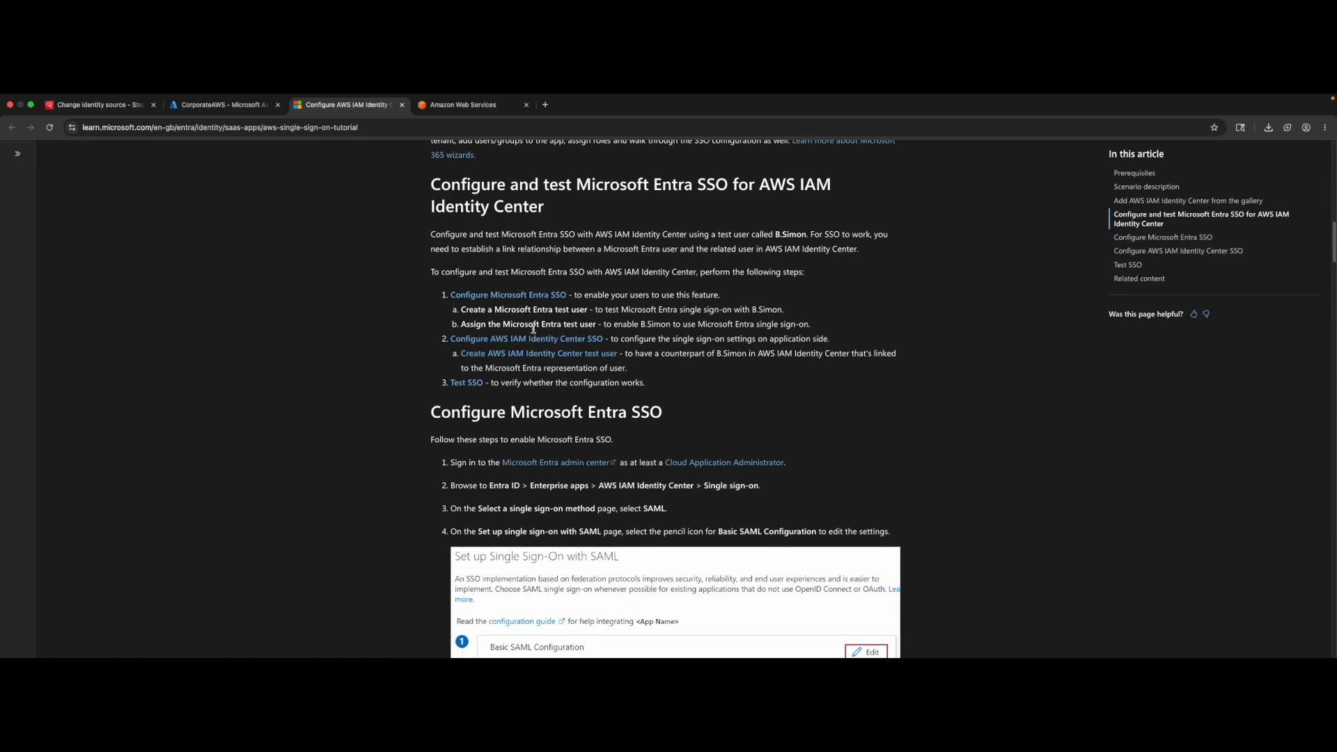
left_click_drag(481, 325, 820, 320)
scroll(811, 384, "down", 1)
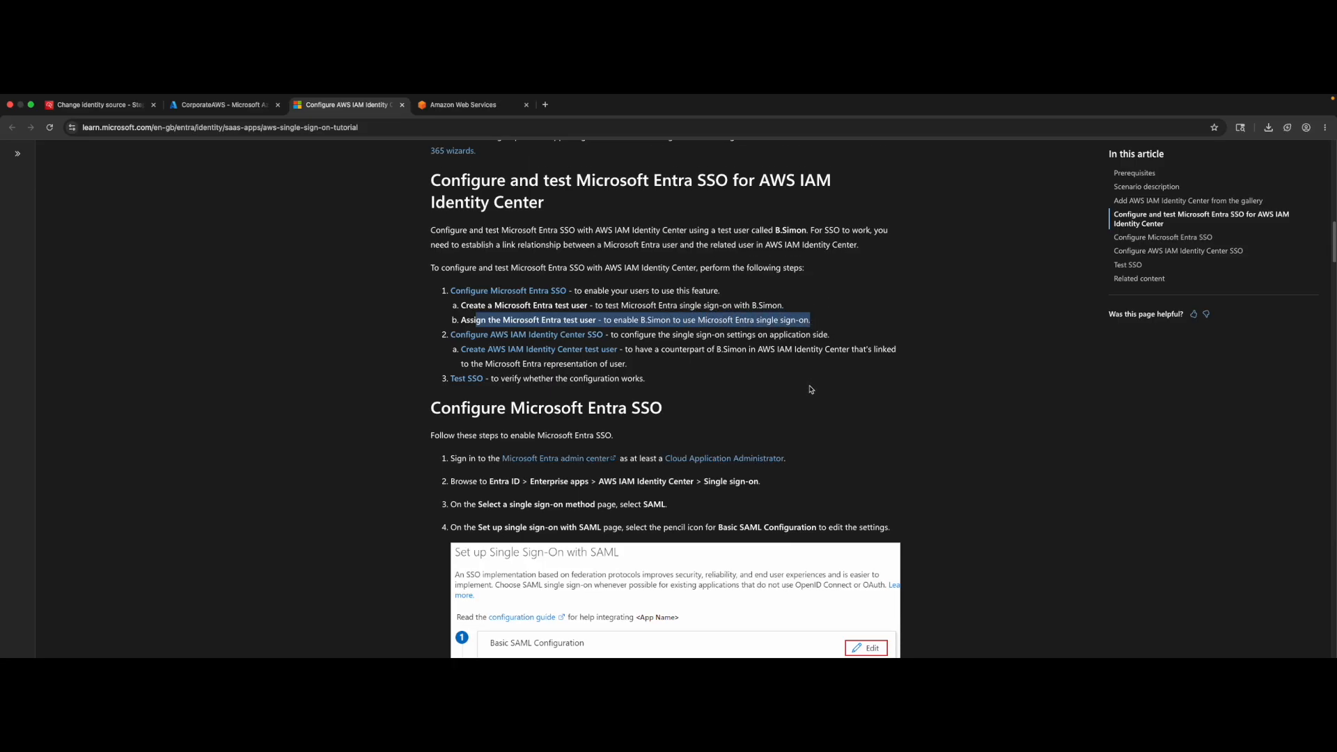
left_click(811, 389)
scroll(516, 349, "down", 1)
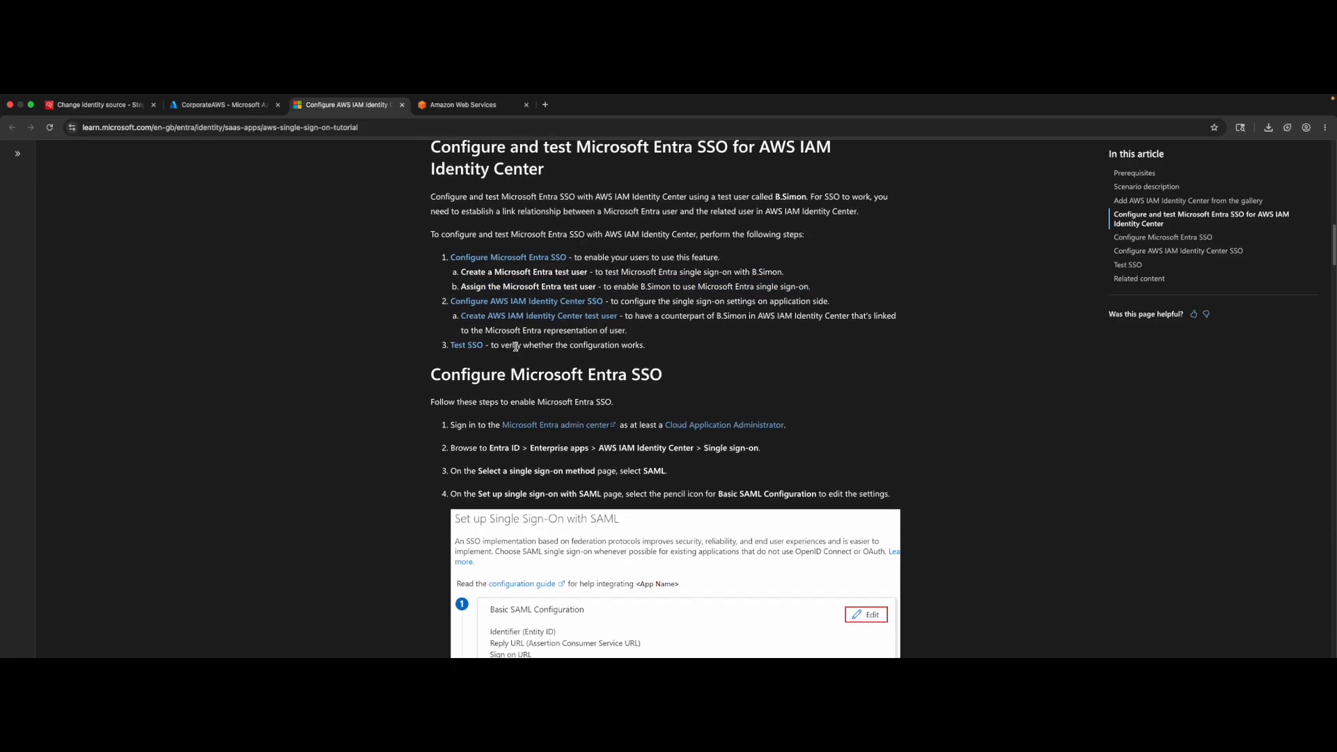
- Read the Configure Microsoft Entra SSO instructions from signing in to the admin center through uploading the service provider metadata file
scroll(514, 370, "down", 1)
scroll(515, 370, "down", 2)
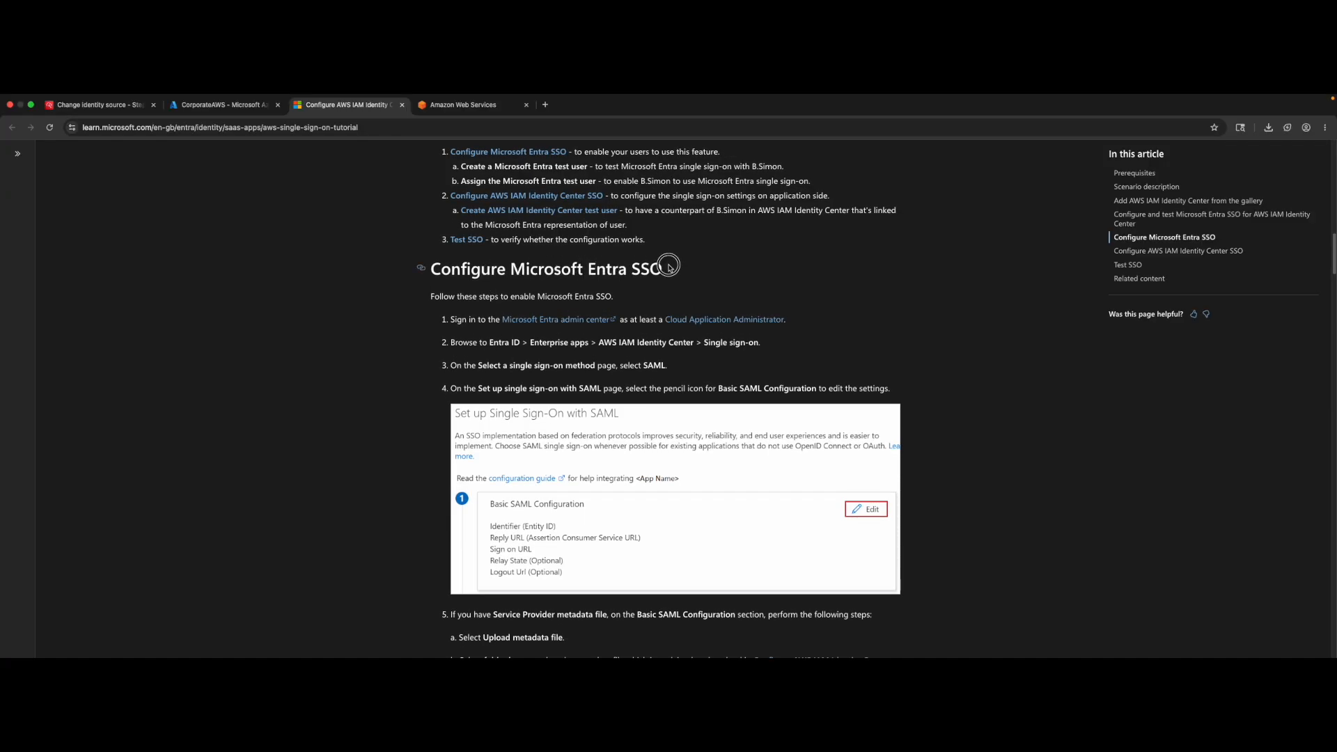
scroll(626, 272, "down", 2)
left_click_drag(468, 262, 787, 264)
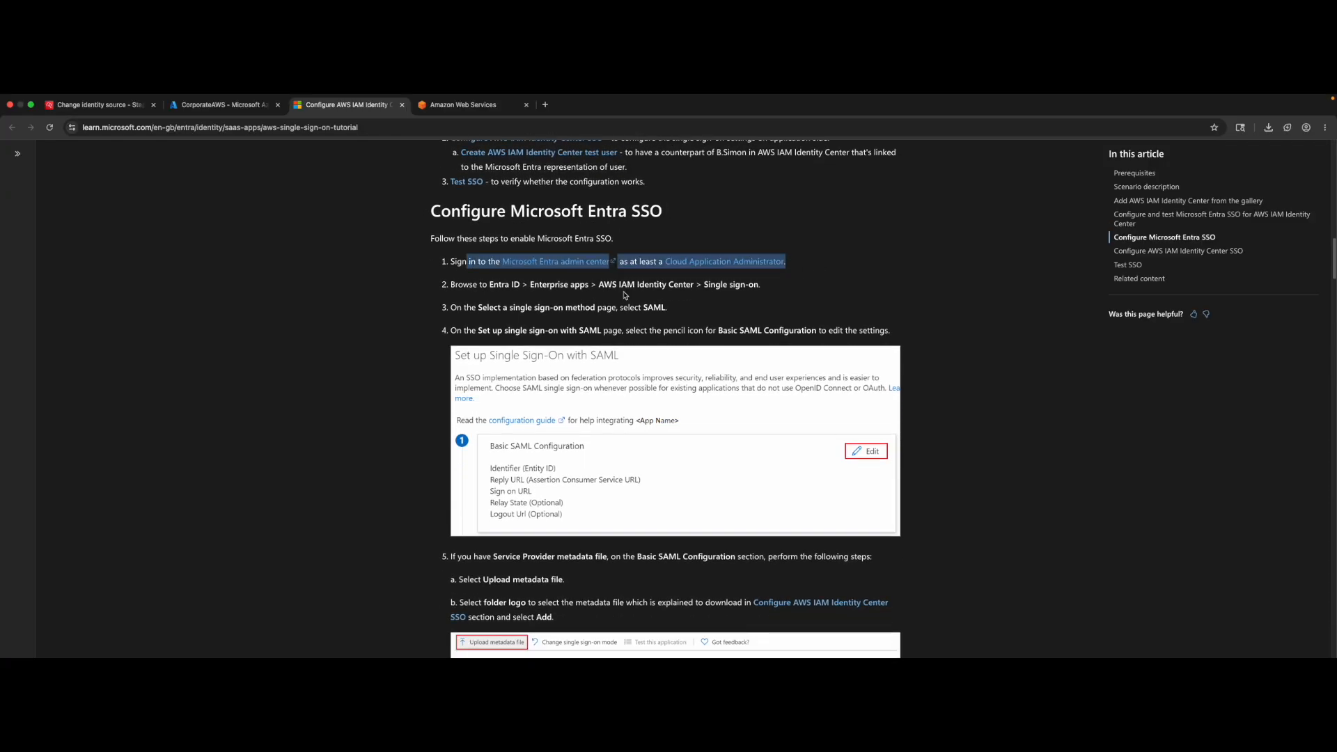
left_click(592, 286)
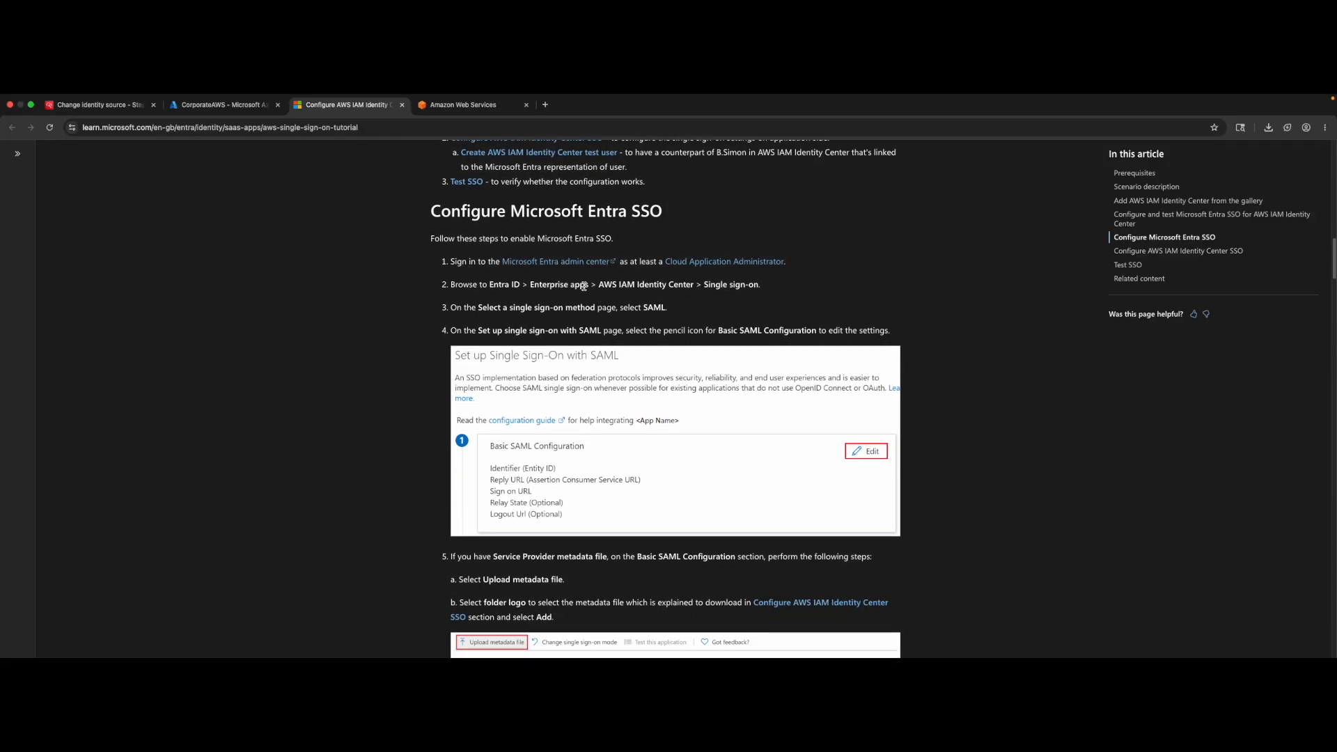
left_click_drag(521, 284, 721, 284)
left_click(560, 307)
left_click_drag(457, 311, 738, 313)
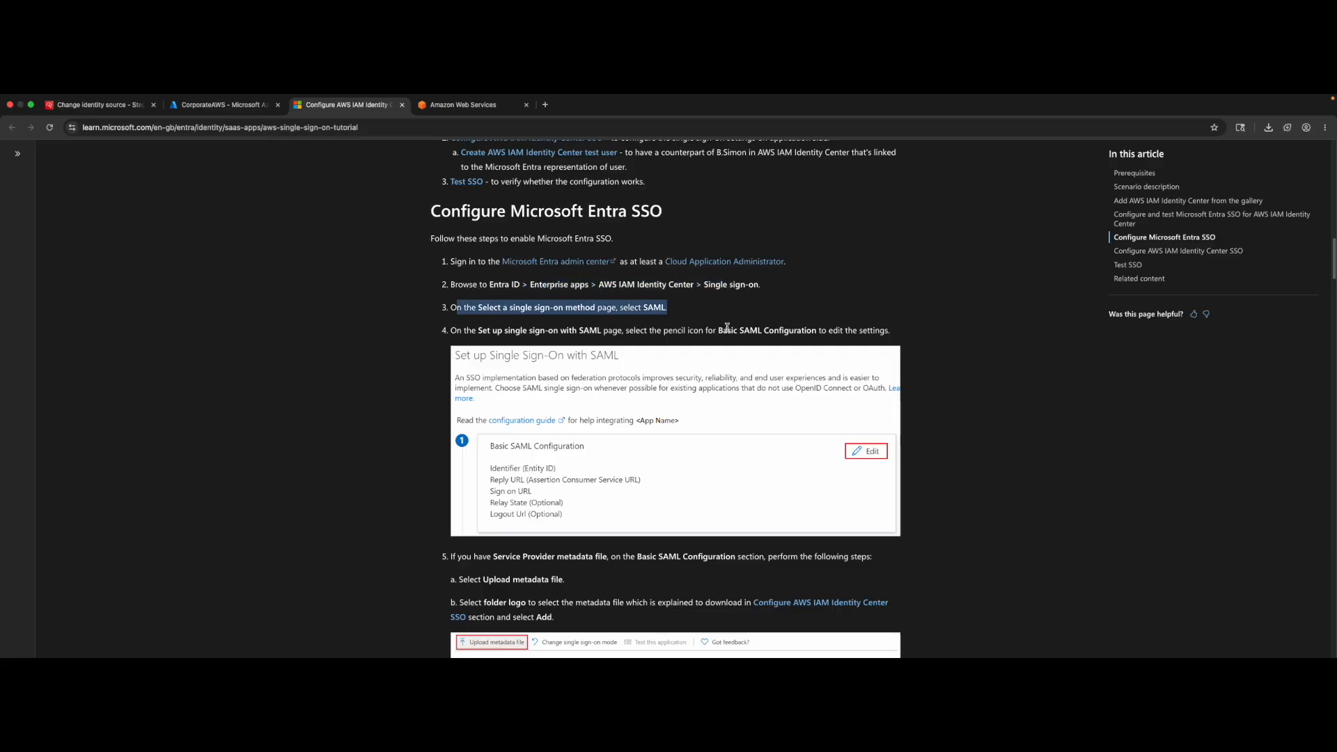
scroll(727, 330, "down", 1)
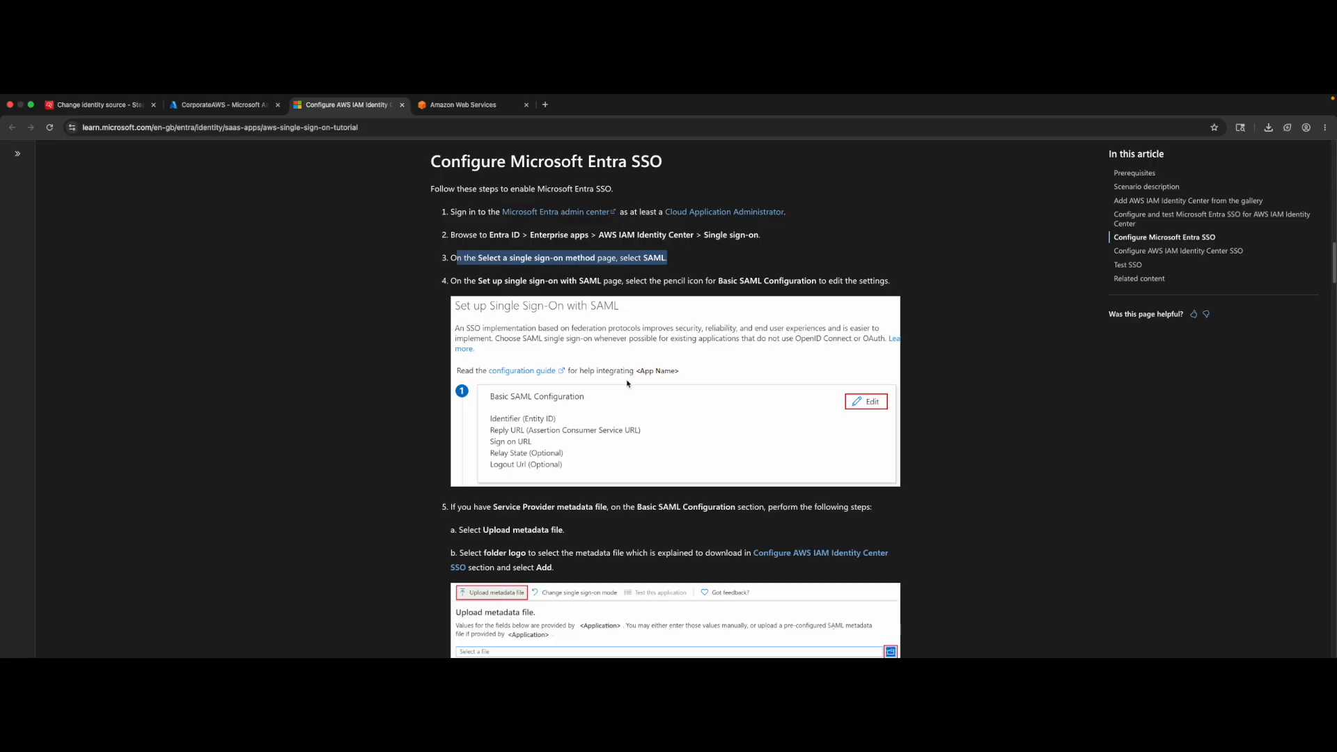
scroll(627, 382, "down", 3)
left_click_drag(458, 354, 637, 376)
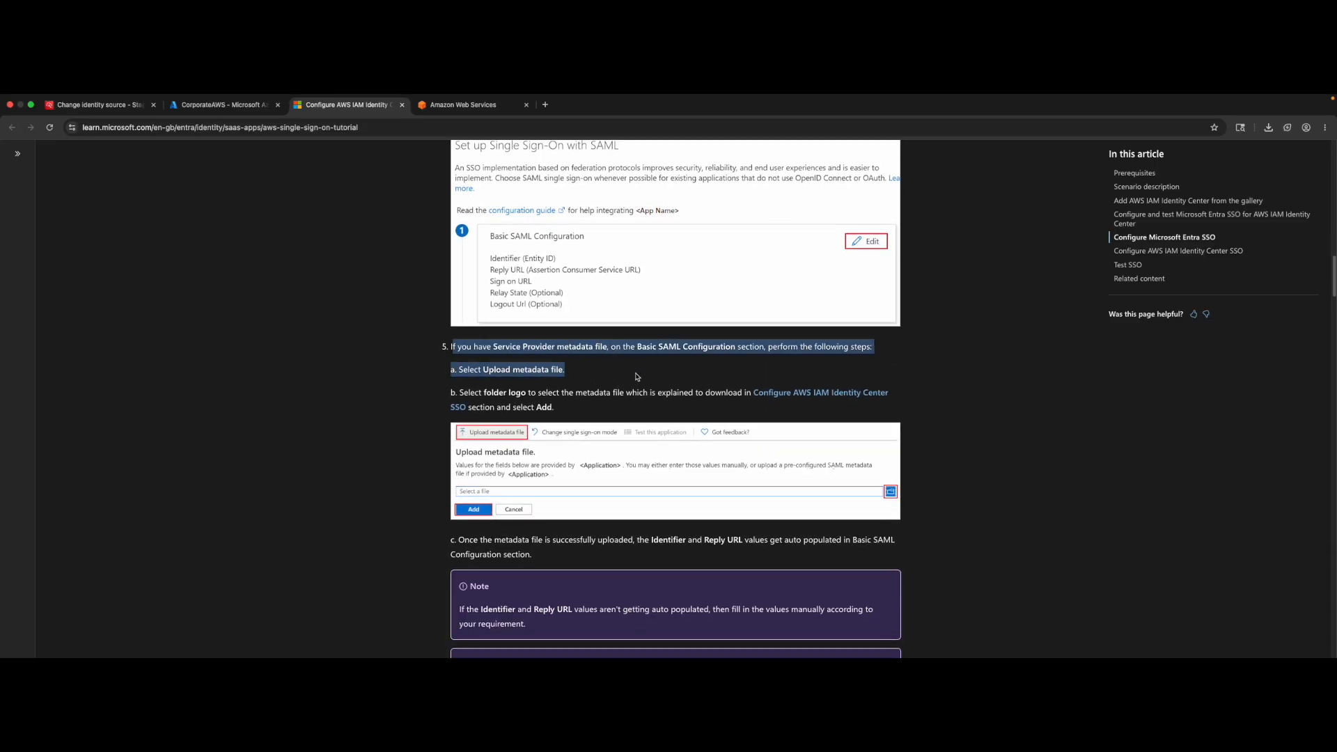
scroll(637, 377, "down", 1)
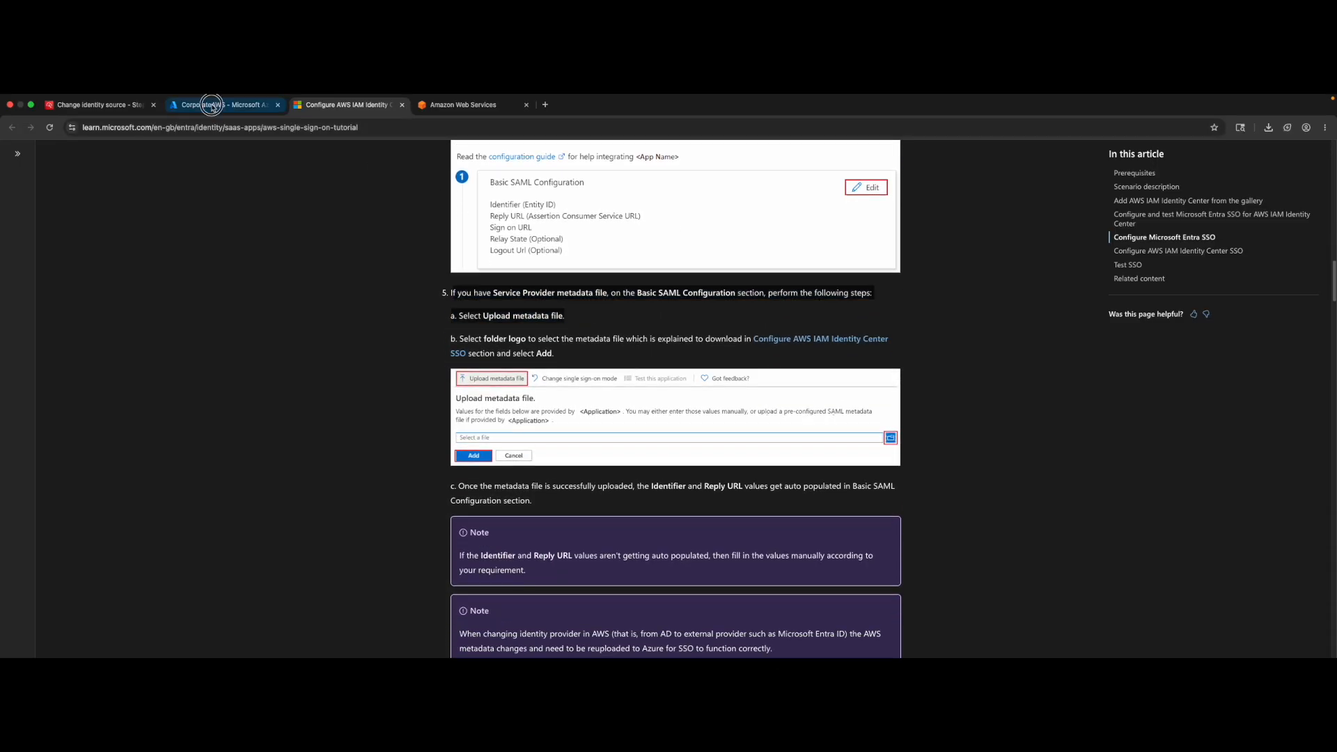
- Return to CorporateAWS, add the AWS dualstack SP SAML metadata XML file, and review the identifier and reply URLs in Basic SAML Configuration
left_click(221, 104)
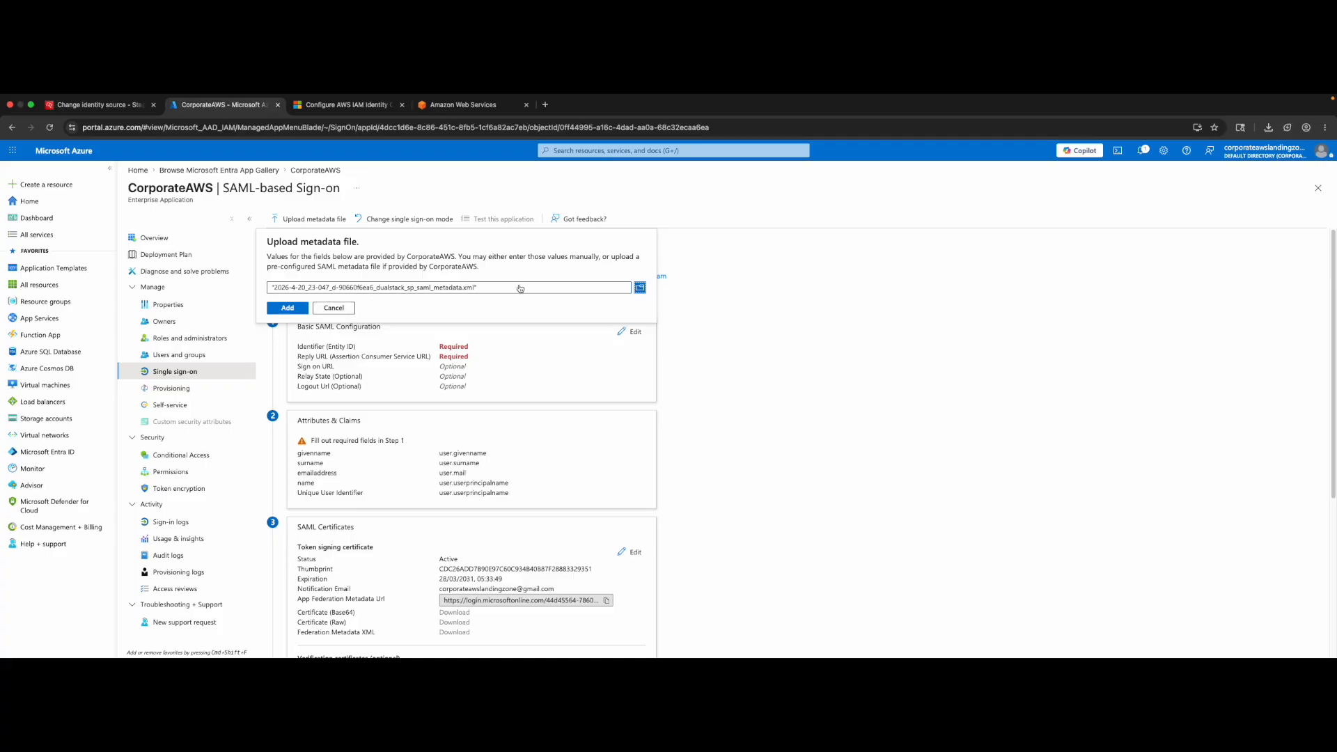
left_click(298, 308)
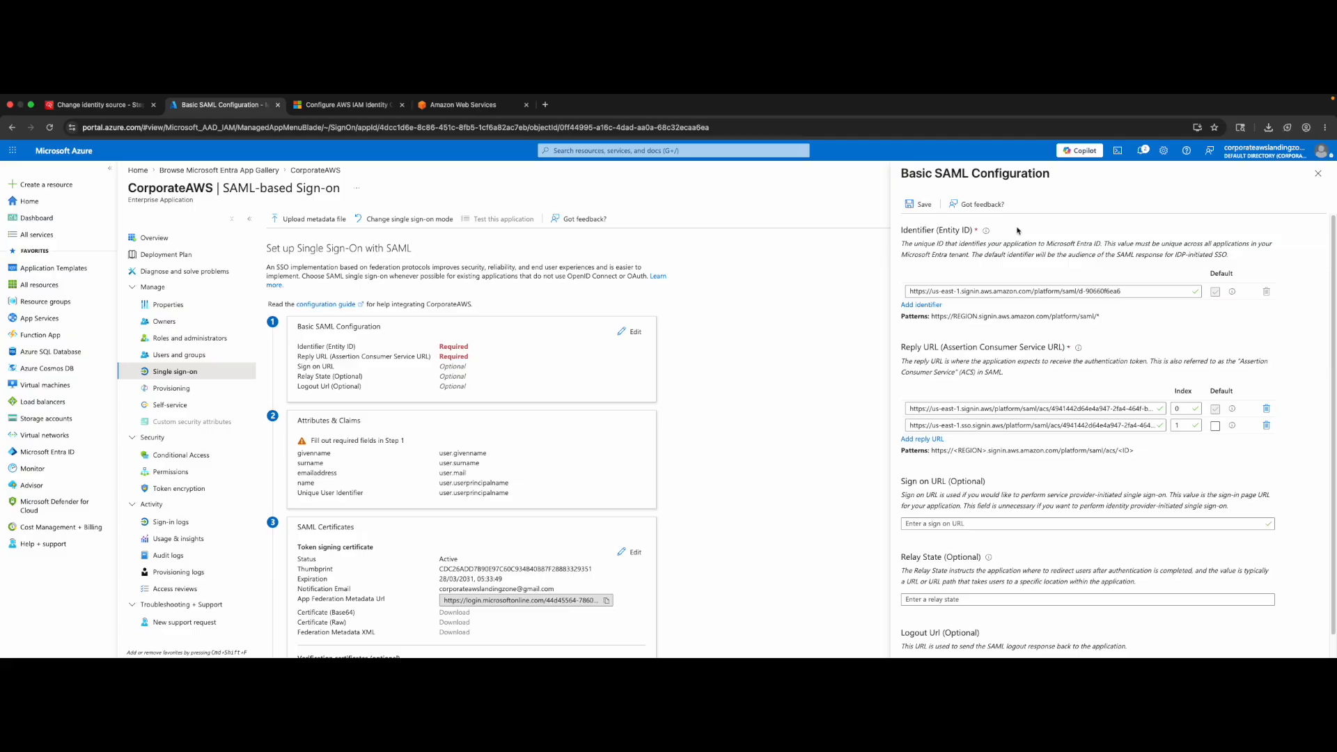
scroll(993, 375, "down", 1)
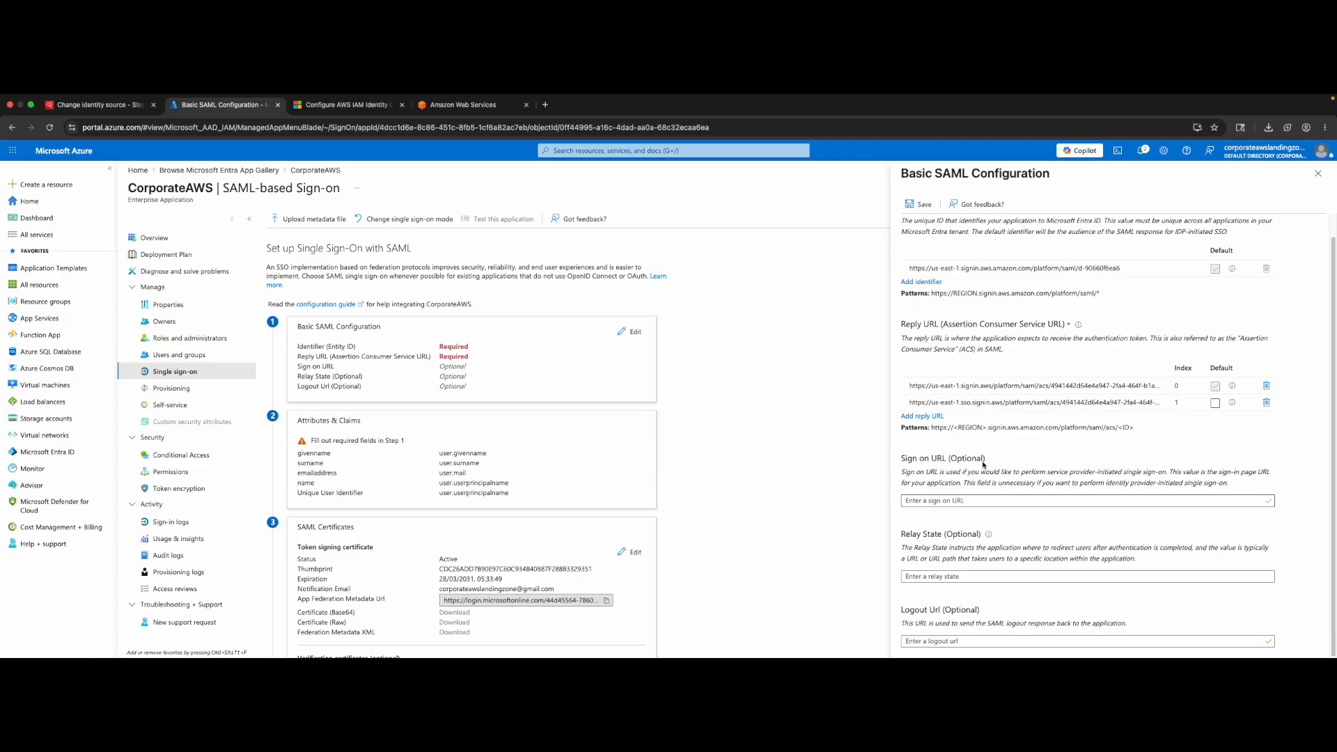
scroll(984, 464, "up", 1)
scroll(983, 464, "up", 1)
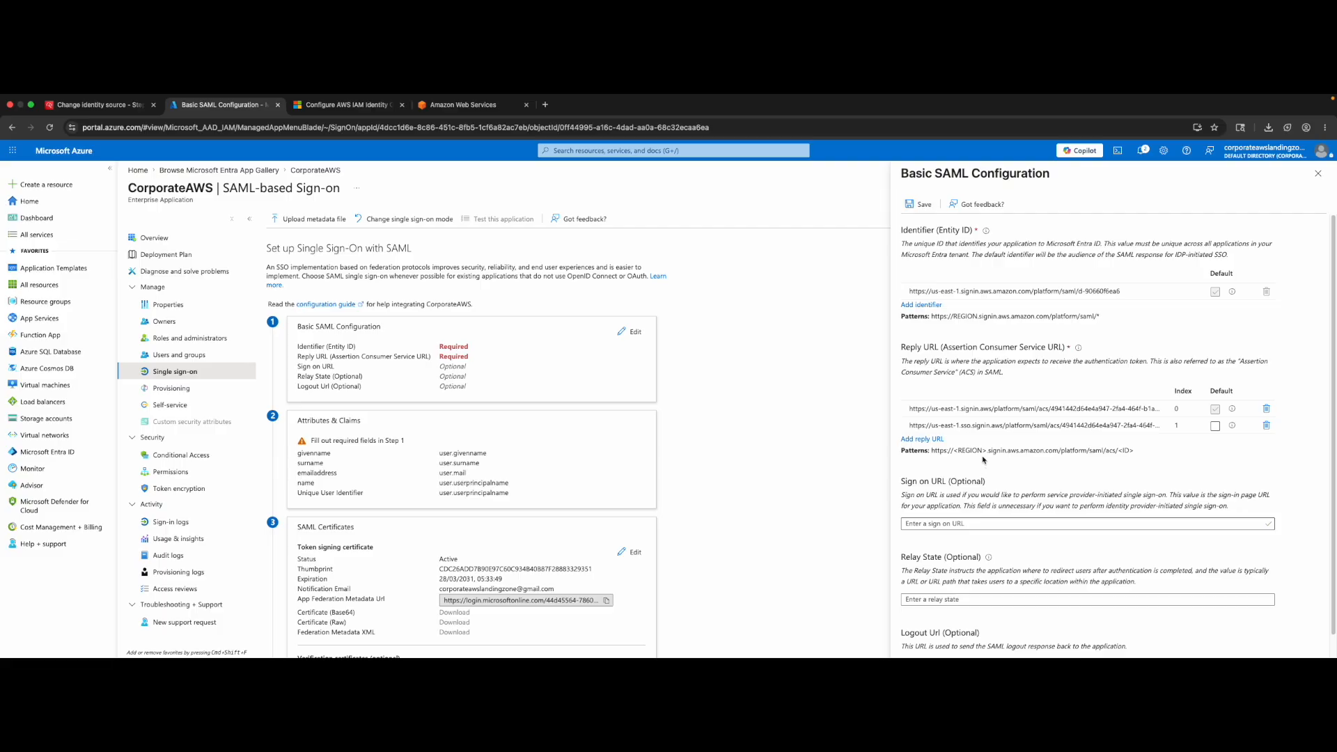
- Return to the guide and read what follows the metadata upload, including the notes and the alternative without a metadata file
left_click(342, 110)
scroll(410, 435, "down", 2)
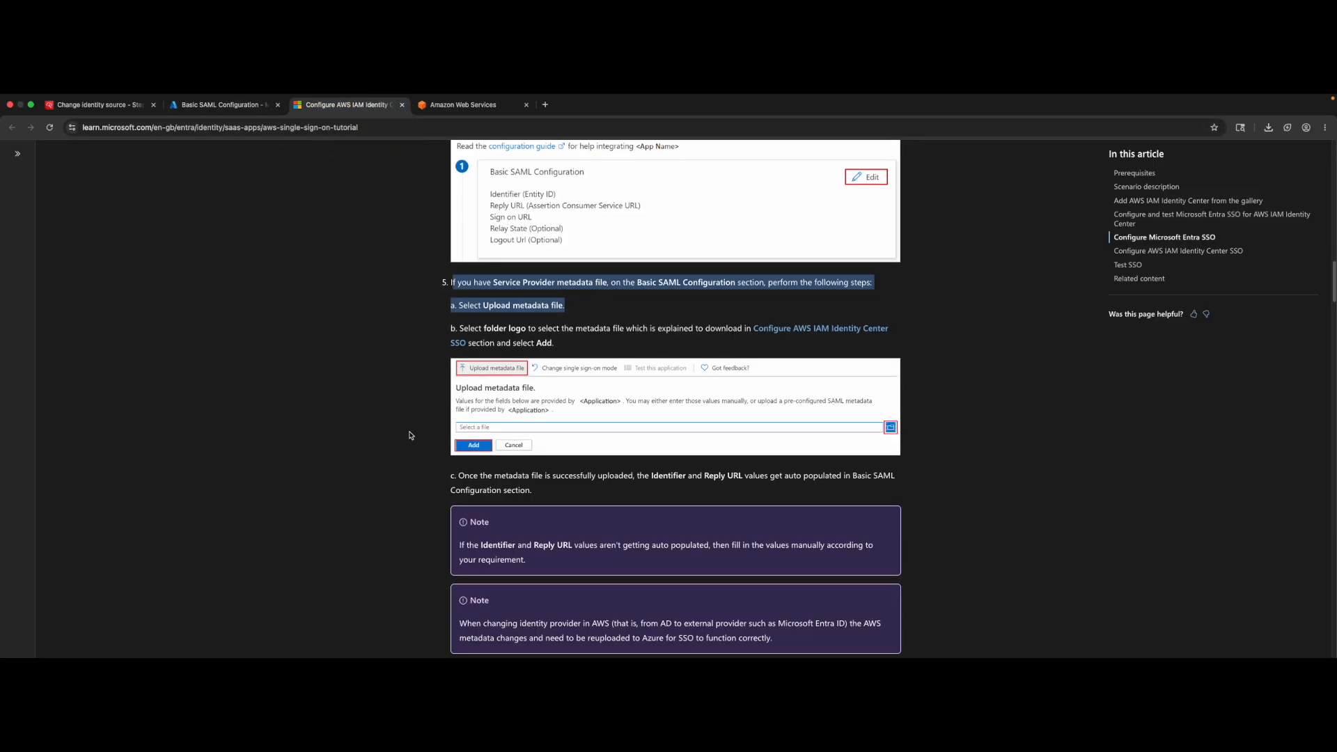
scroll(410, 435, "down", 2)
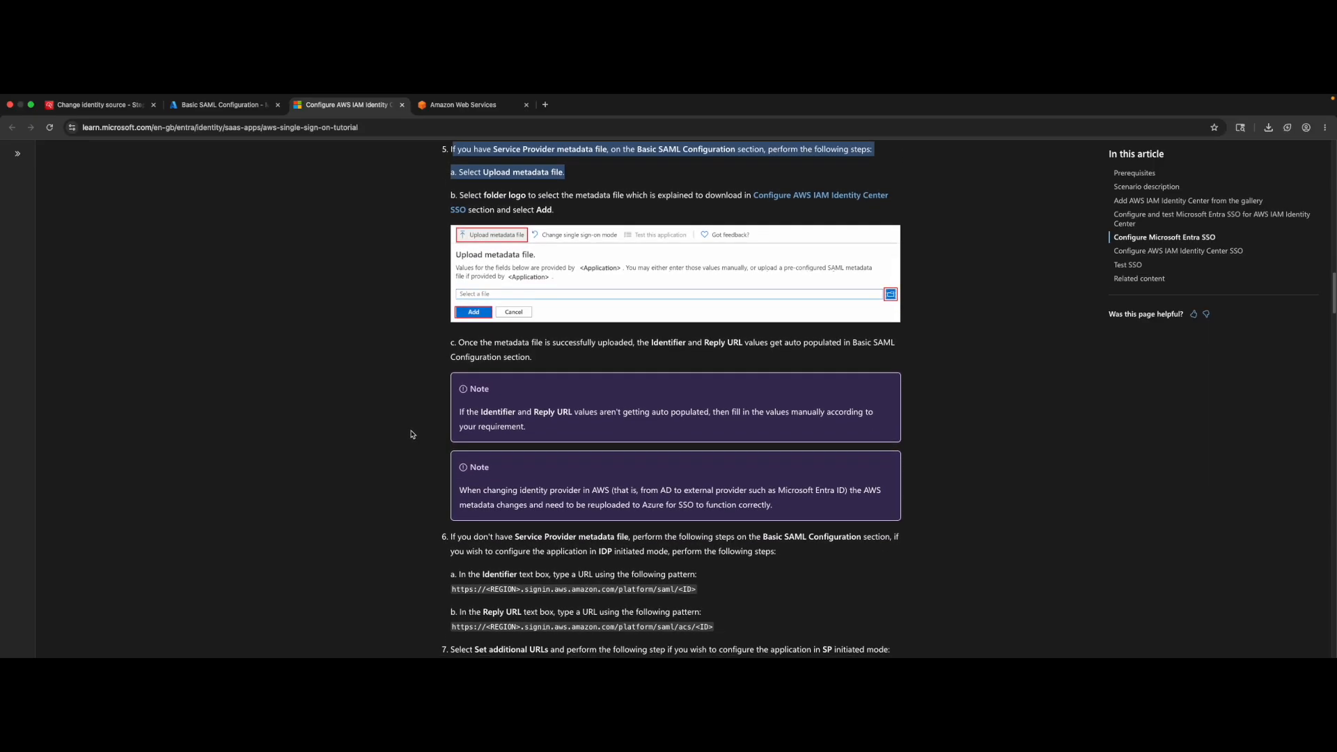
left_click_drag(555, 342, 895, 333)
scroll(786, 381, "down", 1)
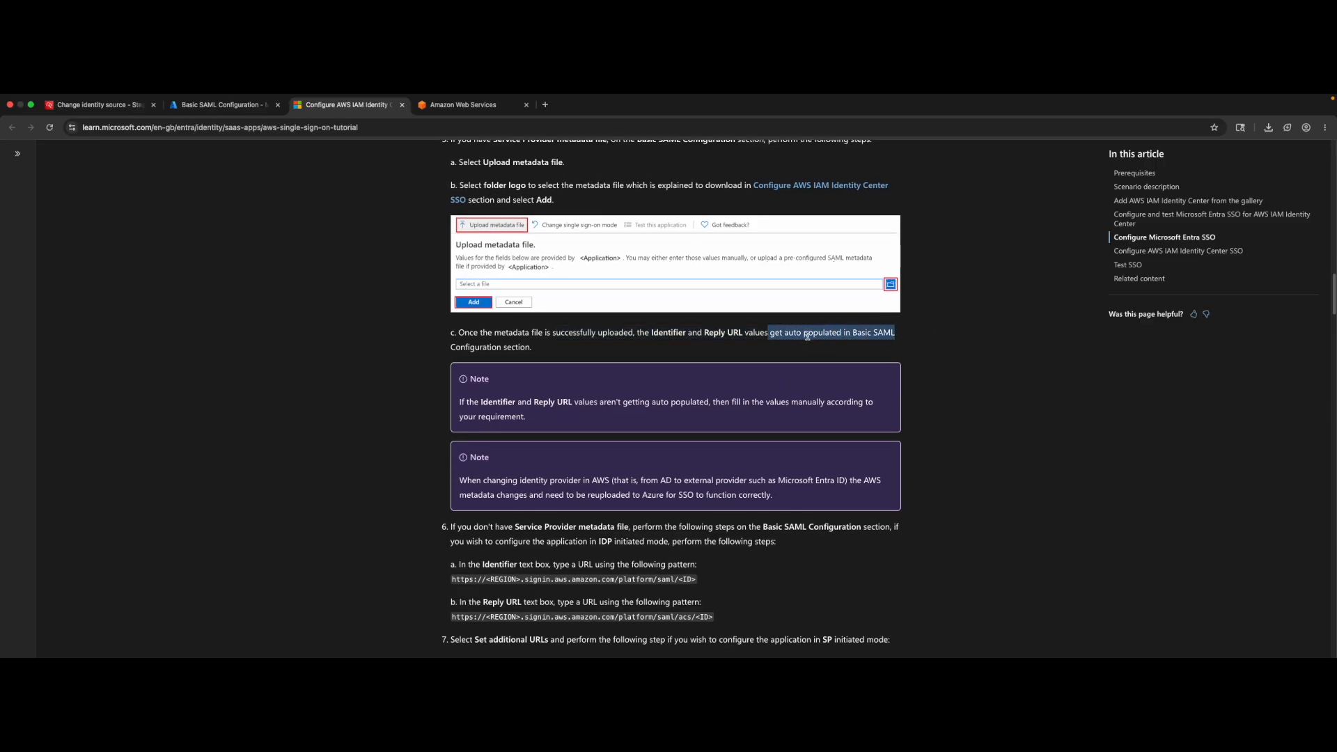
scroll(741, 342, "down", 1)
scroll(594, 388, "down", 2)
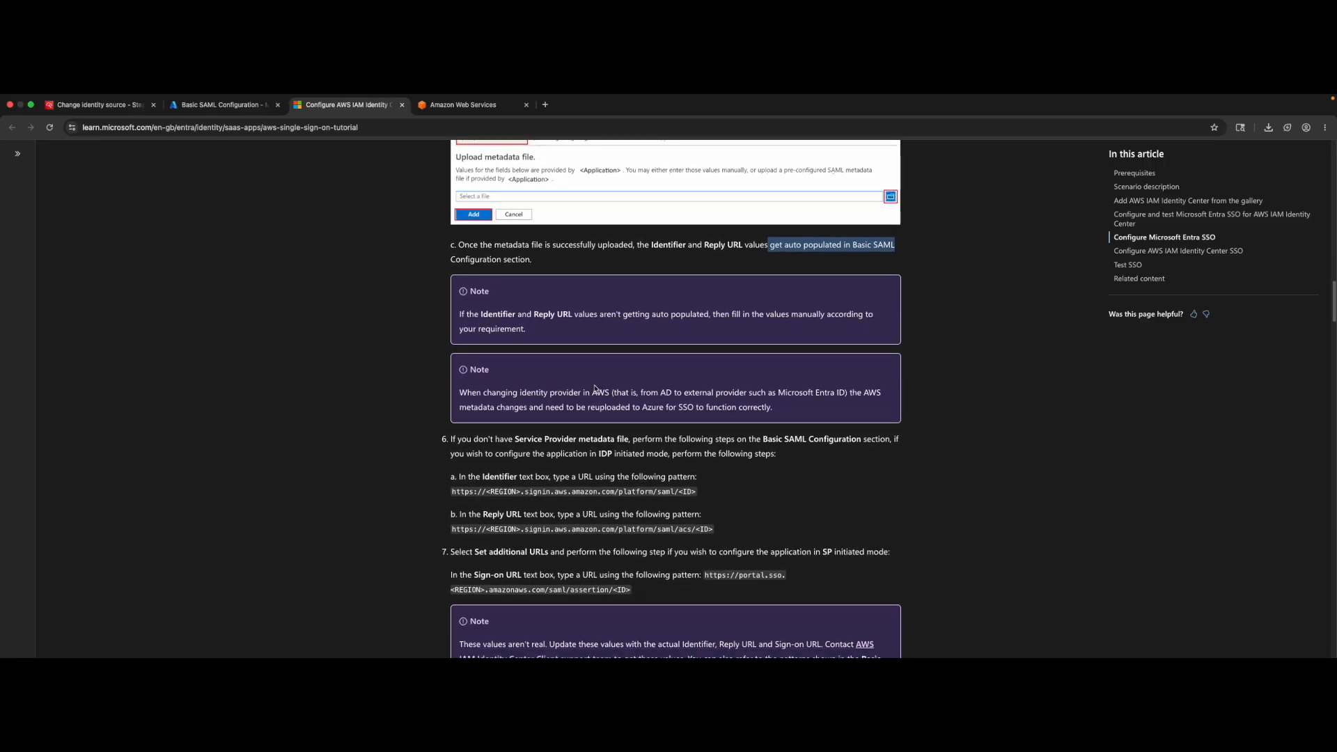
scroll(594, 389, "down", 2)
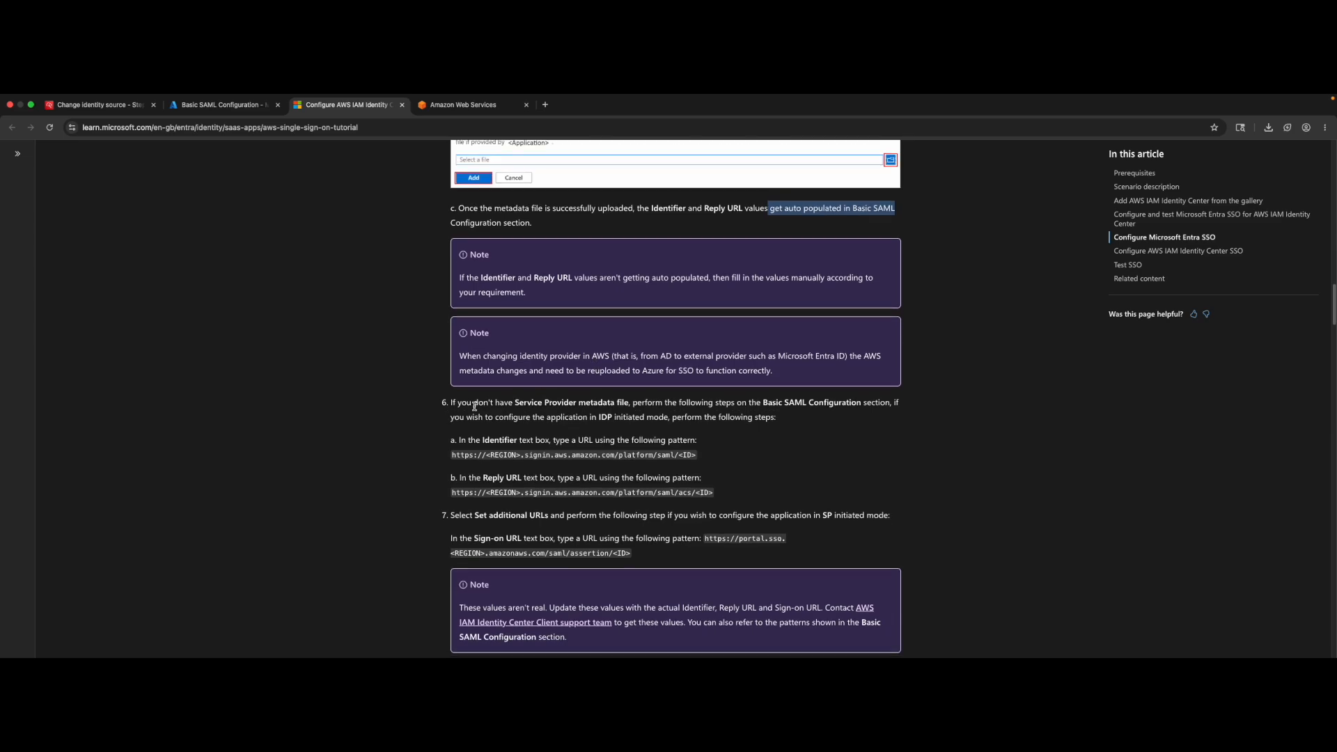
left_click(469, 401)
left_click_drag(469, 400, 887, 402)
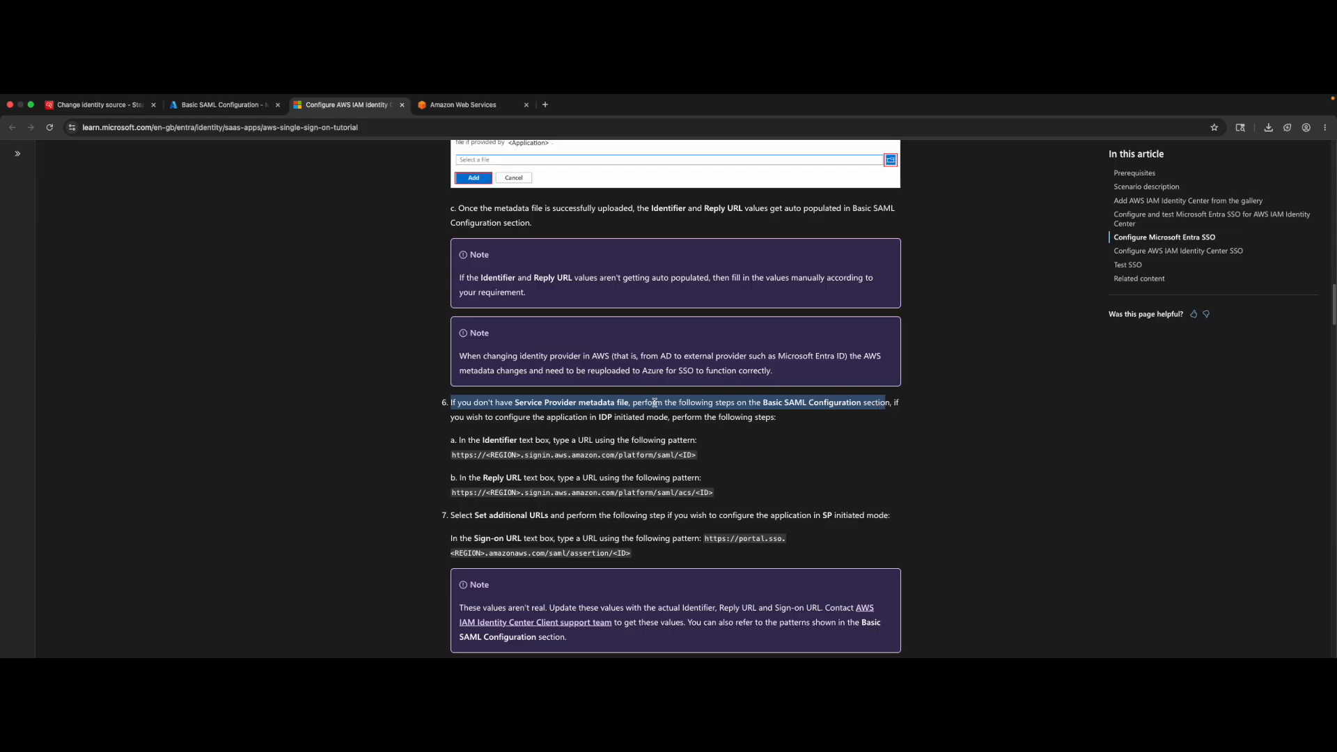
- Compare the guide's Identifier and Reply URL patterns with the matching fields in CorporateAWS's Basic SAML Configuration
scroll(654, 404, "down", 1)
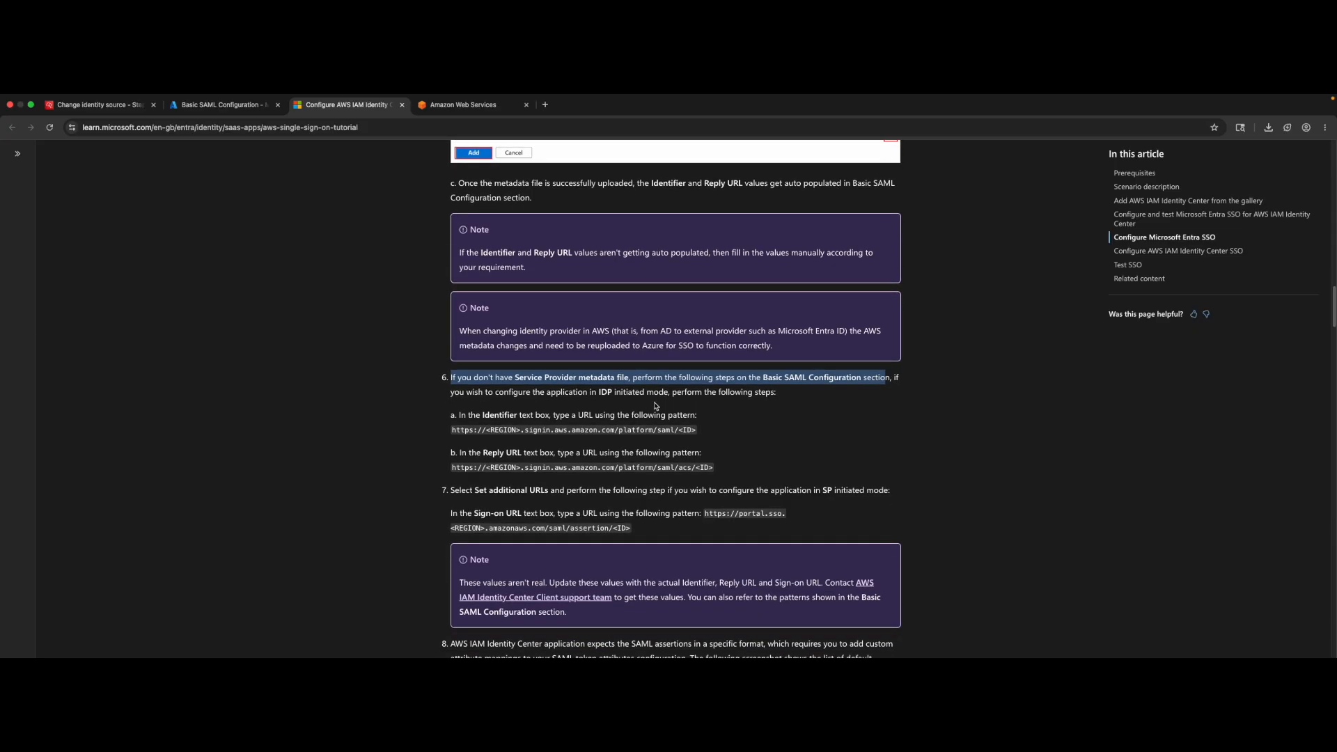
scroll(474, 477, "down", 2)
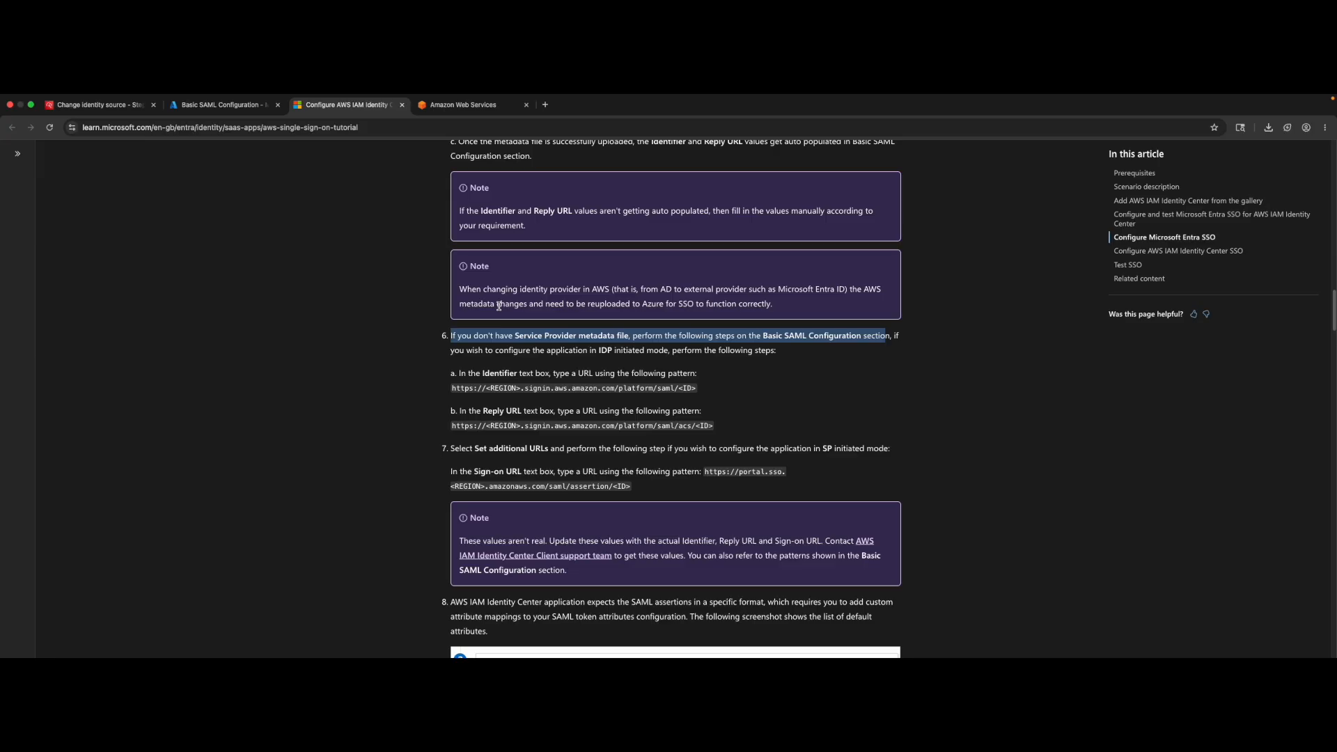
left_click_drag(452, 388, 697, 388)
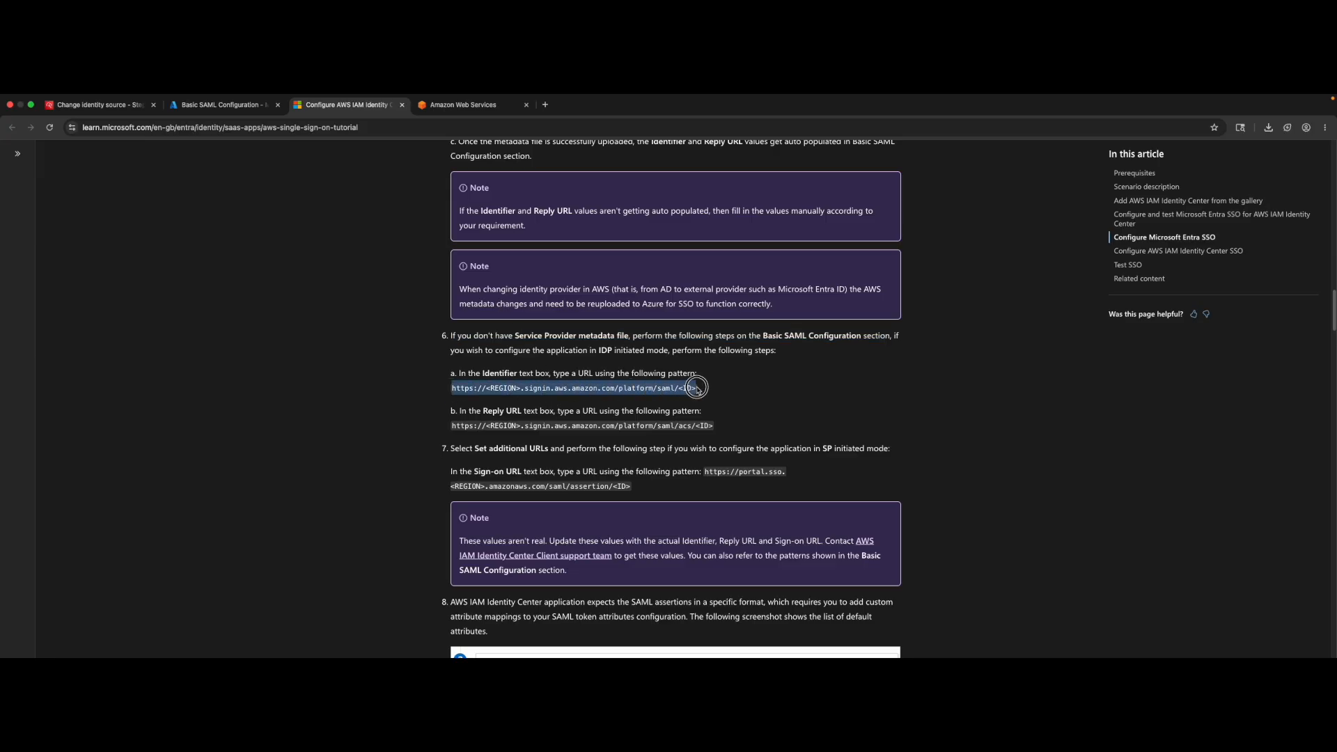
left_click_drag(451, 425, 772, 421)
left_click(219, 105)
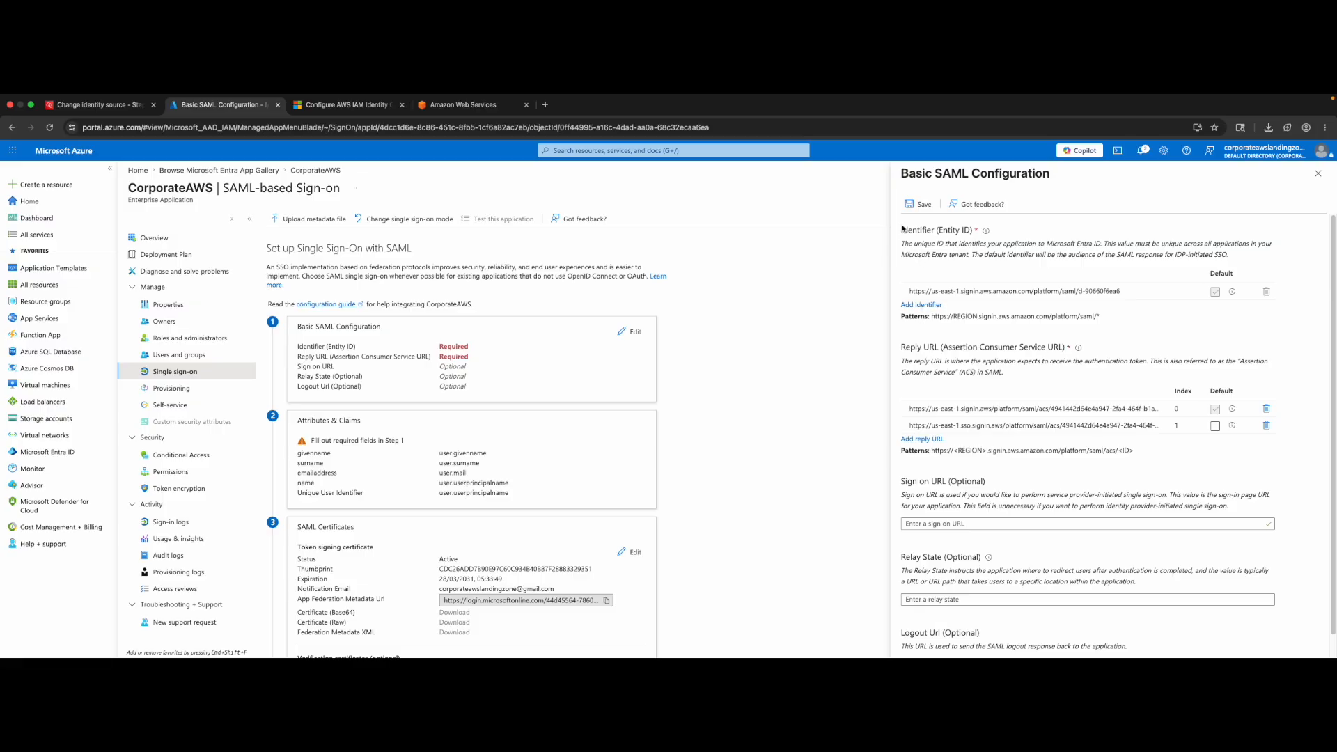
left_click_drag(902, 227, 979, 226)
left_click_drag(901, 347, 1045, 347)
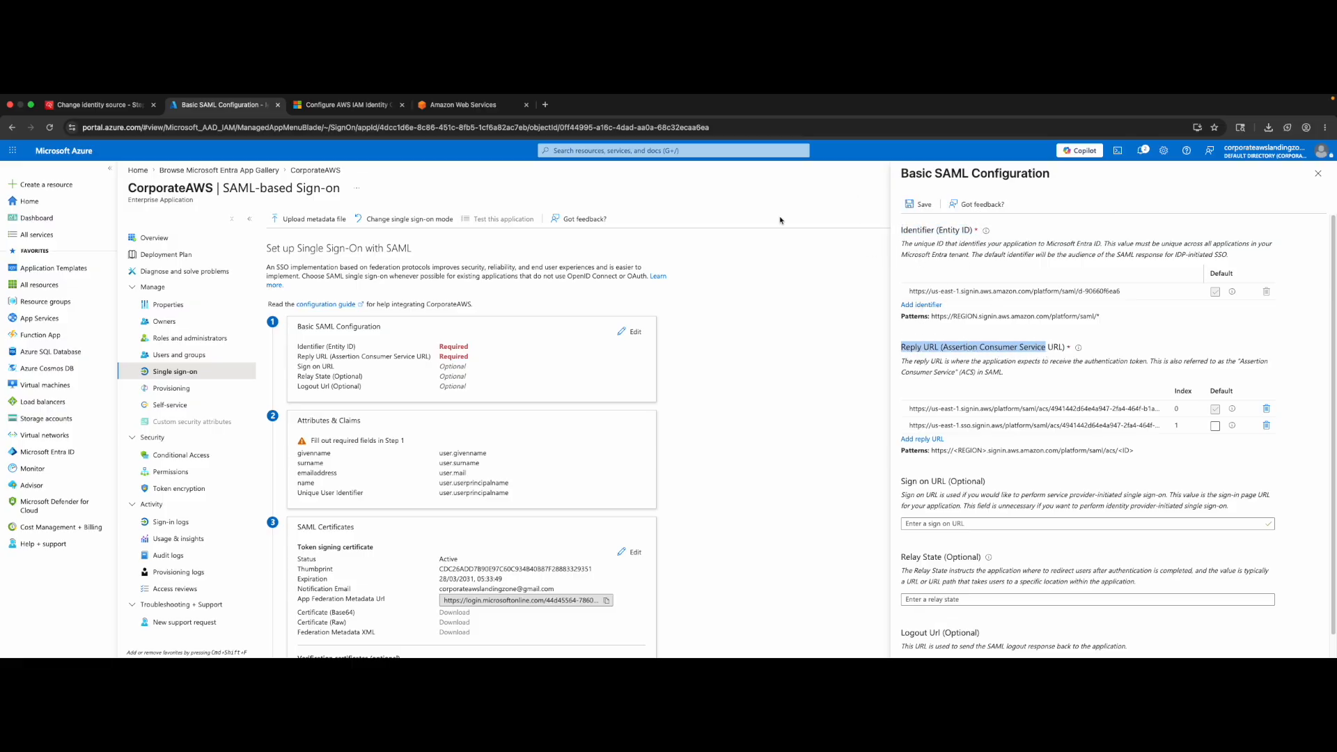
- Return to the guide and read the instructions on additional URLs for SP initiated mode and SAML attribute mappings
left_click(346, 105)
scroll(485, 412, "down", 1)
left_click_drag(465, 401, 710, 402)
scroll(618, 416, "down", 1)
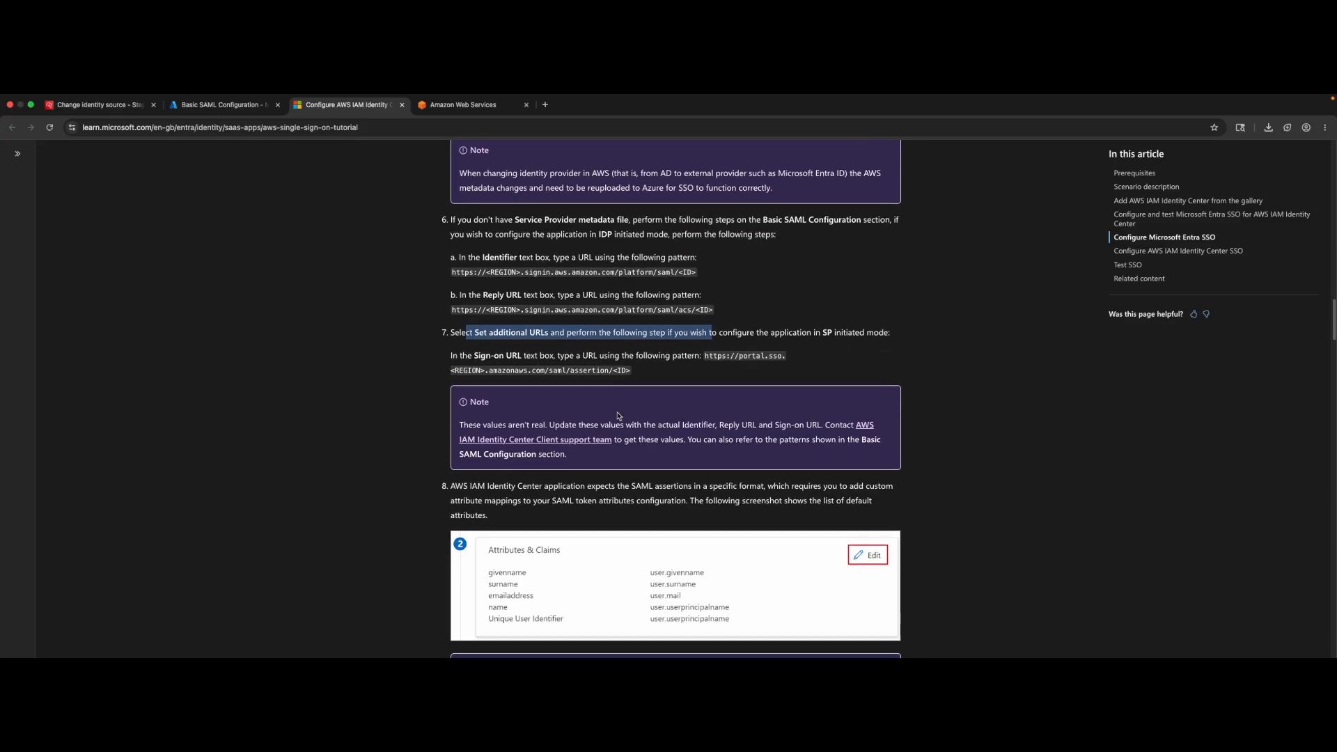
left_click_drag(732, 333, 848, 333)
scroll(806, 351, "down", 2)
left_click_drag(450, 383, 660, 395)
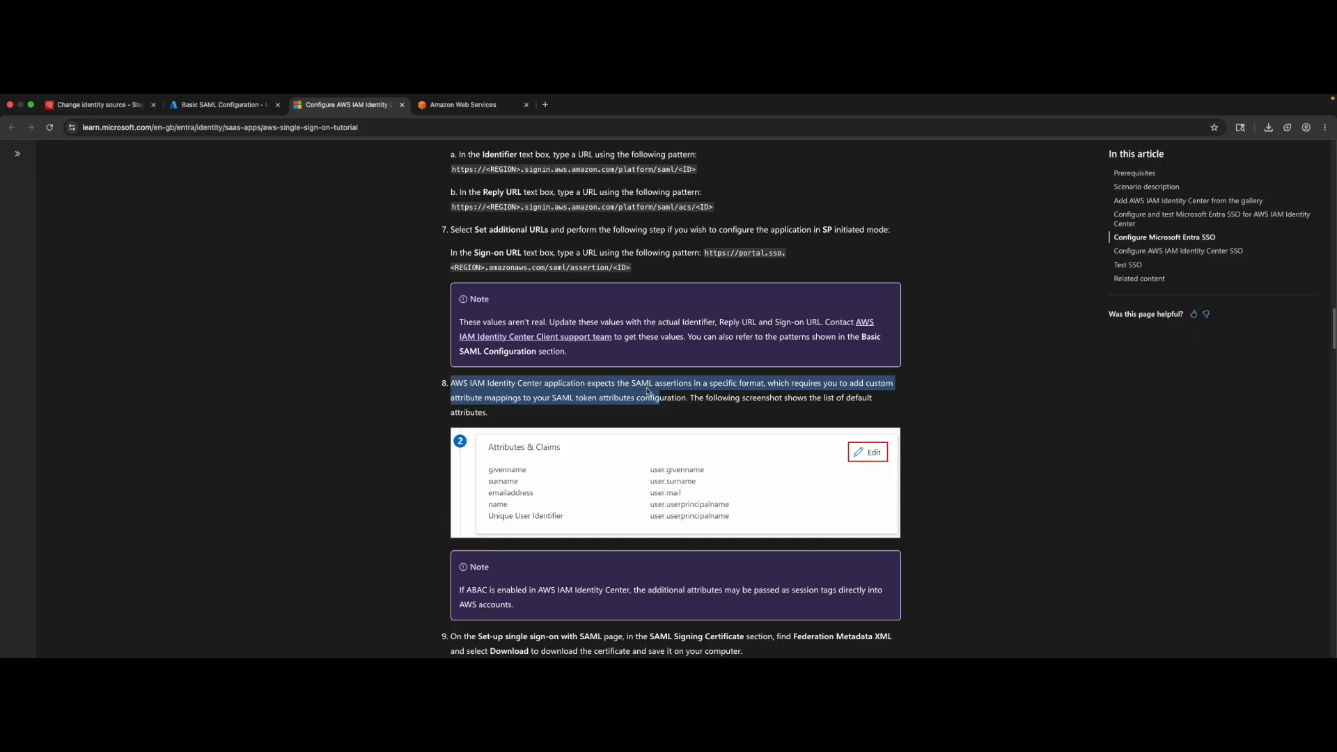
scroll(647, 391, "down", 1)
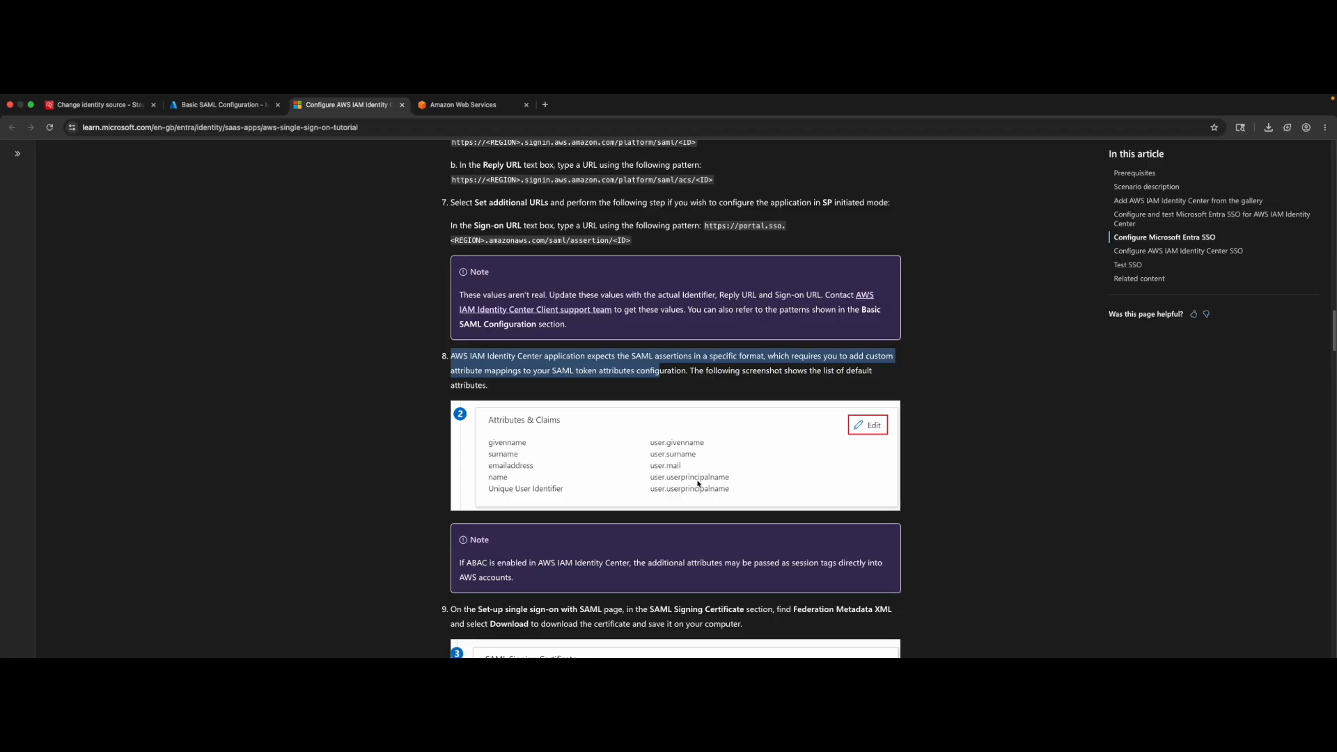
- Return to CorporateAWS and save the Basic SAML Configuration with the identifier and reply URLs from the uploaded metadata
left_click(222, 105)
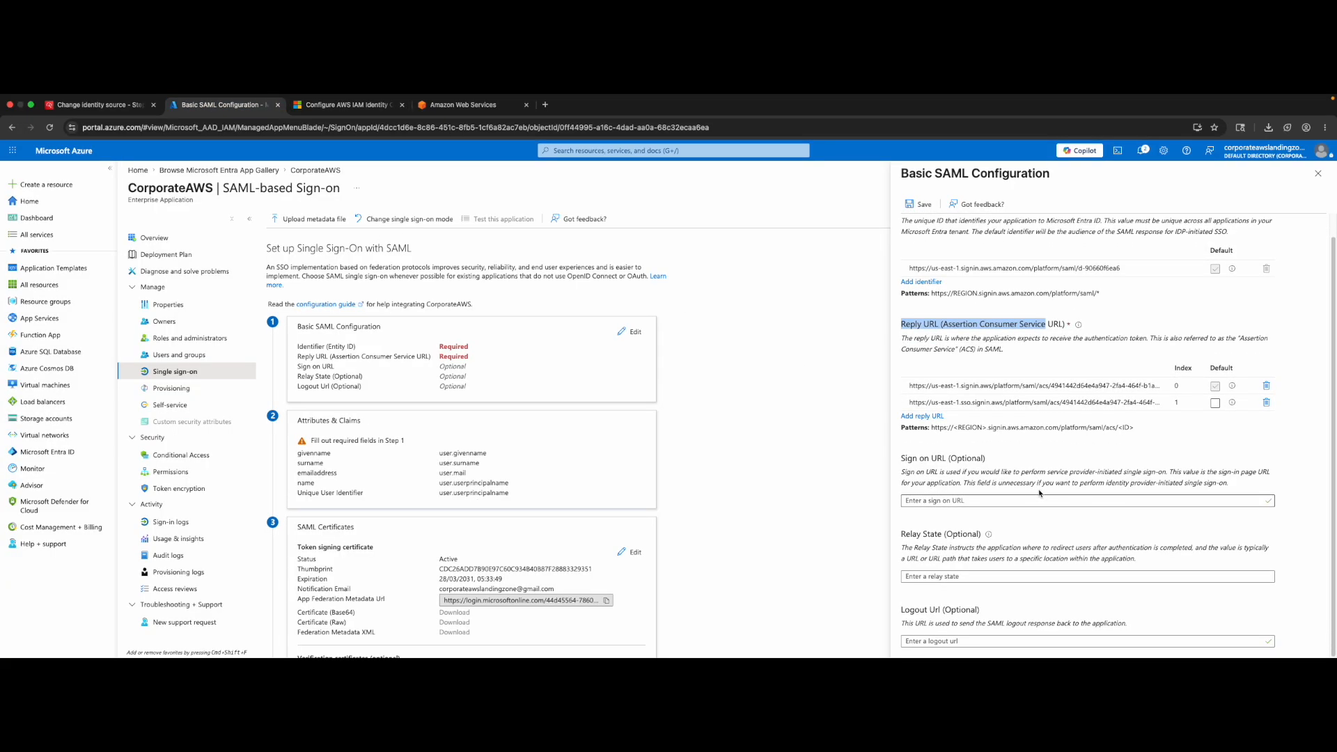
scroll(976, 228, "up", 1)
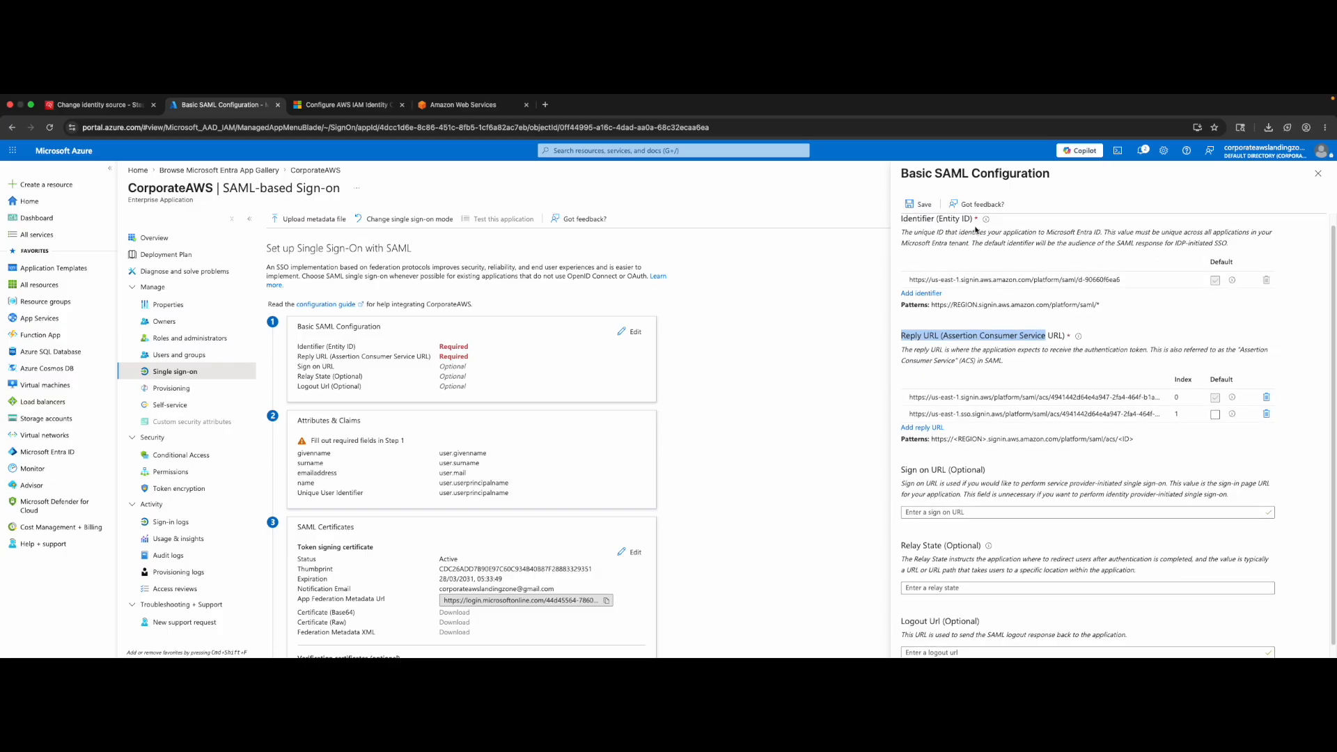
left_click(923, 207)
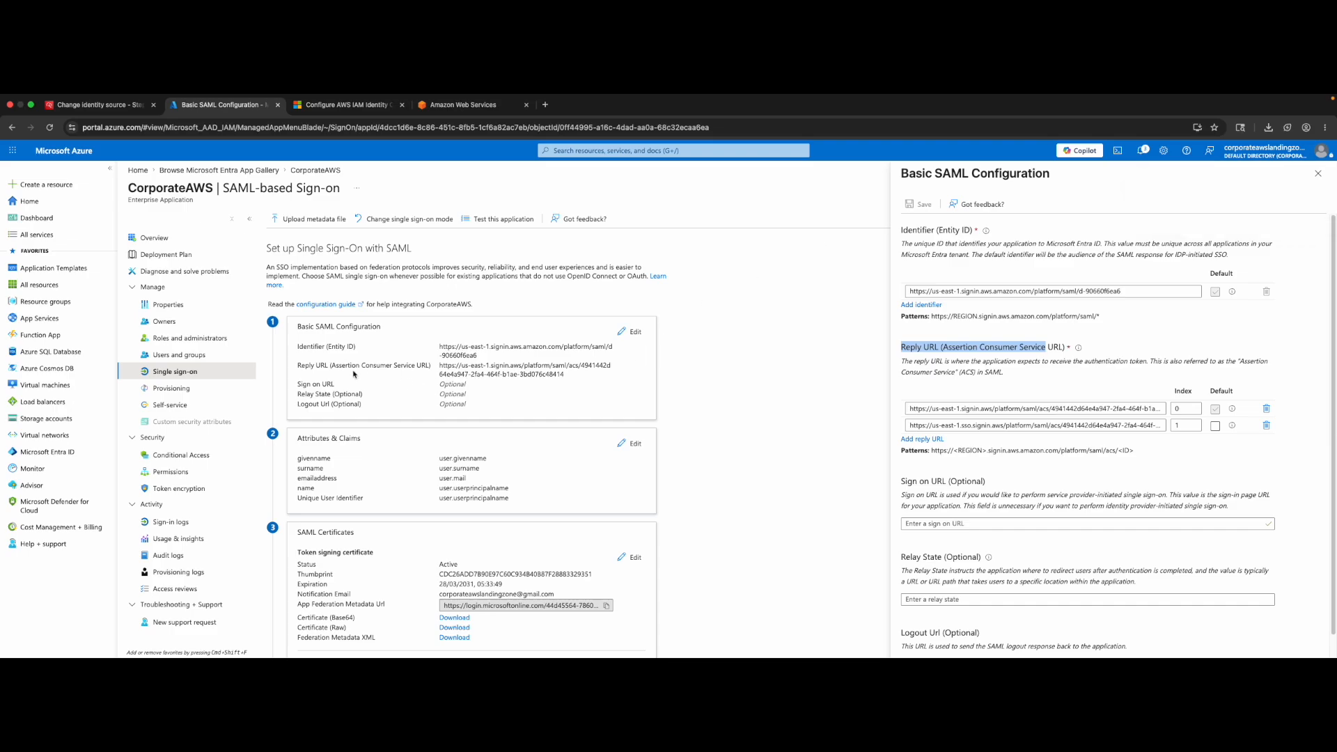
- Review the default claim mappings in CorporateAWS's Attributes & Claims section
scroll(350, 367, "down", 3)
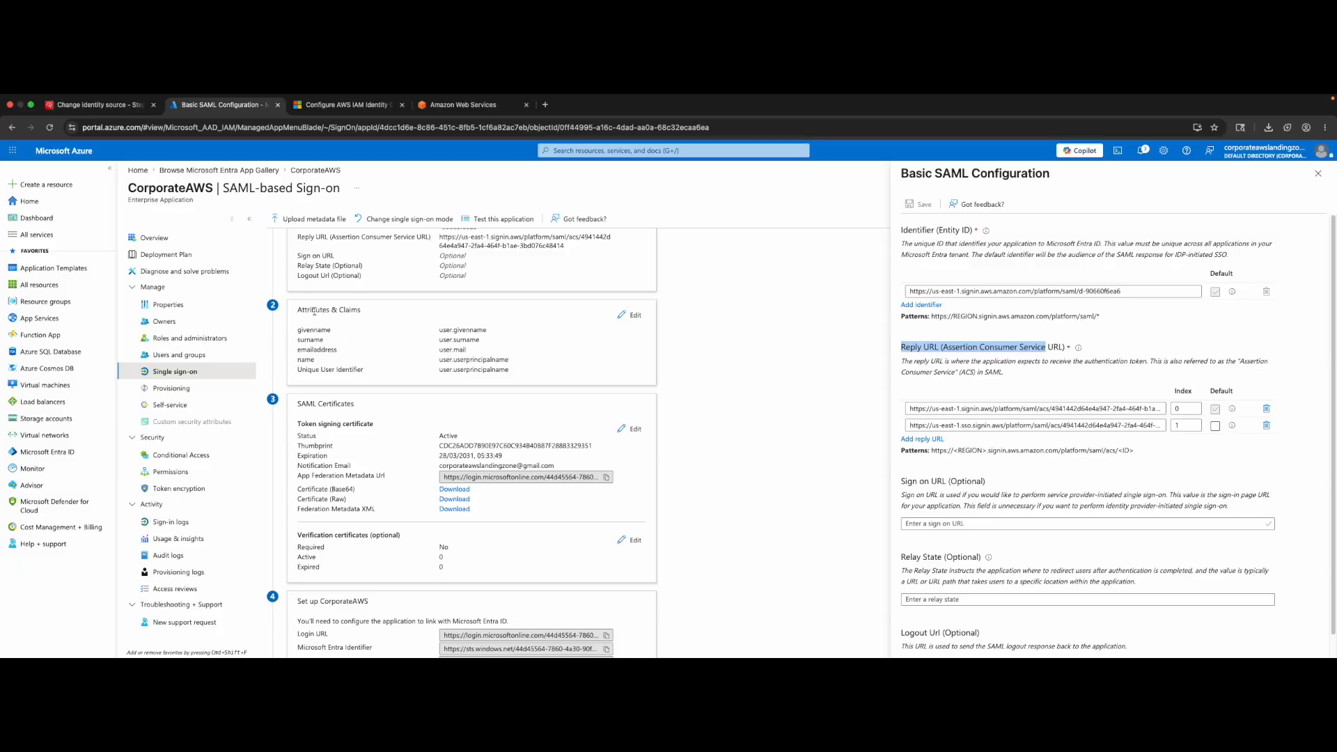
left_click_drag(320, 310, 441, 346)
left_click(398, 349)
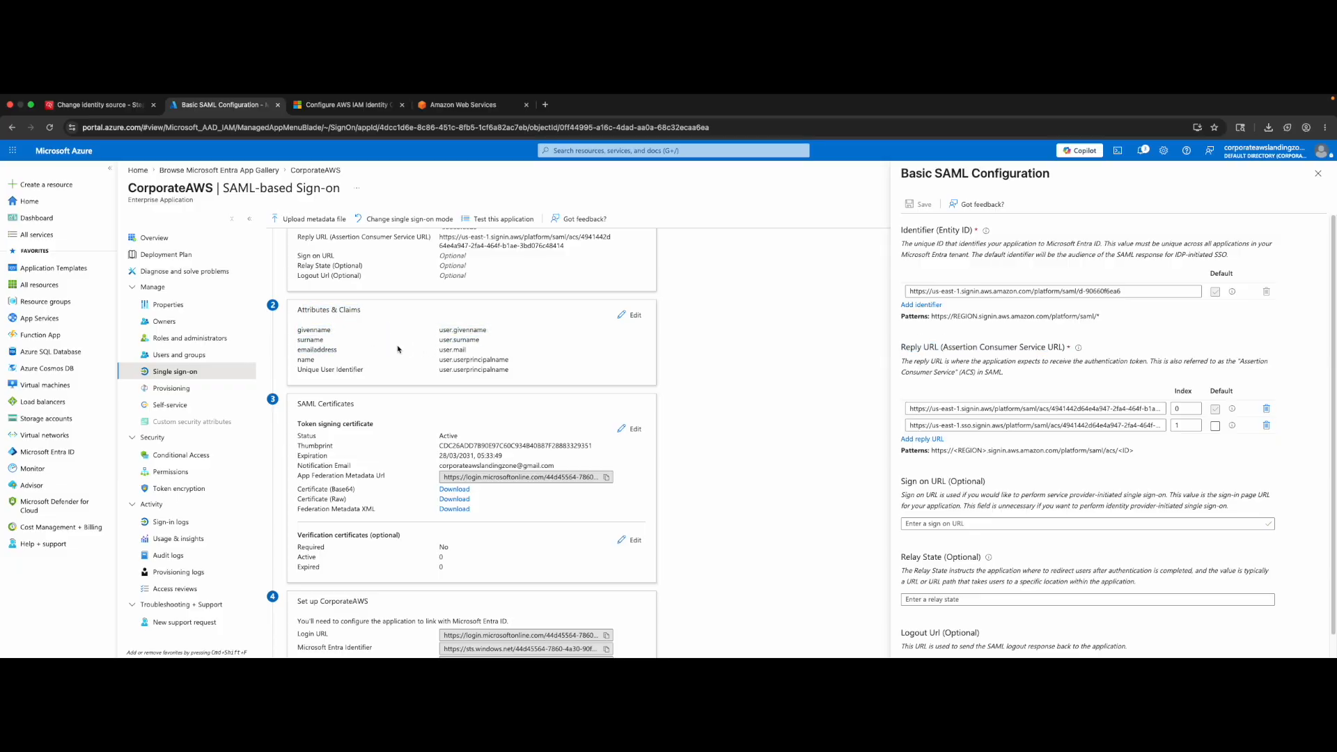
mouse_move(298, 332)
left_mouse_down()
mouse_move(488, 335)
mouse_move(448, 368)
mouse_move(297, 328)
left_mouse_up()
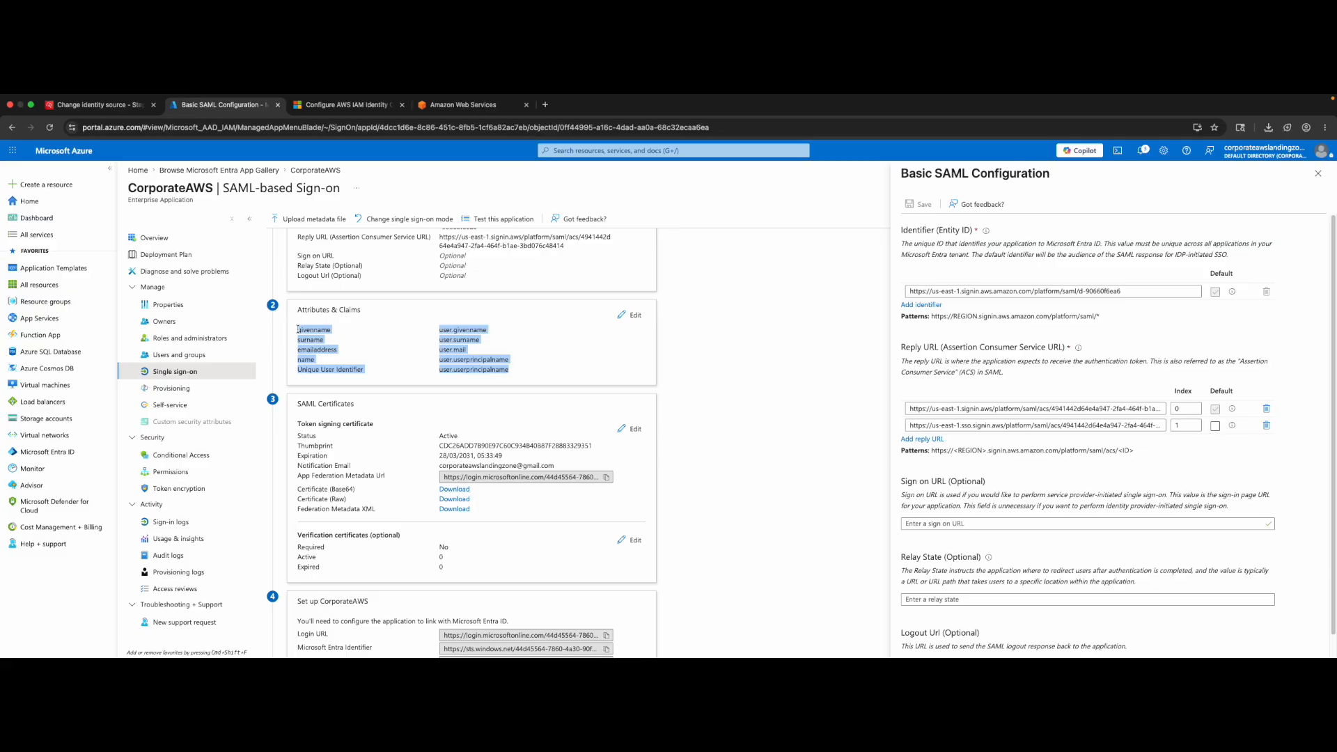
left_click(410, 354)
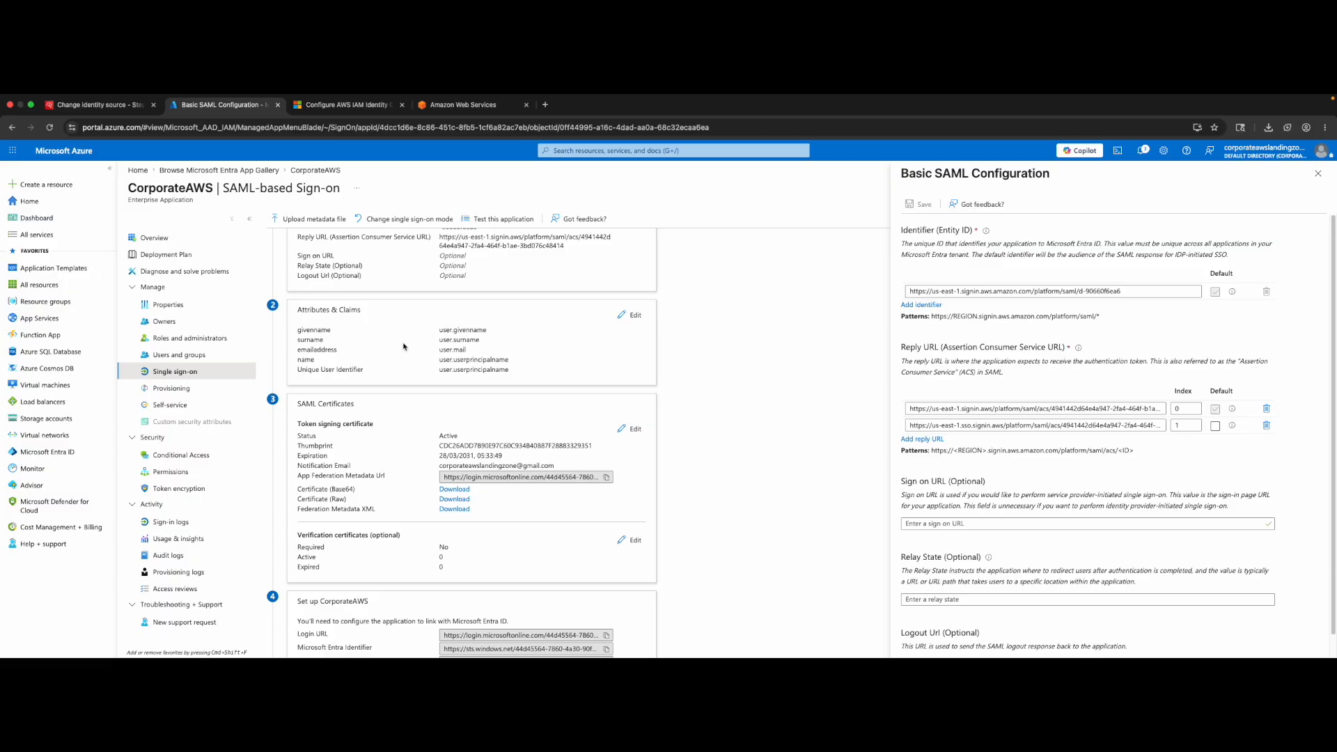
- Read the guide's signing certificate instructions, and download the Federation Metadata XML from CorporateAWS's SAML Certificates section
left_click(339, 108)
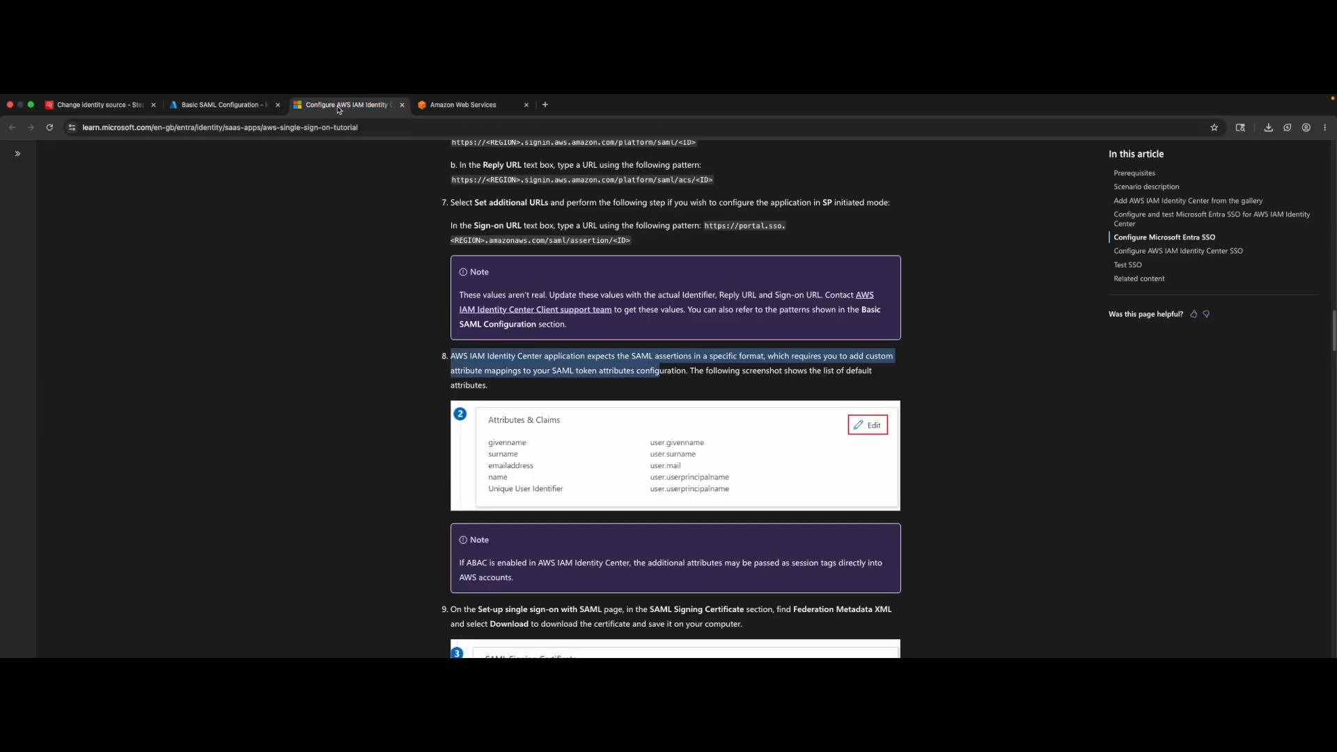
scroll(545, 413, "down", 3)
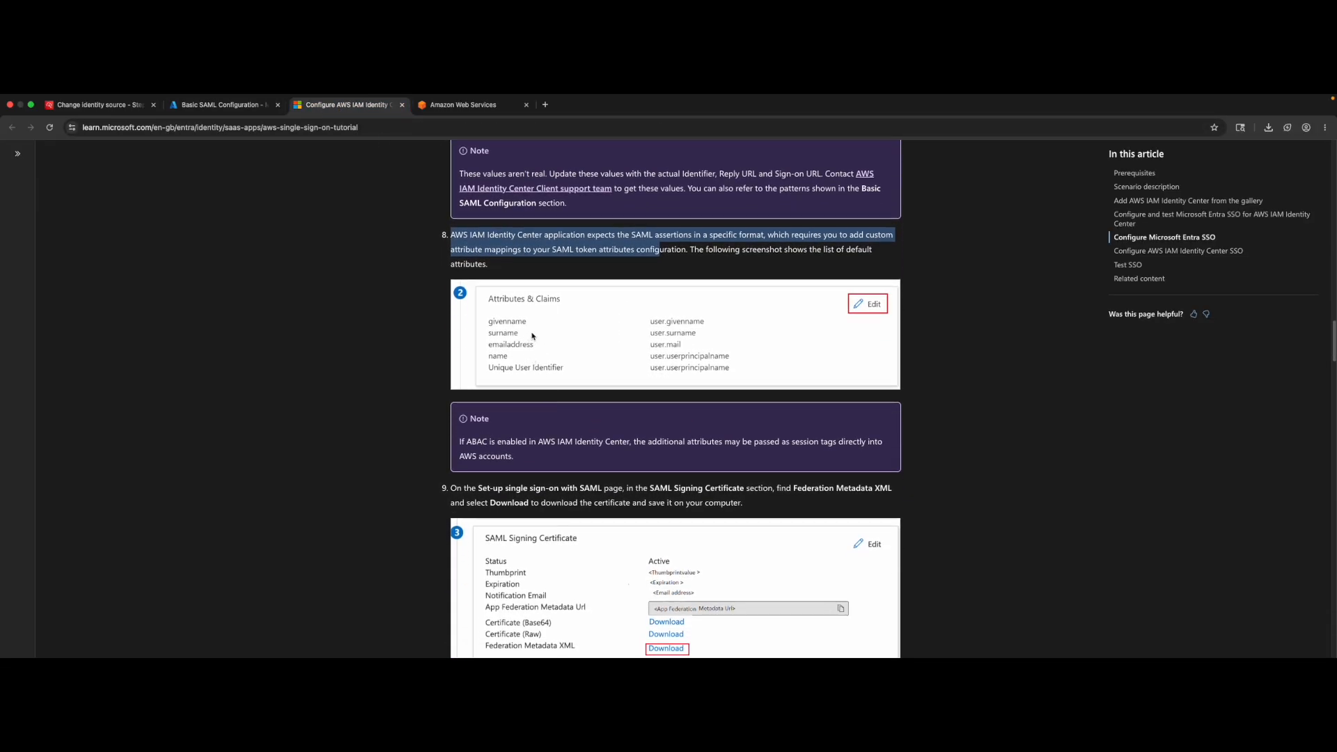
scroll(621, 420, "down", 3)
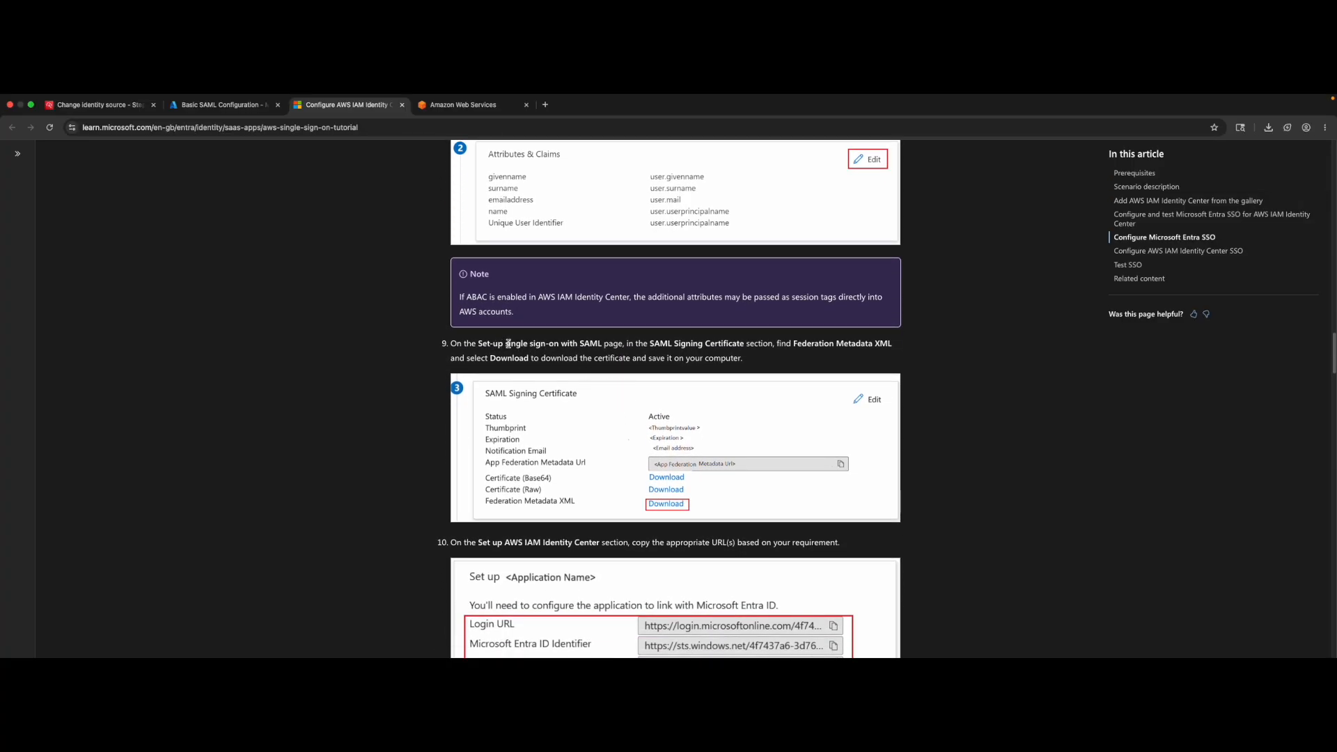
left_click_drag(553, 344, 823, 355)
left_click(824, 356)
left_click(220, 105)
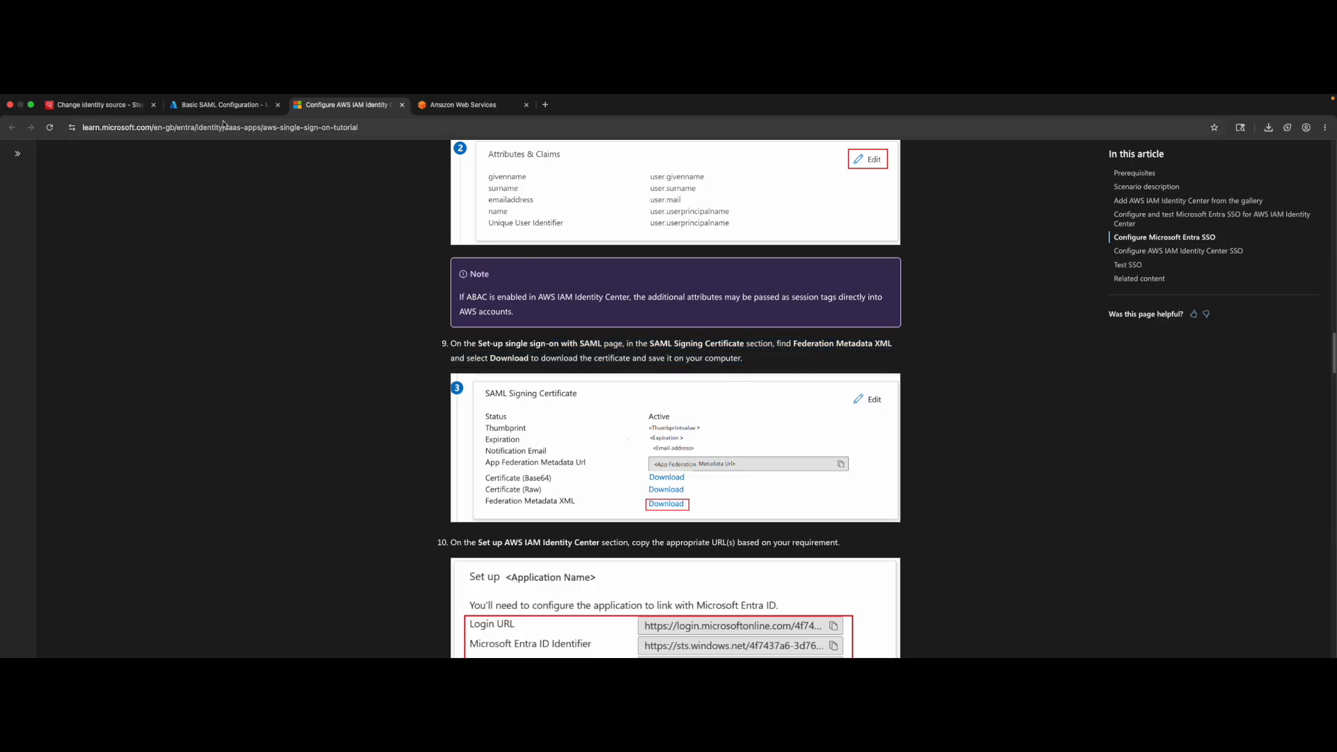
left_click(454, 509)
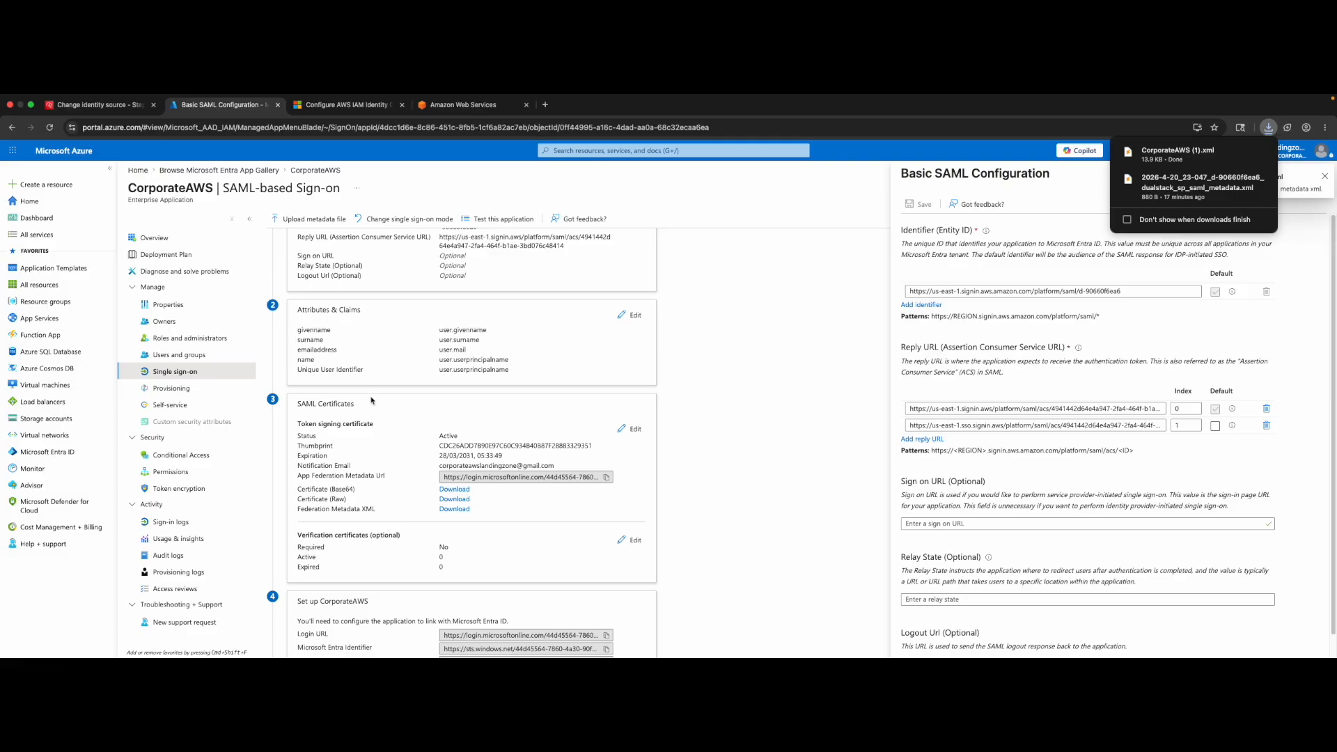
- Review the Set up CorporateAWS section and the guide's instructions on its URLs, the test user and AWS IAM Identity Center SSO
scroll(376, 403, "down", 1)
scroll(376, 402, "down", 5)
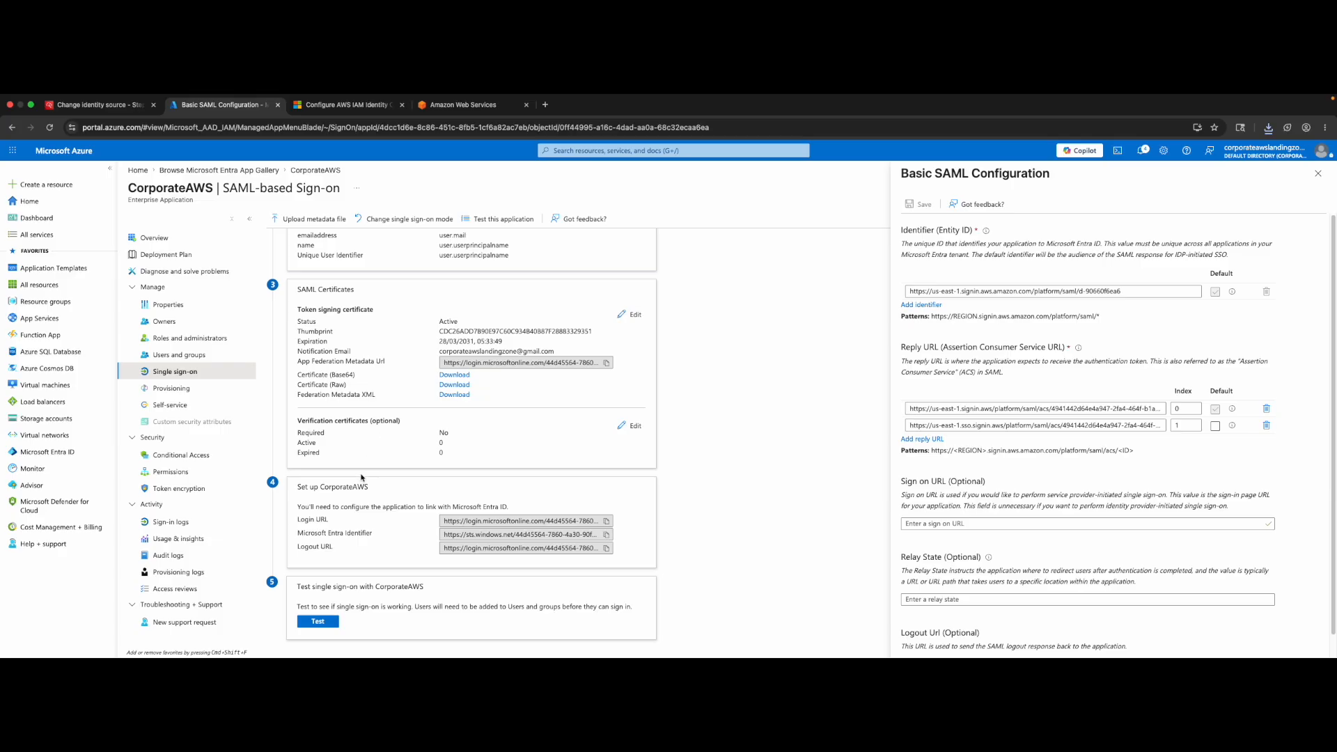
left_click_drag(317, 507, 510, 510)
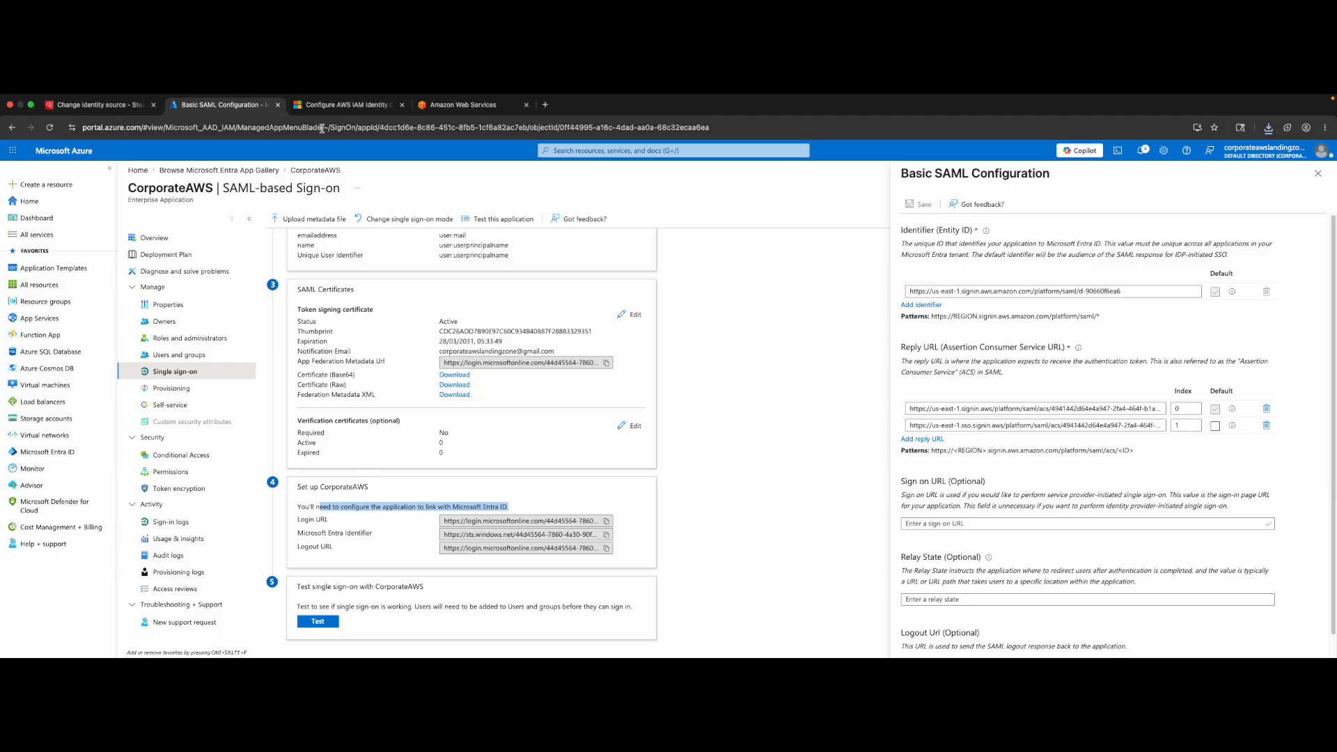
left_click(325, 104)
scroll(388, 406, "down", 3)
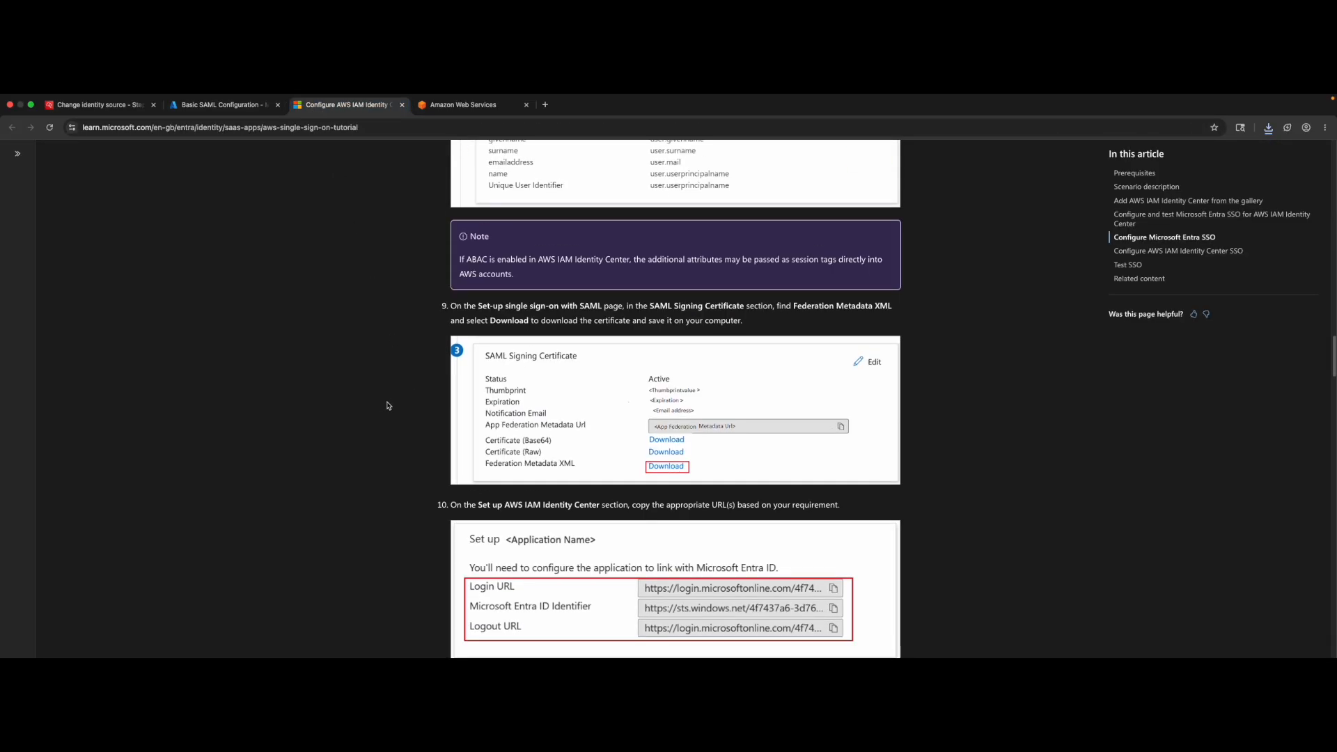
scroll(388, 406, "down", 1)
left_click_drag(462, 374, 845, 373)
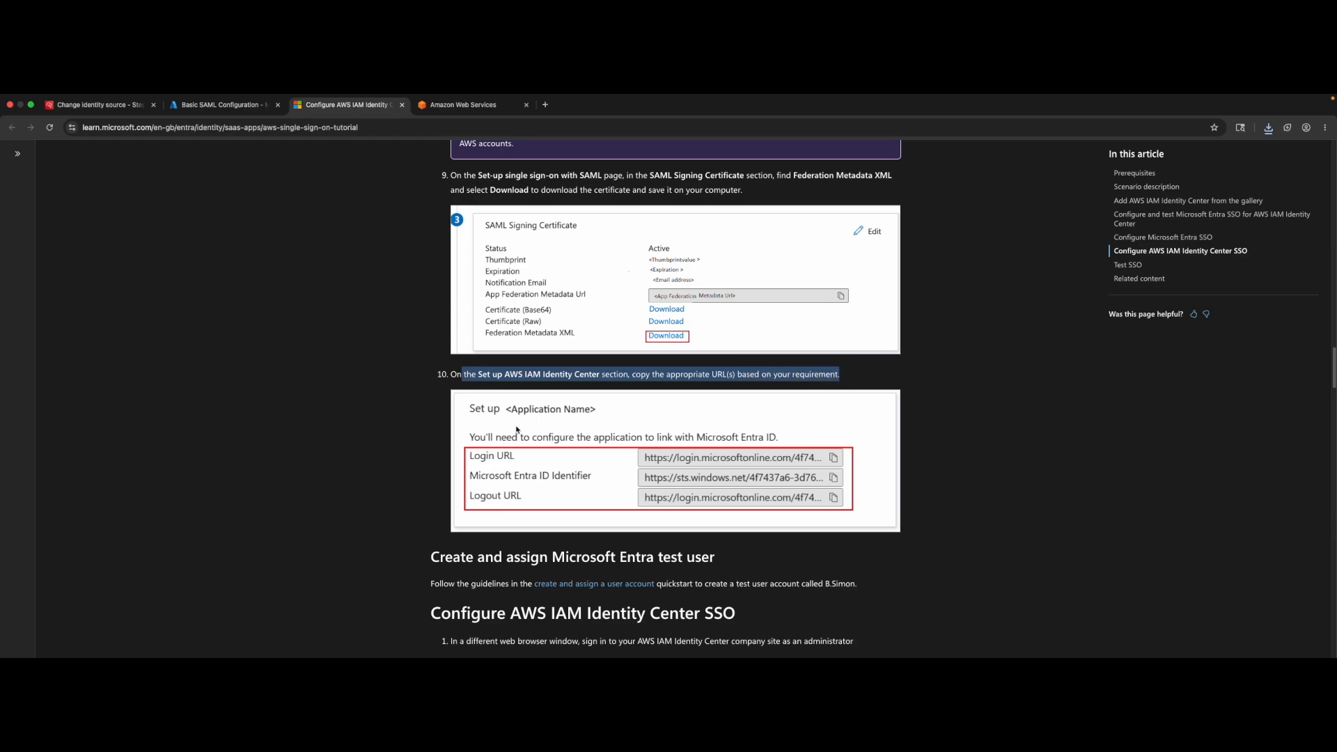
scroll(470, 425, "down", 3)
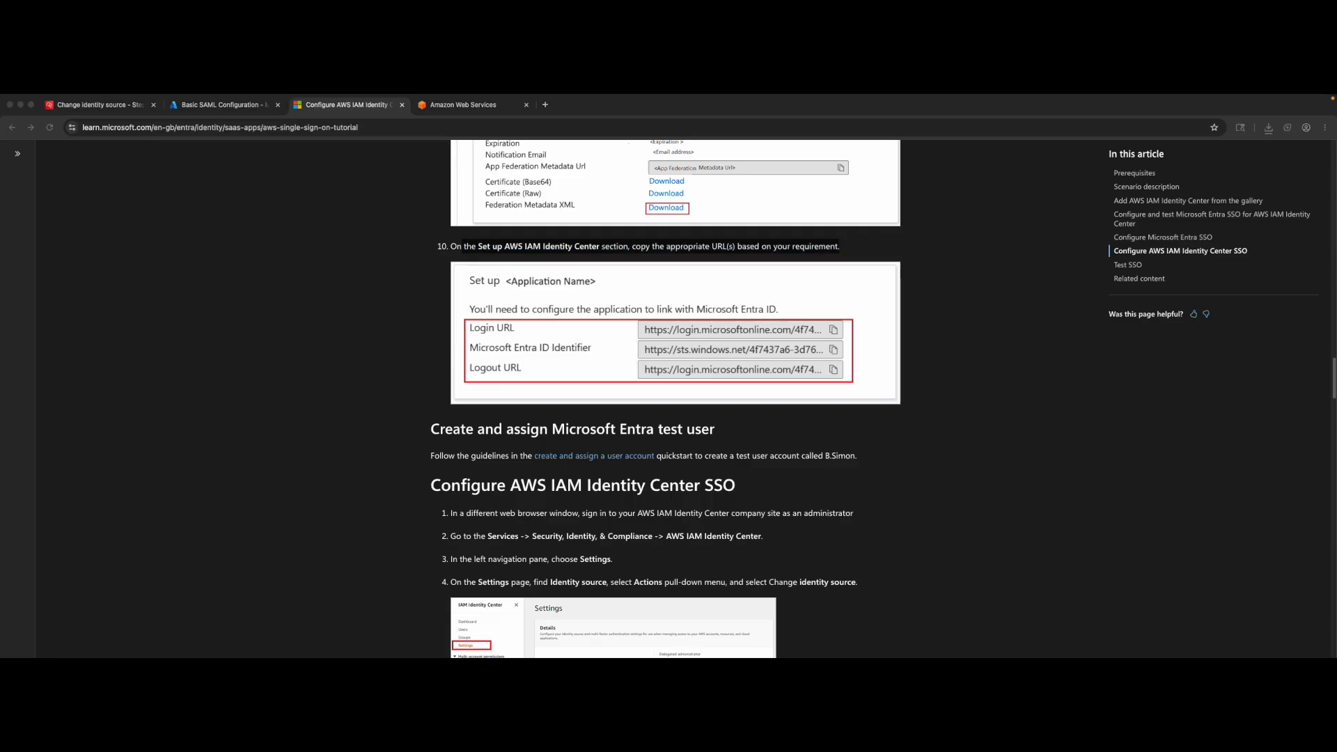
- Switch to the AWS identity source wizard and proceed to confirmation with CorporateAWS (1).xml as the IdP SAML metadata
left_click(103, 108)
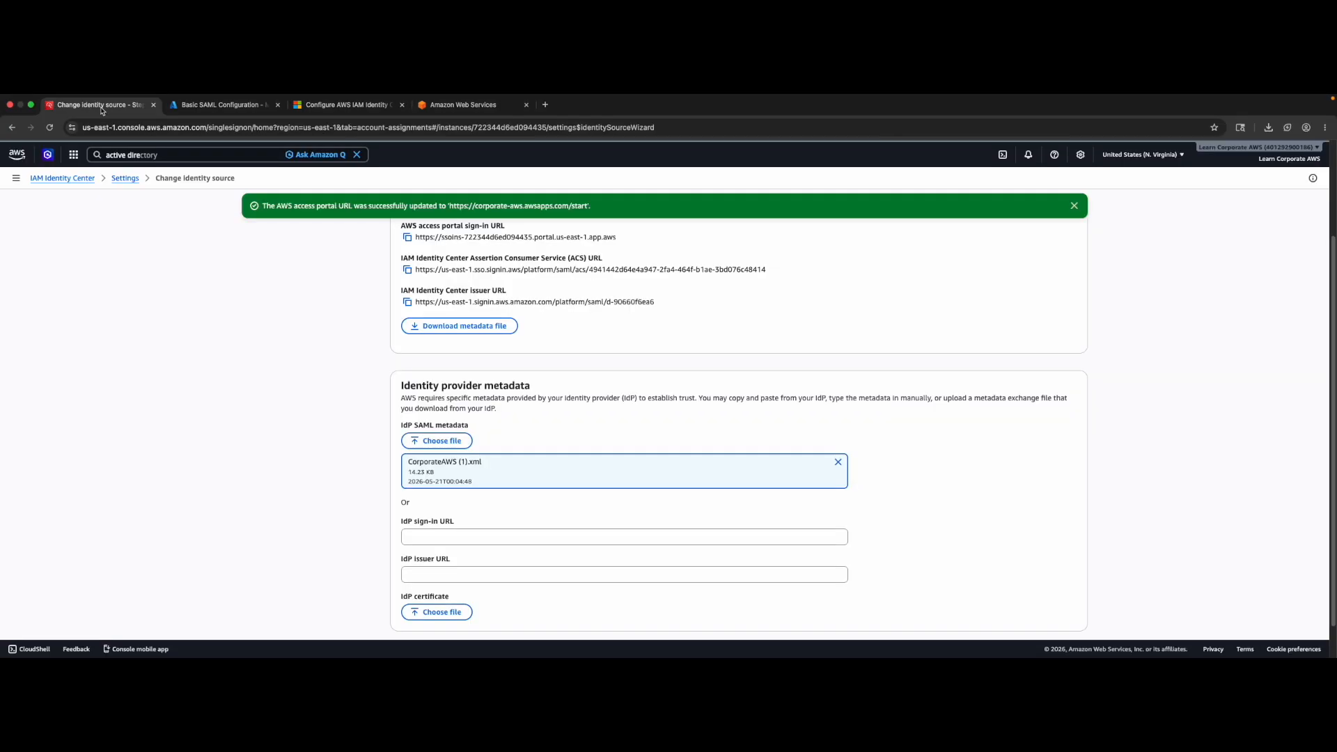
scroll(334, 445, "up", 3)
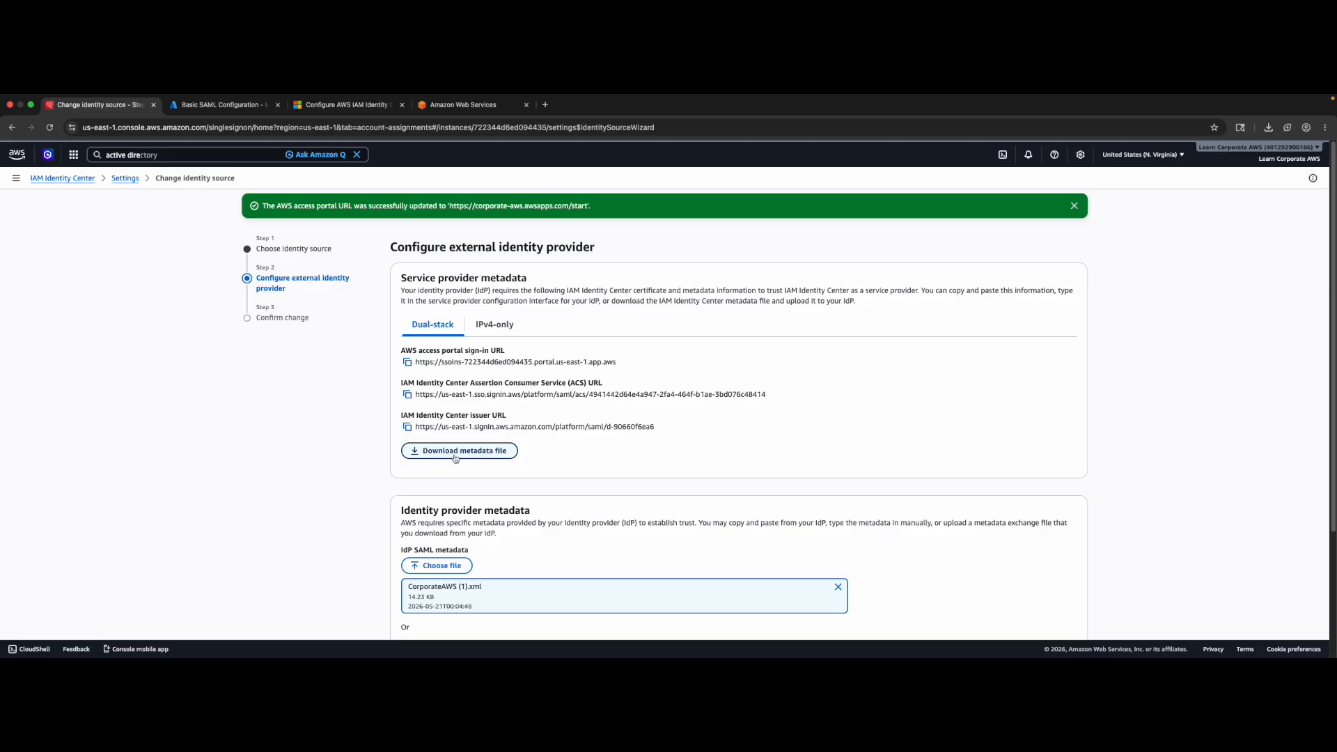
scroll(466, 473, "down", 3)
scroll(466, 487, "down", 2)
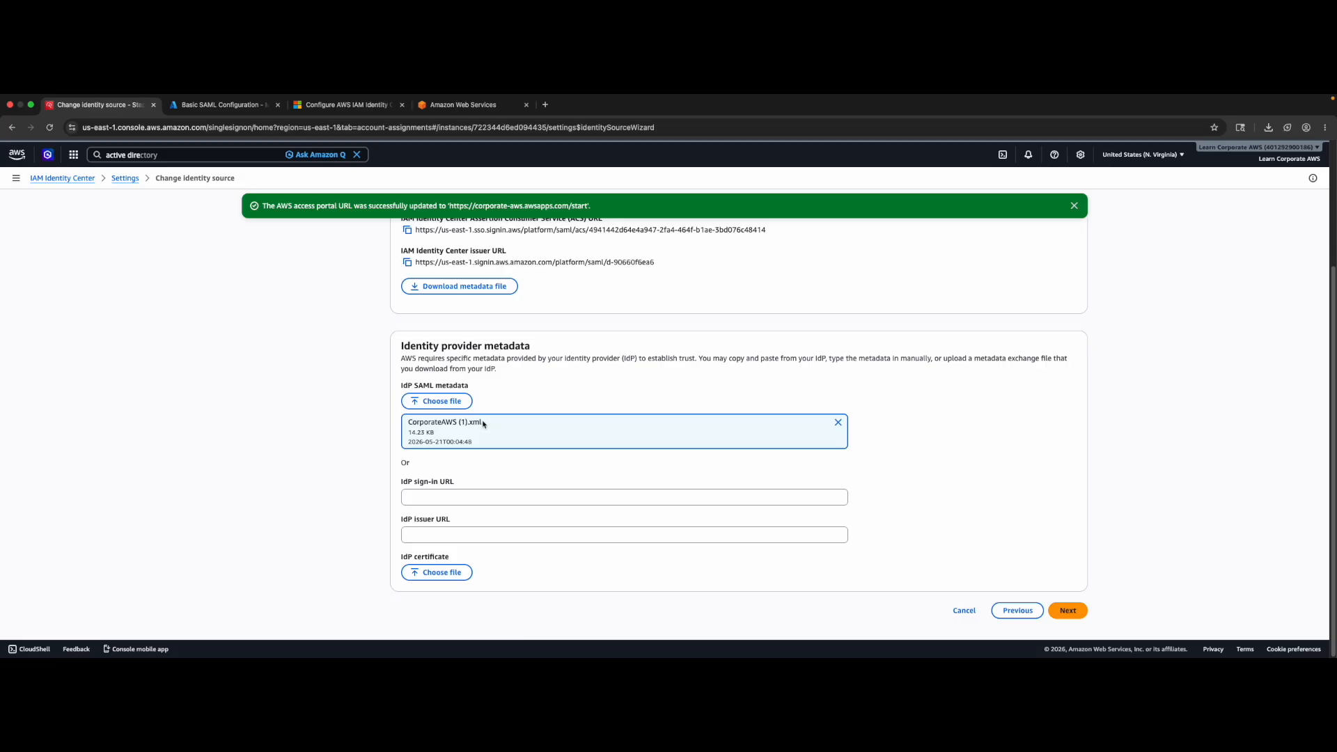
left_click(1070, 611)
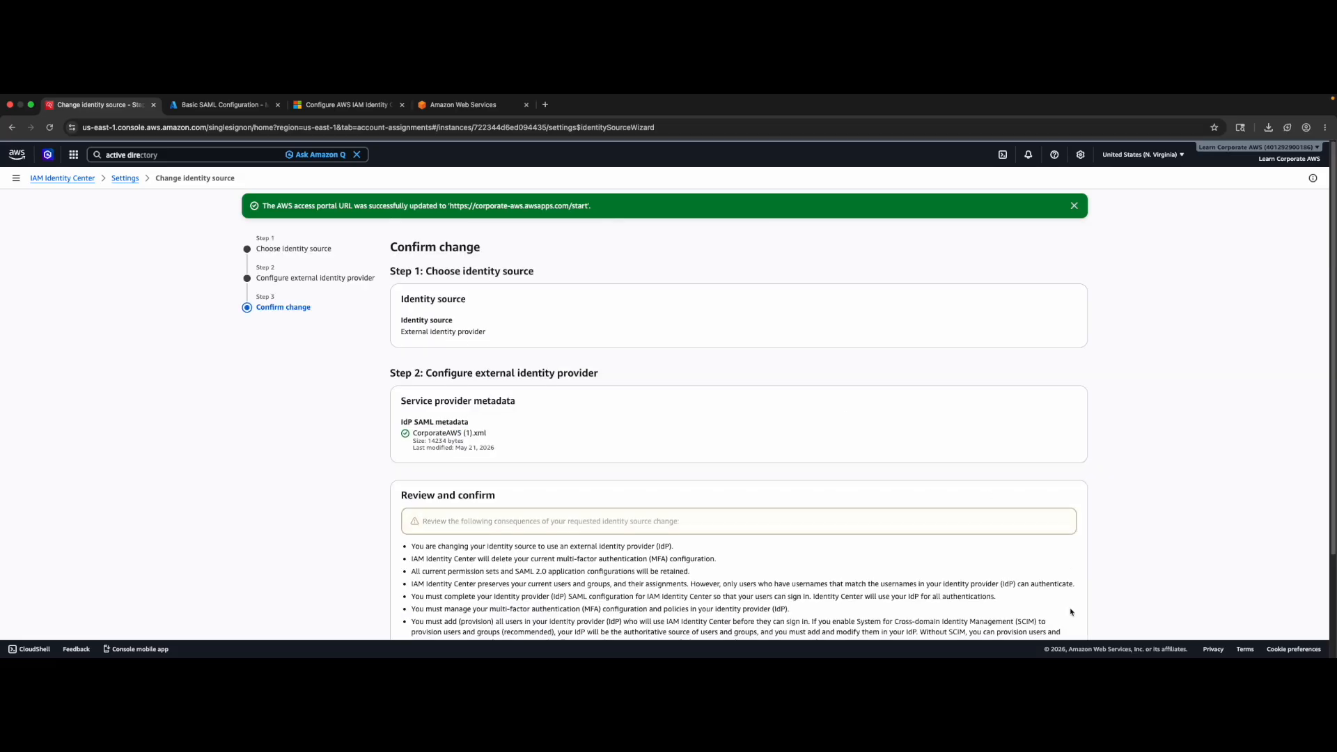
- Review the chosen identity source and IdP SAML metadata file in the Confirm change summary
scroll(569, 481, "down", 2)
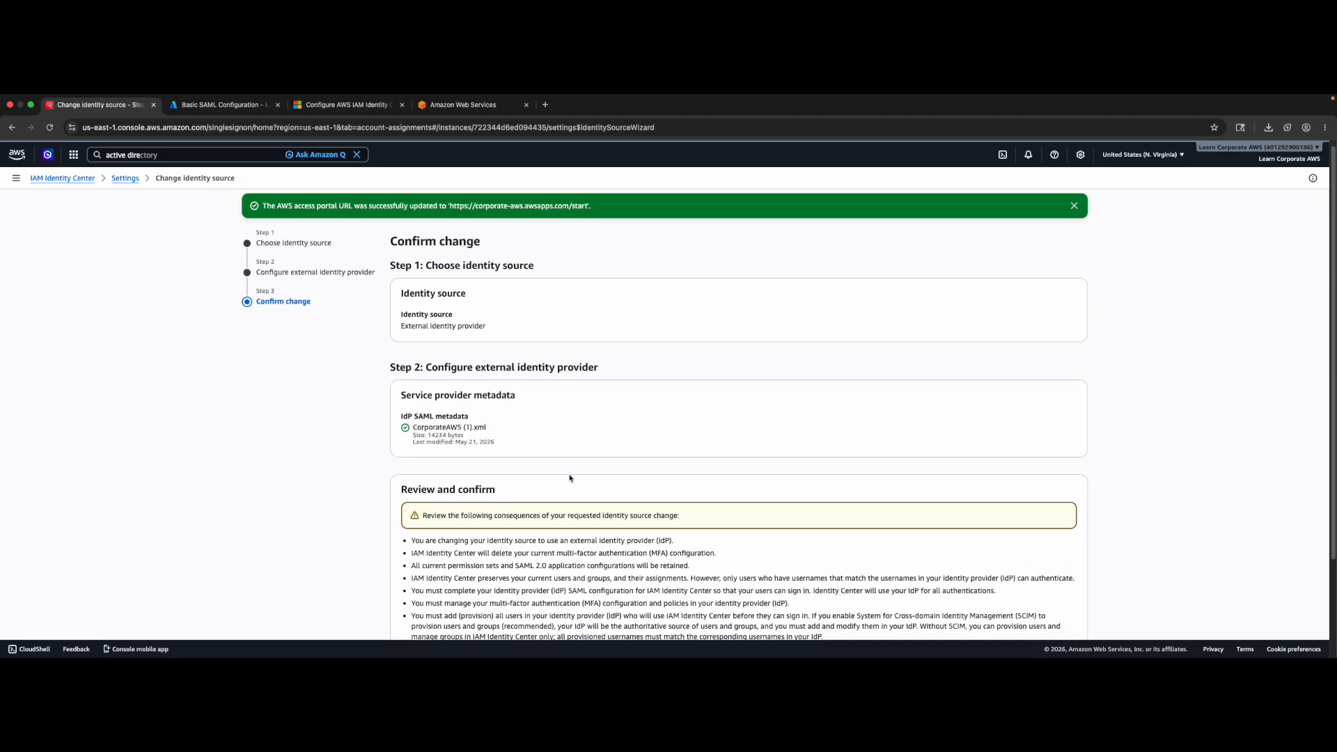
scroll(570, 477, "up", 2)
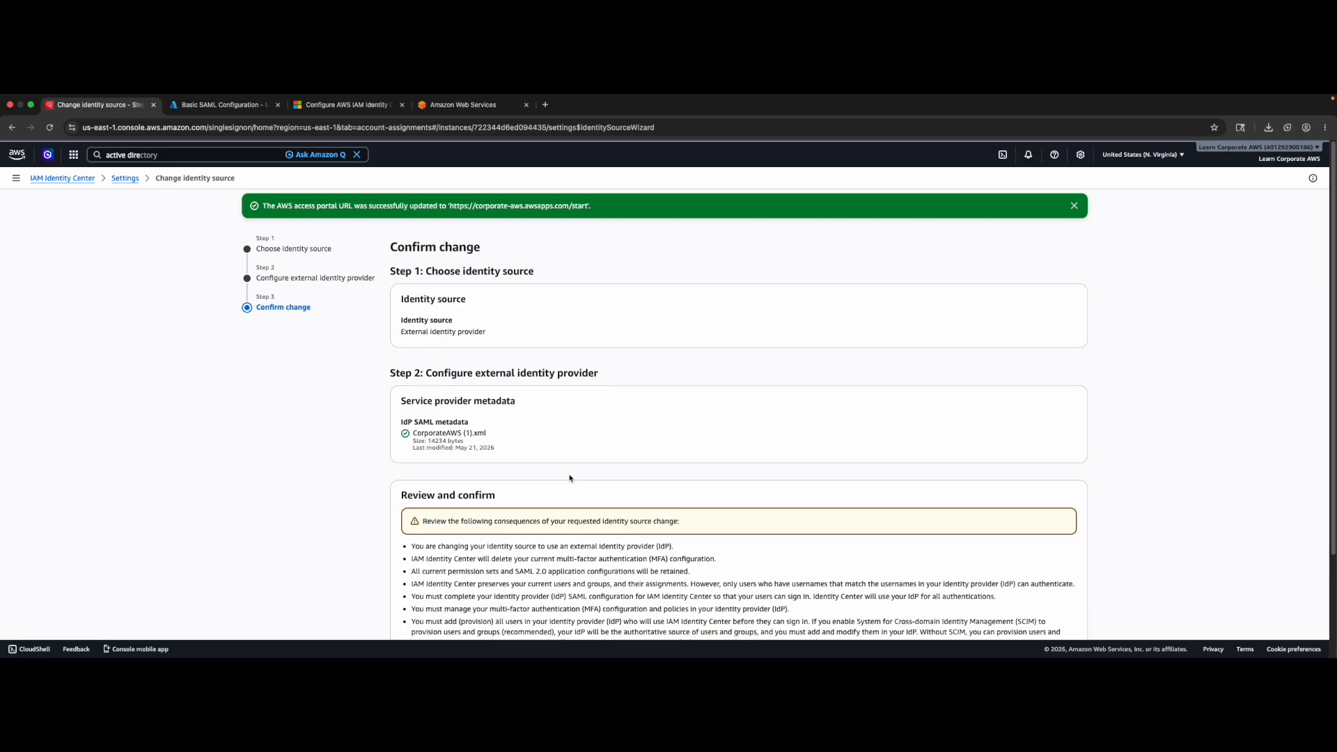
left_click_drag(490, 336, 403, 283)
left_click(497, 316)
scroll(508, 320, "down", 1)
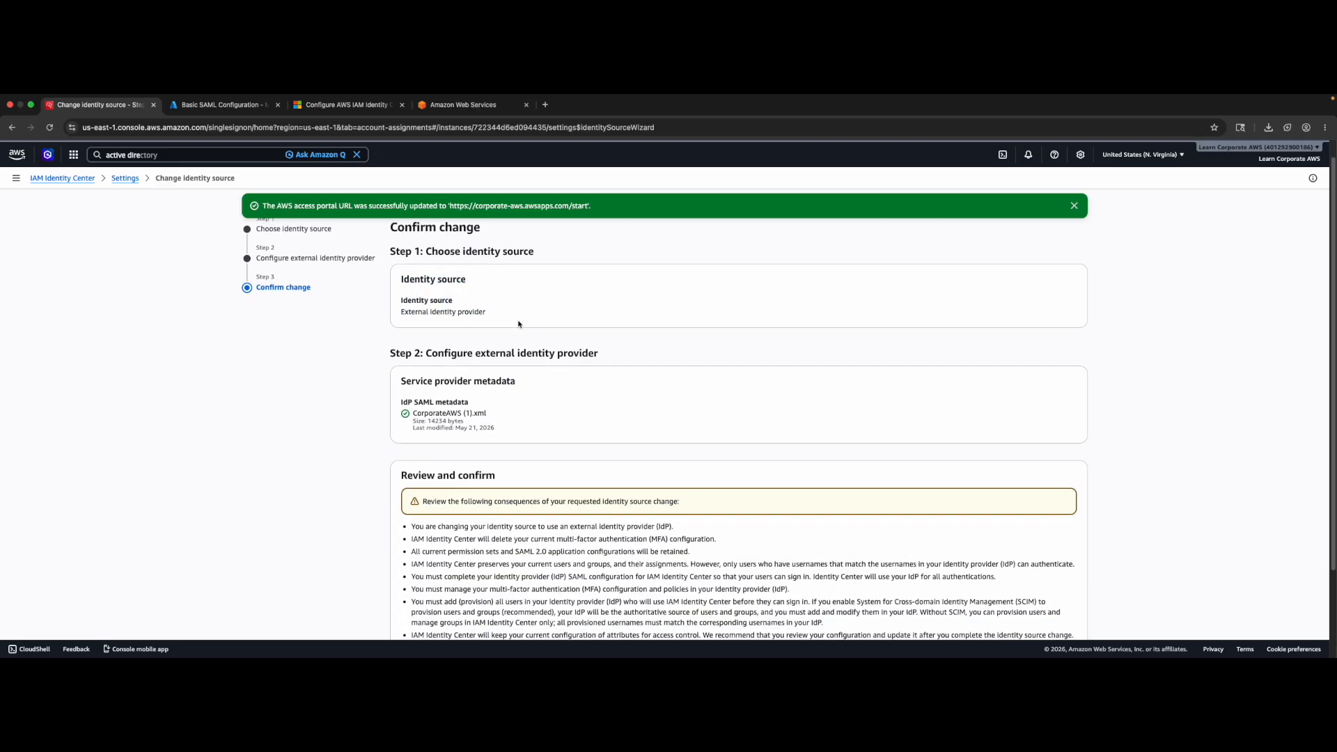
scroll(518, 324, "down", 2)
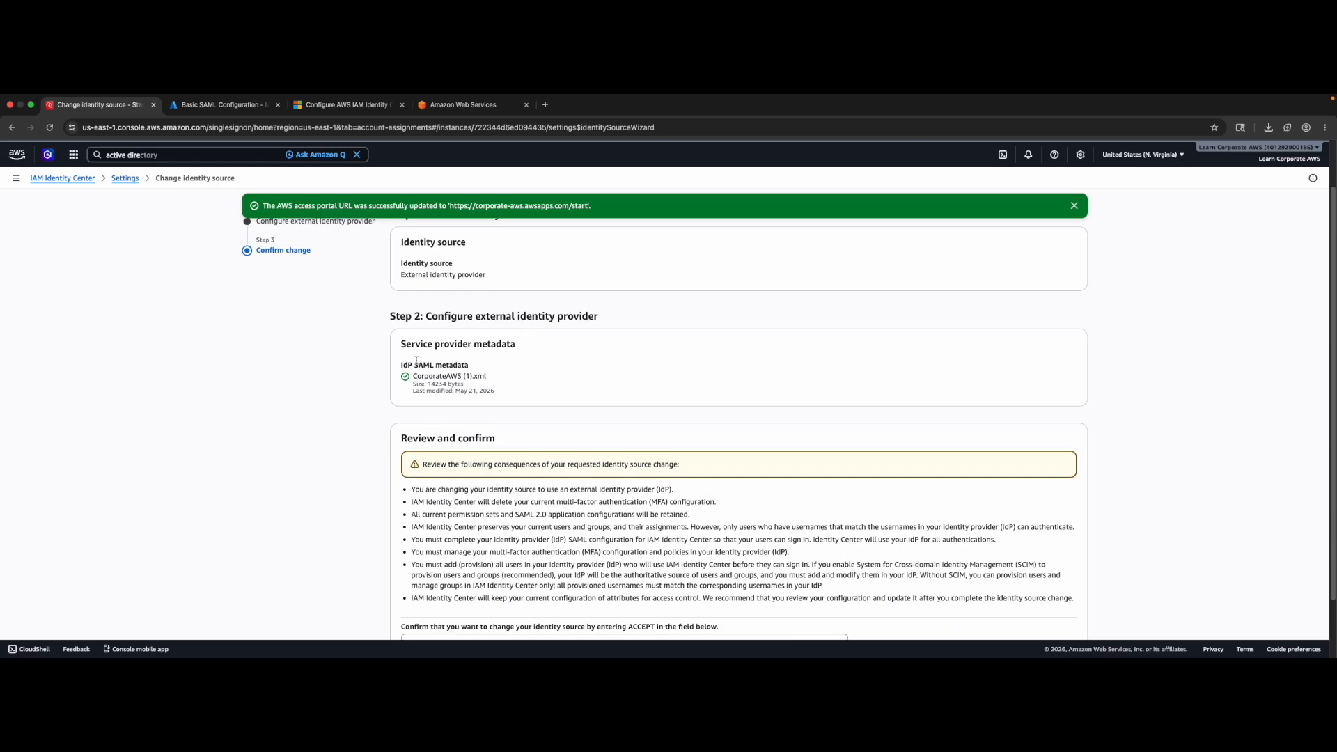
left_click_drag(404, 345, 531, 406)
scroll(532, 405, "down", 3)
left_click(496, 525)
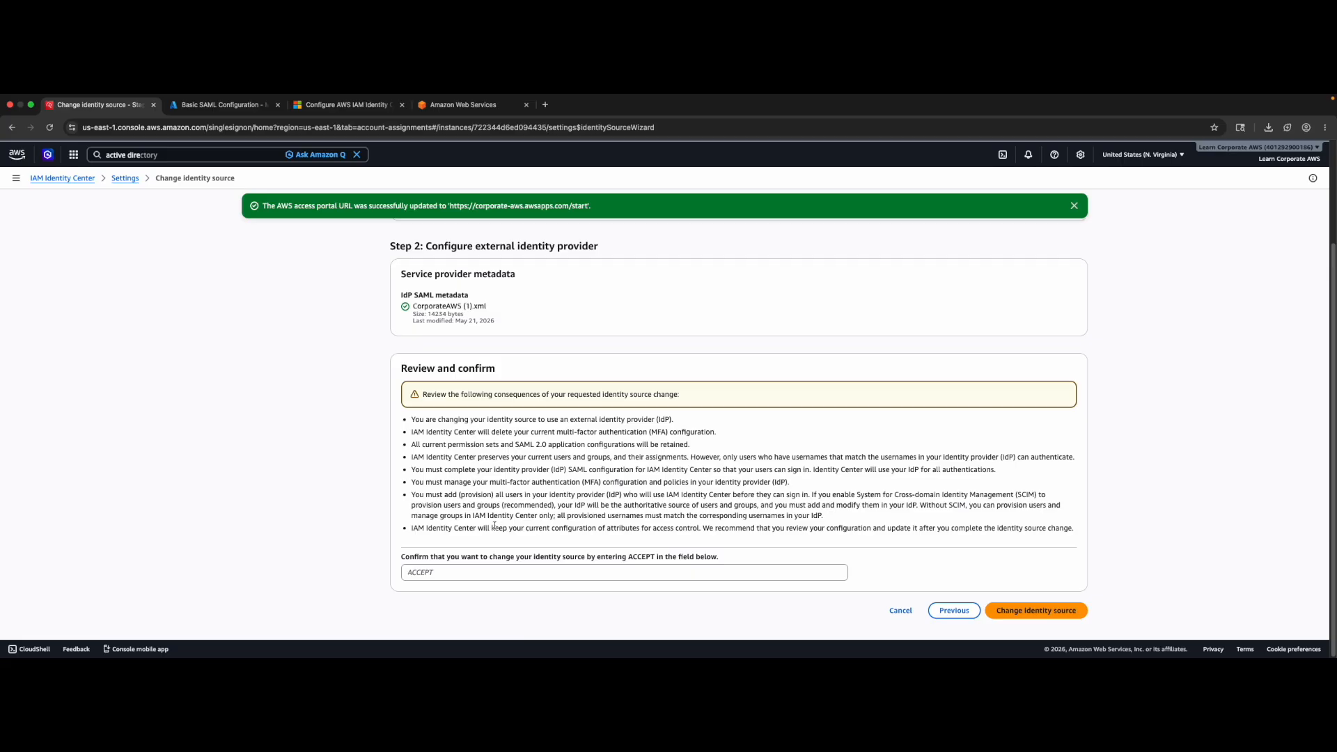
- Read the consequences of the identity source change and enter ACCEPT as the confirmation
left_click_drag(403, 367, 1041, 537)
left_click(914, 529)
left_click(443, 572)
type("ACCEPT")
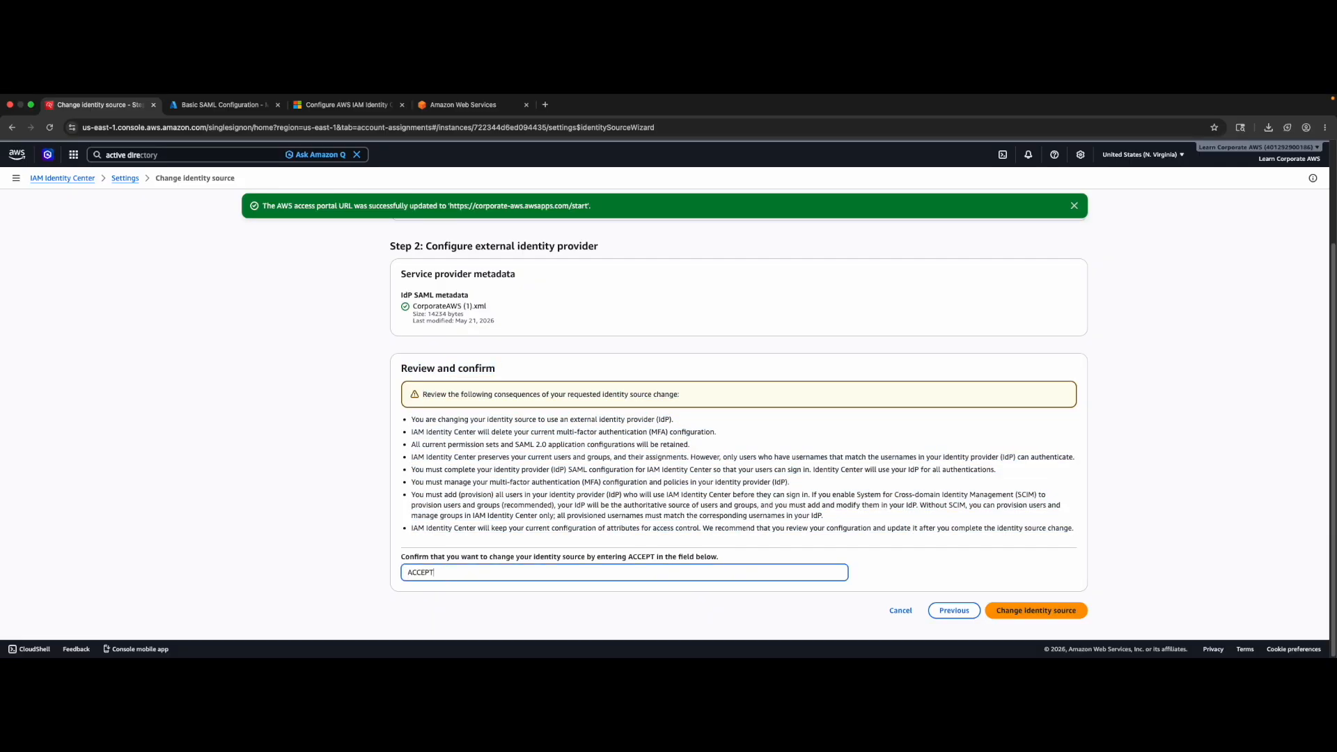
- Confirm the change of identity source to the external identity provider and review the SAML 2.0 authentication details and certificate
left_click(659, 477)
left_click(1037, 610)
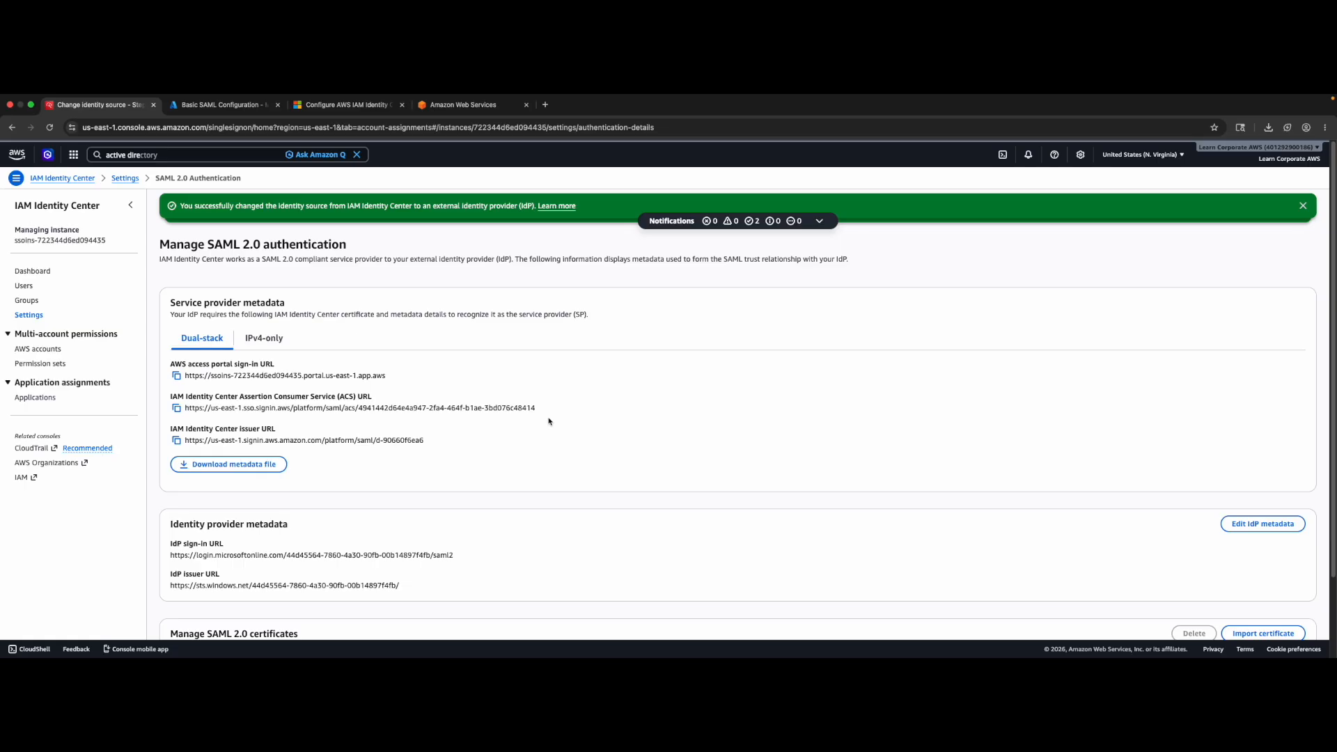
scroll(549, 421, "down", 3)
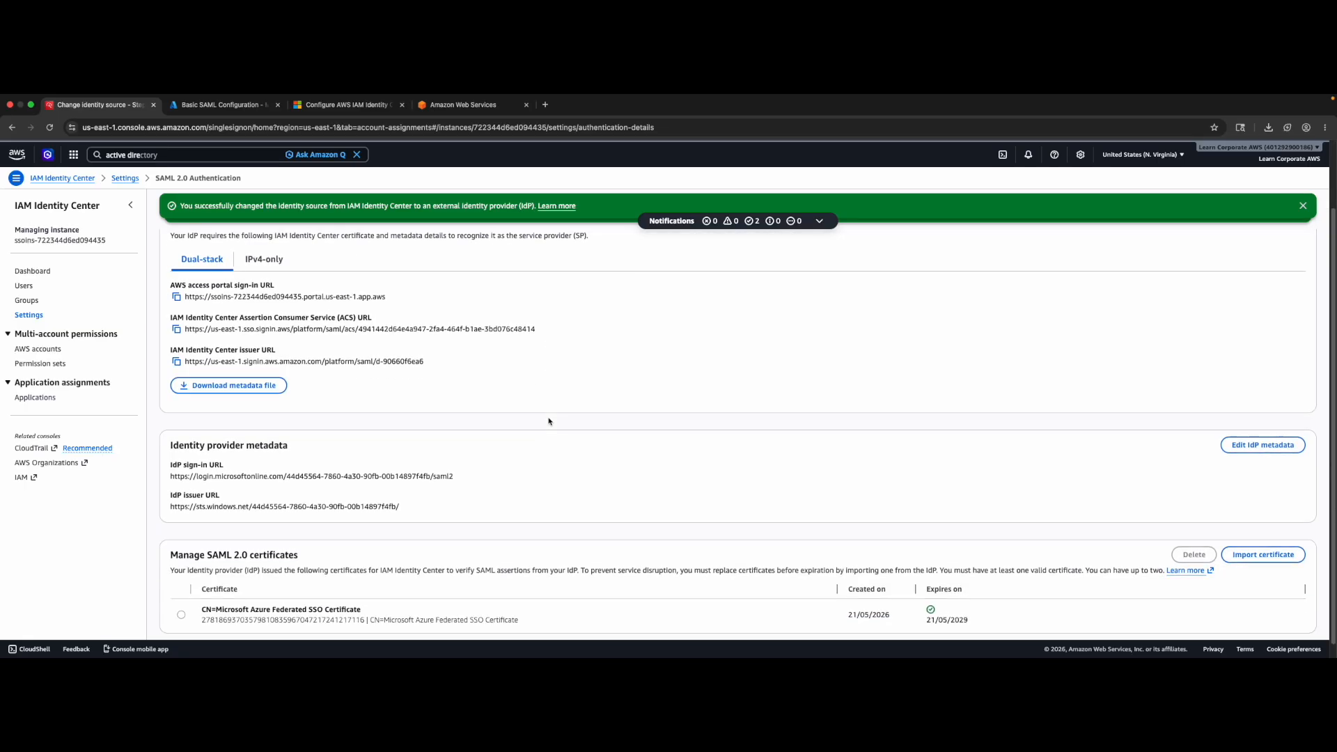
scroll(549, 421, "up", 3)
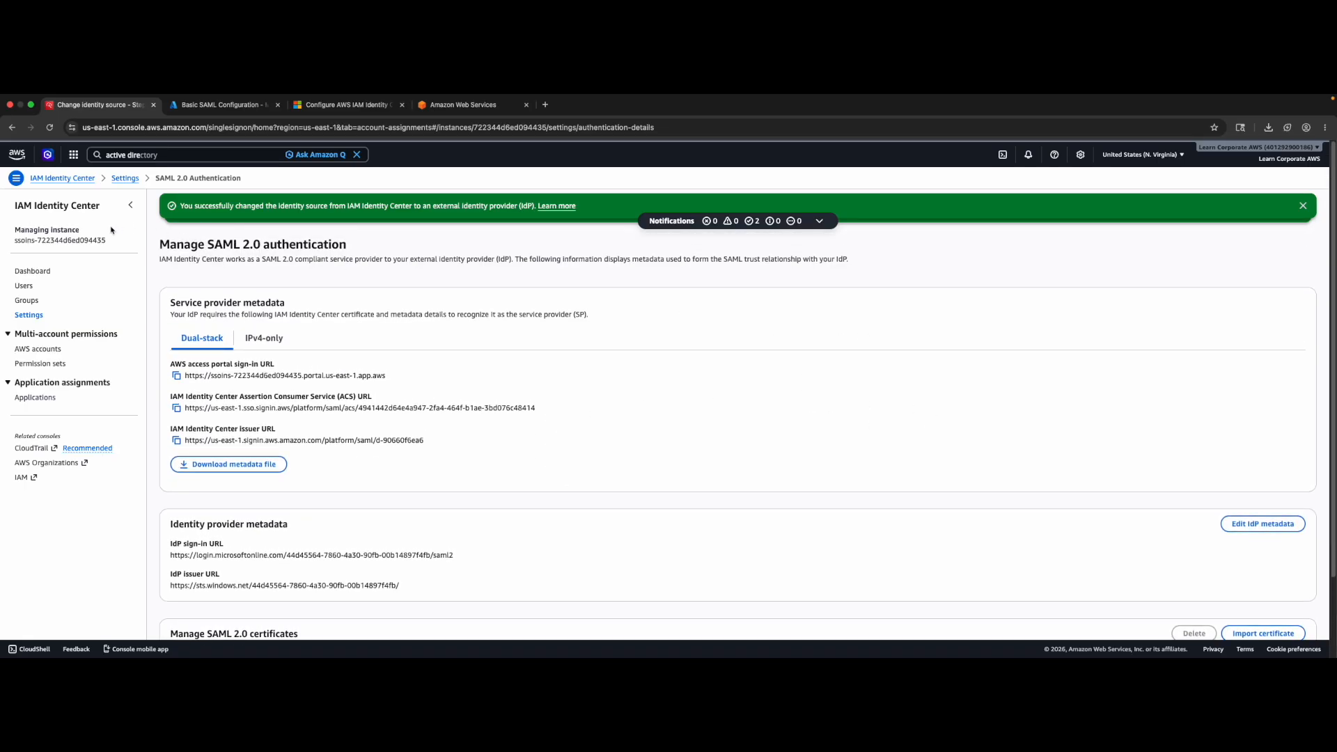
- Try signing in through the IPv4-only AWS access portal URL from the IAM Identity Center settings, read the response and close the portal page
left_click(32, 315)
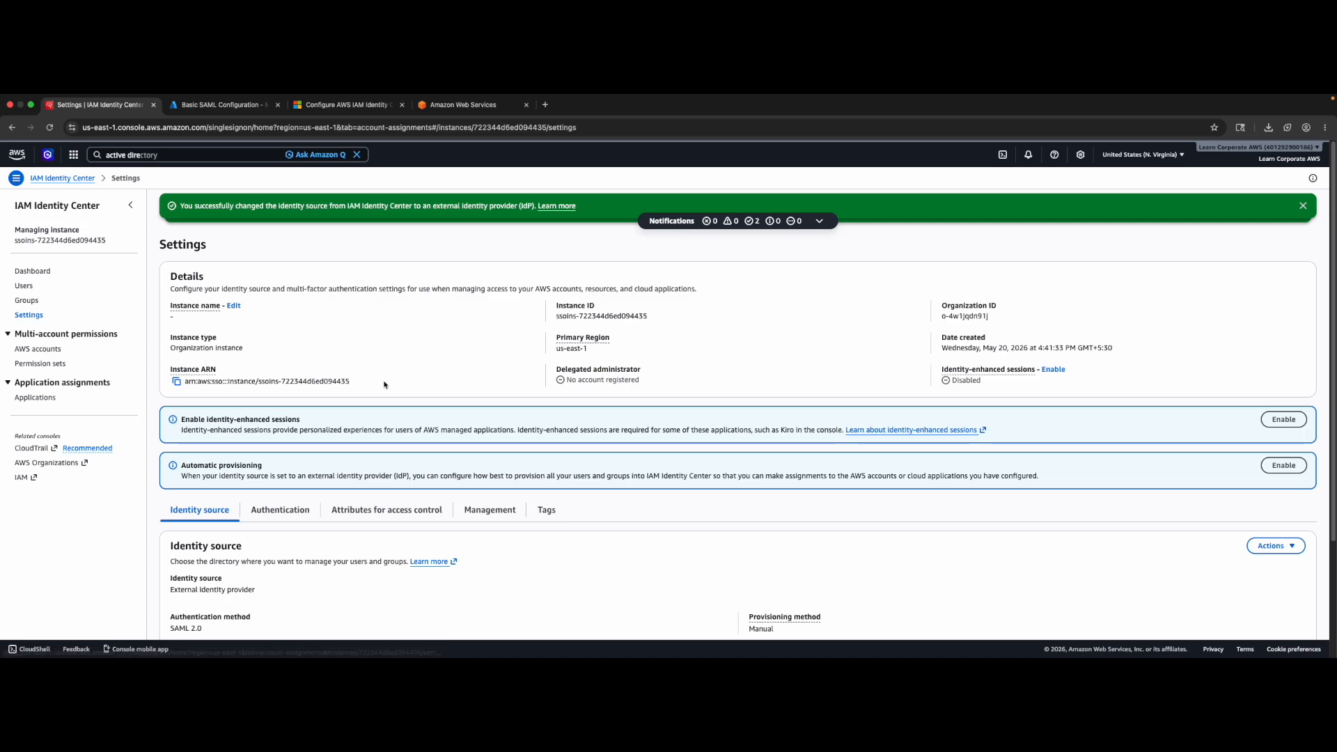
scroll(385, 384, "down", 3)
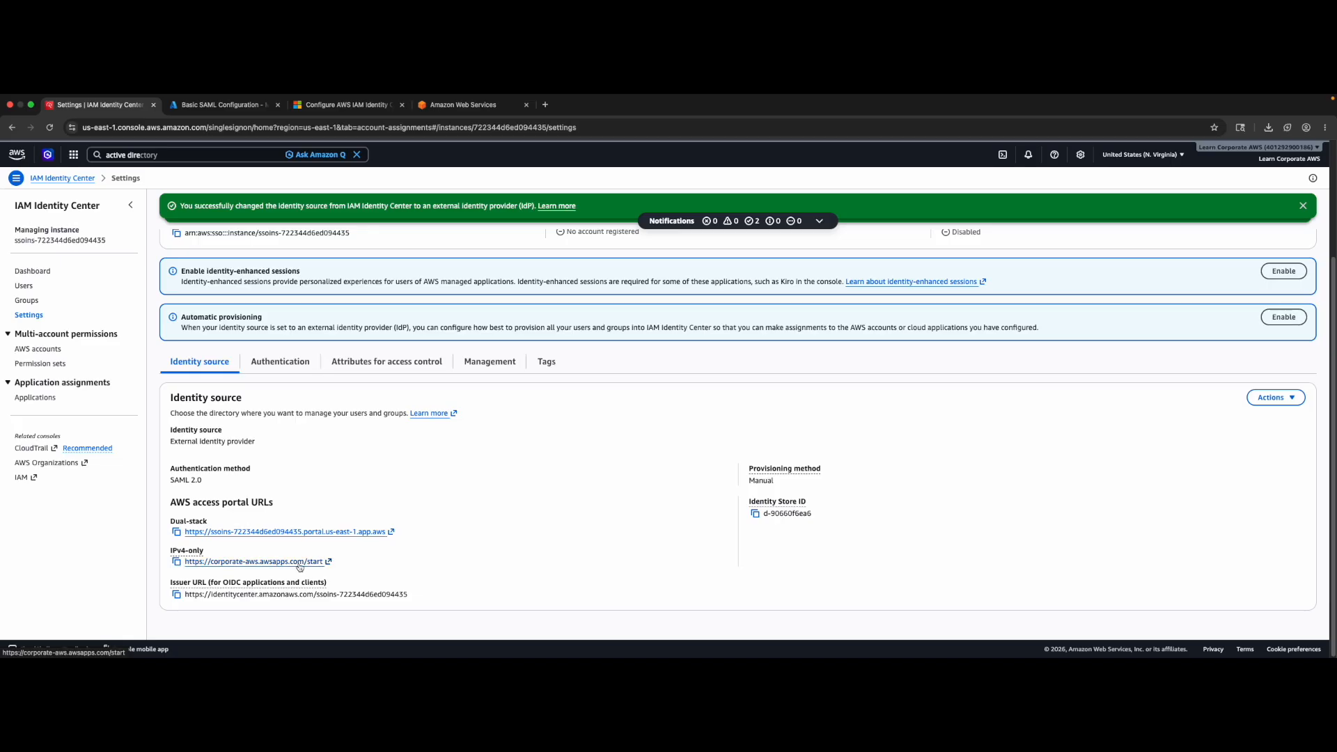
left_click(275, 562)
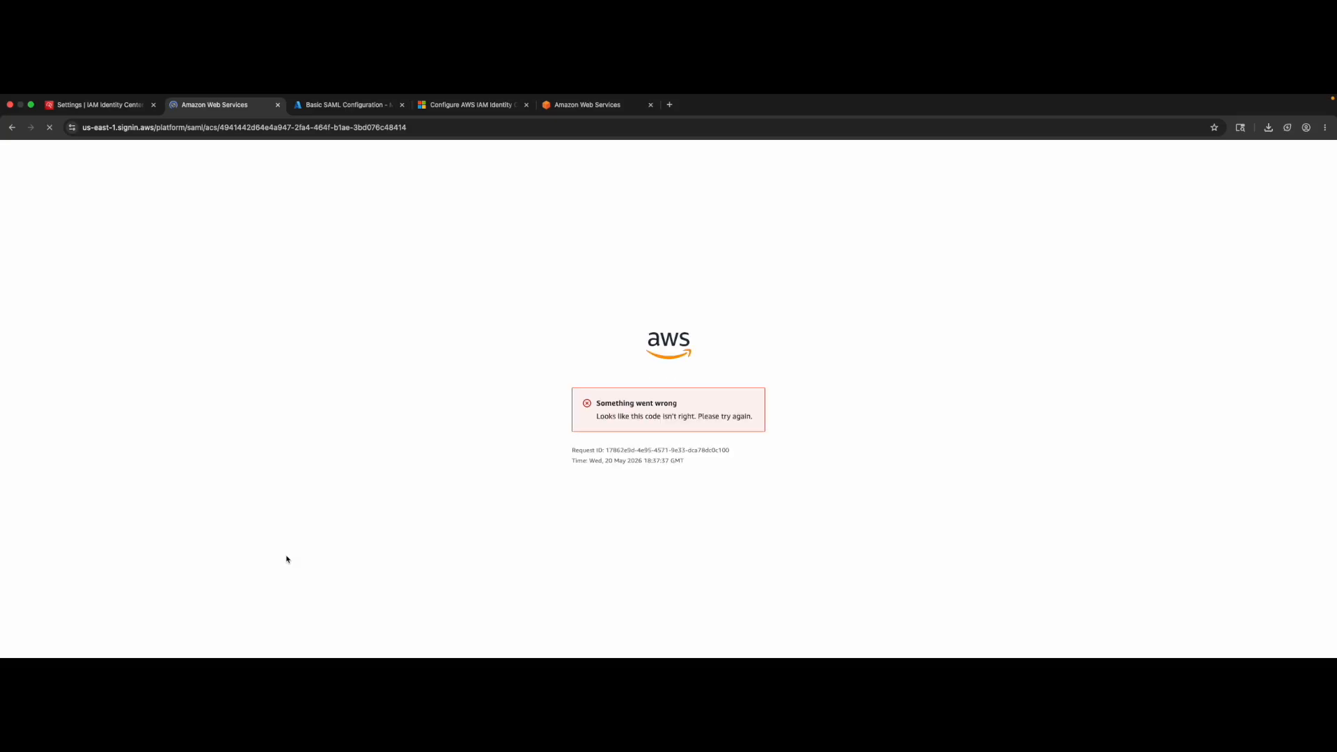
left_click_drag(599, 406, 750, 412)
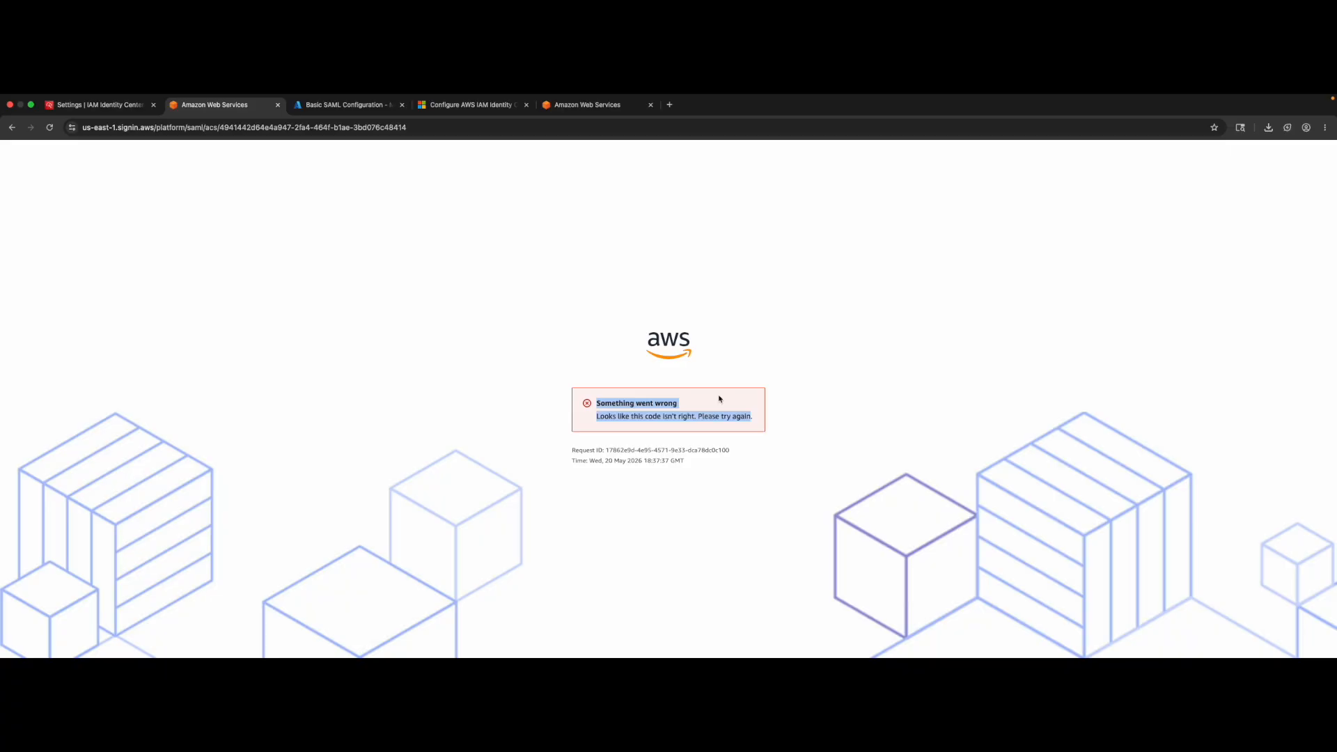
left_click(484, 376)
left_click_drag(585, 416, 830, 434)
left_click(406, 310)
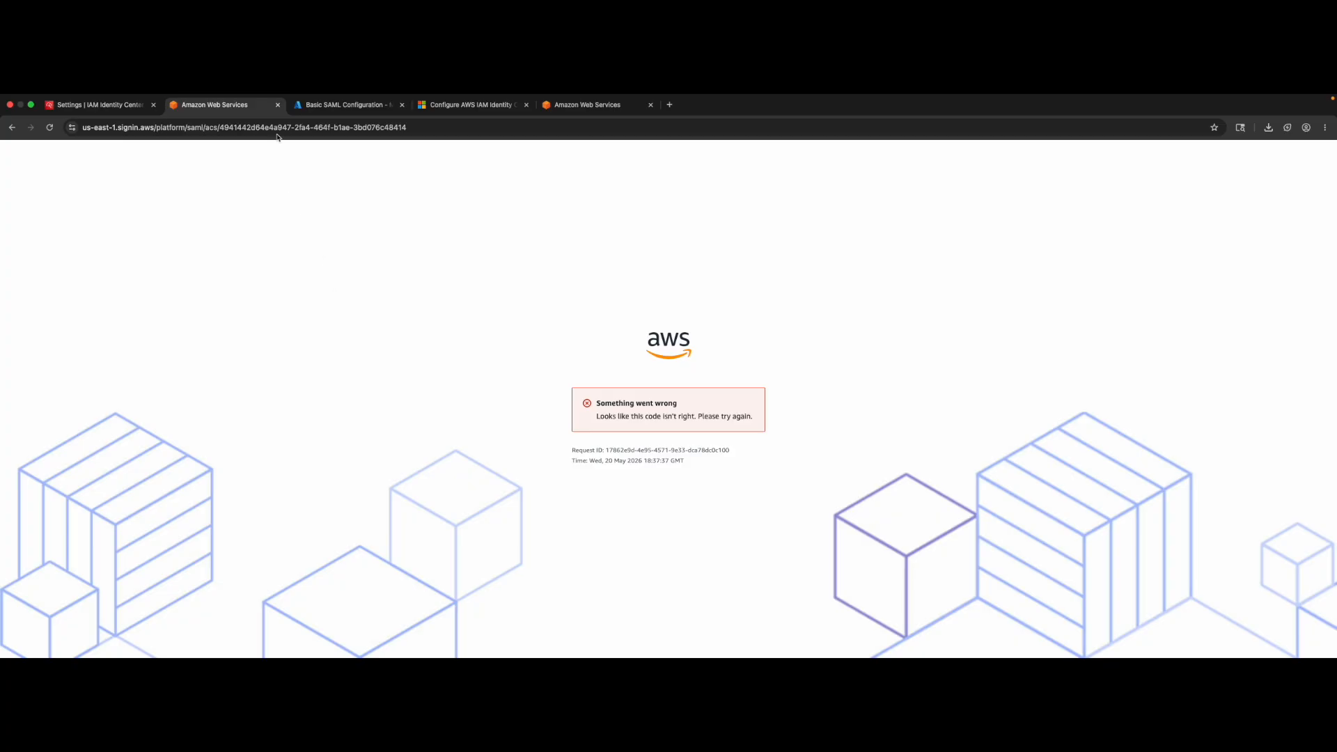
left_click(277, 106)
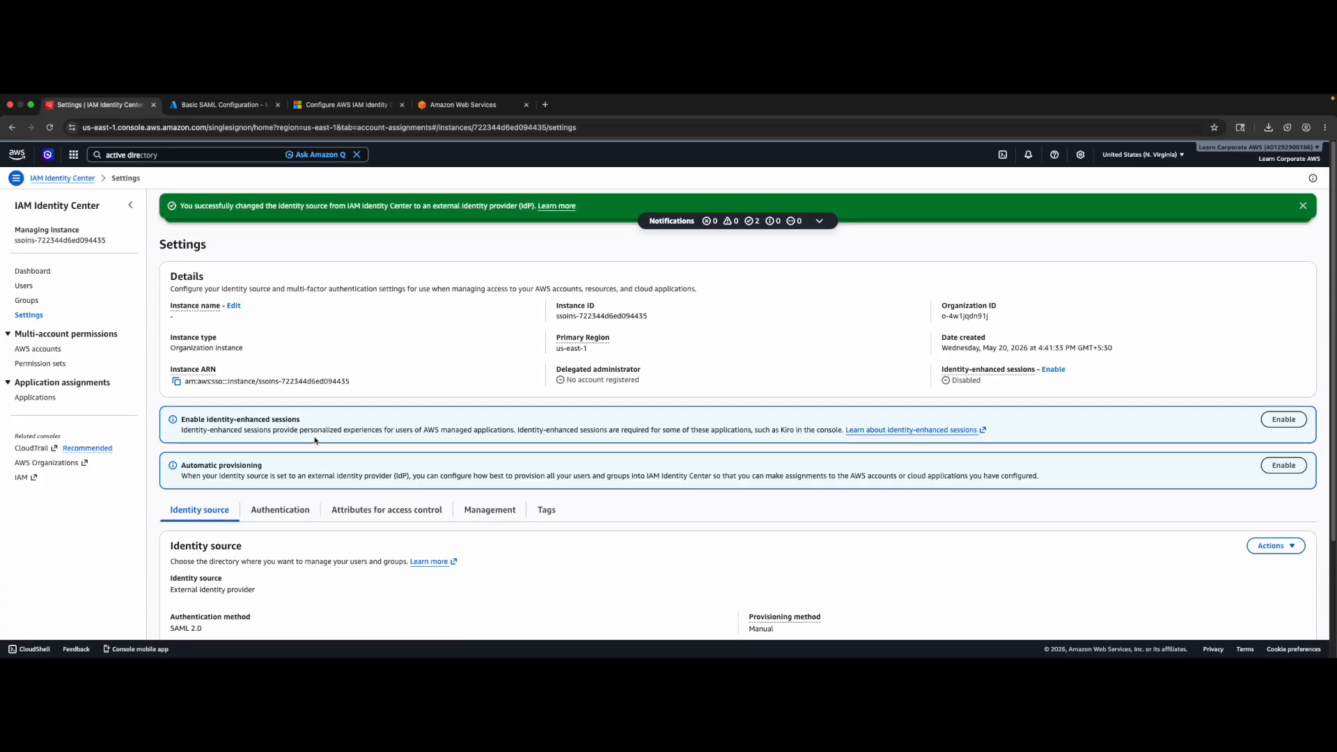
- Switch to the CorporateAWS SAML sign-on page in Azure, read the single sign-on test requirements and open the test
left_click(216, 110)
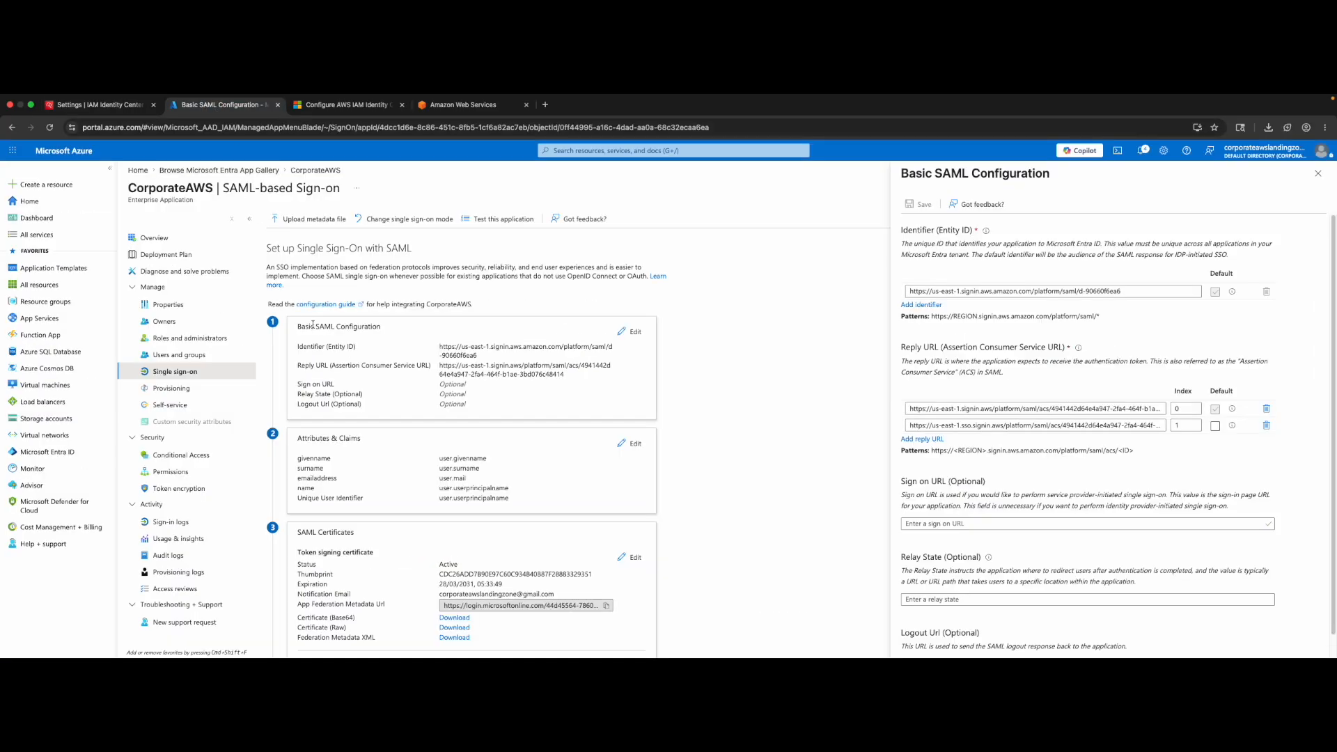
scroll(312, 324, "down", 4)
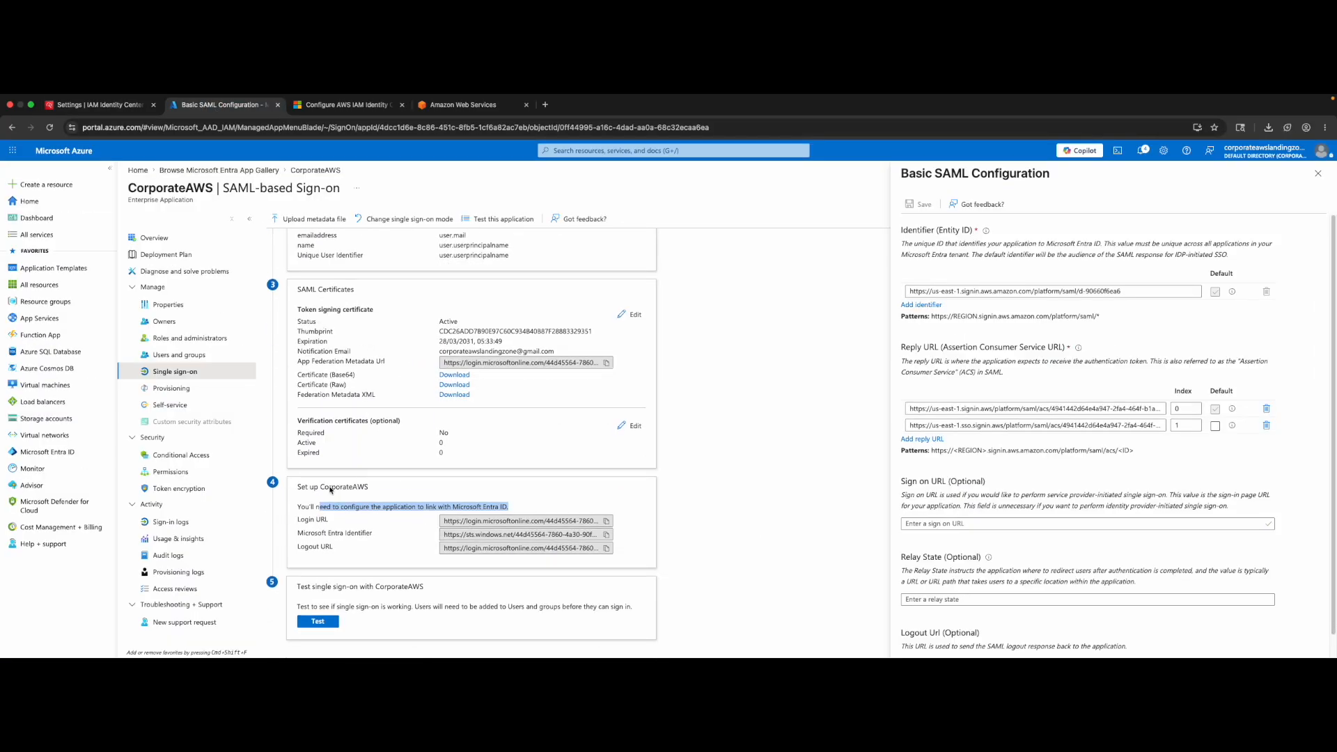
scroll(272, 277, "up", 4)
scroll(277, 318, "down", 4)
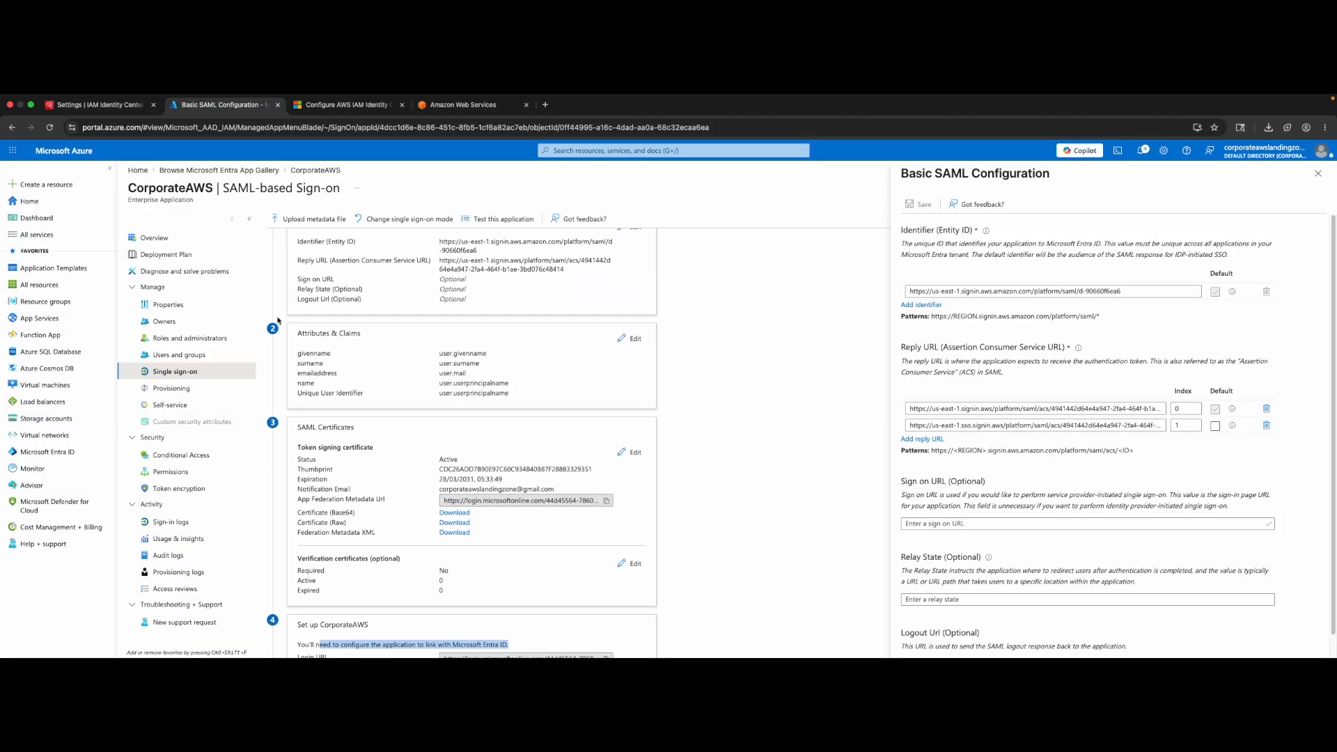
left_click(280, 534)
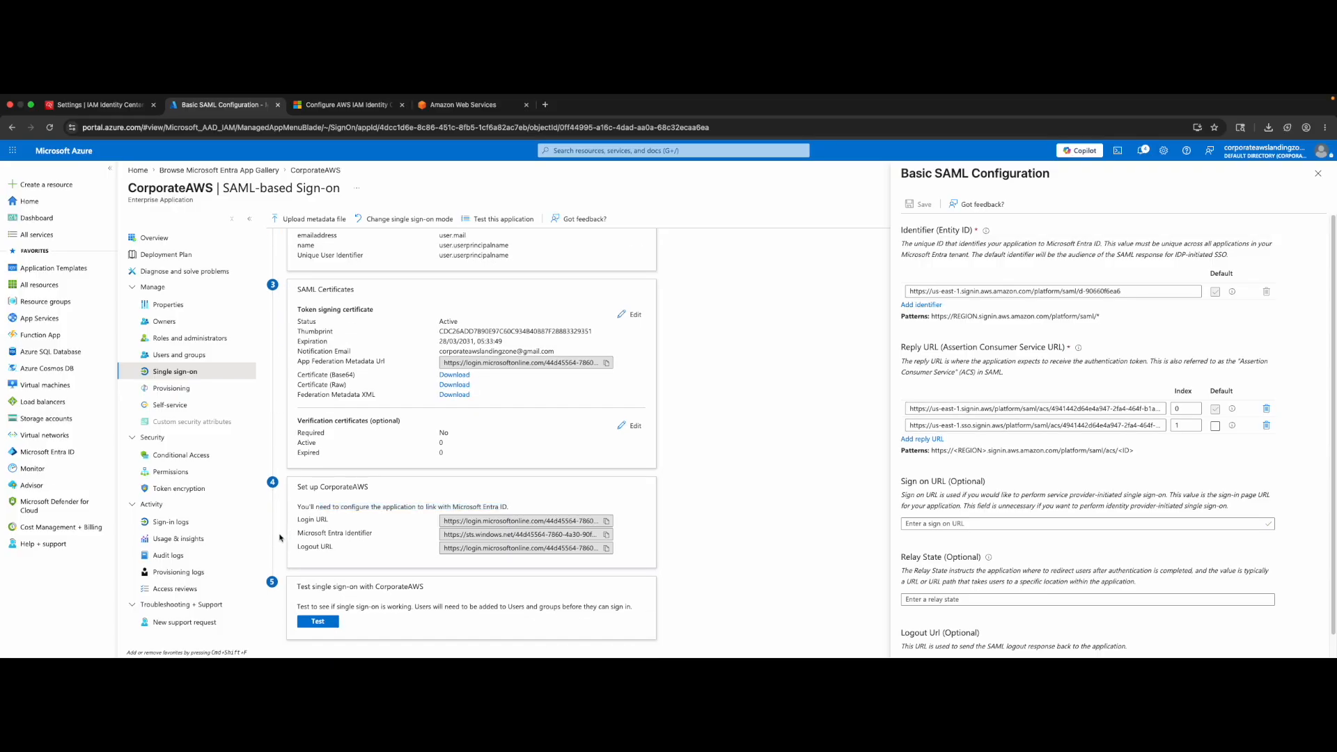
left_click_drag(304, 586, 432, 591)
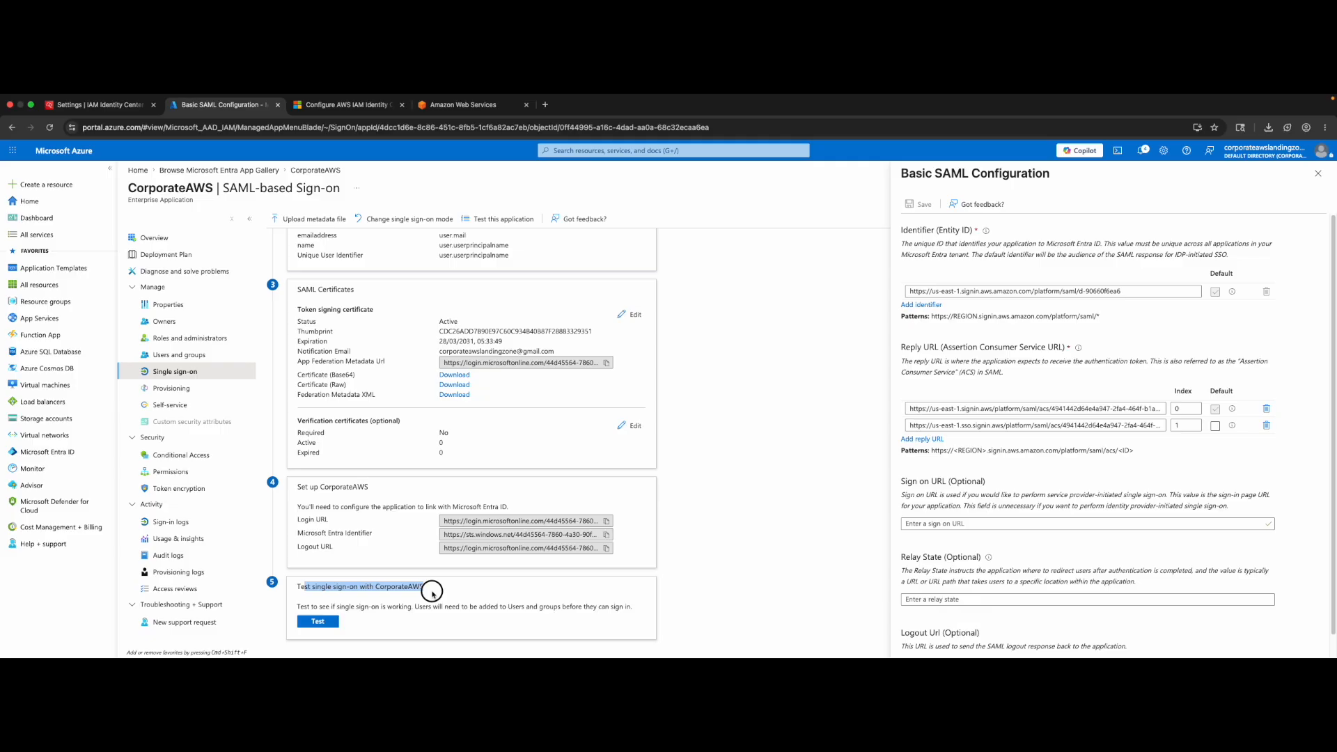
left_click_drag(320, 606, 442, 606)
left_click(436, 607)
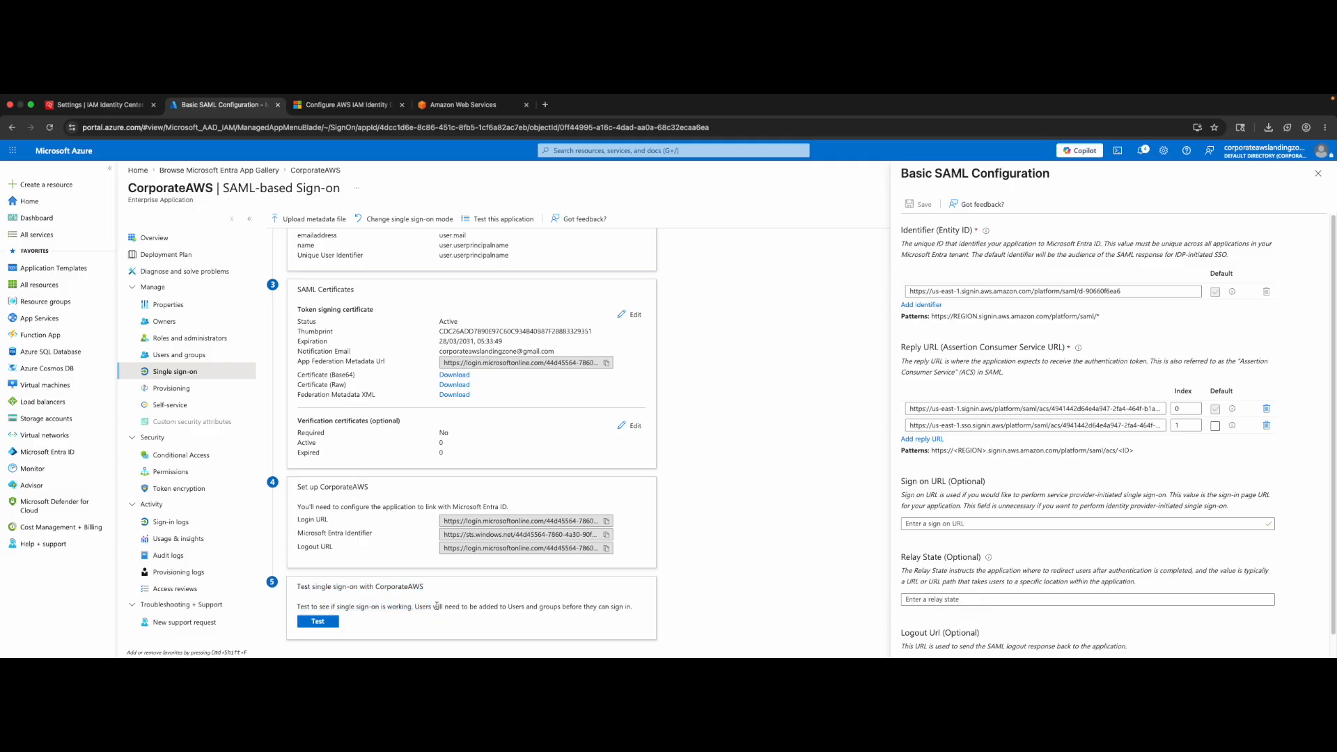
left_click_drag(416, 608, 594, 608)
left_click(594, 609)
left_click(326, 626)
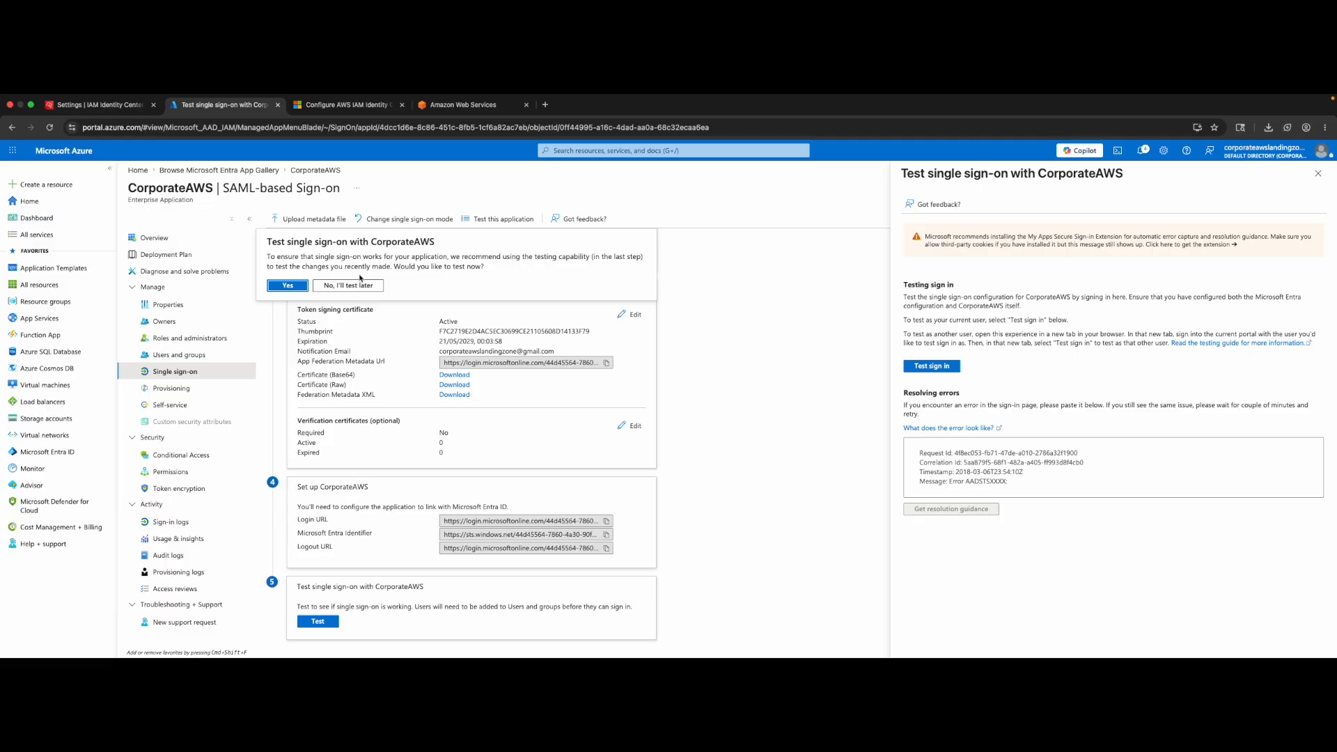
left_click(291, 285)
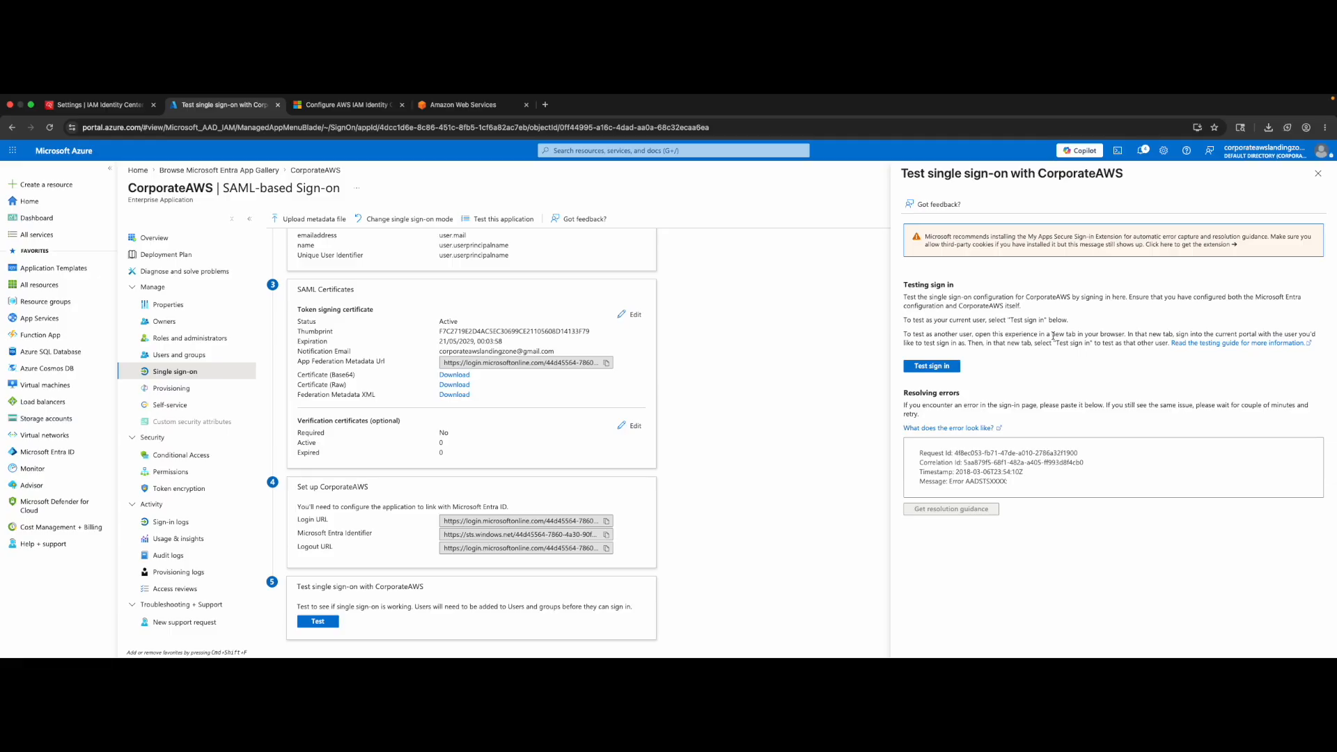
- Read the sign-in testing instructions, try a test sign-in to CorporateAWS as the current user and close the resulting page
left_click_drag(1128, 297, 1017, 304)
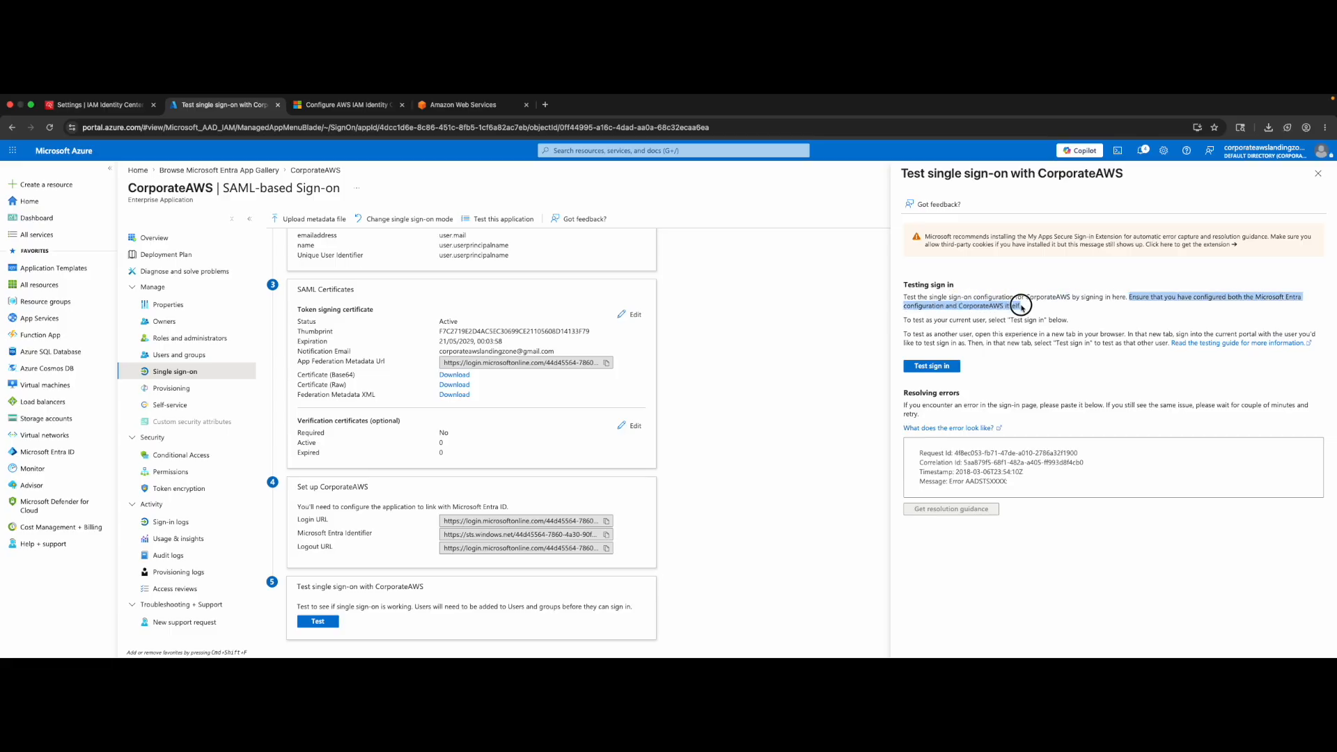
triple_click(938, 318)
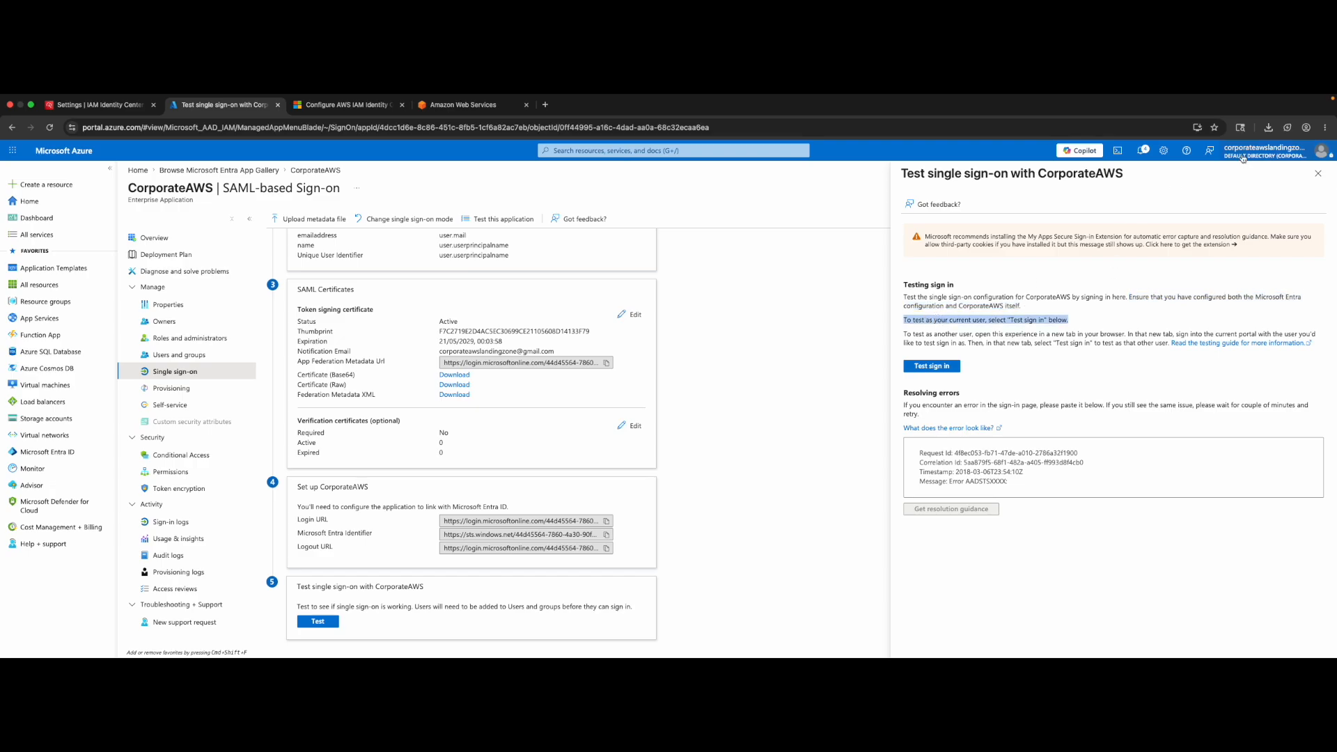
left_click_drag(914, 333, 1072, 333)
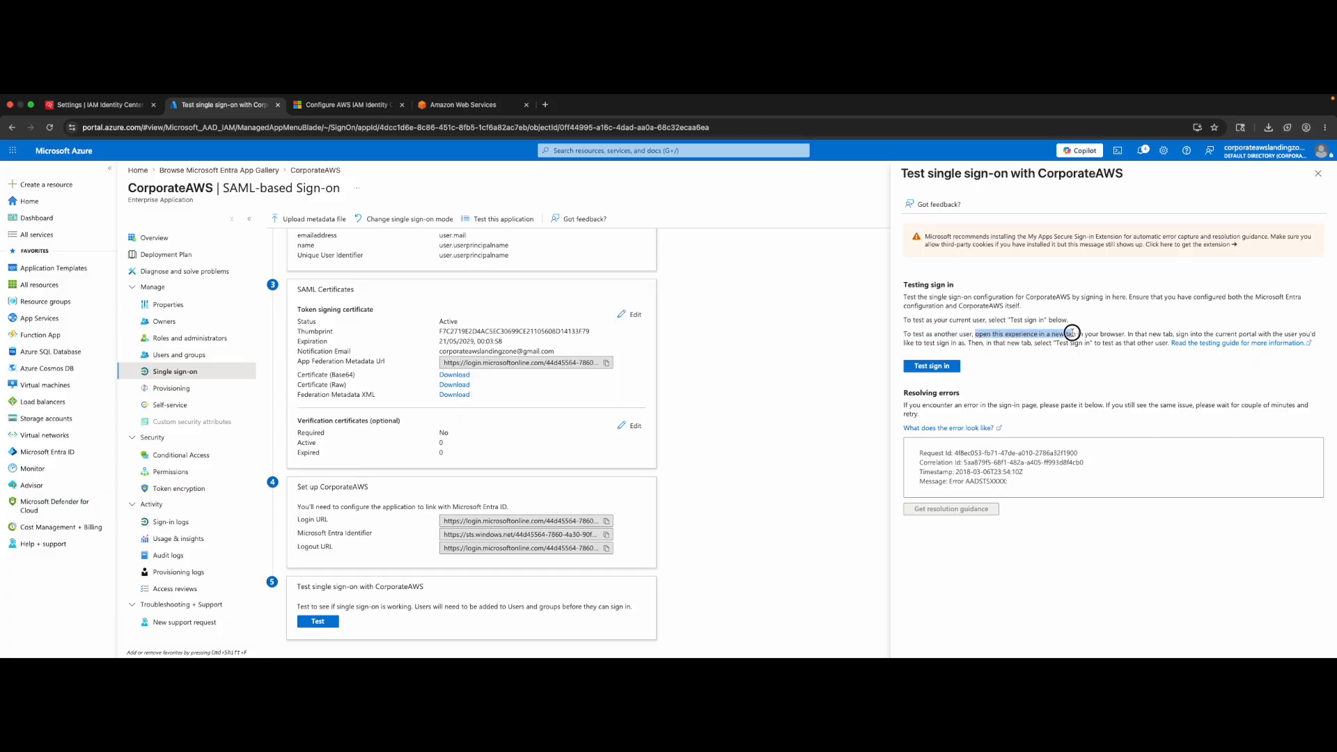
left_click_drag(928, 333, 1122, 330)
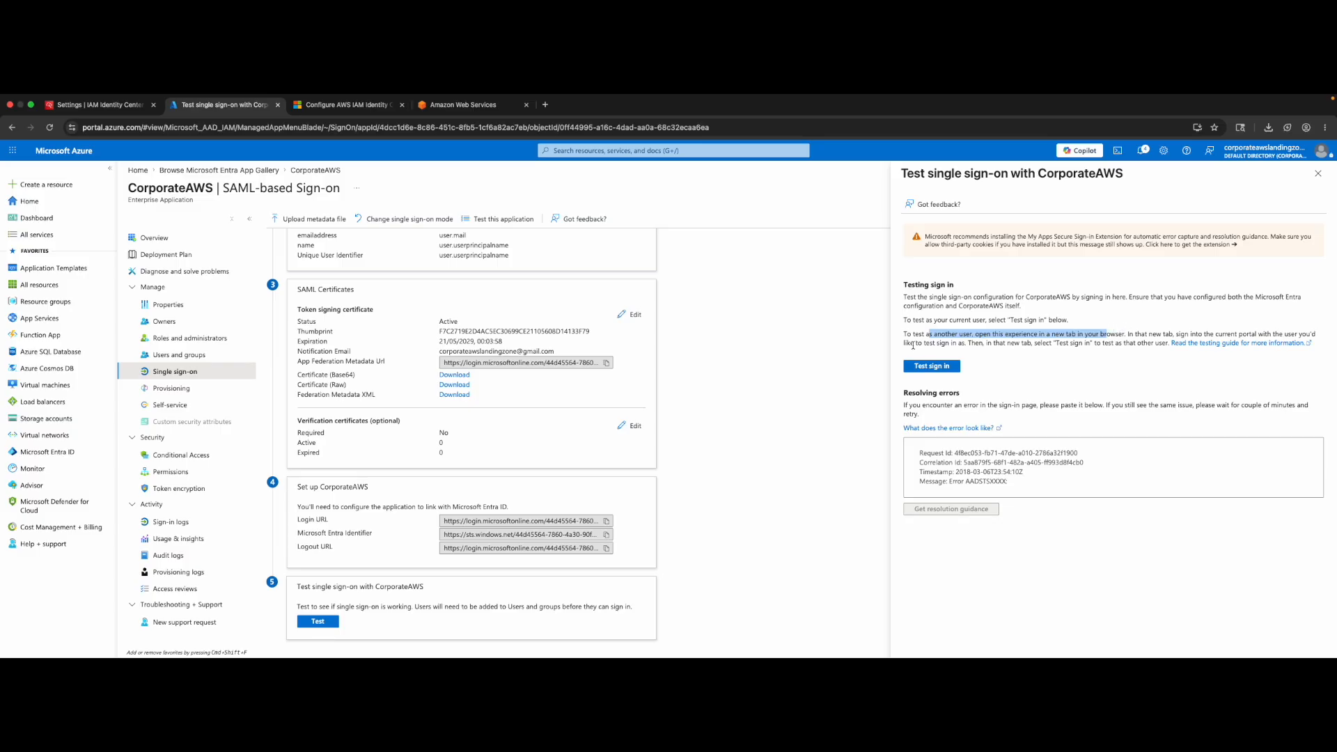
left_click(964, 342)
left_click_drag(1020, 343, 1081, 342)
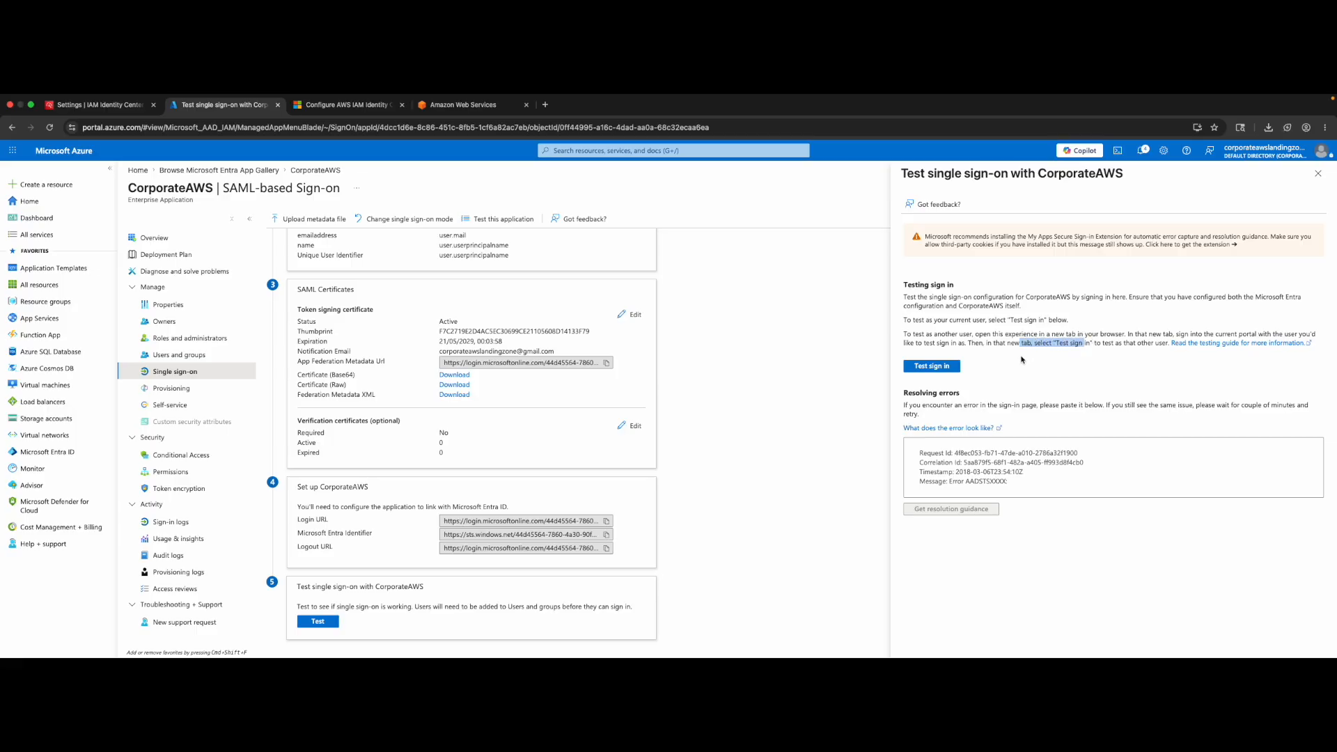
left_click(944, 367)
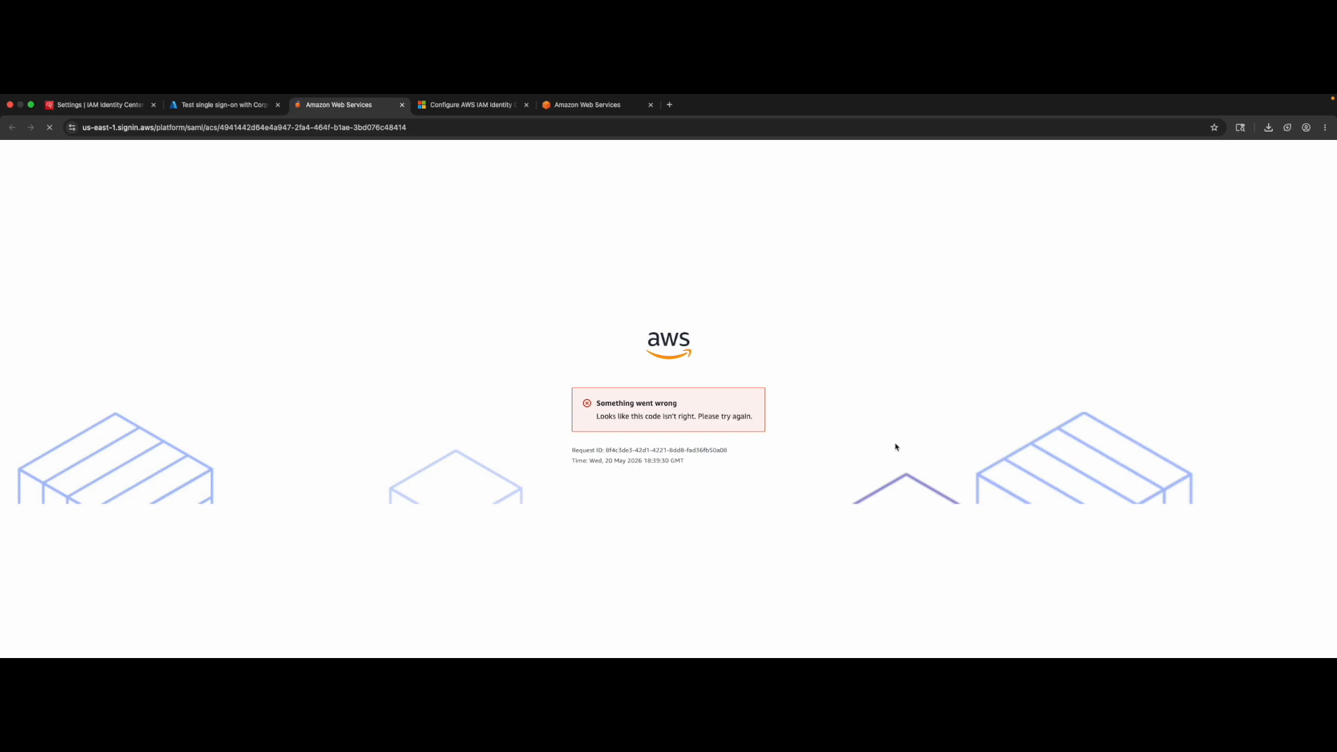
left_click(402, 104)
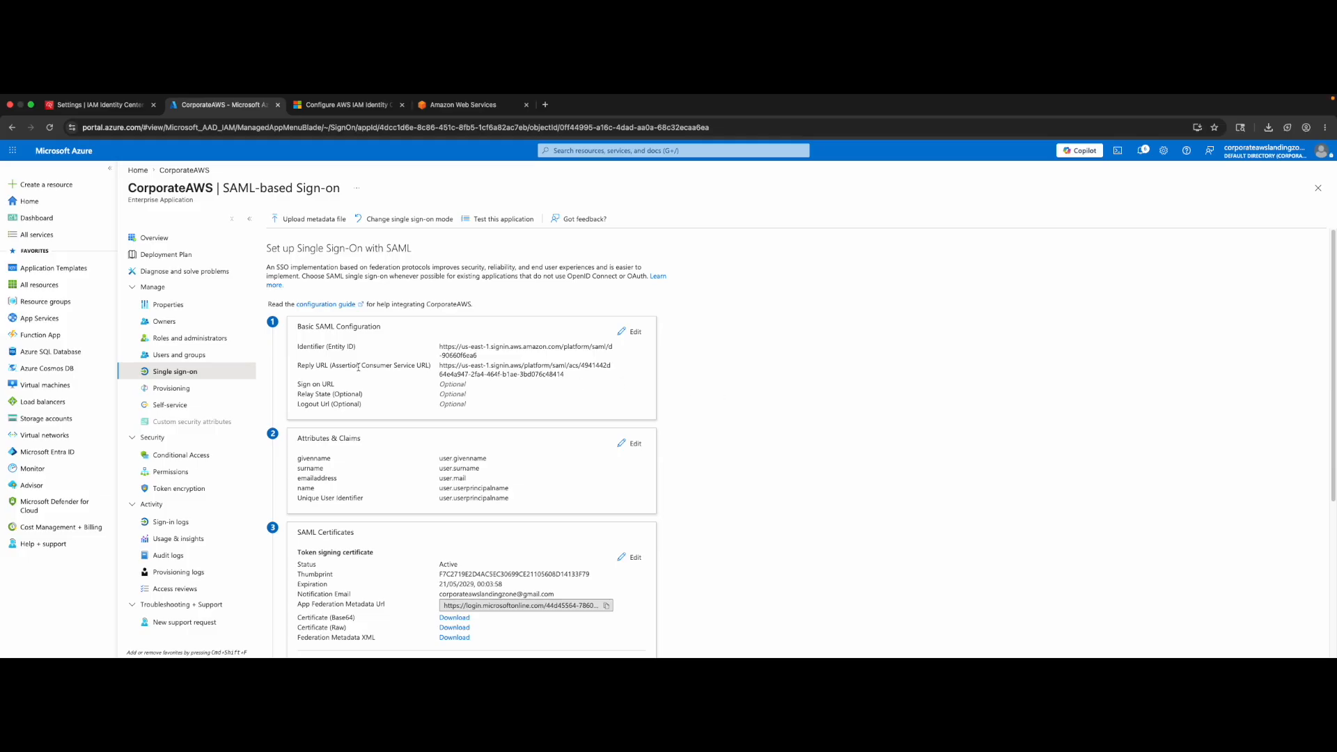
- Open the provisioning overview of CorporateAWS and review its setup stages from creating a configuration to starting provisioning
left_click(177, 391)
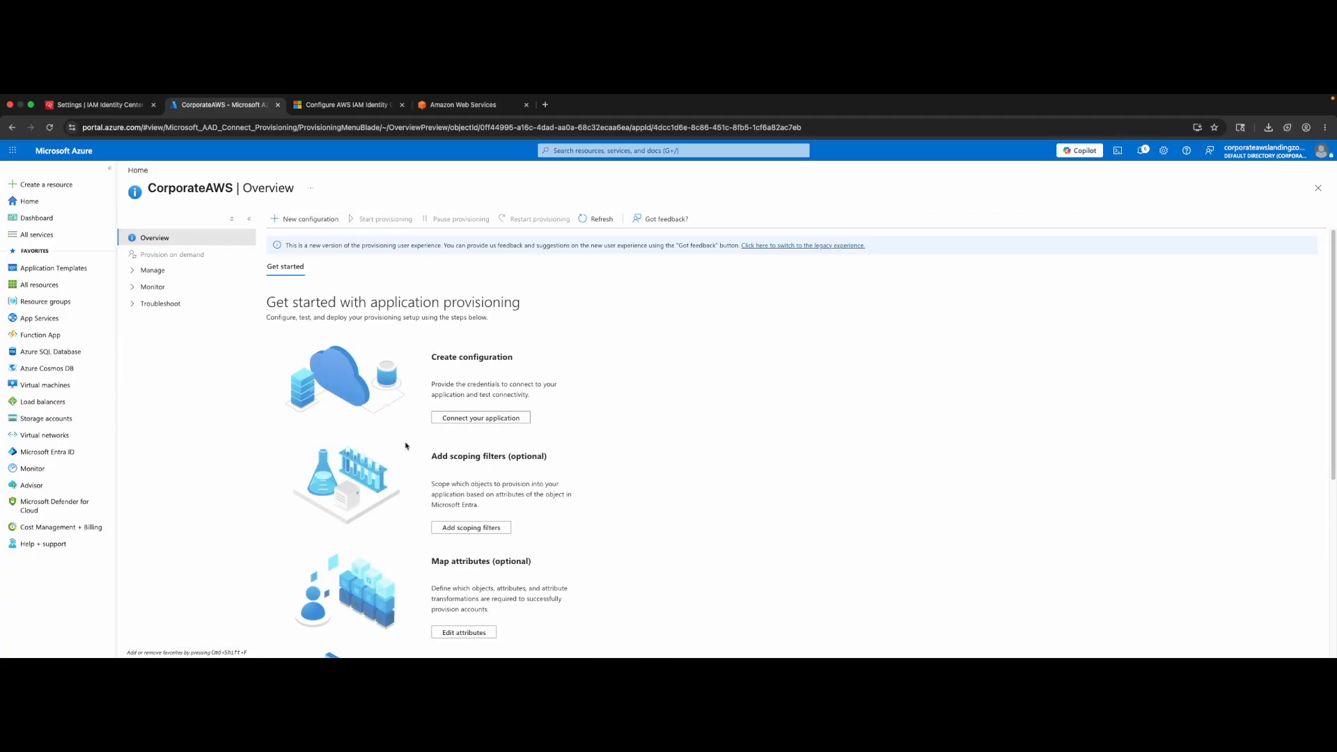
scroll(401, 431, "down", 2)
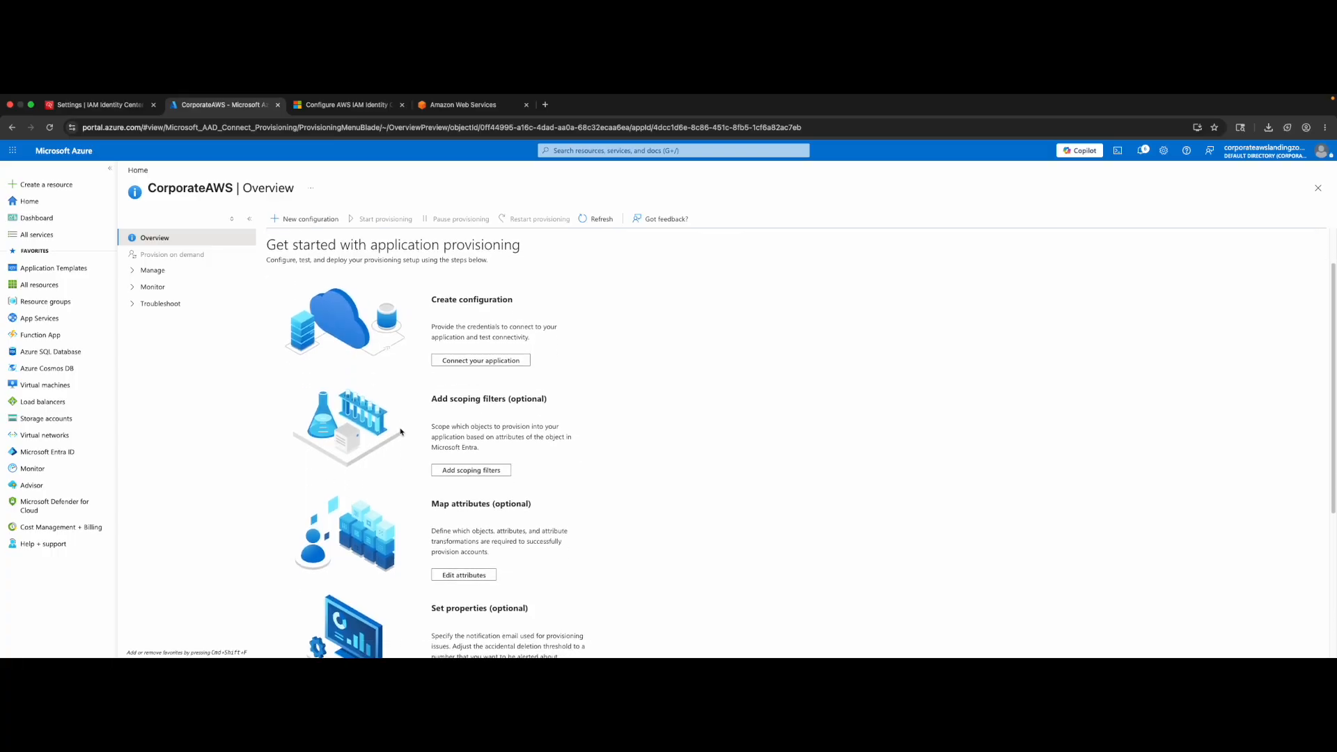
scroll(401, 431, "down", 4)
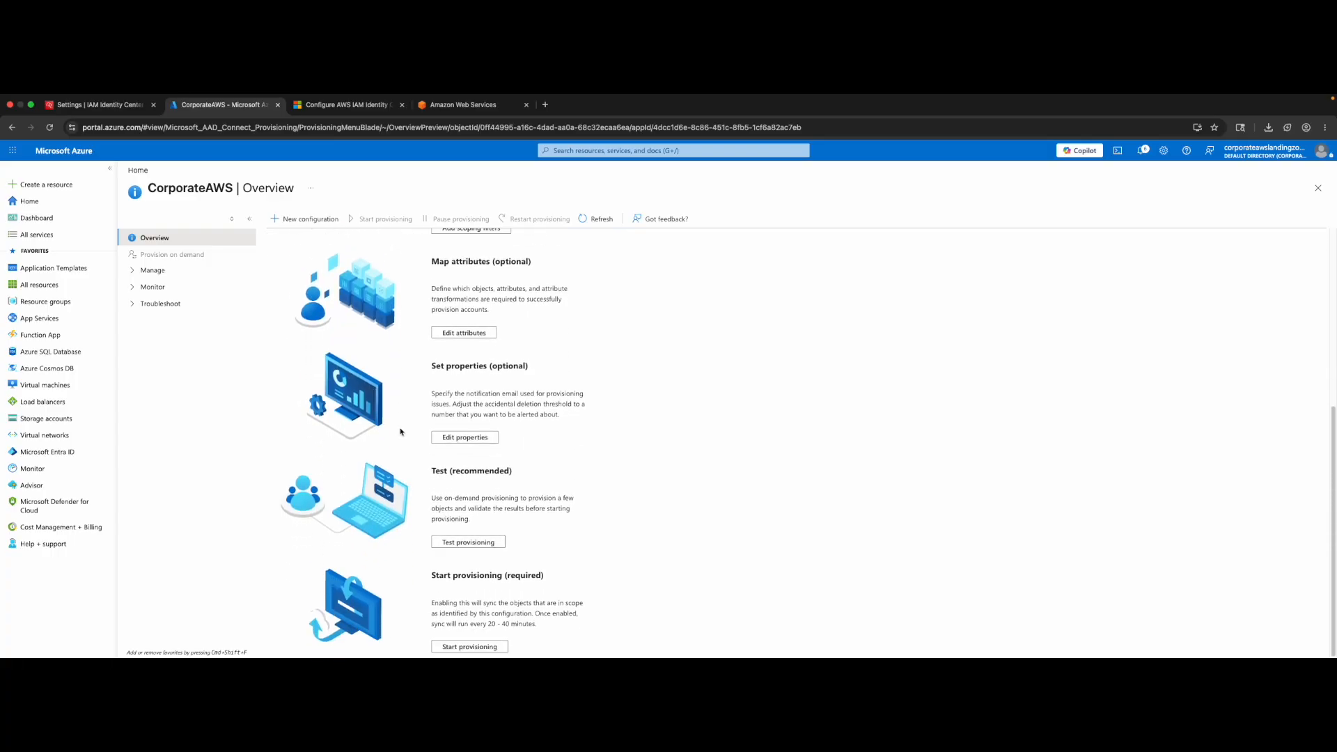
scroll(400, 432, "up", 5)
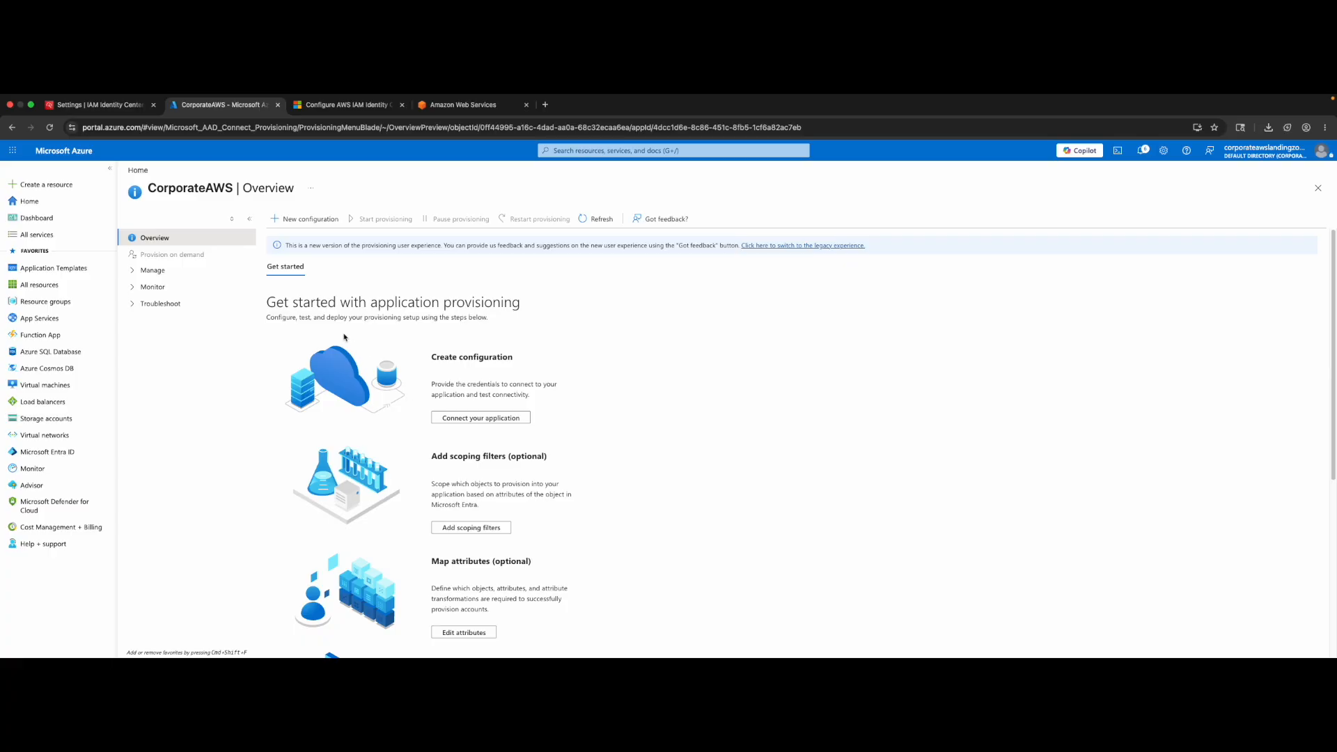
- Switch to AWS IAM Identity Center, open the list of users and select the manually created user
key("ctrl+shift+Tab")
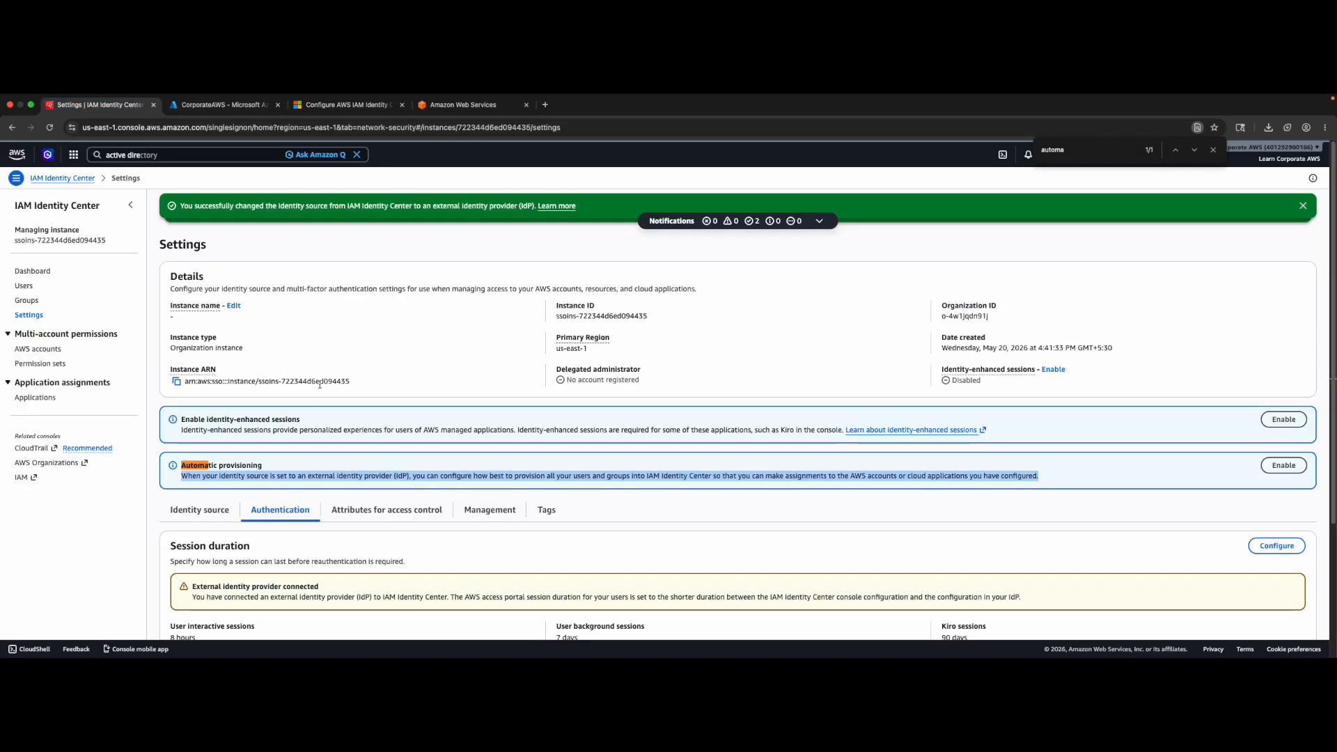
left_click(24, 286)
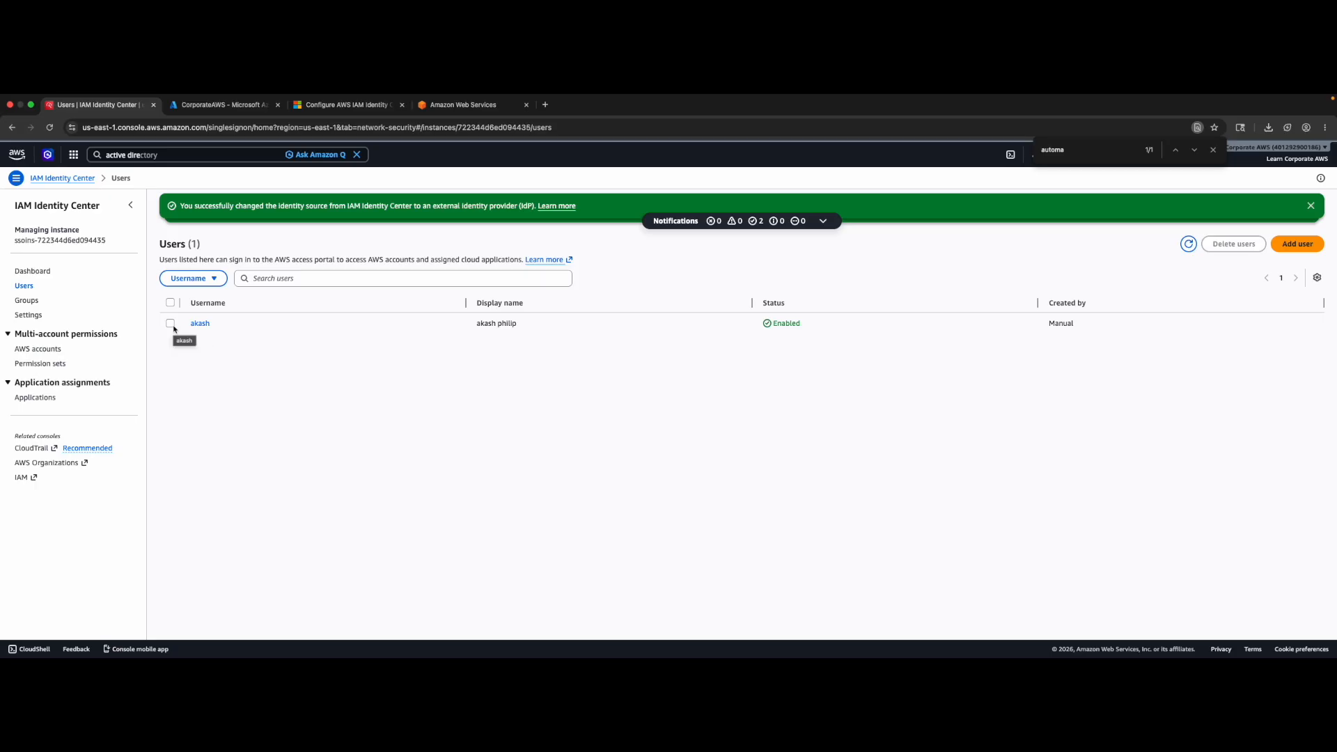
left_click(170, 324)
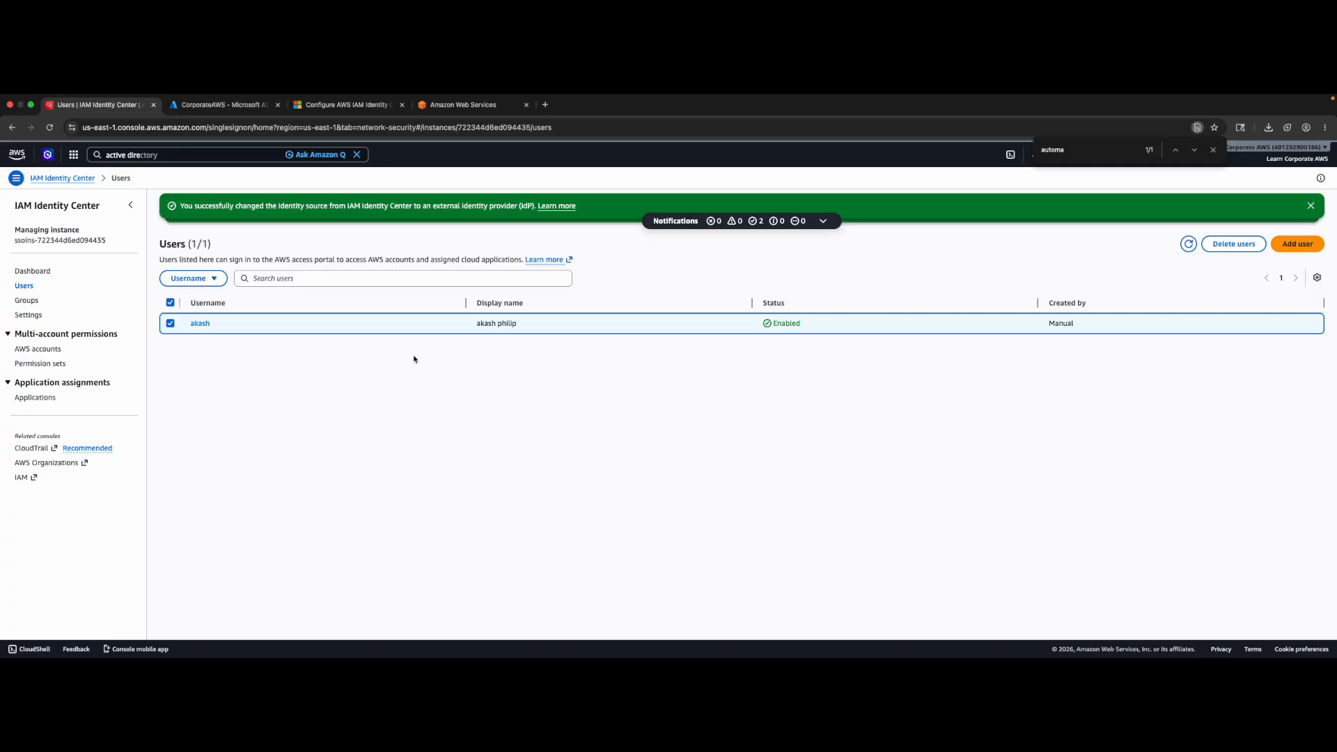
- Check the CorporateAWS application provisioning introduction in Azure and return to the IAM Identity Center settings
left_click(222, 106)
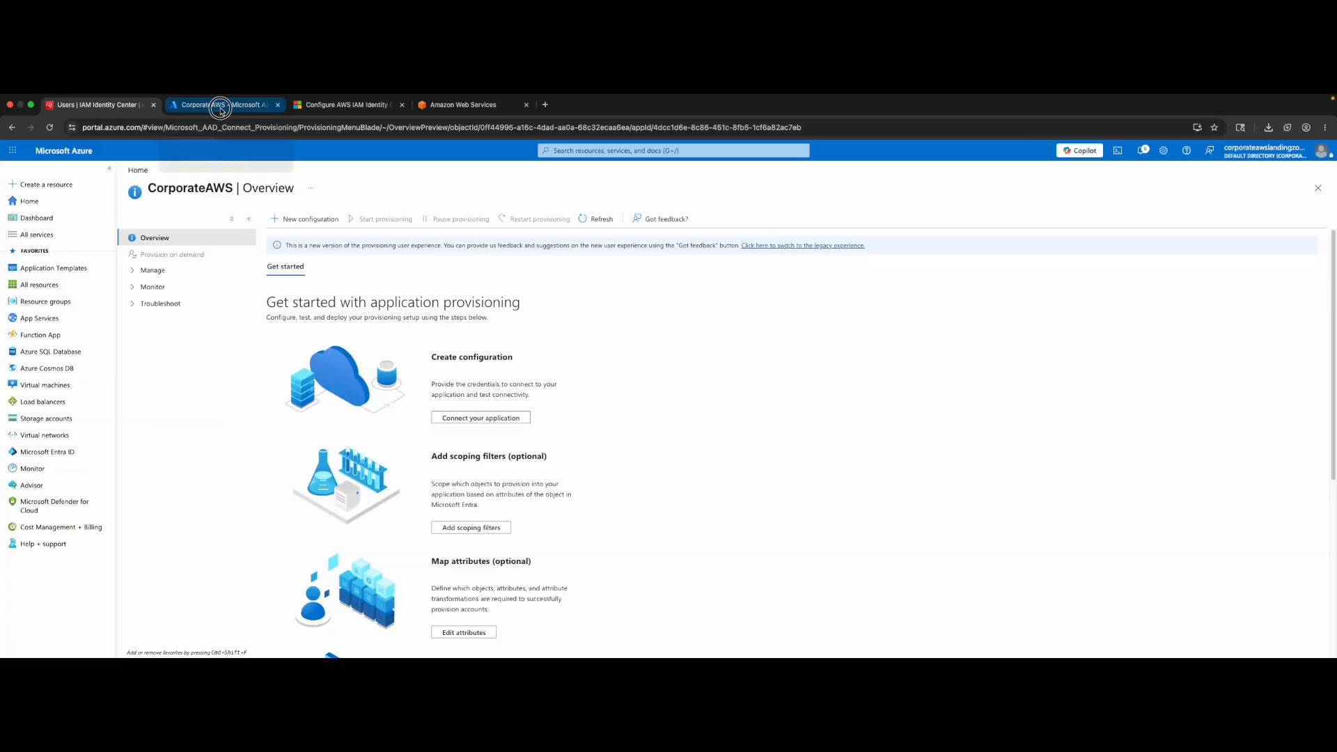
left_click_drag(328, 303, 499, 304)
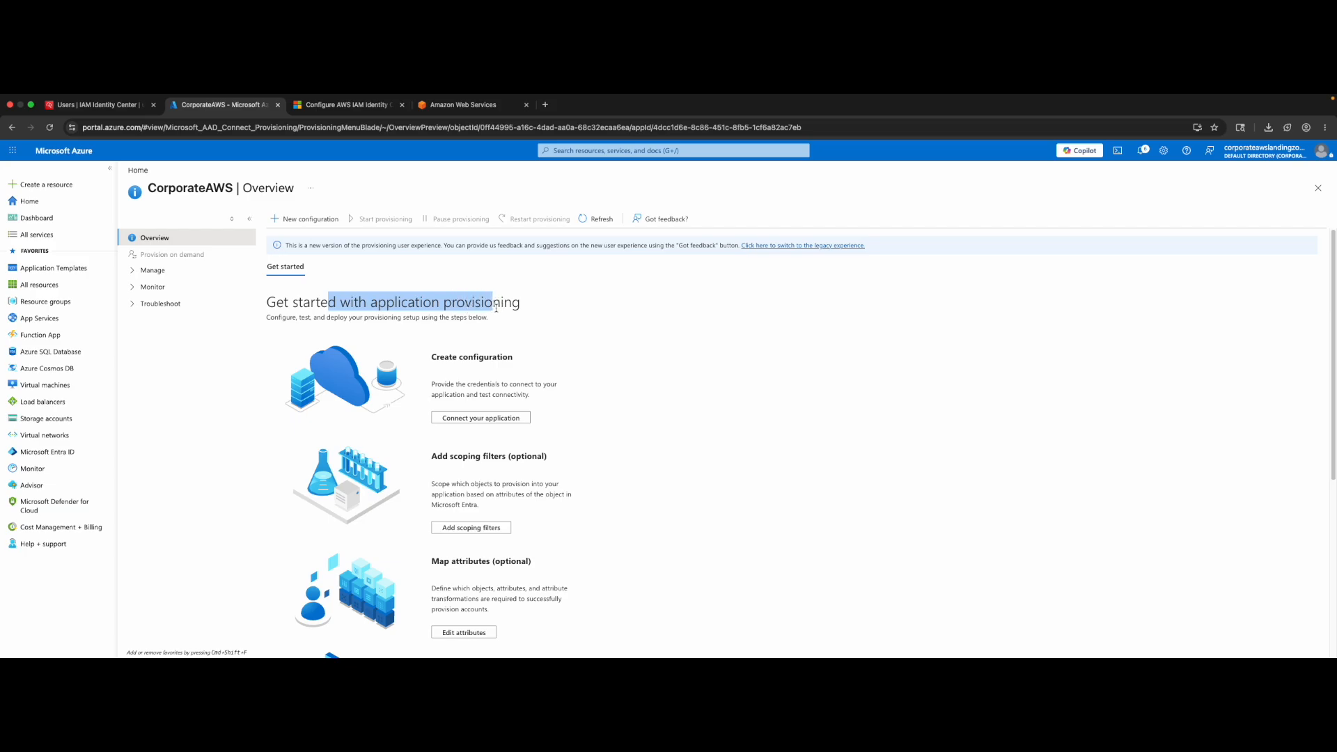
left_click(74, 107)
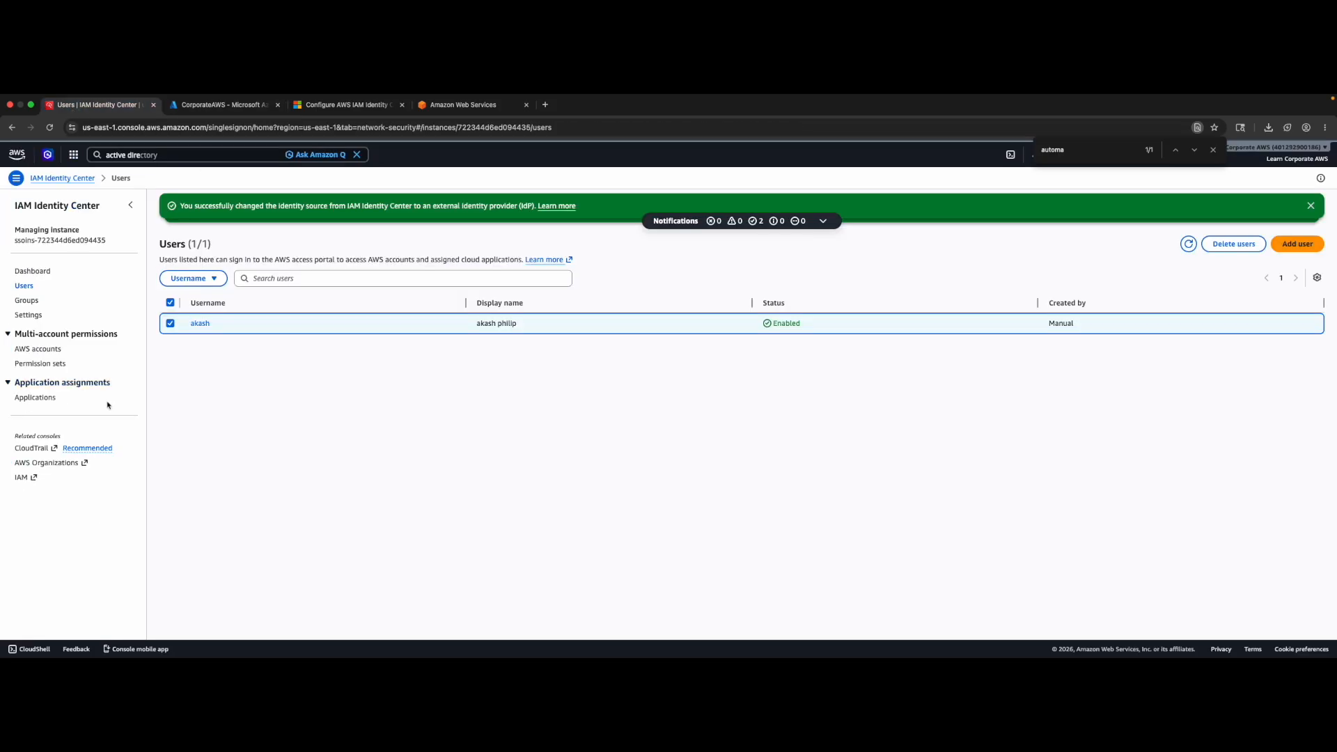
left_click(32, 316)
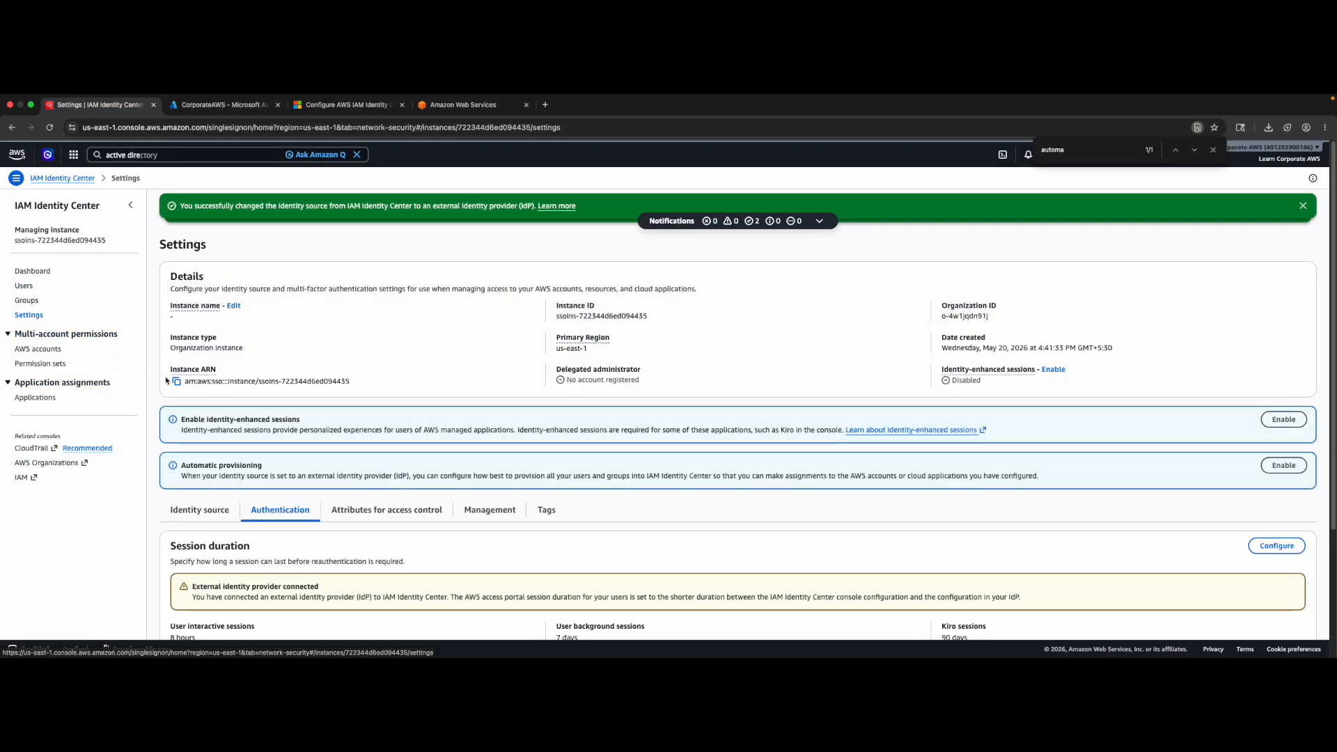
- Enable automatic provisioning in the IAM Identity Center settings and read the note about saving the access token
scroll(350, 423, "down", 3)
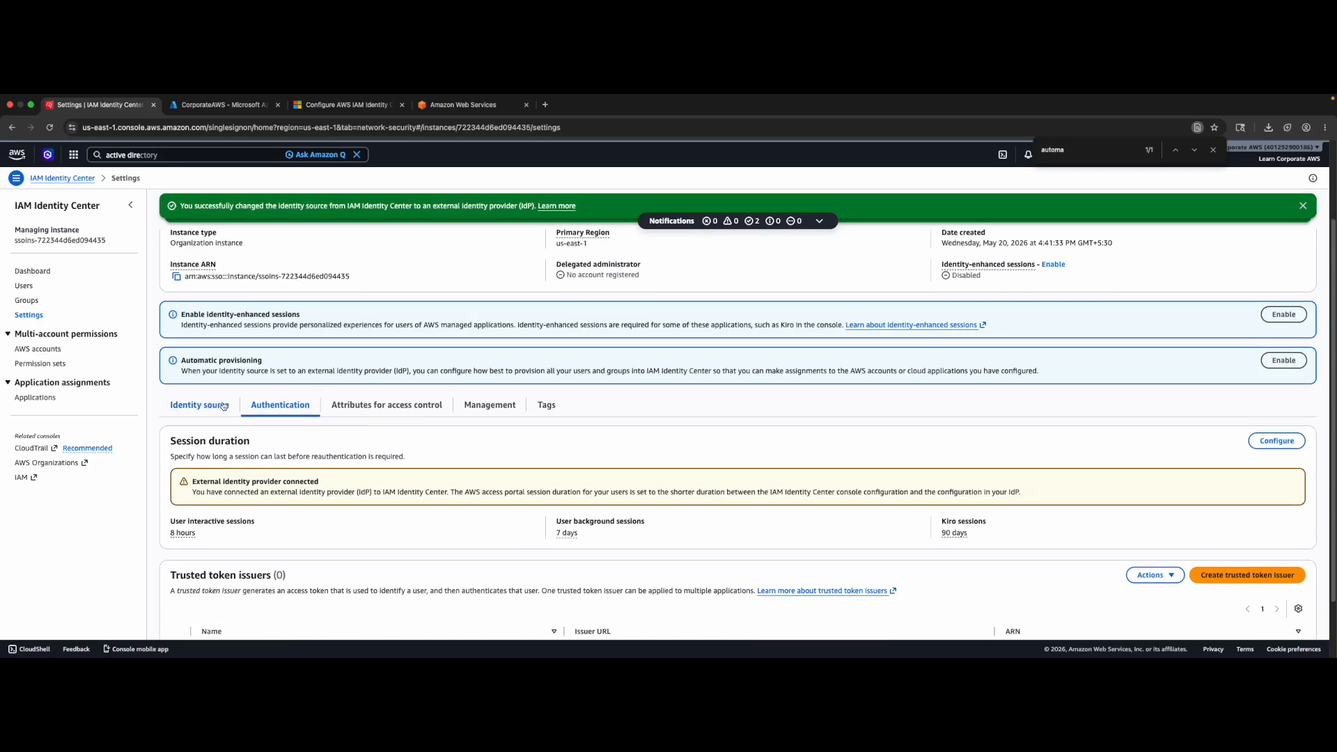
scroll(230, 408, "up", 3)
left_click_drag(181, 459, 964, 471)
left_click(964, 470)
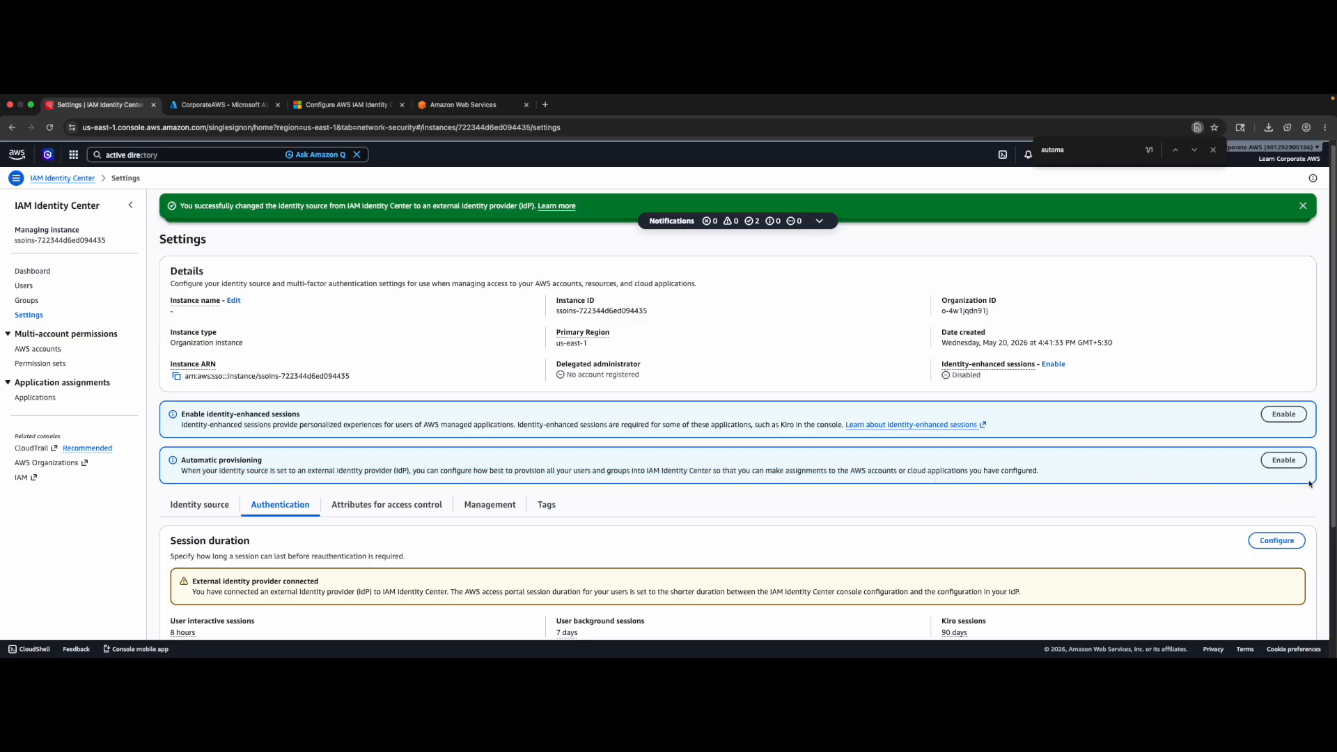
left_click(1293, 461)
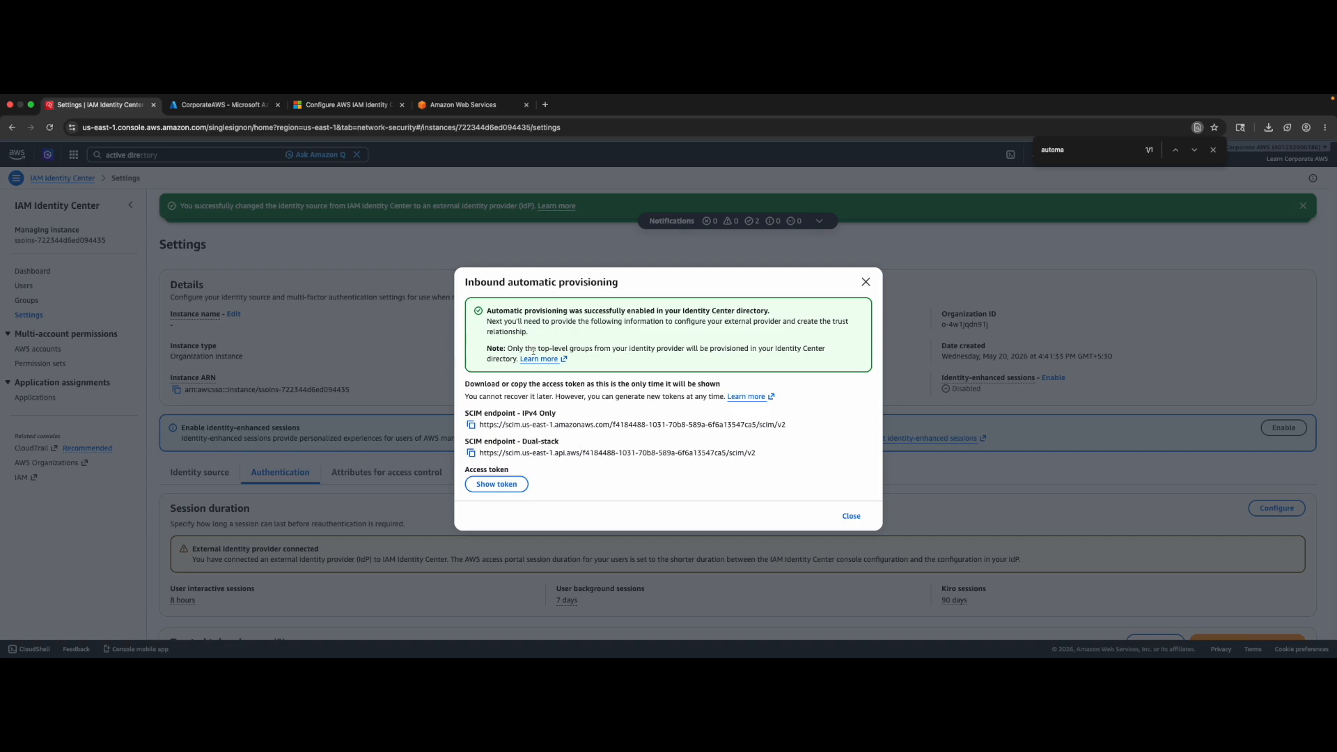
triple_click(508, 384)
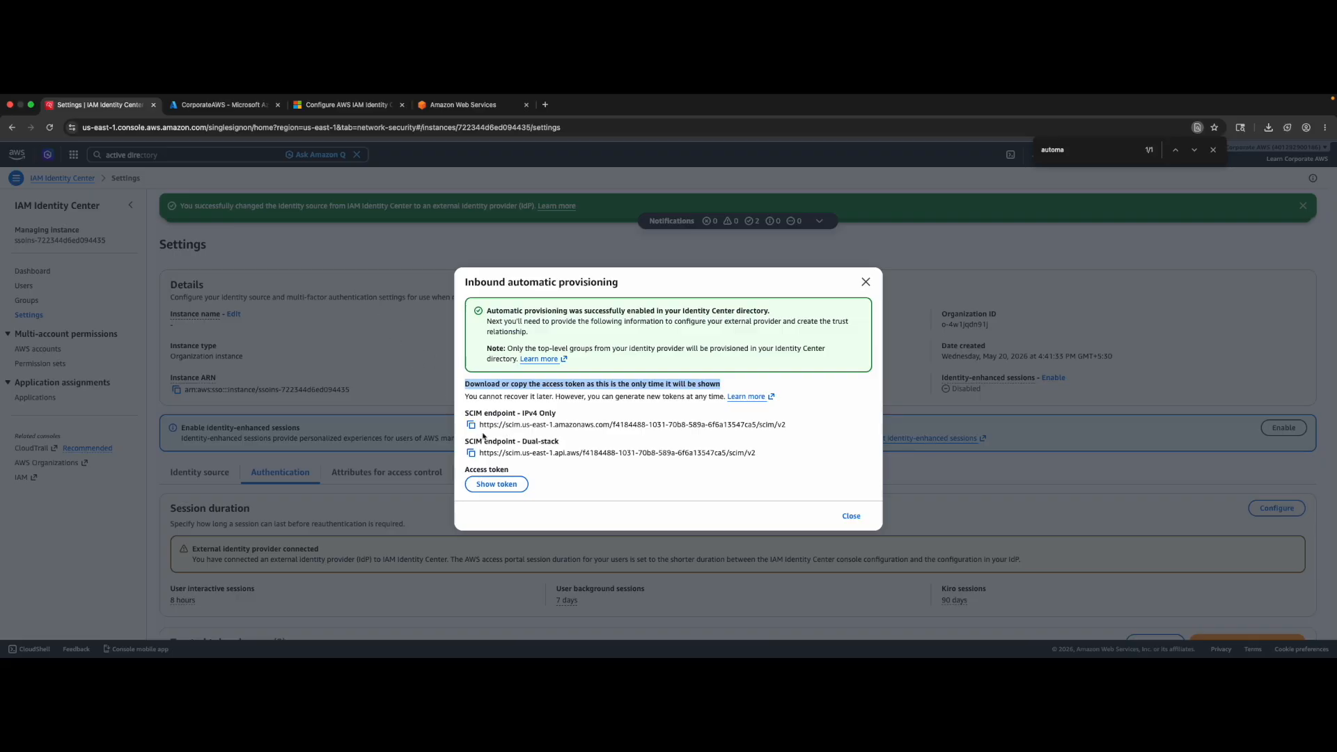
- Switch to CorporateAWS in the Azure portal, check its provisioning mode page and return to the provisioning overview
left_click(222, 104)
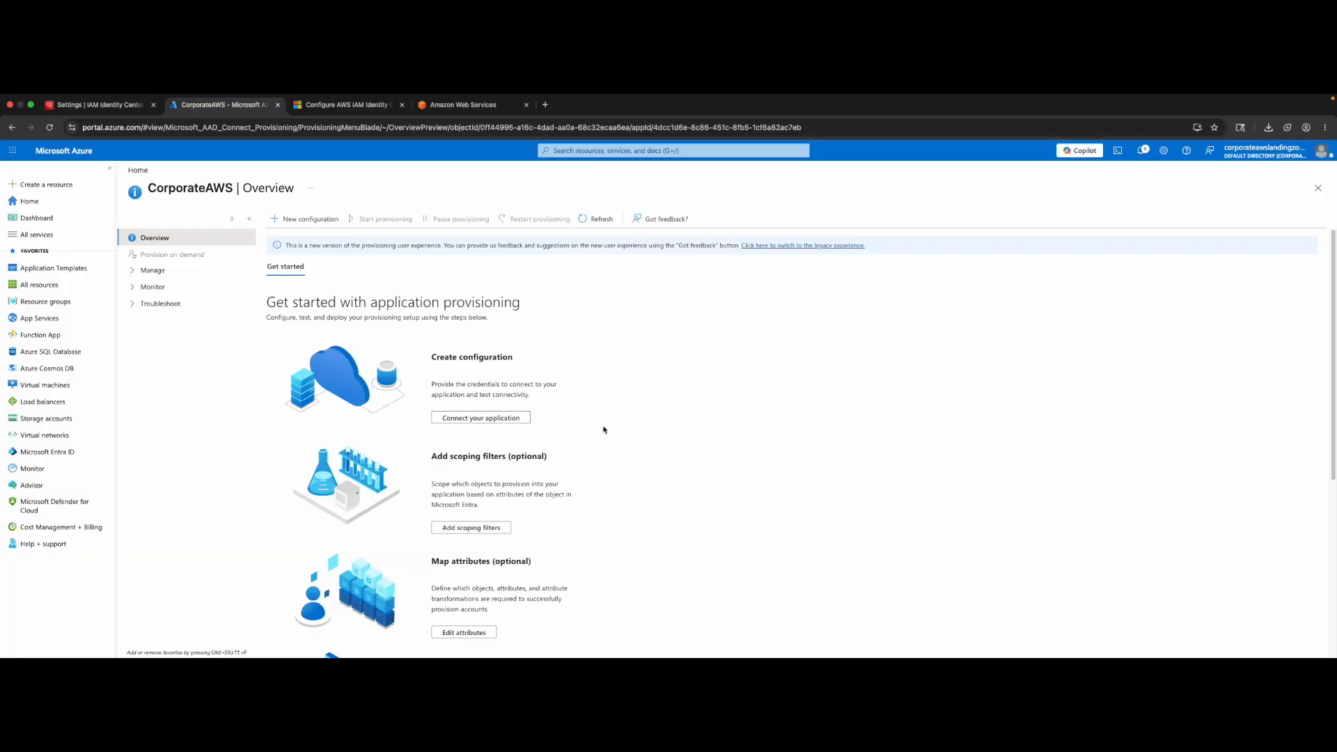
scroll(604, 426, "down", 5)
scroll(605, 427, "up", 4)
scroll(607, 427, "up", 1)
left_click(152, 286)
left_click(152, 271)
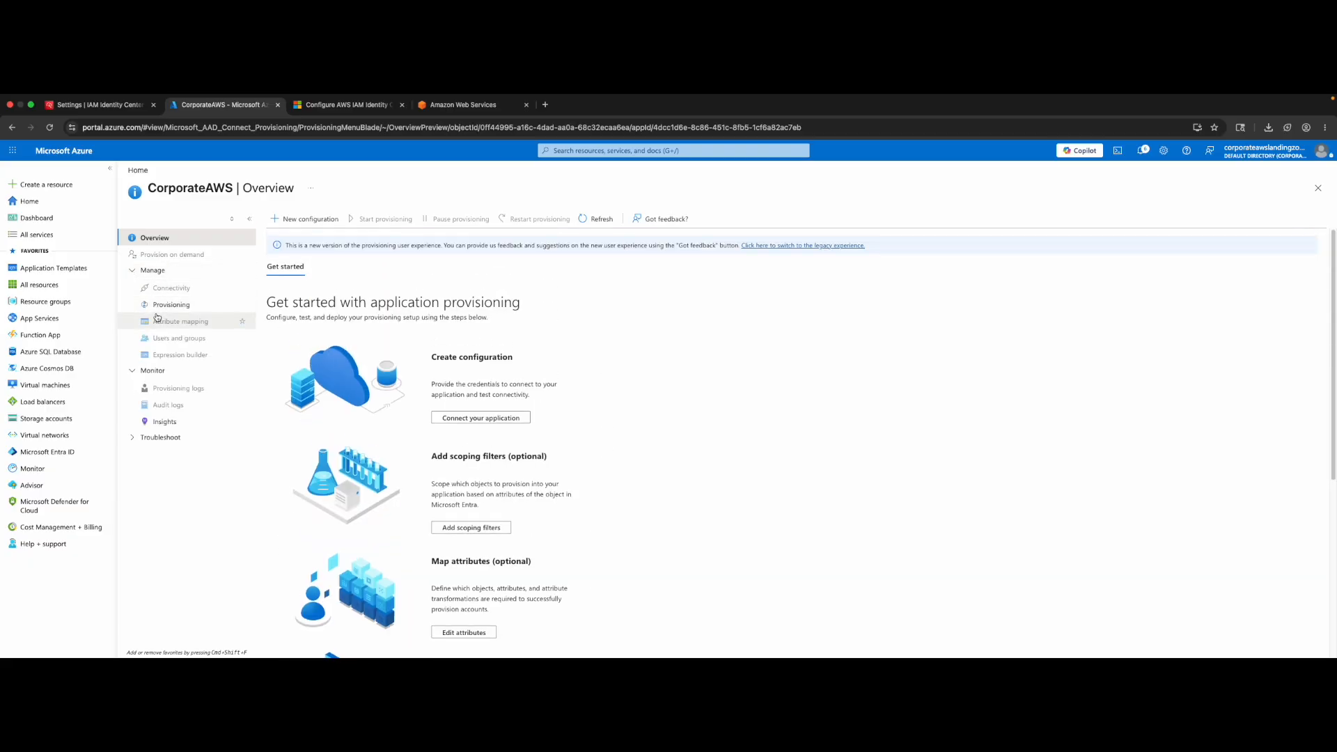
left_click(172, 304)
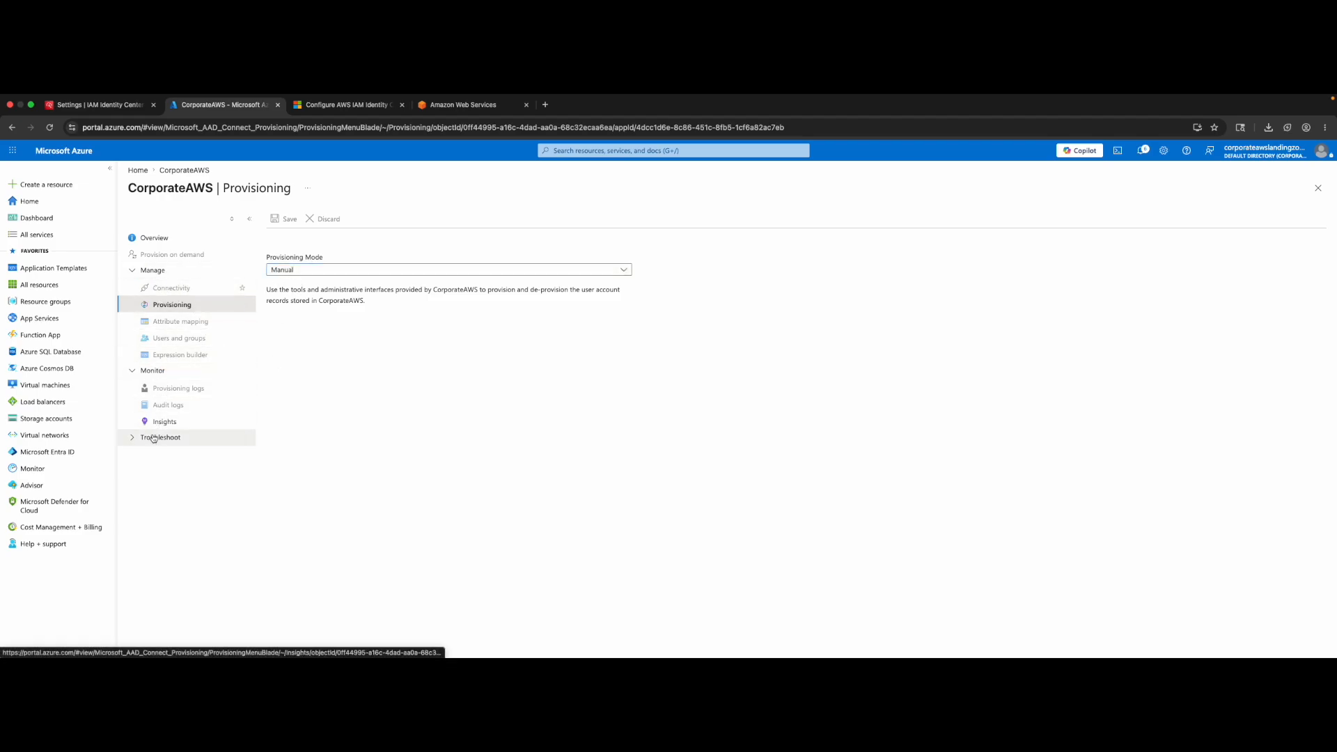
left_click(158, 242)
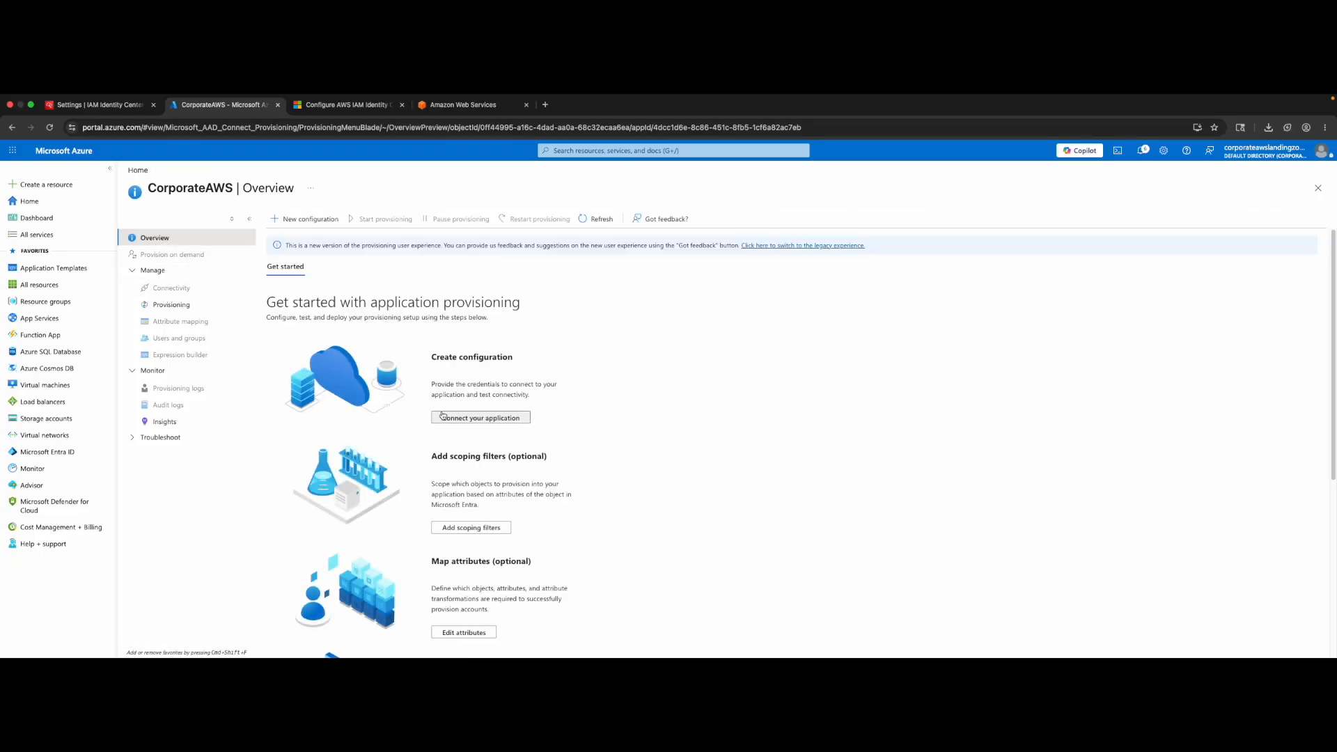
- Start connecting the application in a new provisioning configuration and fill the tenant URL with the IPv4-only SCIM endpoint from IAM Identity Center
left_click_drag(434, 386, 567, 395)
left_click(568, 394)
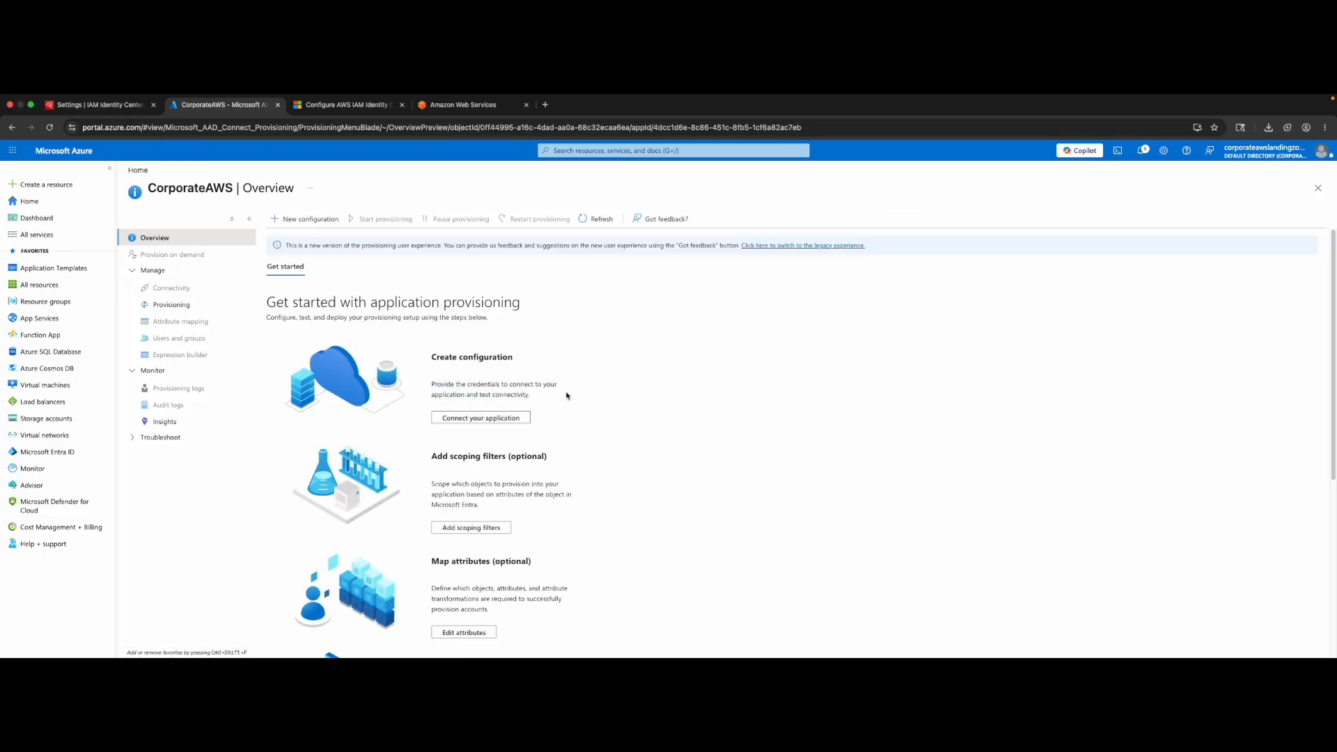
left_click(518, 418)
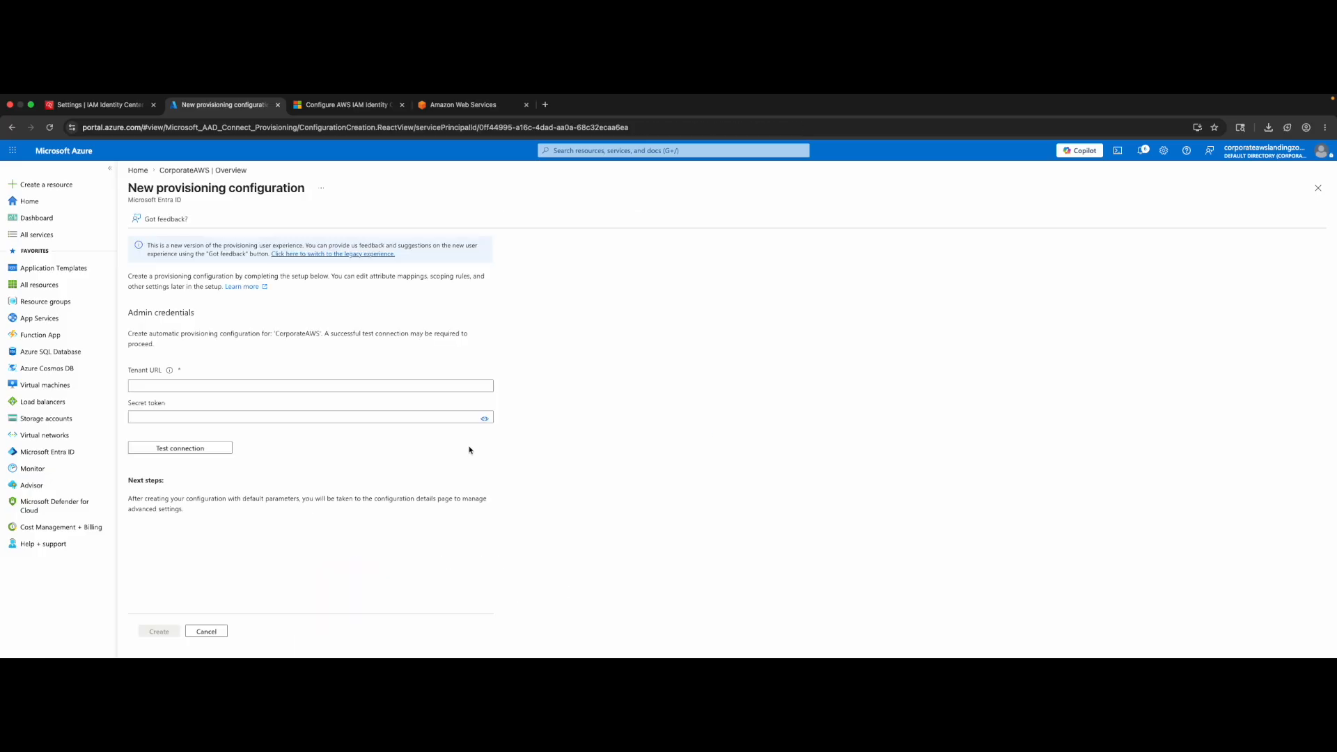
key("ctrl+shift+Tab")
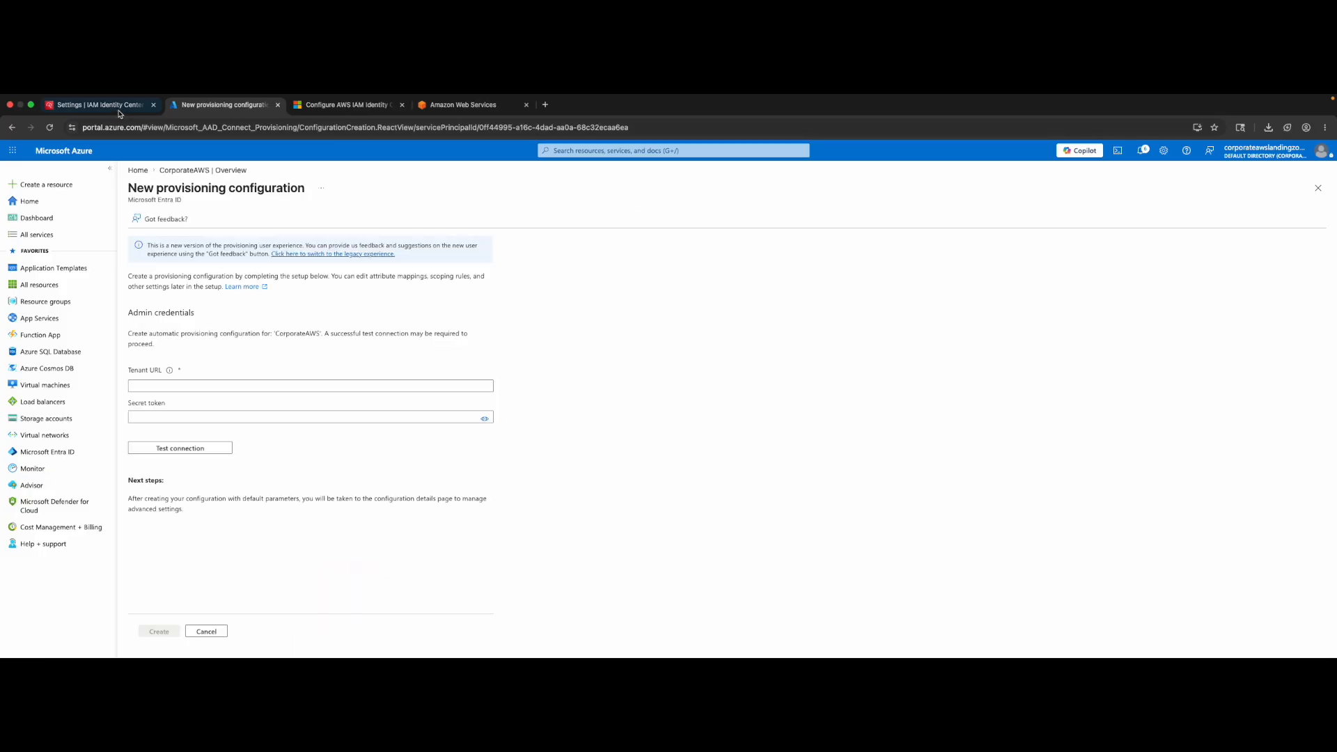
left_click(470, 425)
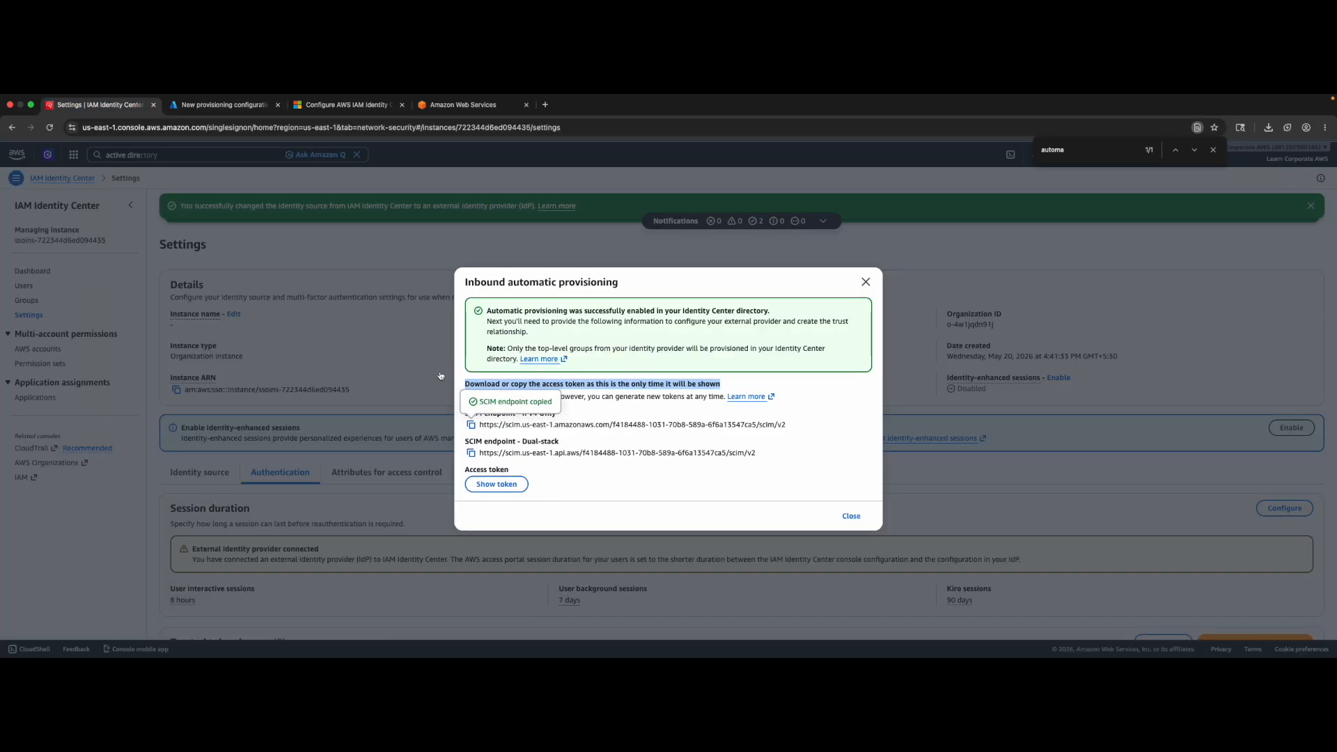
left_click(216, 105)
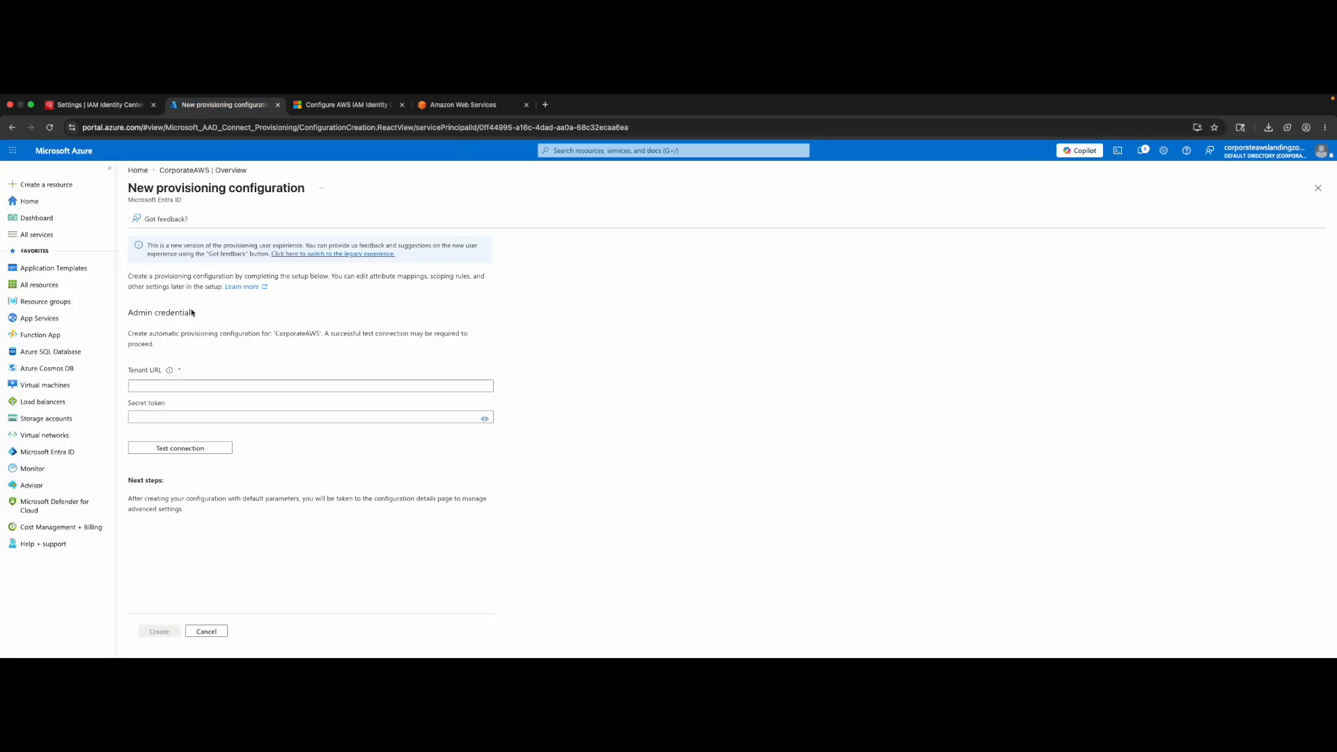
right_click(171, 387)
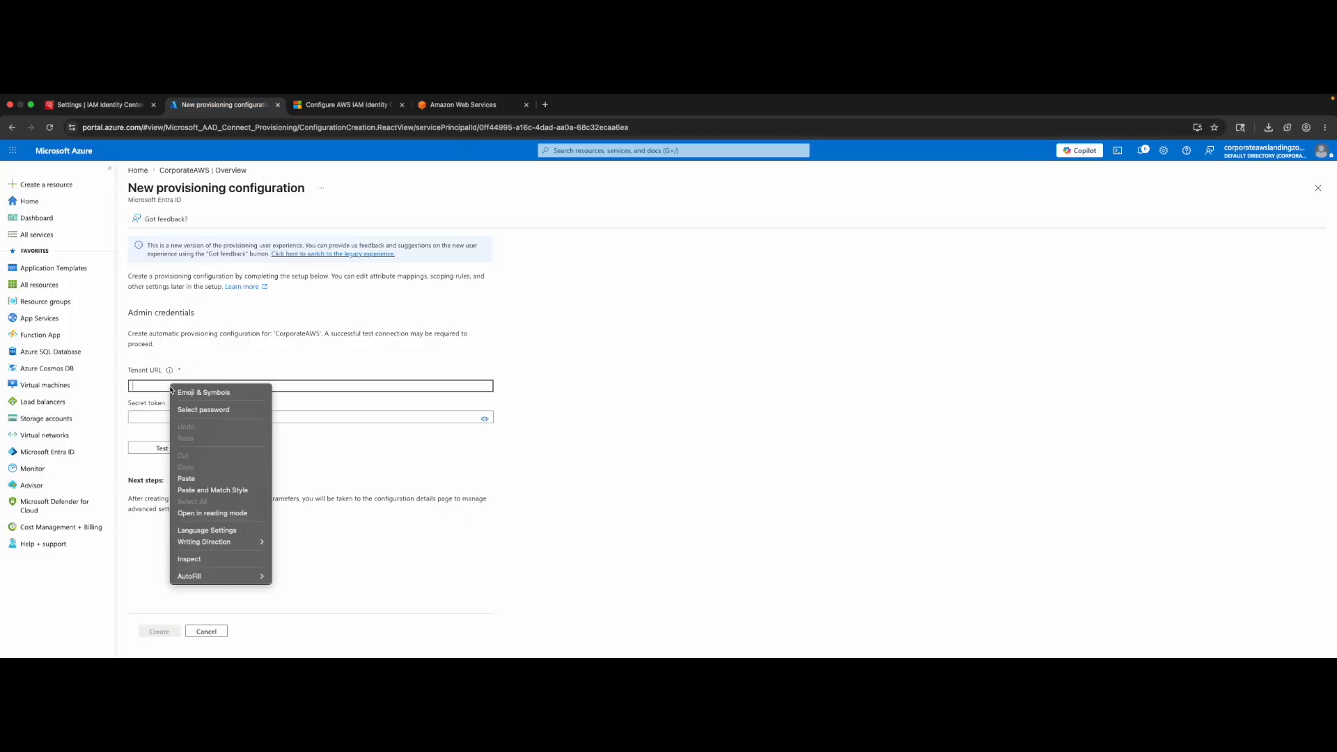
left_click(188, 476)
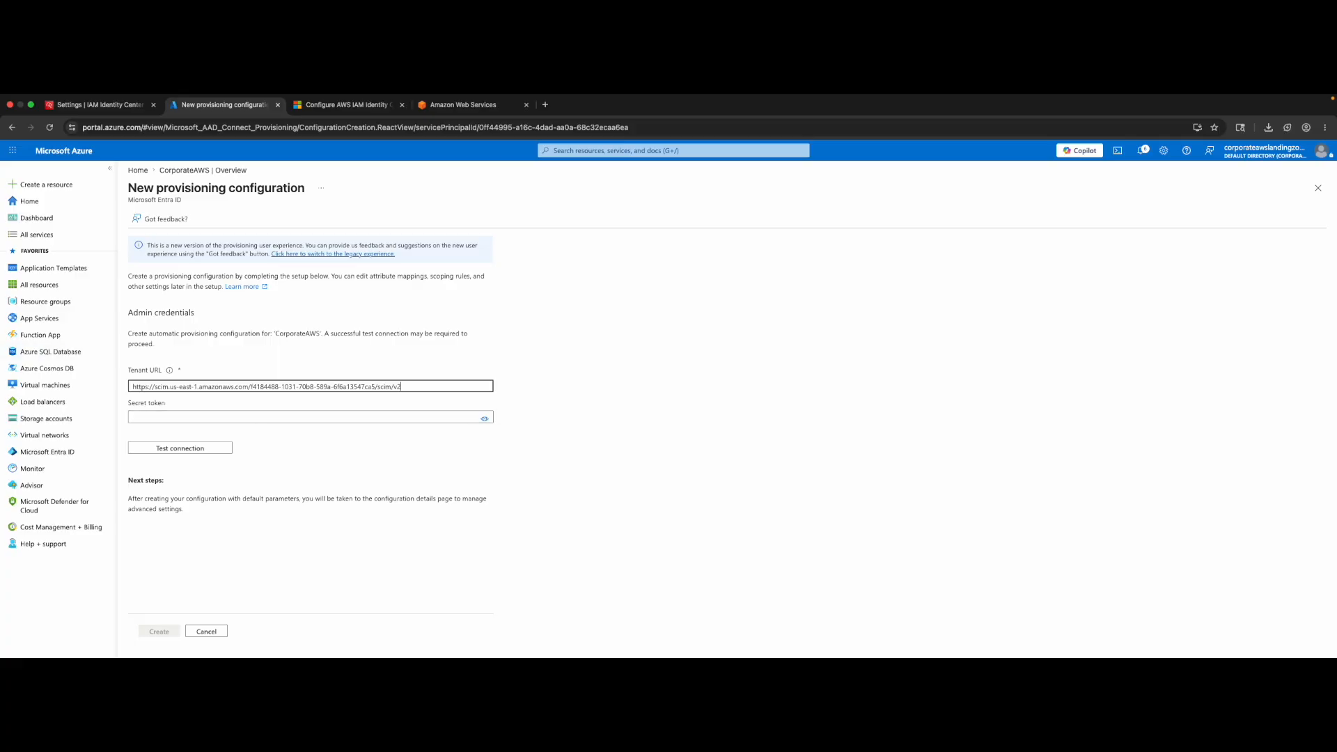
- Paste the access token as the secret token, test the connection and create the provisioning configuration
left_click(221, 416)
right_click(221, 416)
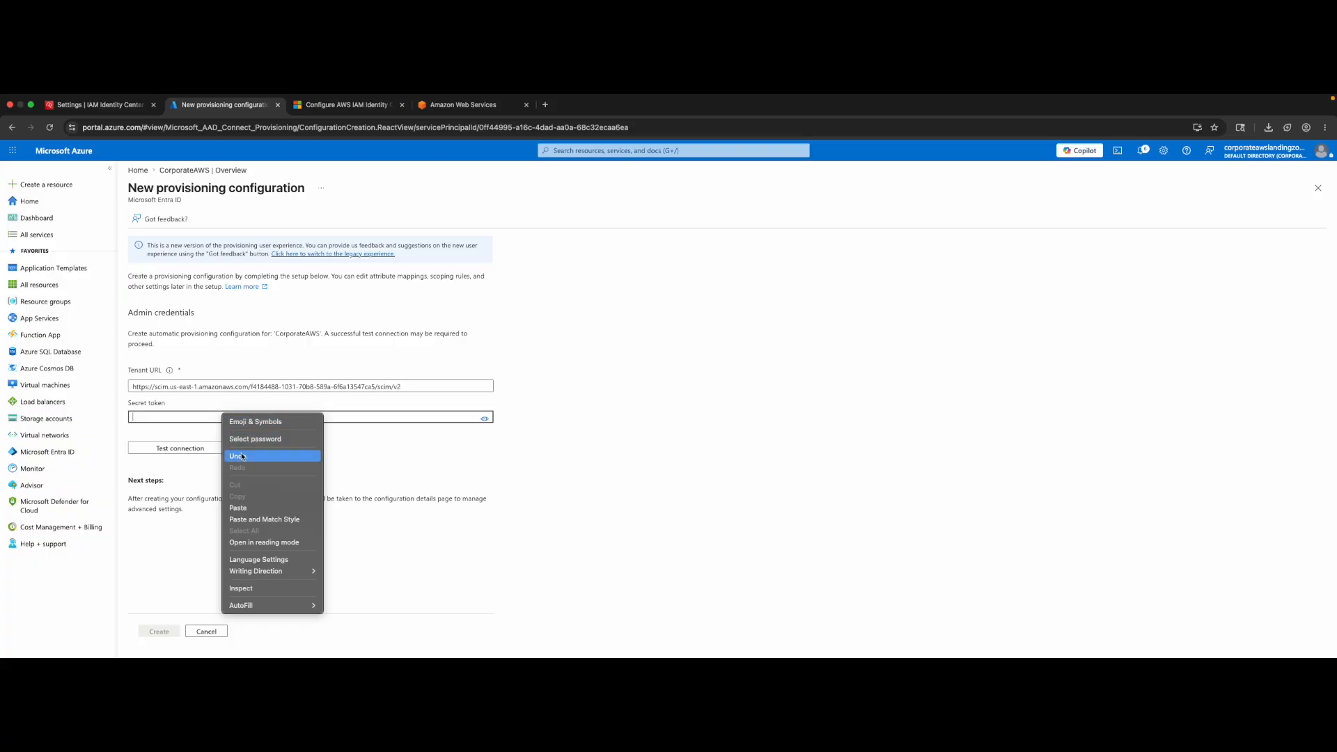
left_click(246, 508)
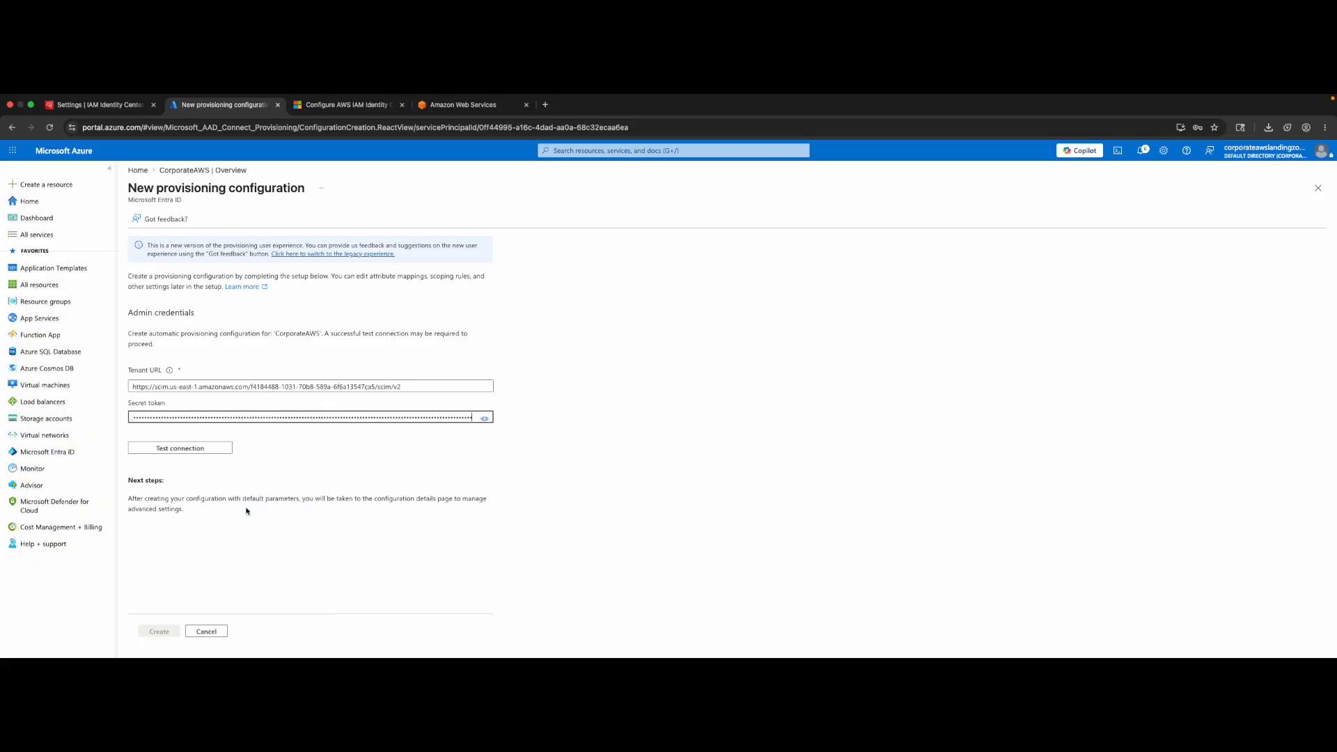
left_click(184, 453)
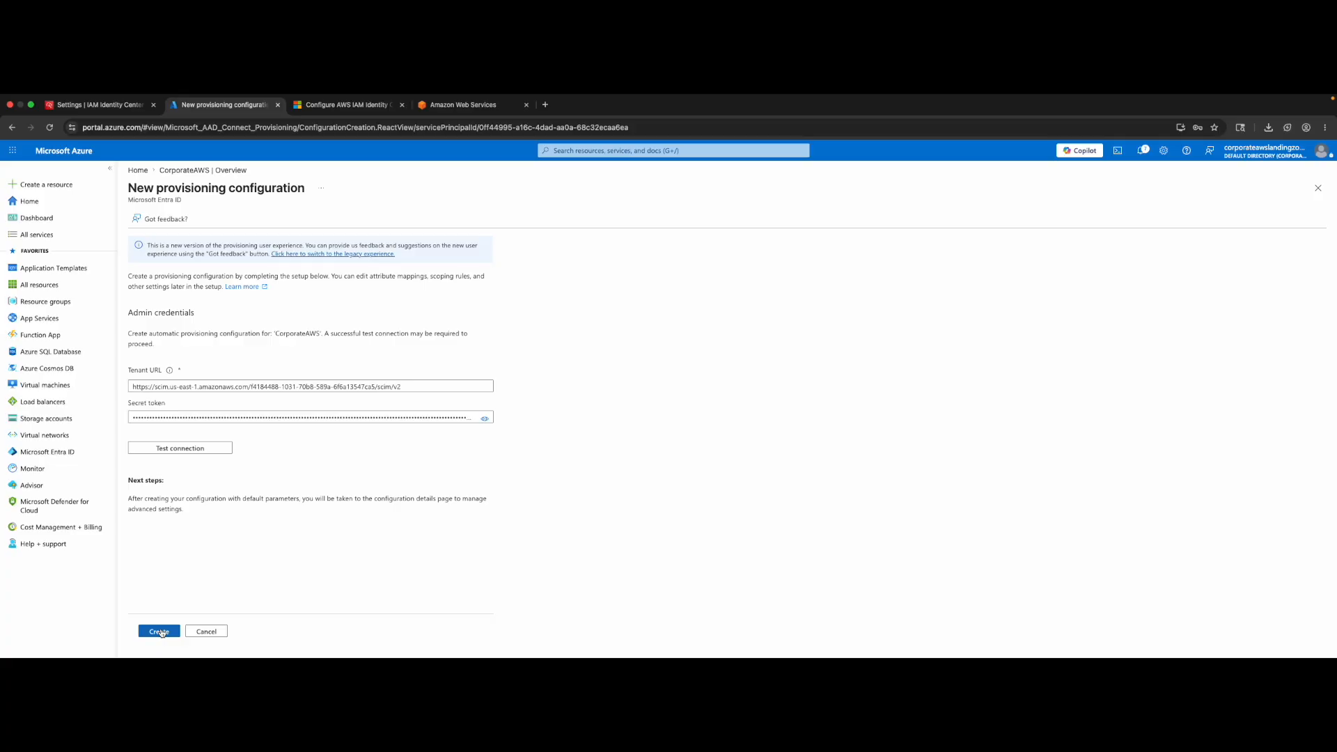
left_click(160, 631)
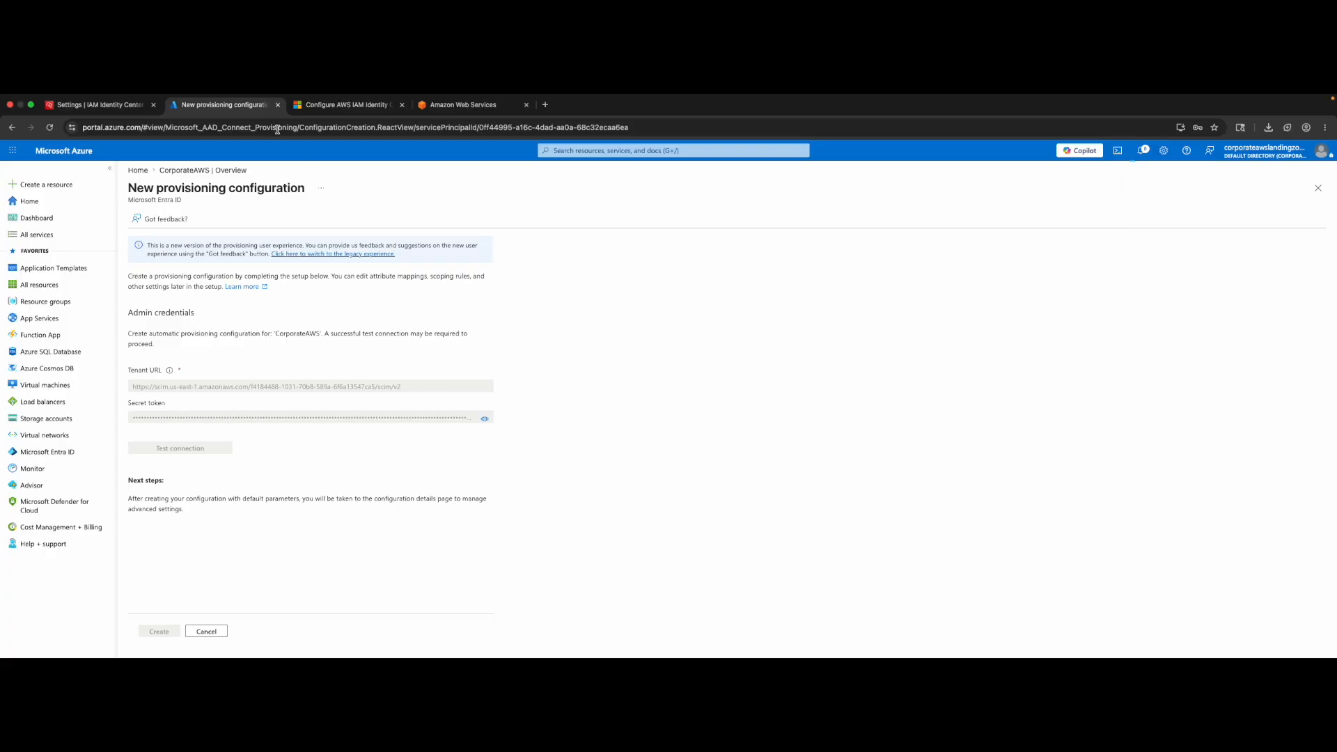
- Return to IAM Identity Center, close the inbound automatic provisioning dialog and reload the settings page
left_click(88, 106)
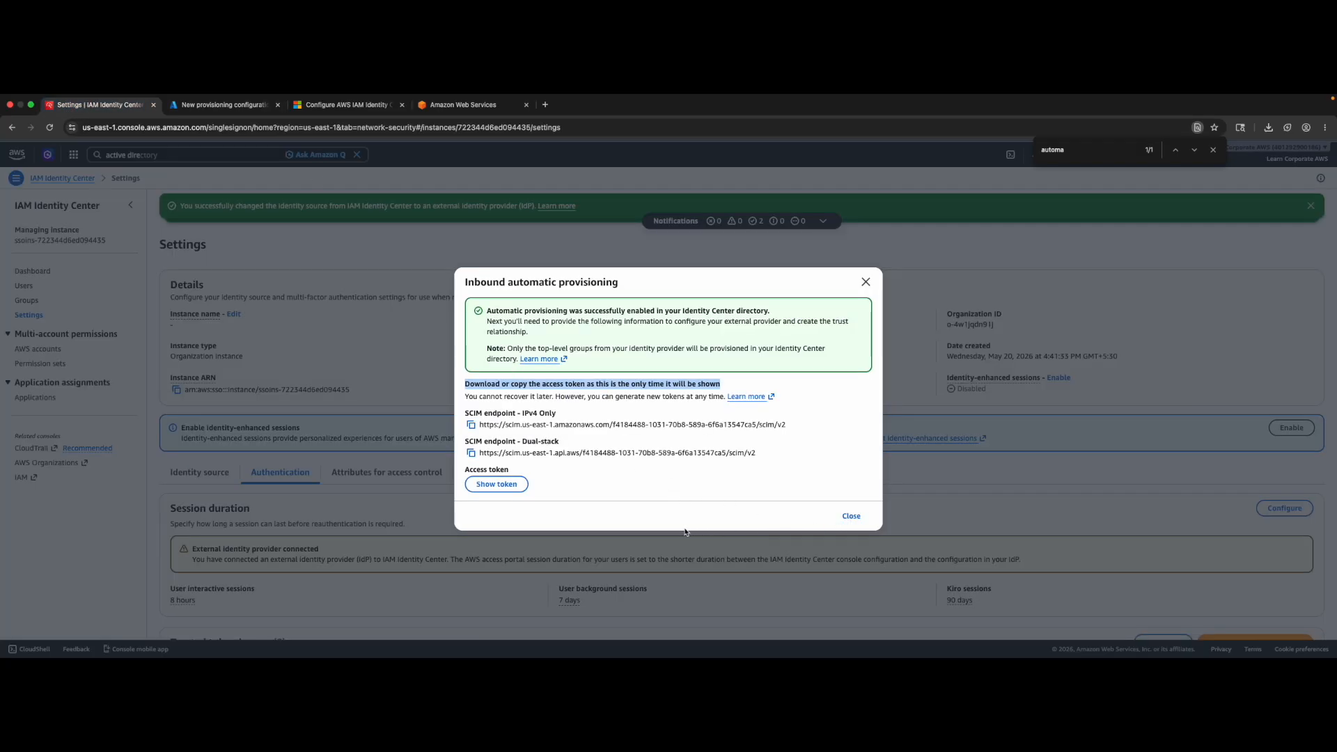
left_click(656, 527)
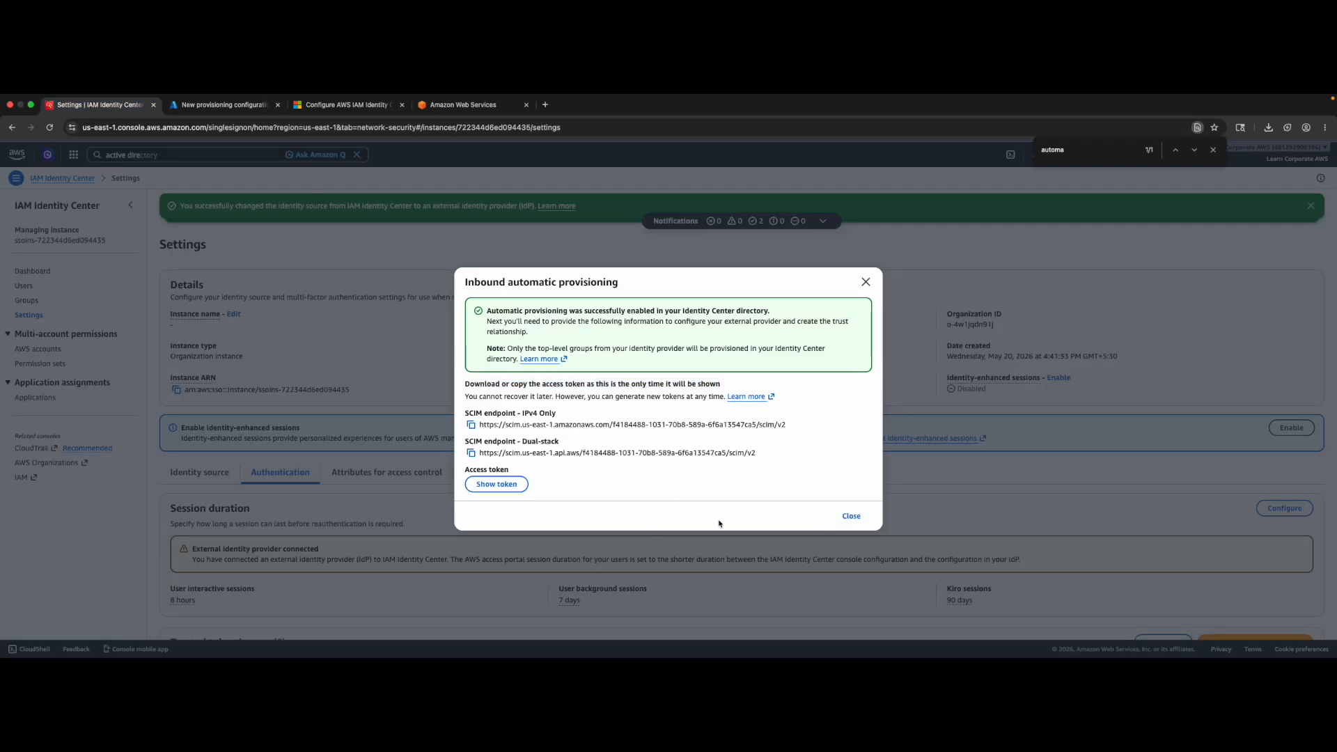
left_click(849, 516)
scroll(846, 522, "down", 2)
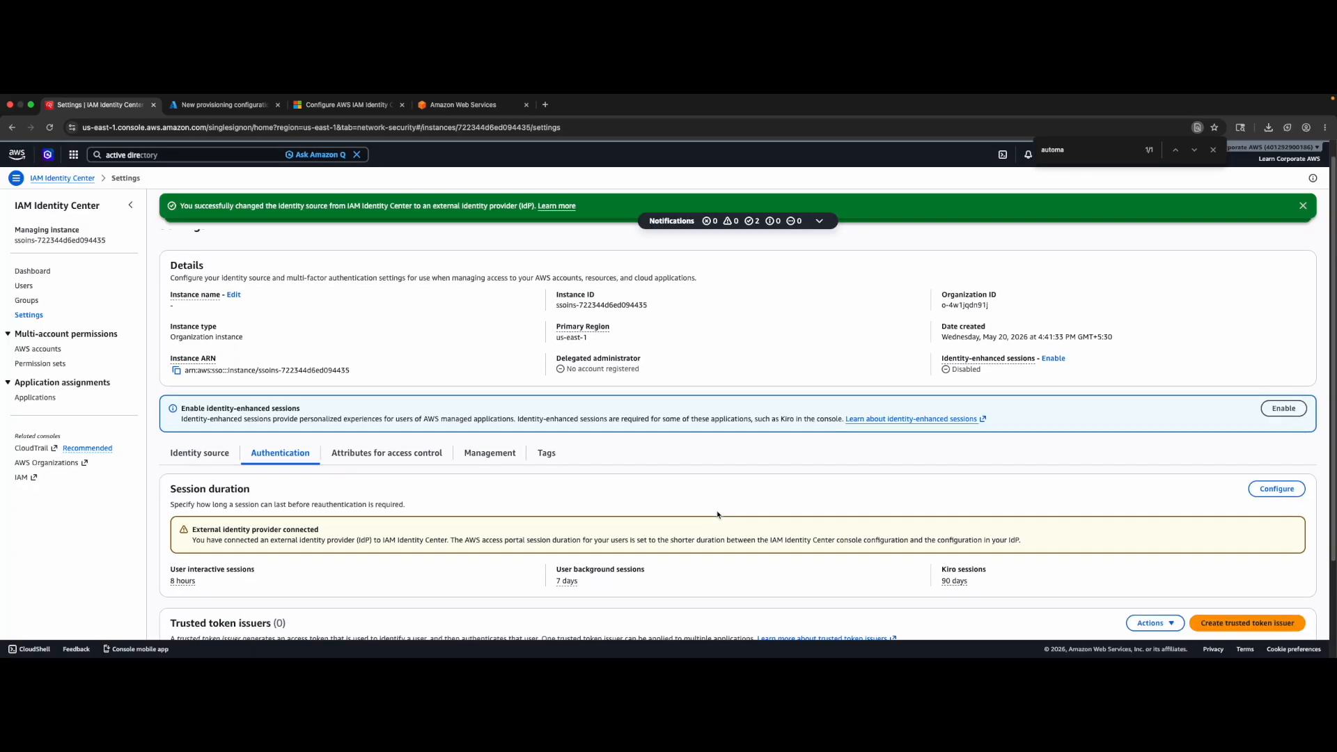
left_click(49, 127)
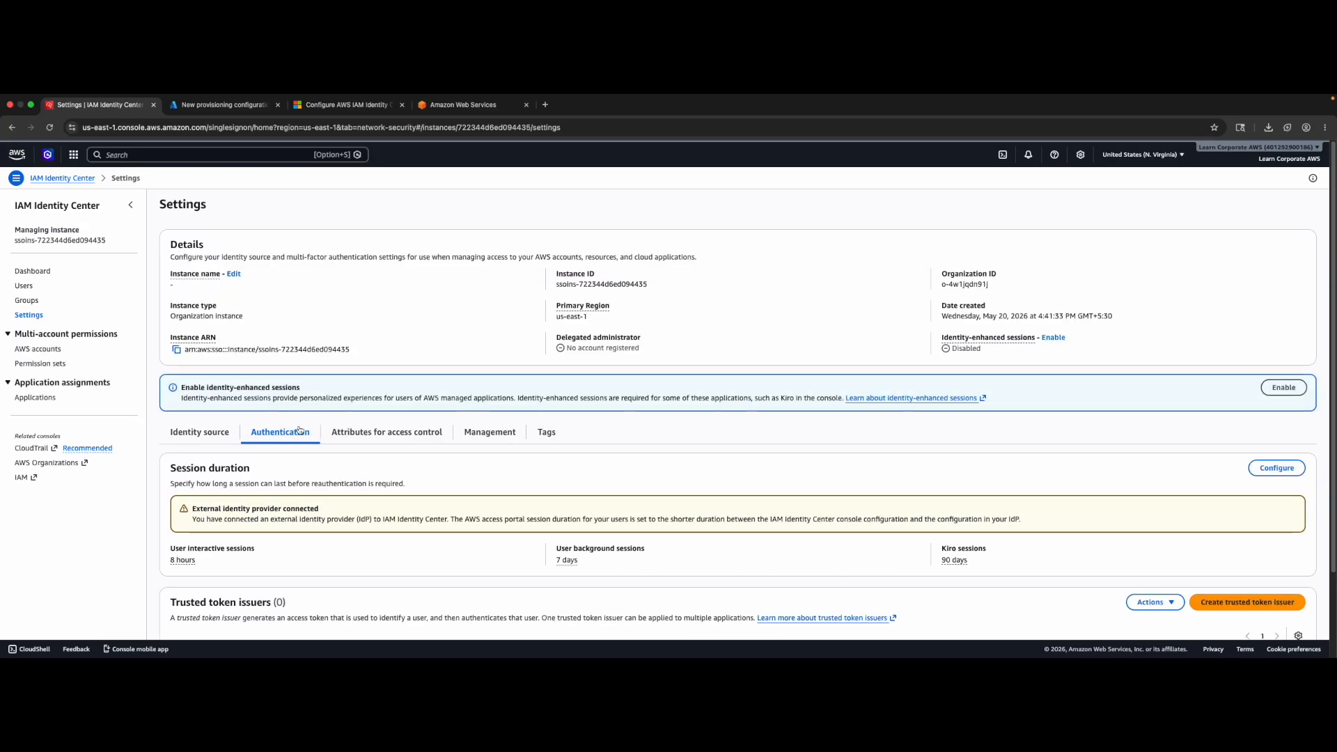
- Review the authentication settings and the identity source details, including the provisioning method, in IAM Identity Center
scroll(700, 494, "down", 1)
scroll(695, 499, "down", 1)
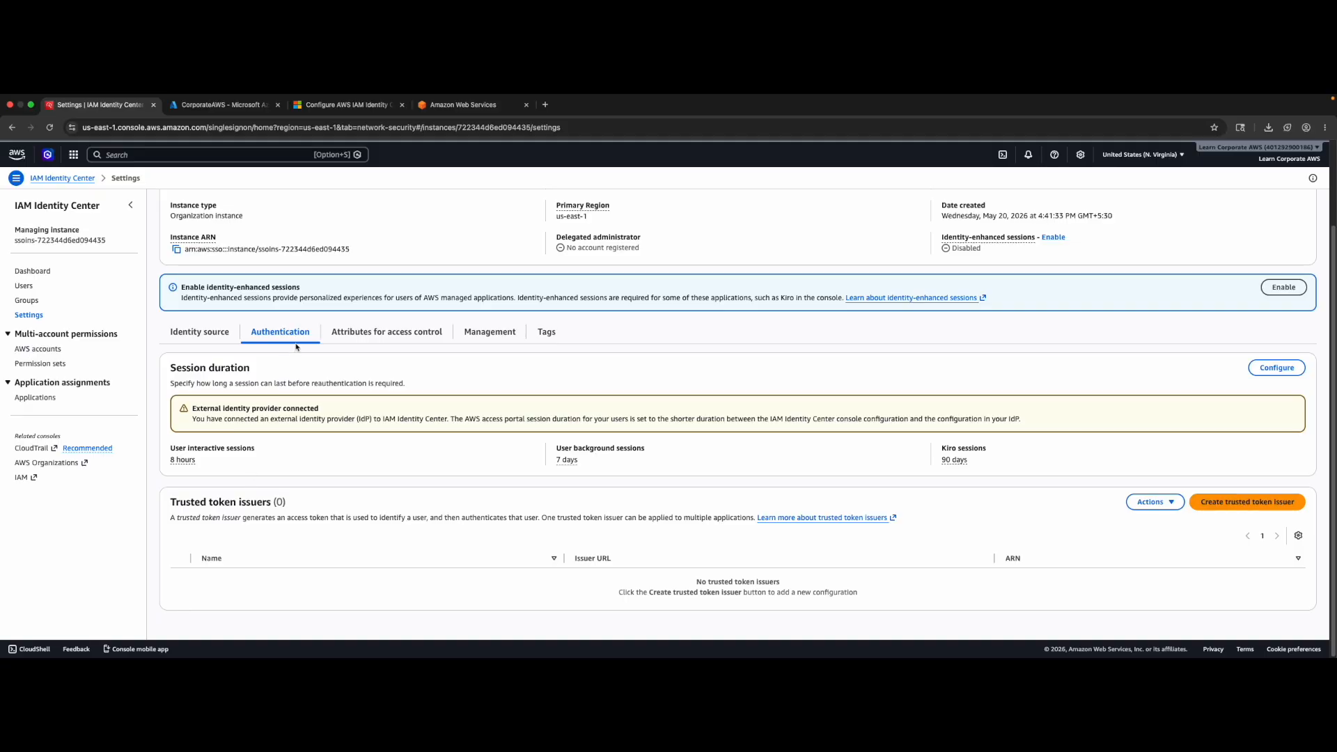
scroll(333, 344, "up", 2)
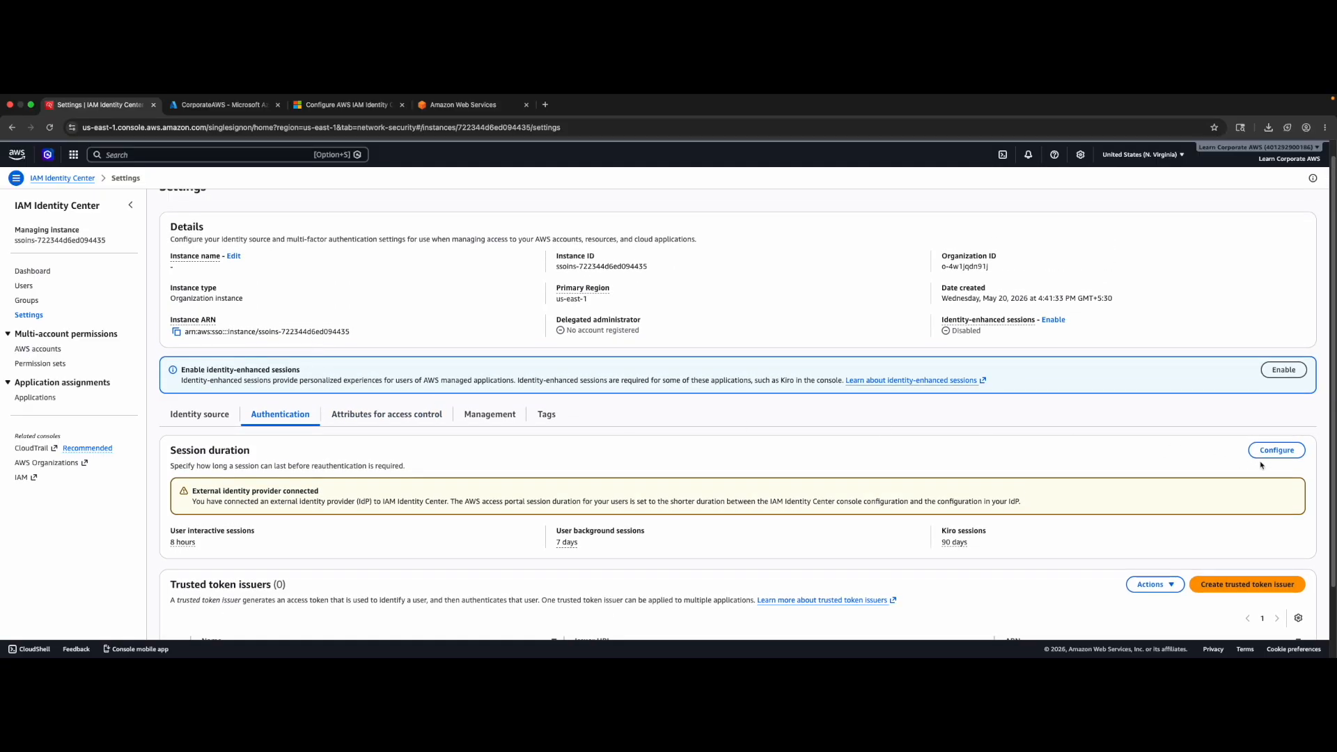
scroll(1289, 459, "down", 2)
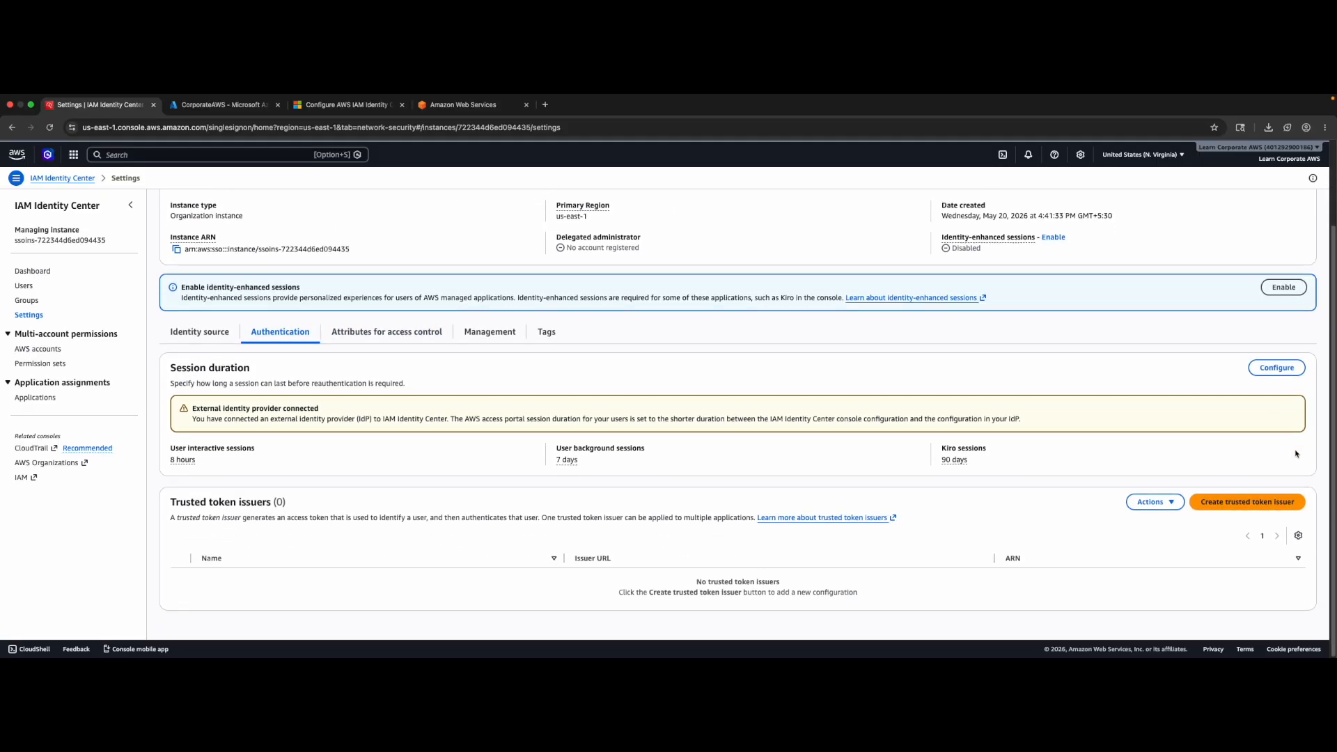
left_click(216, 333)
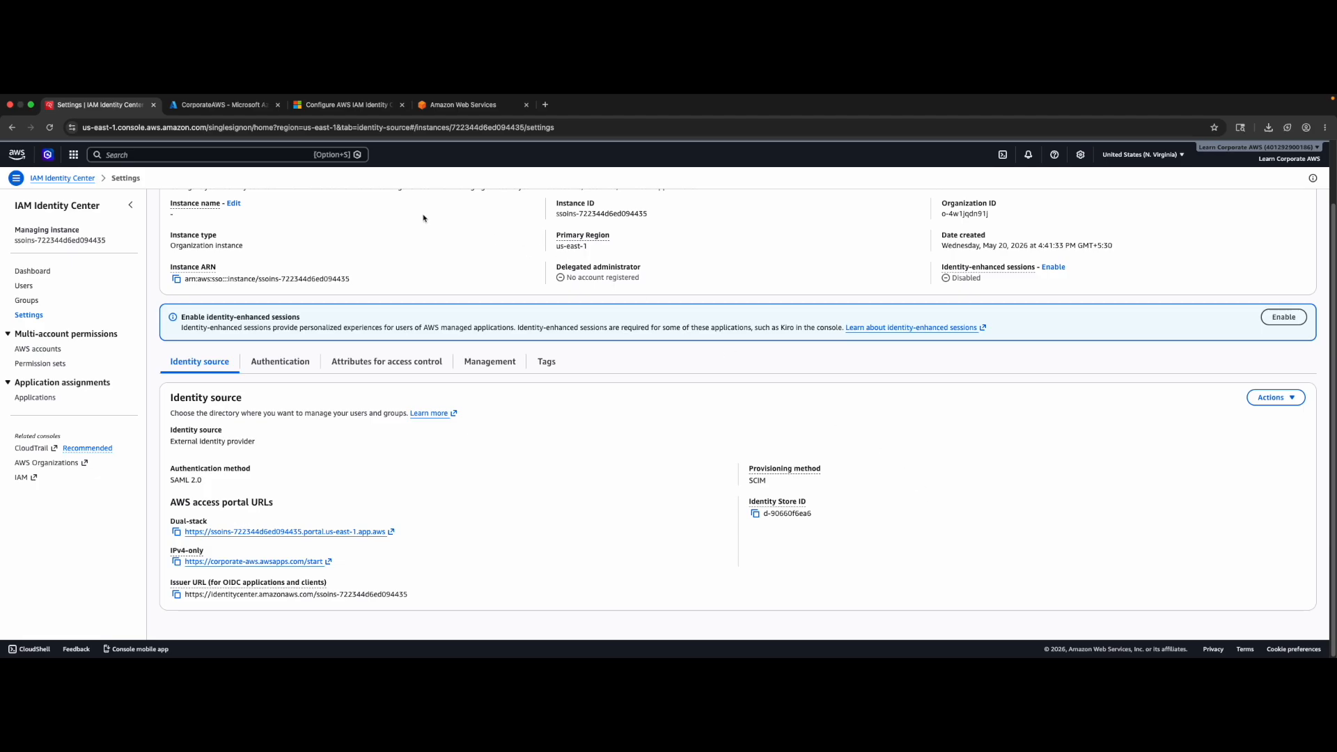
- Switch back to CorporateAWS in Azure and assign one directory user to the application
left_click(209, 106)
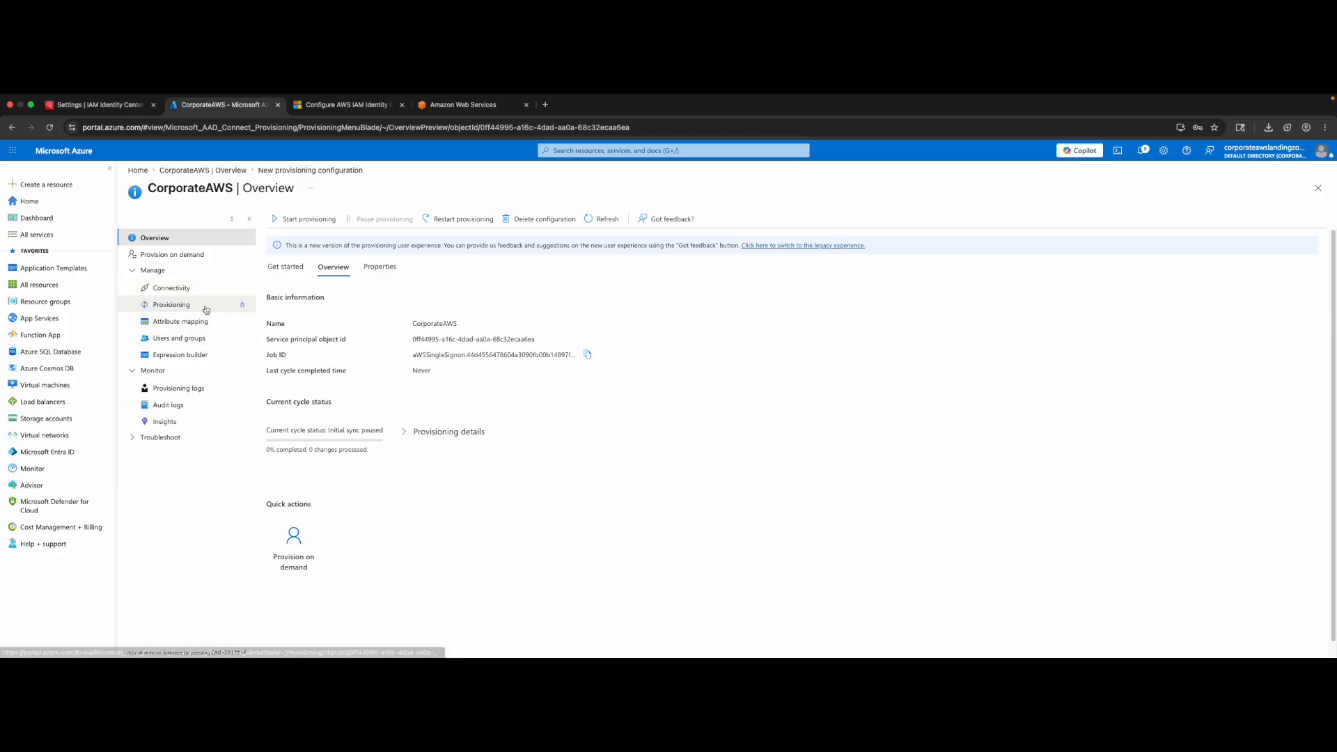
left_click(194, 338)
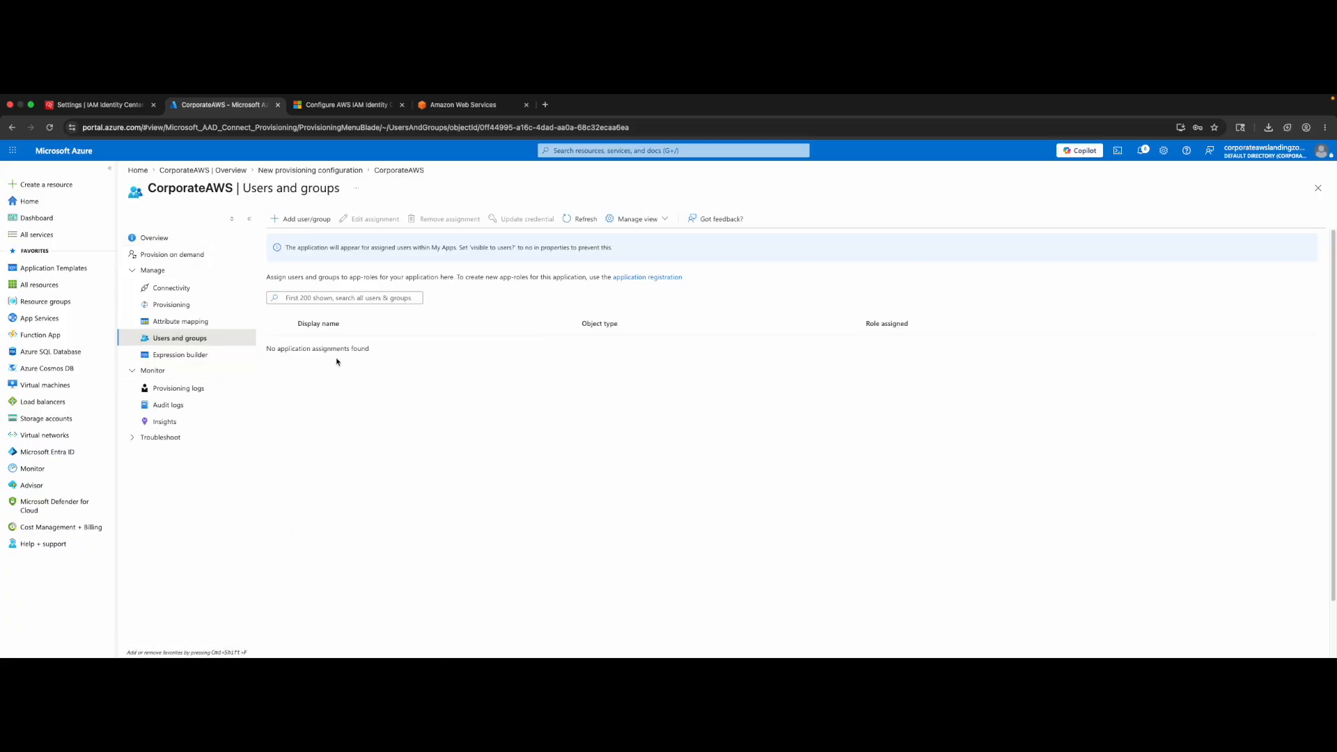
left_click(300, 219)
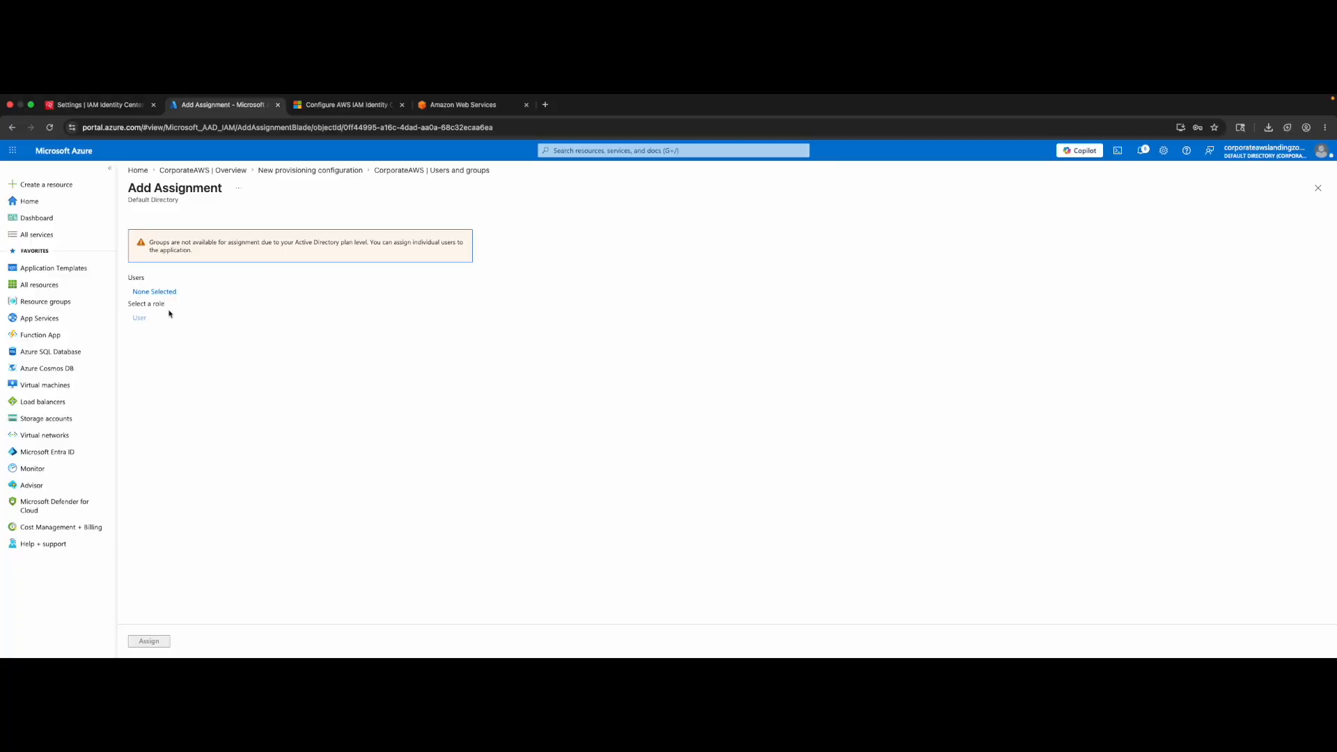
left_click(149, 292)
left_click(773, 336)
left_click(771, 641)
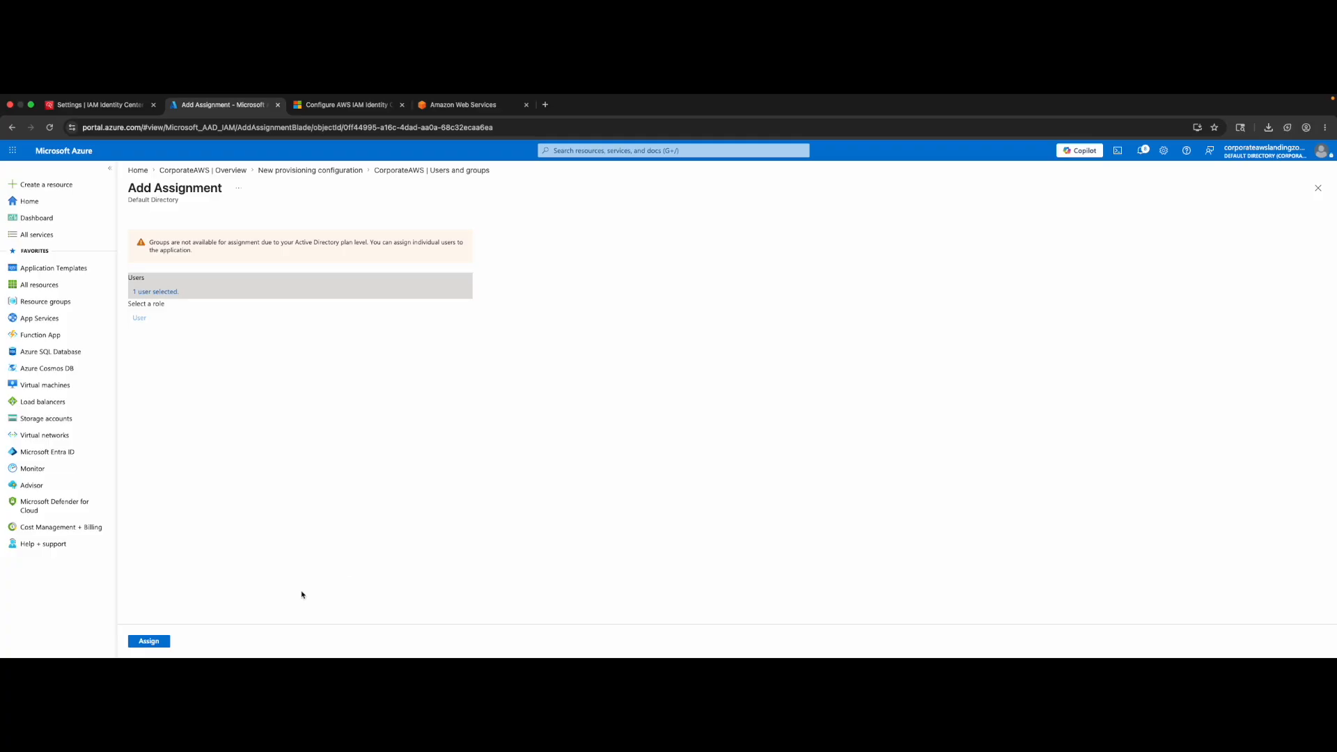
left_click(159, 644)
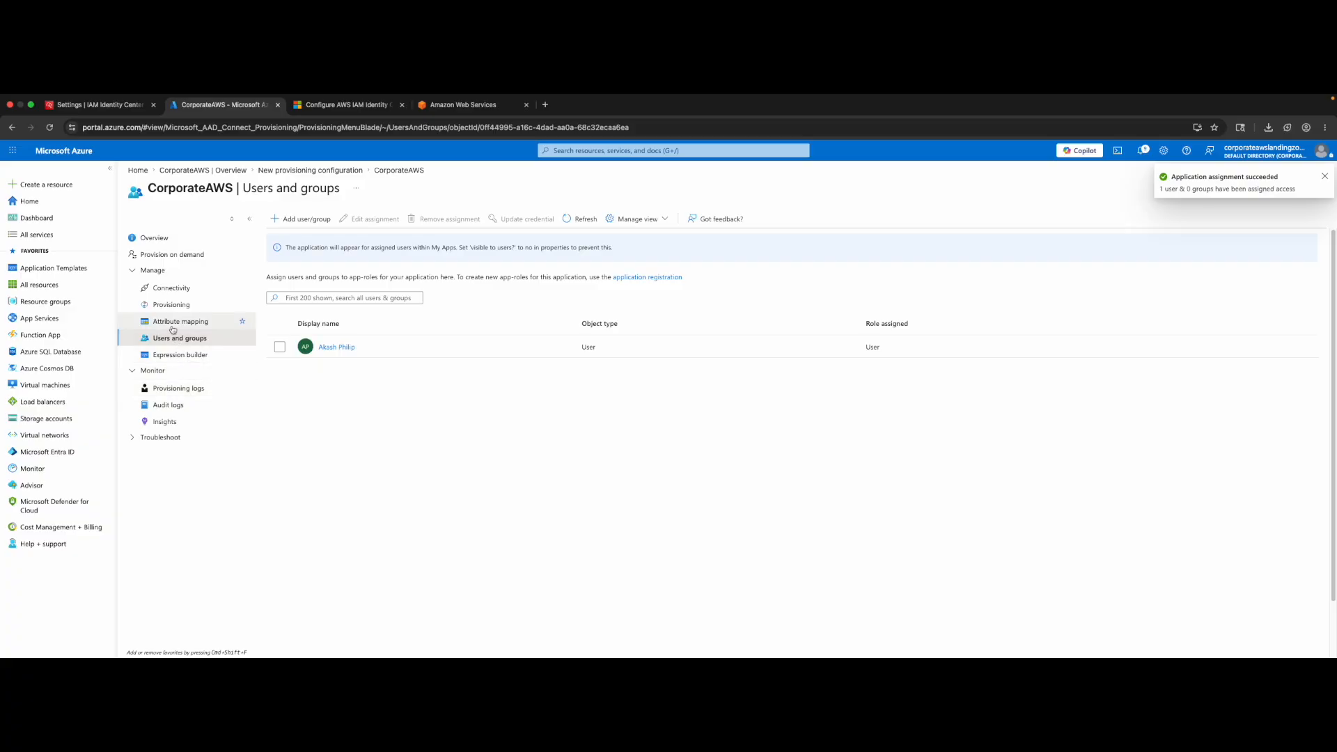
- Open the CorporateAWS provisioning page and examine its settings, synchronization scope and Microsoft Entra ID mappings
left_click(169, 310)
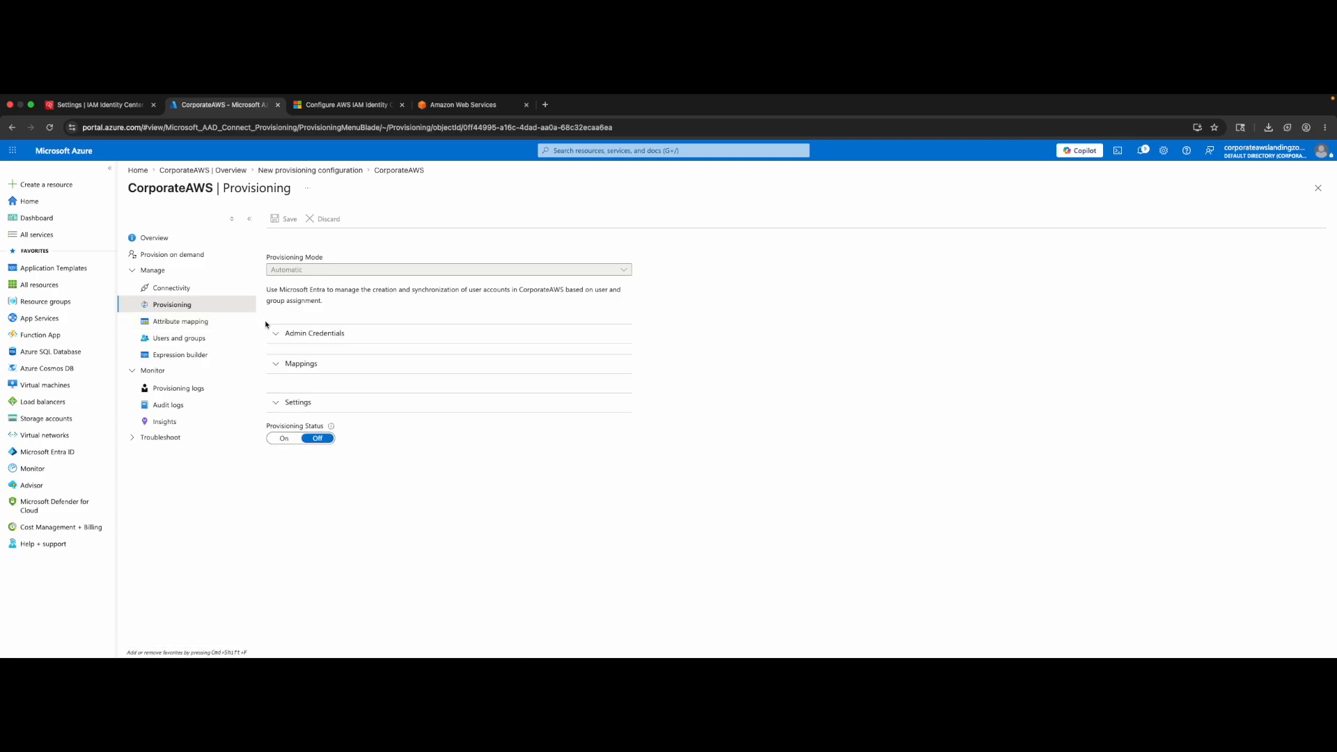
left_click(290, 402)
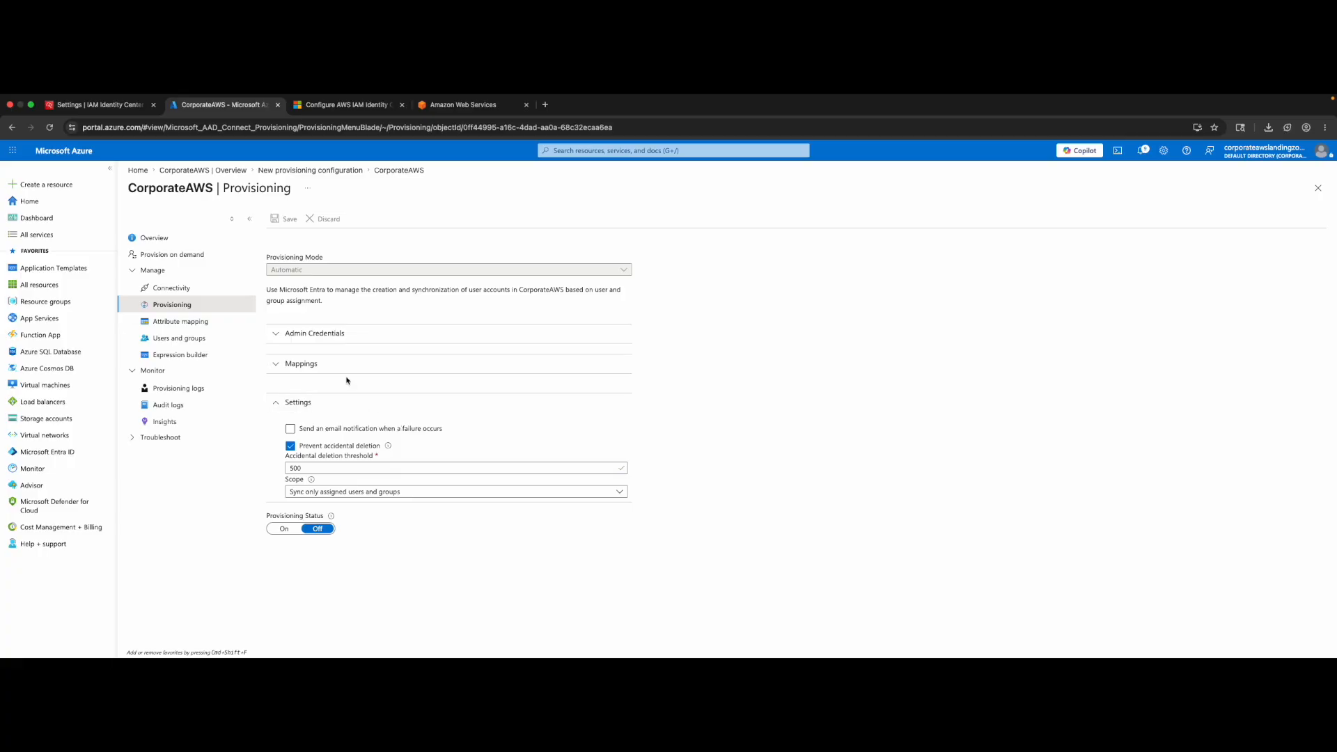
left_click(316, 381)
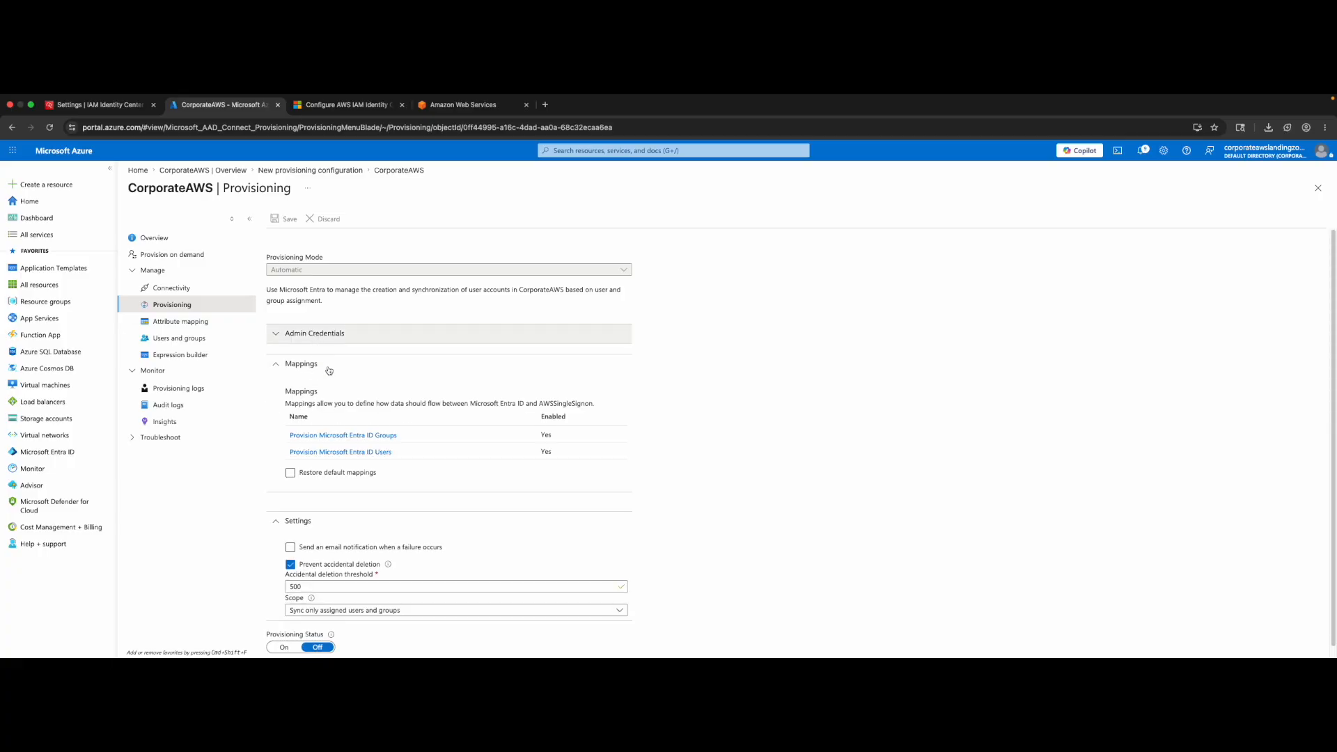
- Review the CorporateAWS mappings, provisioning logs, connectivity and provisioning pages, and check the identity source details in IAM Identity Center
scroll(356, 457, "down", 1)
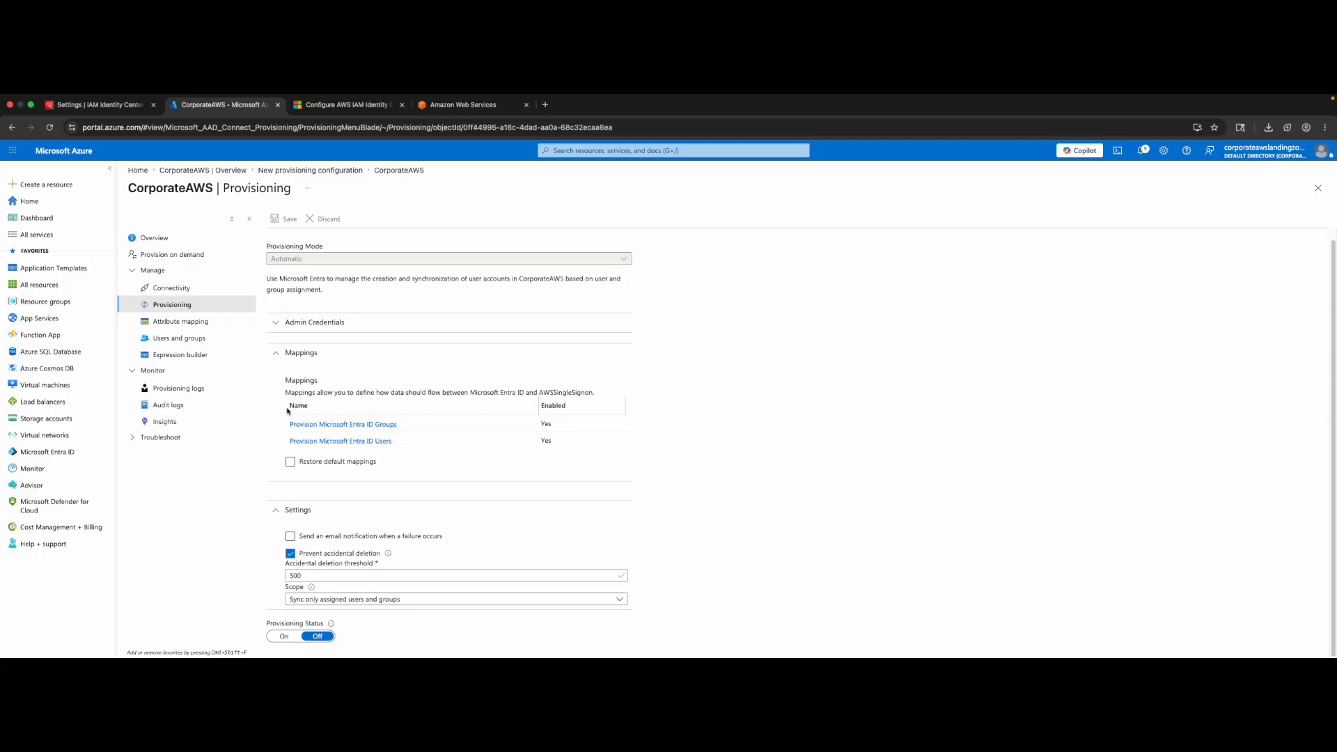
left_click(157, 384)
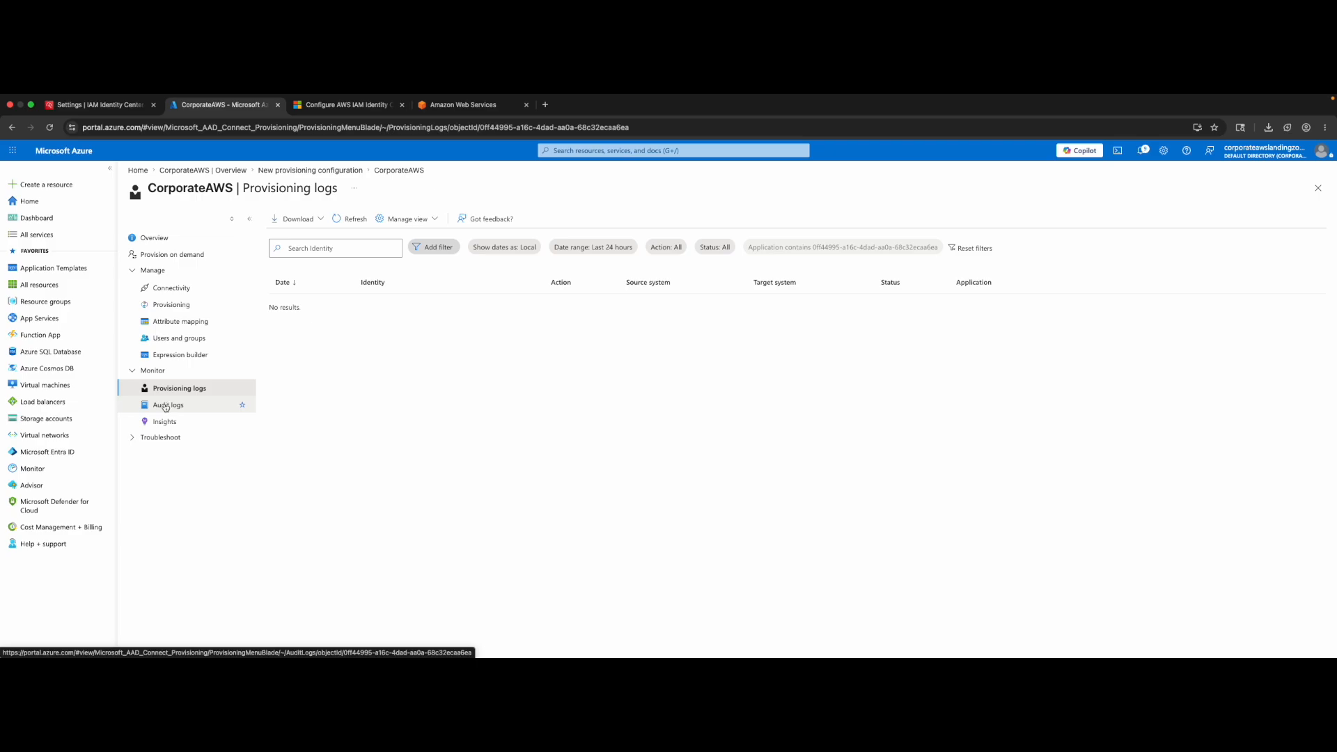
left_click(167, 289)
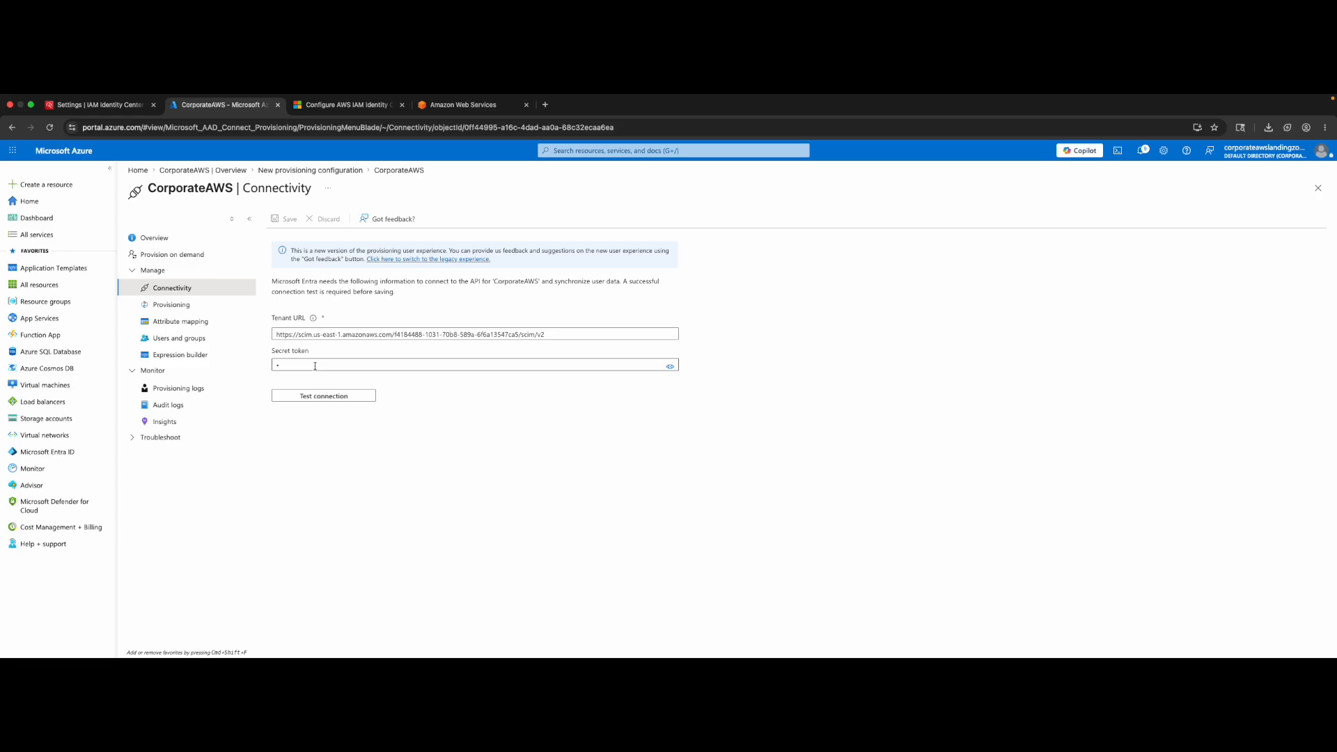
left_click(146, 110)
scroll(304, 256, "up", 1)
left_click(187, 104)
left_click(97, 121)
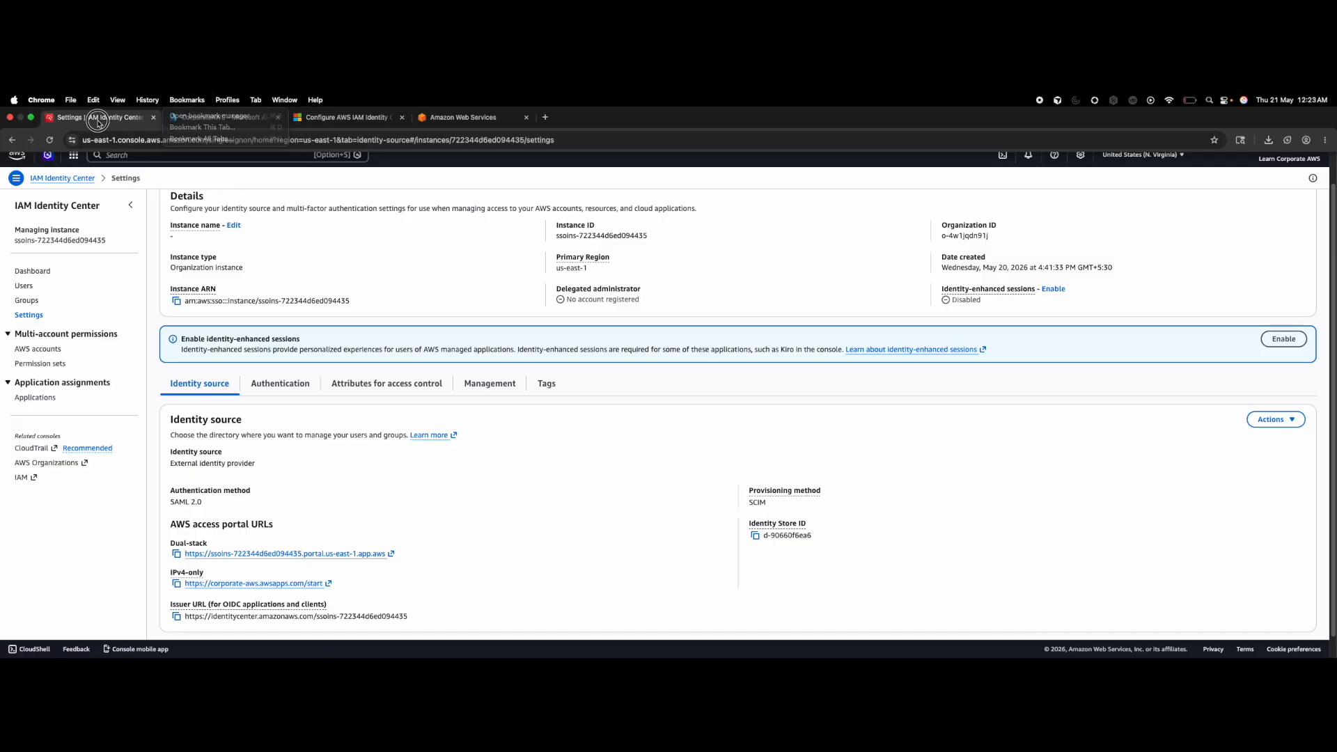
left_click(216, 117)
left_click(198, 306)
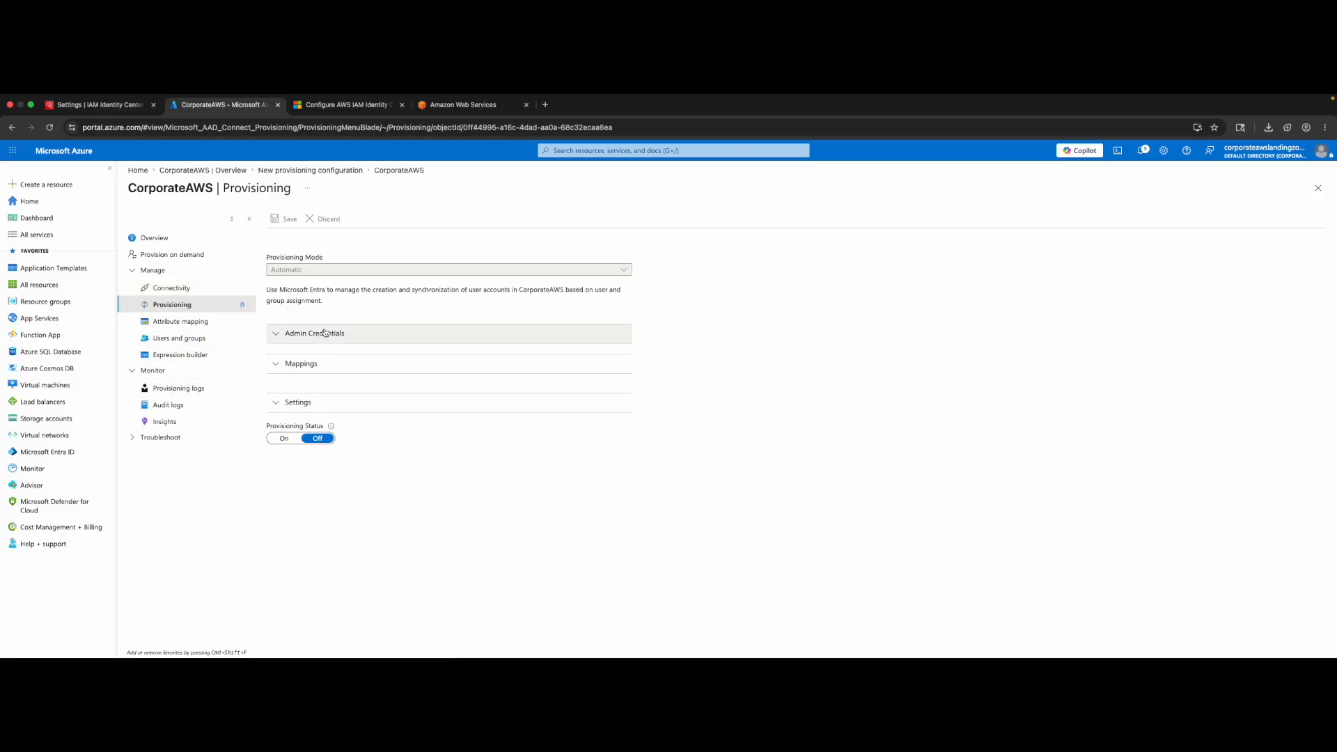
- Provision the assigned directory user on demand in CorporateAWS, checking the existing users in IAM Identity Center before running it
left_click(178, 259)
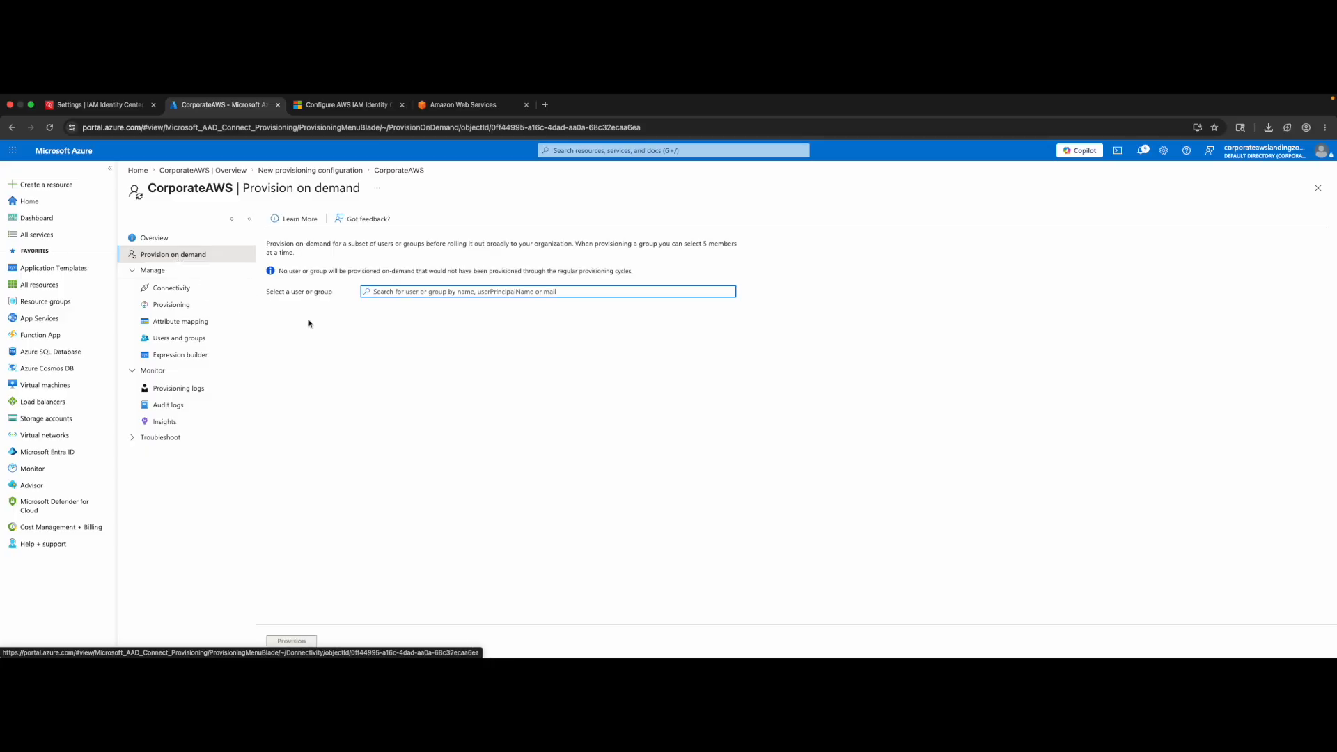
type("akash")
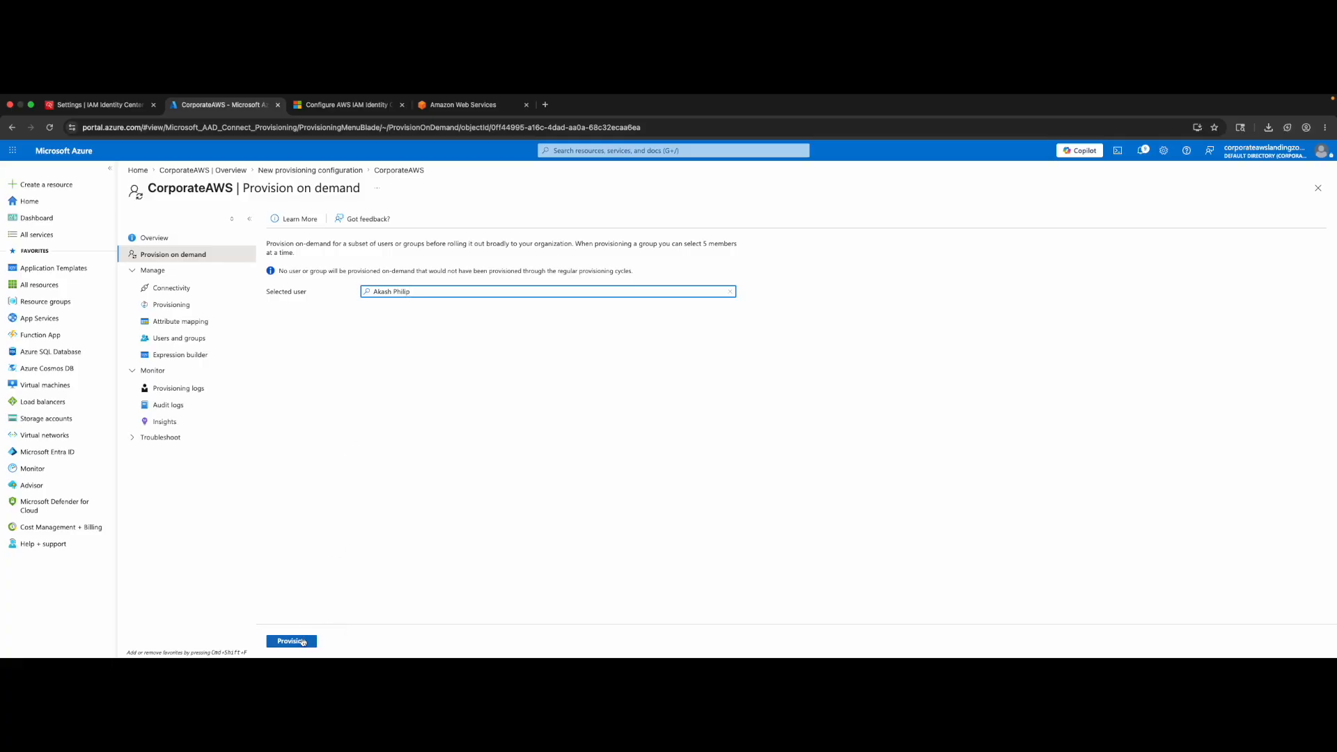
left_click(351, 417)
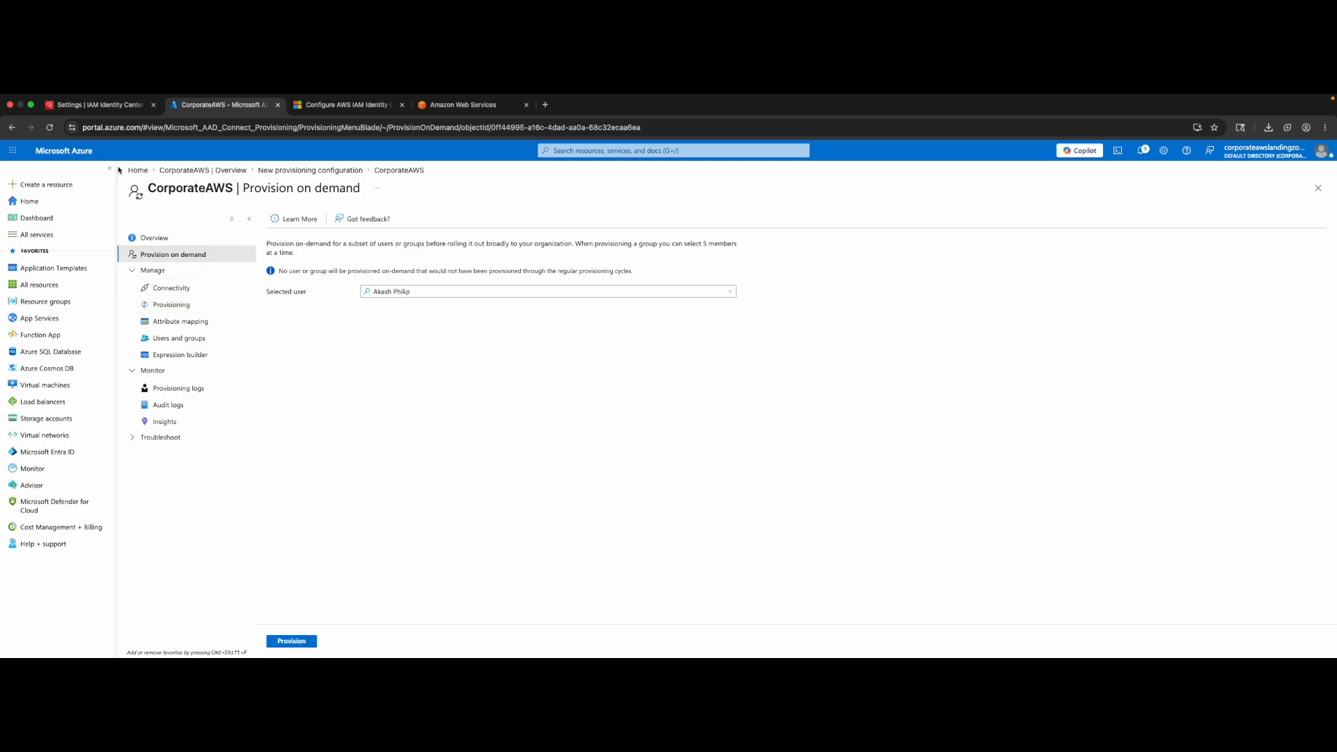
left_click(98, 104)
left_click(24, 285)
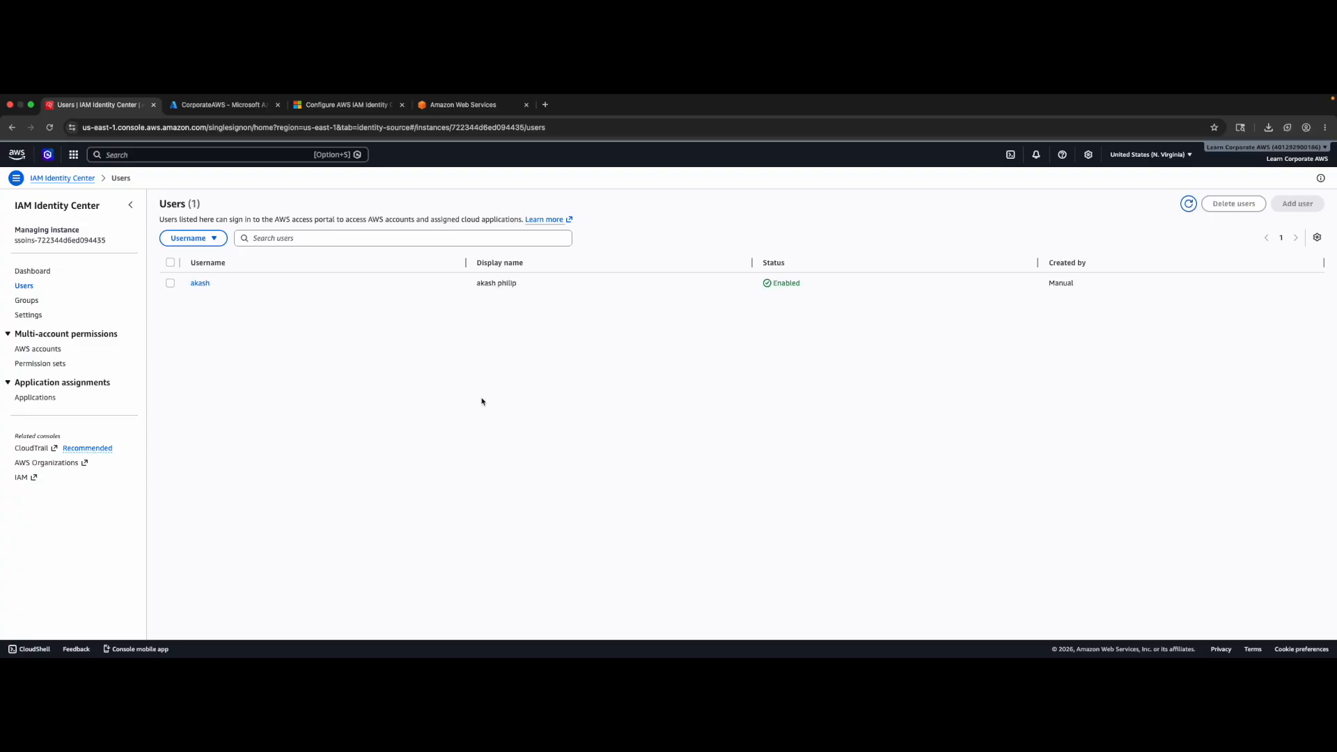
left_click(200, 110)
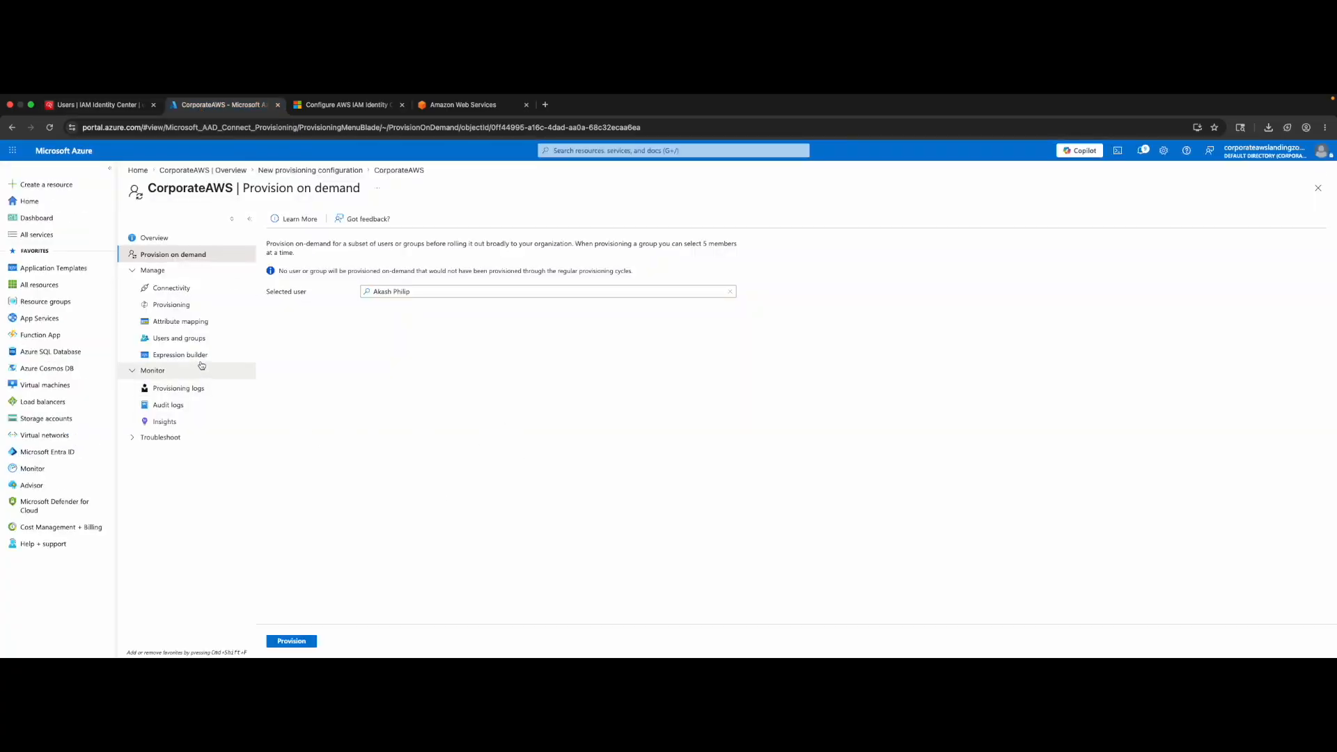
left_click(284, 642)
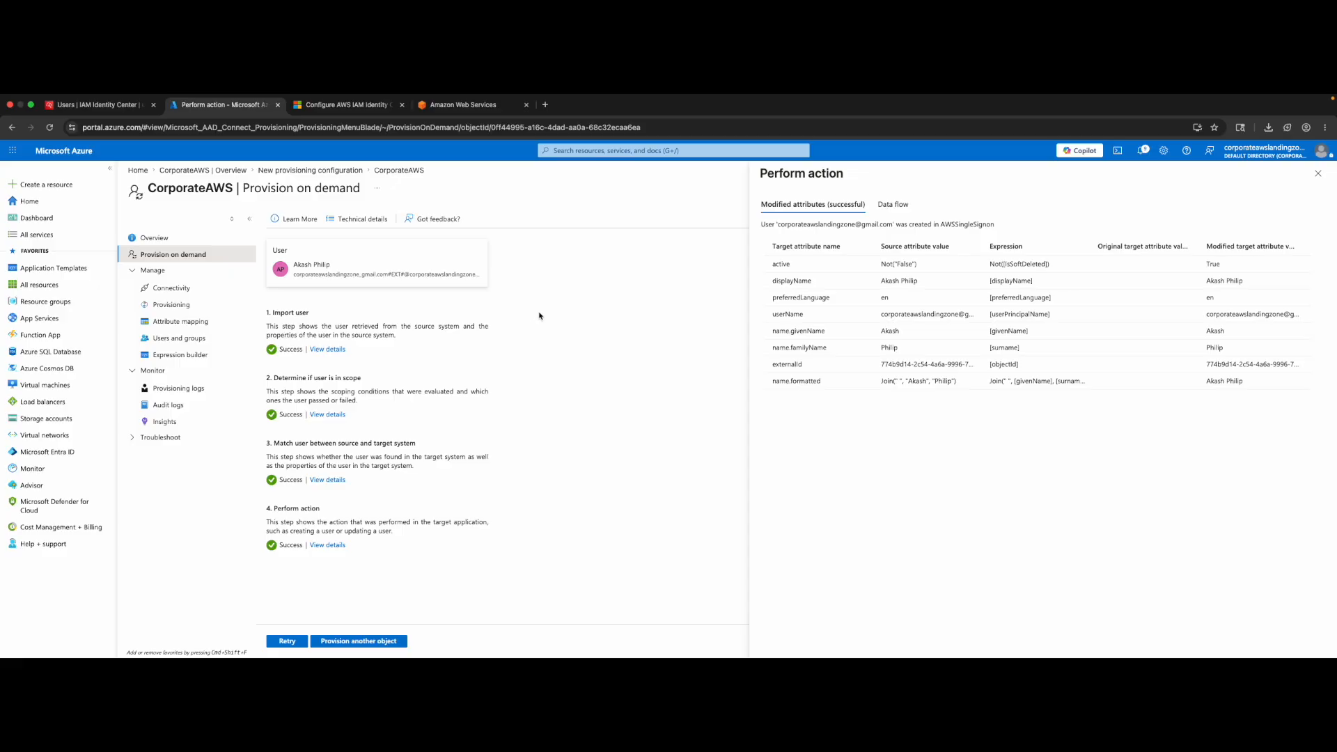
- Refresh the users list in IAM Identity Center and compare how each listed user was created
left_click(91, 110)
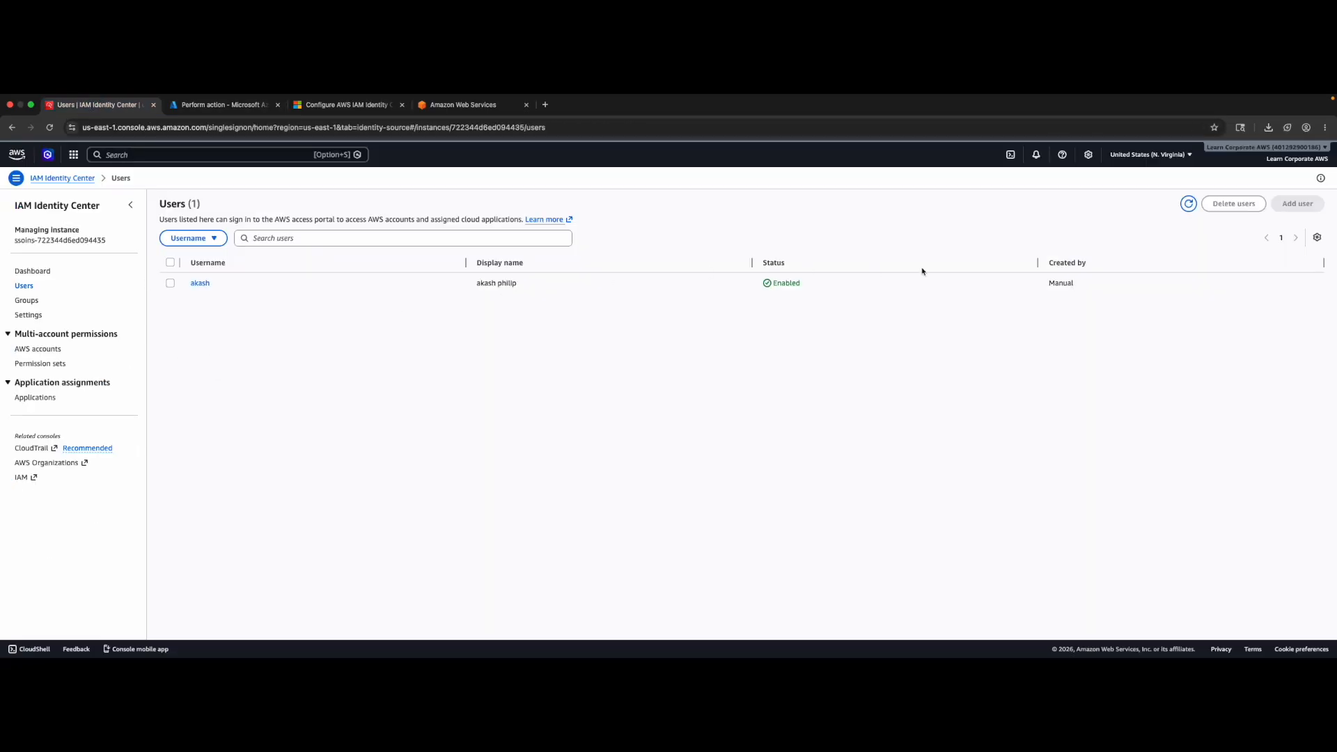
left_click(1190, 206)
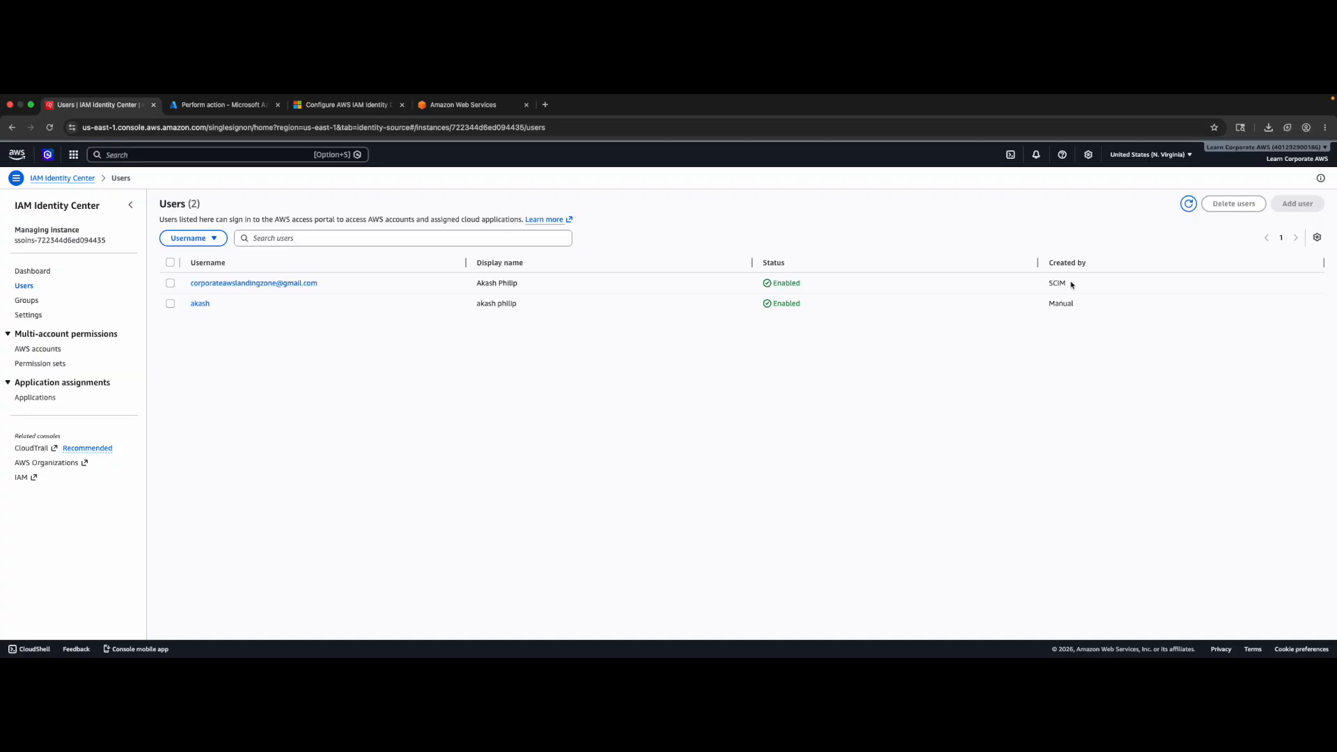
left_click_drag(1051, 283, 1090, 288)
double_click(1060, 303)
left_click(170, 302)
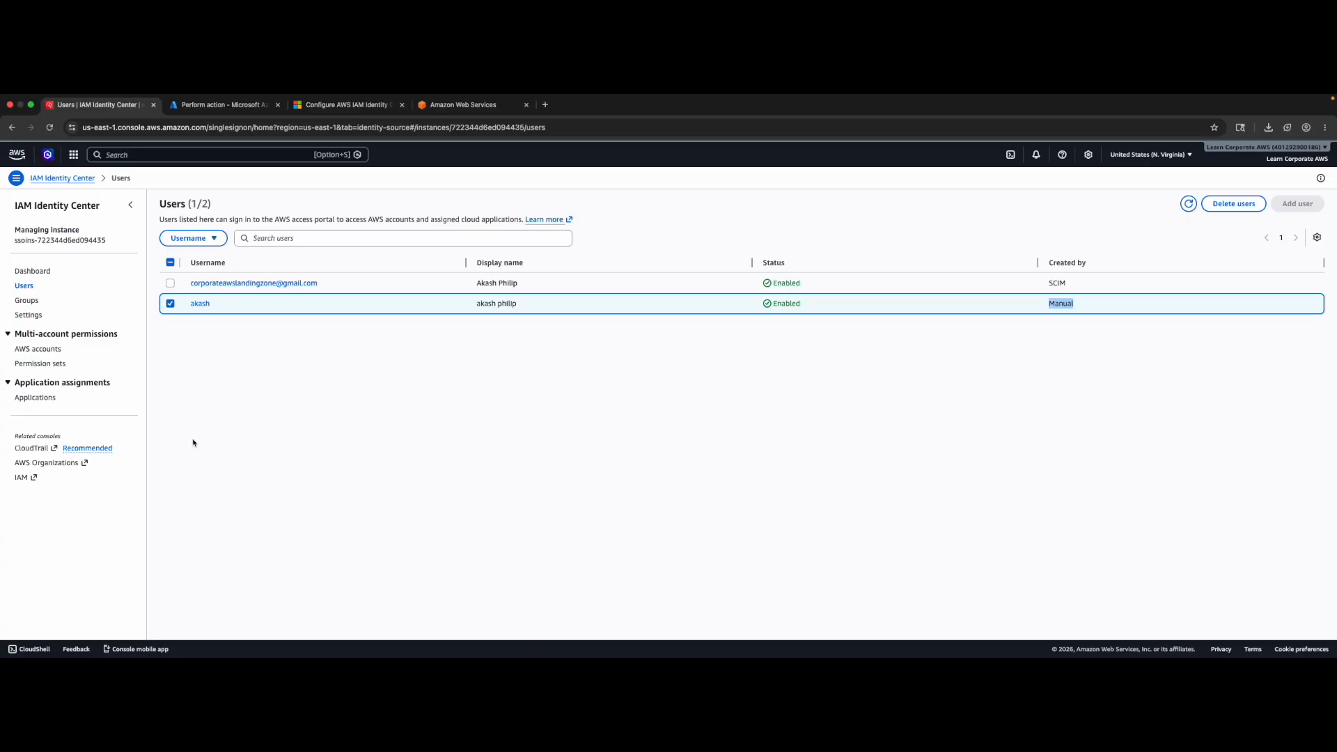
left_click(170, 303)
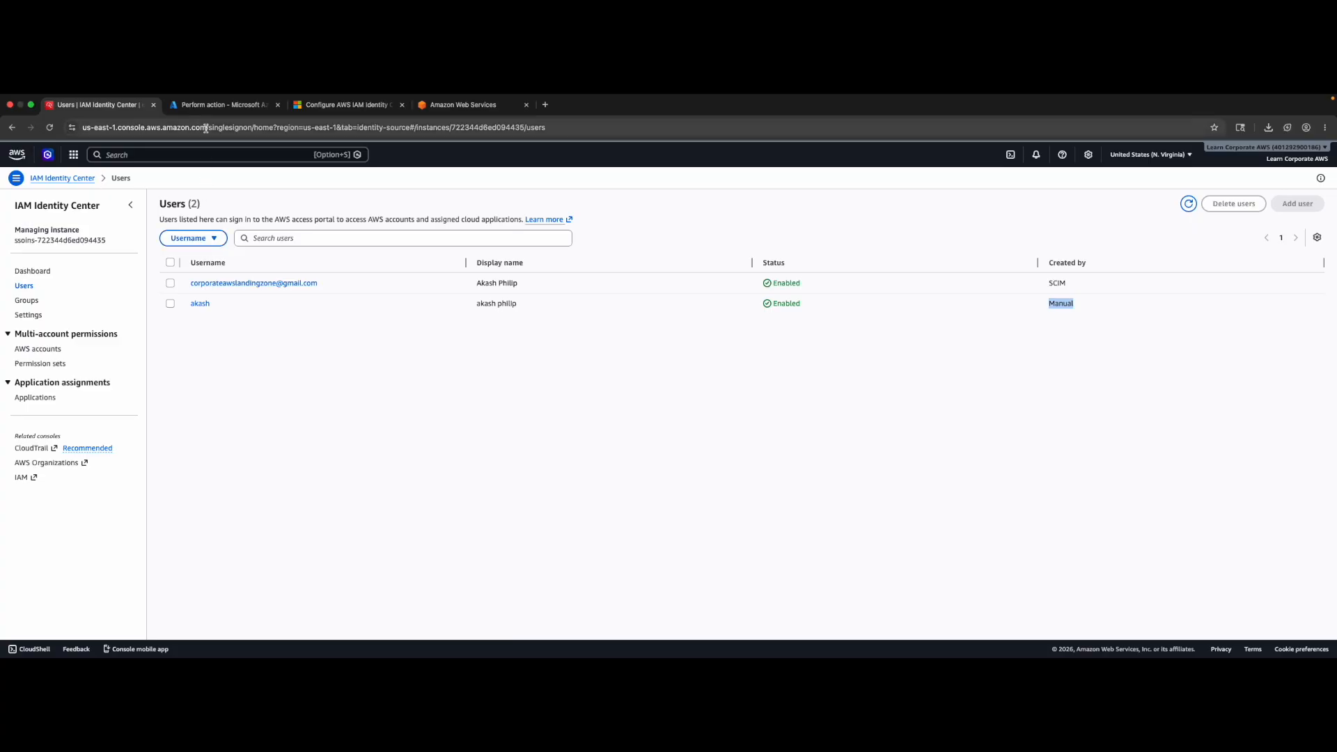
- Close the old AWS sign-in page and open the IPv4-only AWS access portal URL from the IAM Identity Center identity source settings
left_click(459, 106)
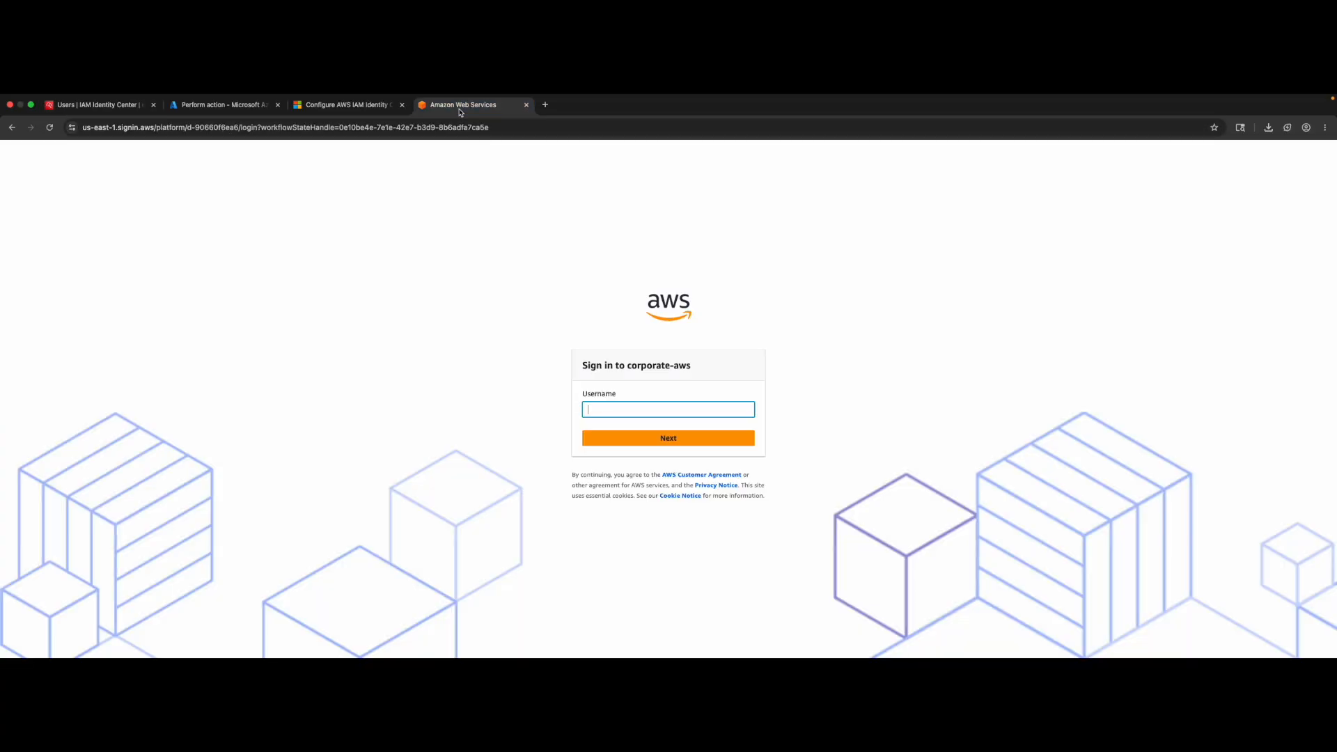
left_click(526, 104)
left_click(143, 107)
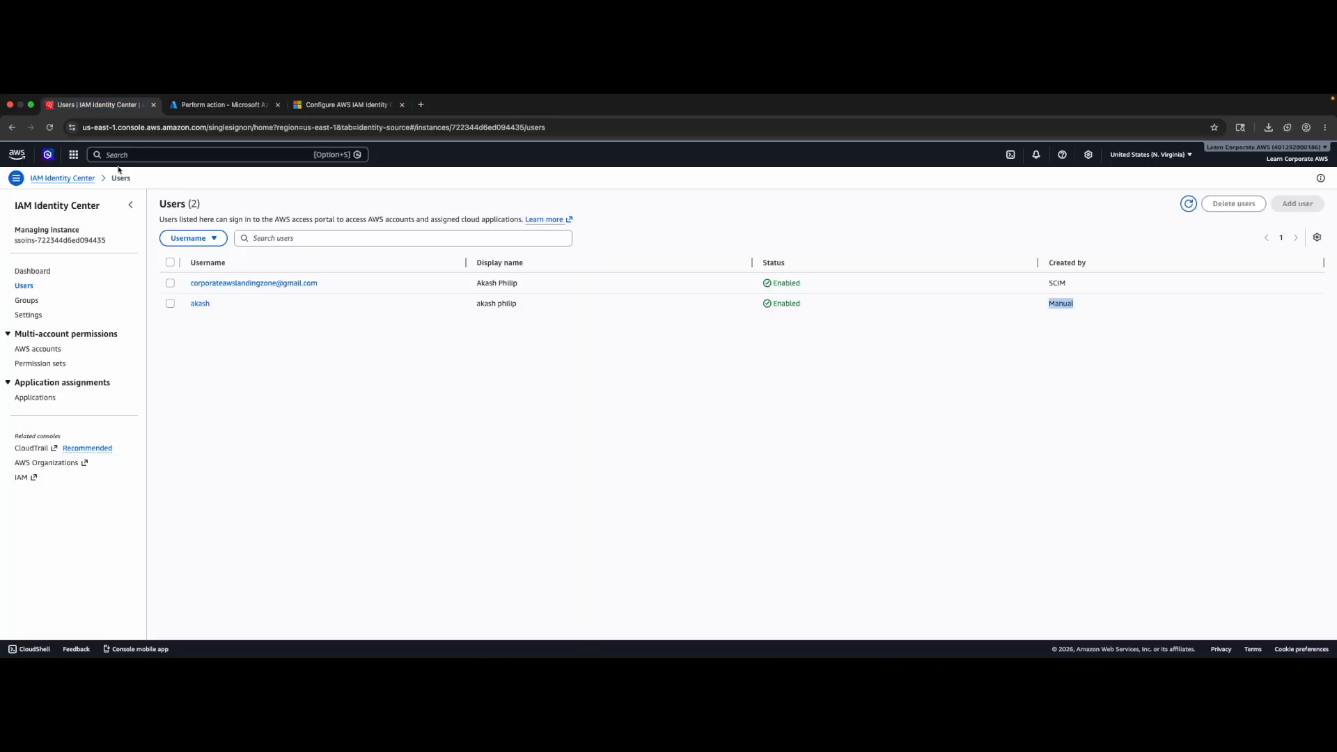
left_click(28, 316)
scroll(361, 583, "down", 2)
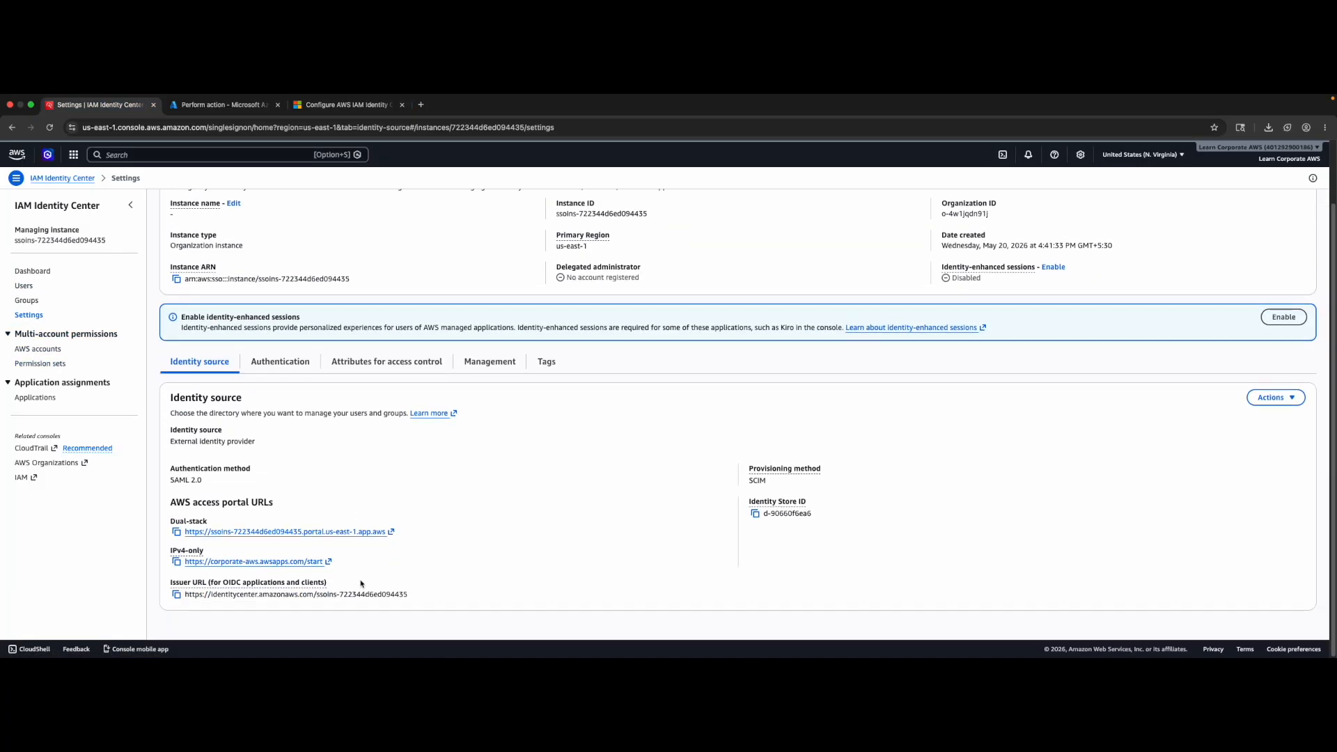
left_click(226, 568)
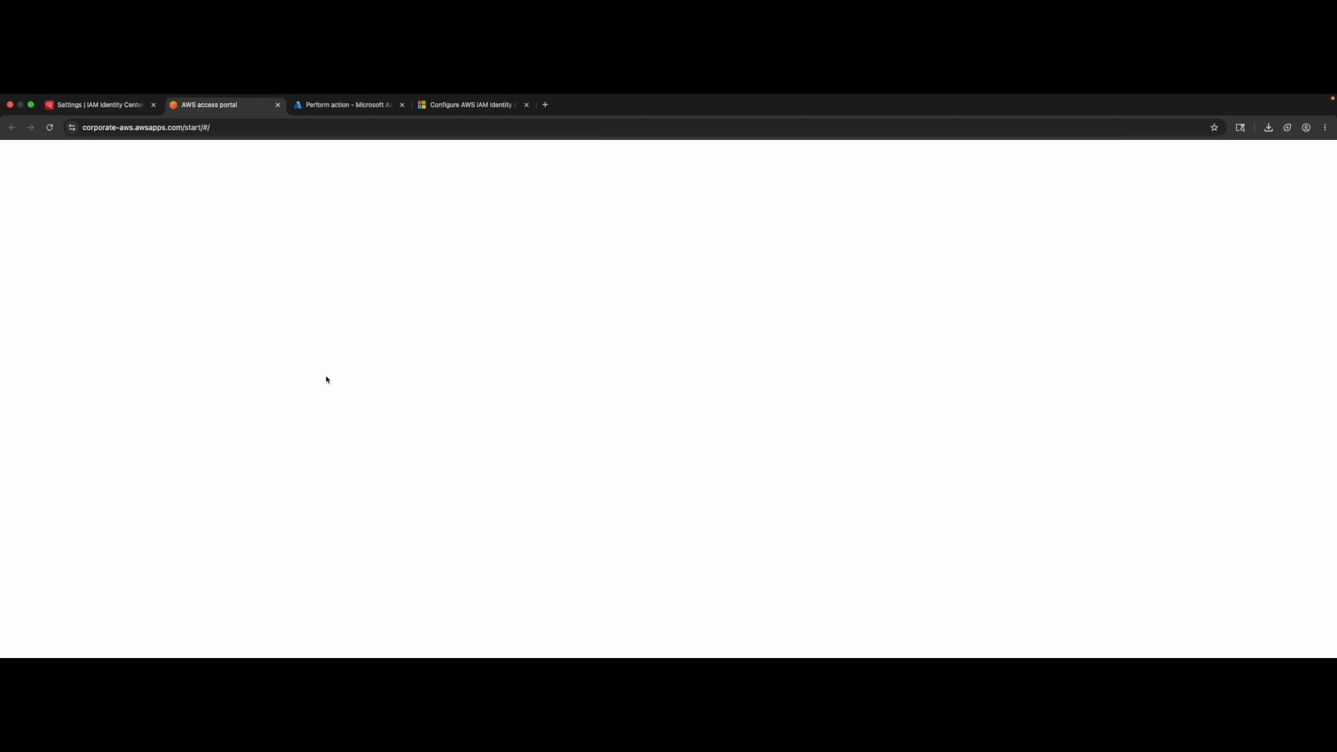
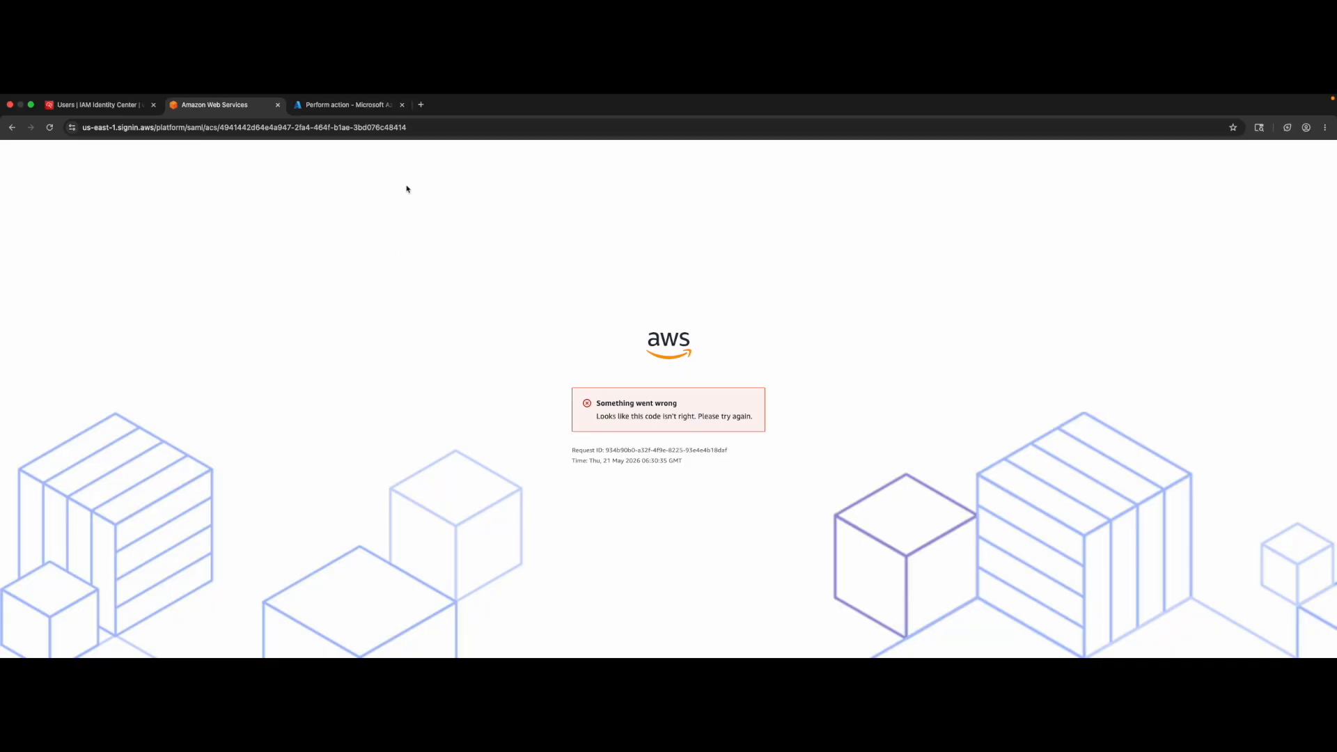
- Load the Azure portal and open the SAML single sign-on configuration of the CorporateAWS enterprise application
left_click(402, 105)
left_click(299, 106)
type("port")
key("Return")
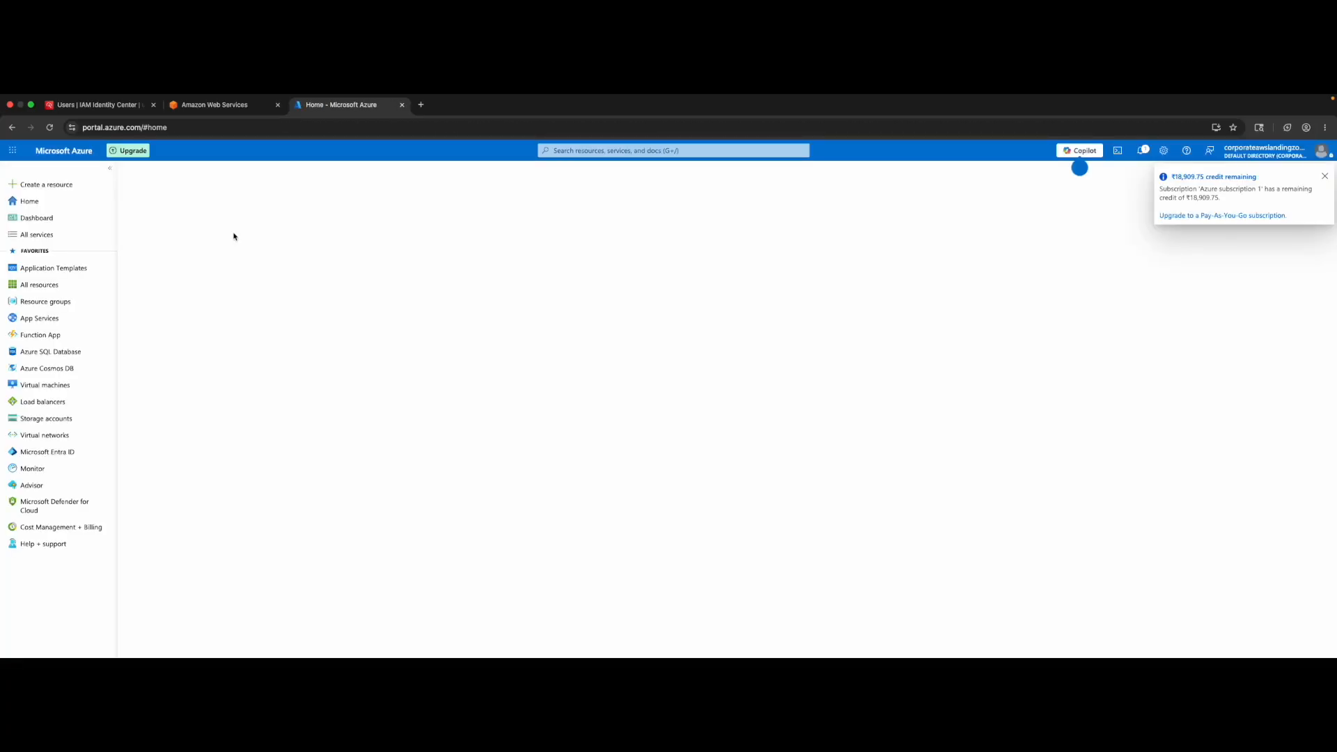
left_click(567, 151)
left_click(578, 313)
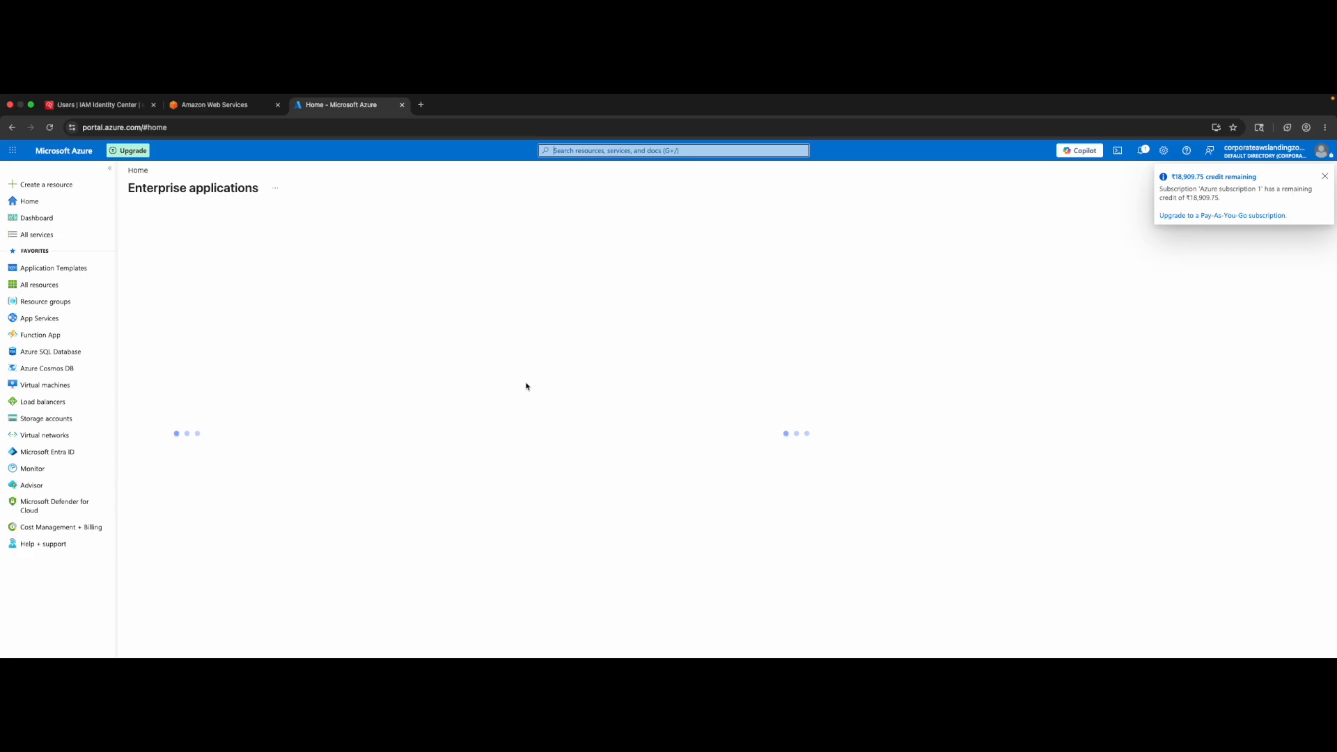
left_click(328, 334)
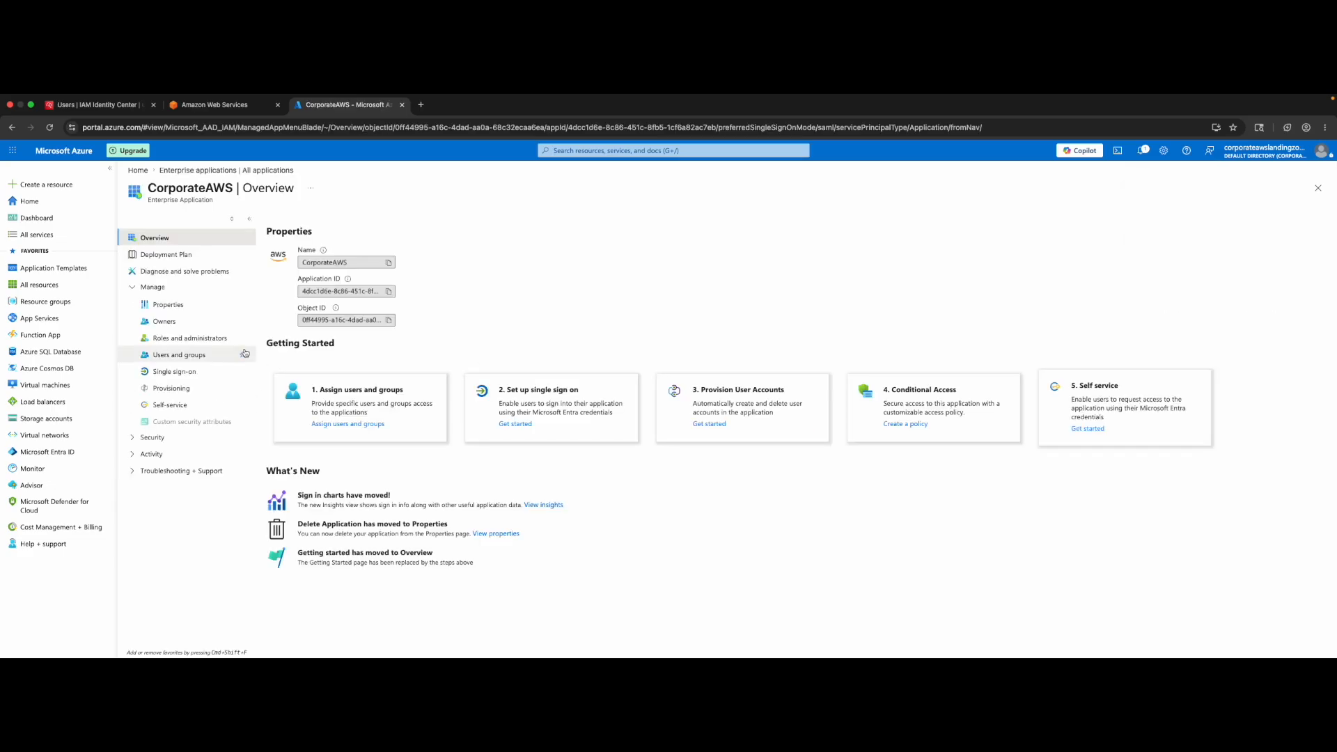
left_click(188, 370)
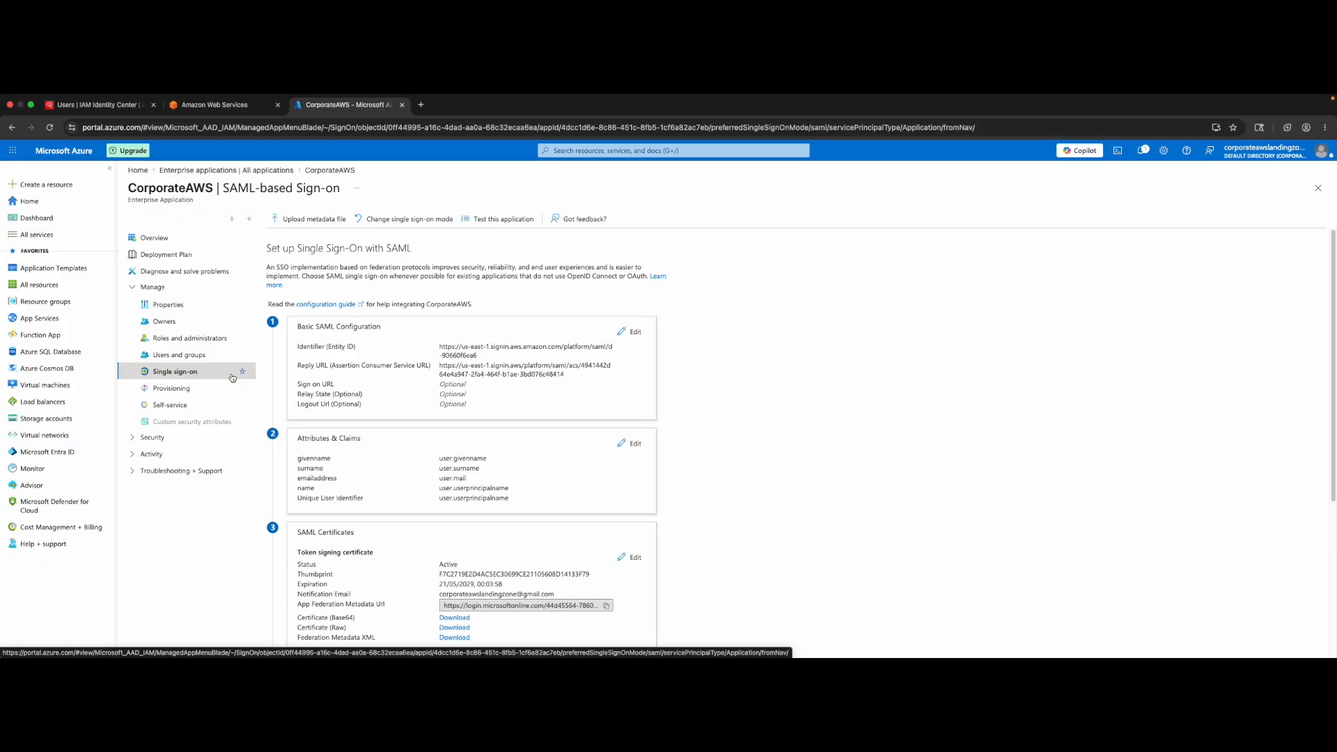
- Open Attributes & Claims for editing and compare the Unique User Identifier mapping with the usernames in IAM Identity Center
scroll(399, 454, "down", 1)
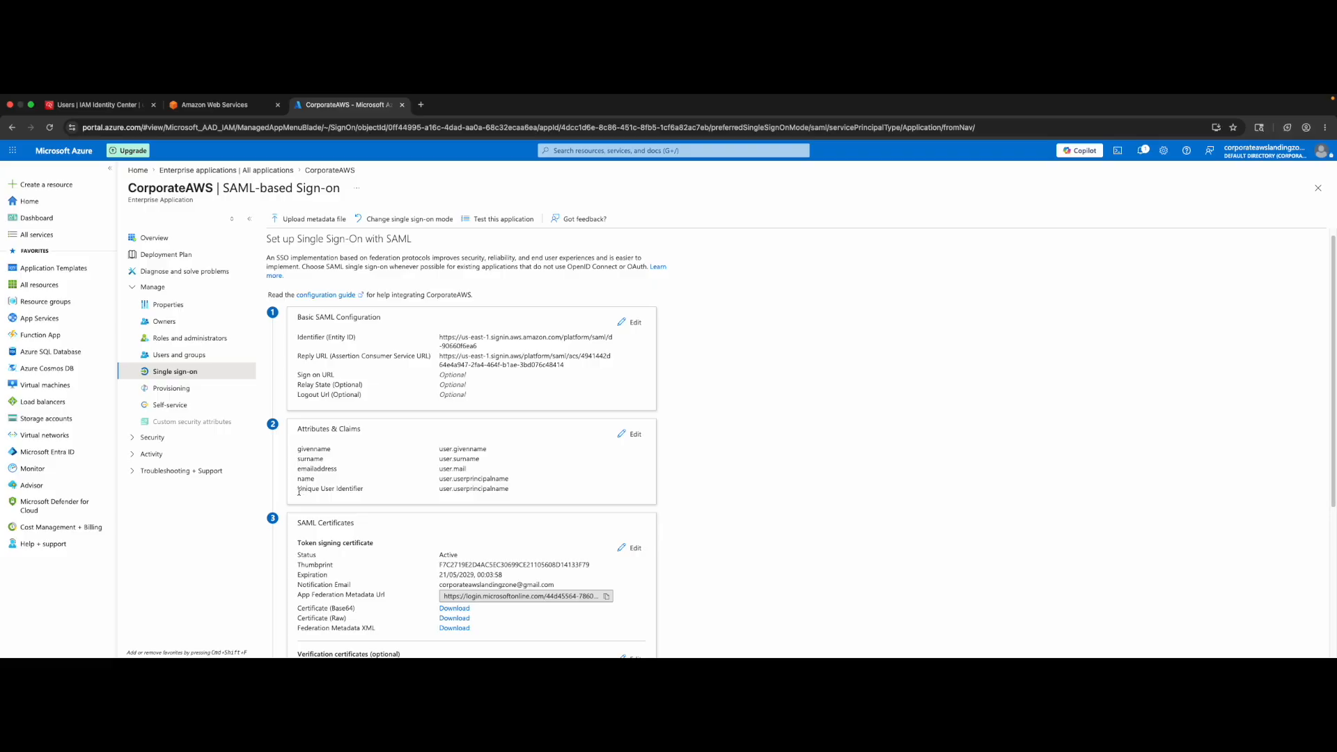
left_click_drag(298, 490, 511, 489)
left_click(631, 434)
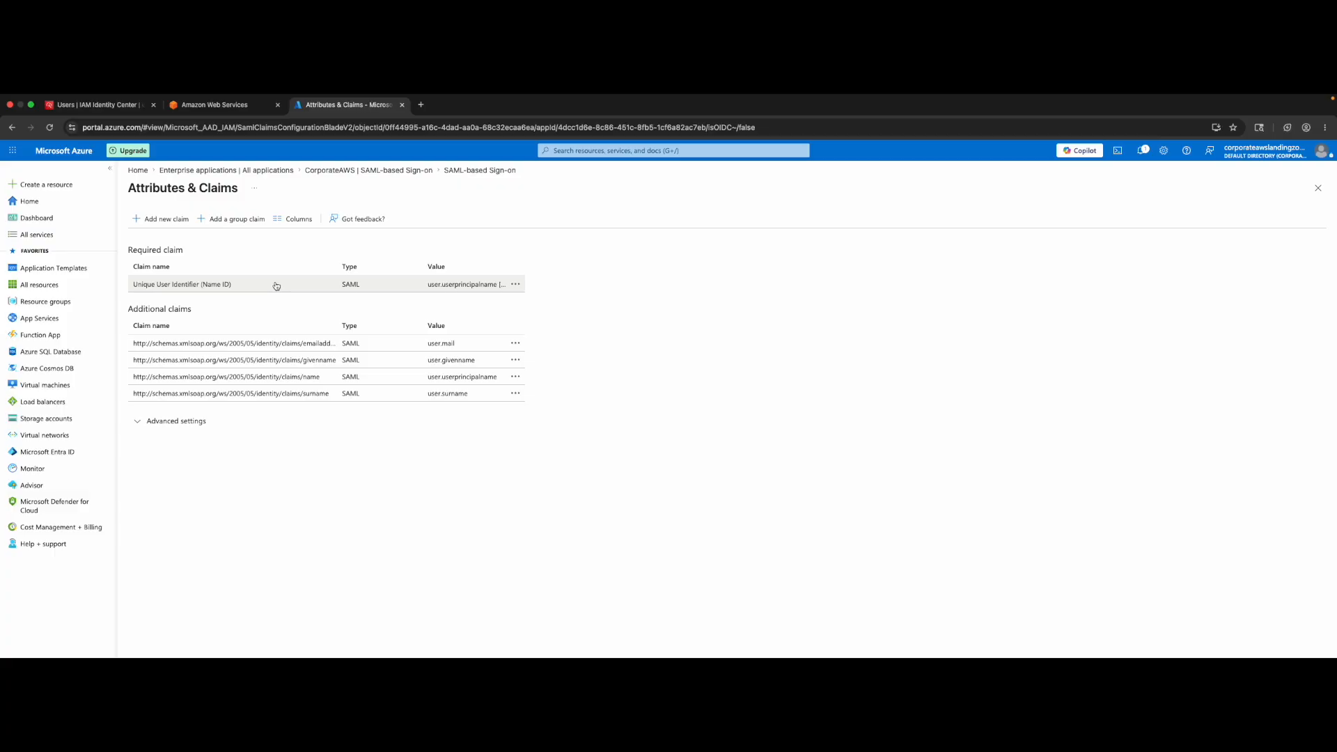
left_click(94, 104)
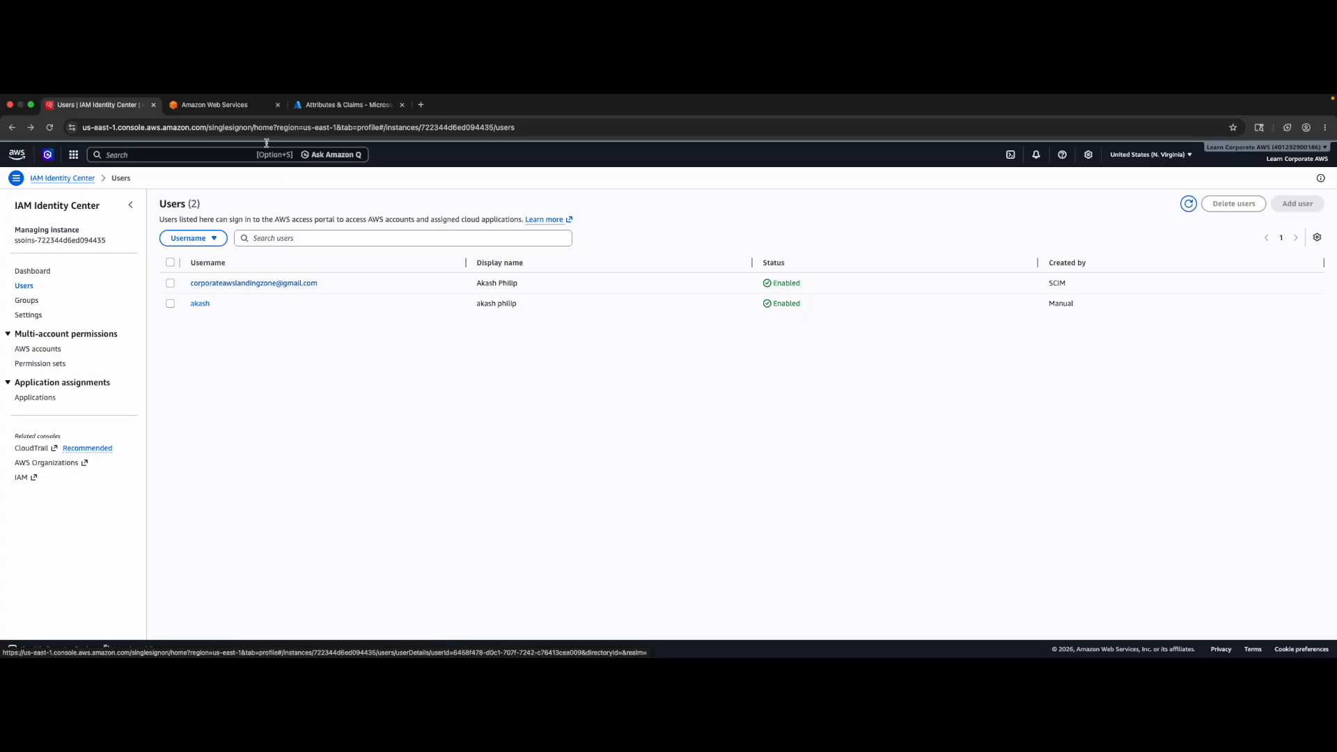
left_click(305, 108)
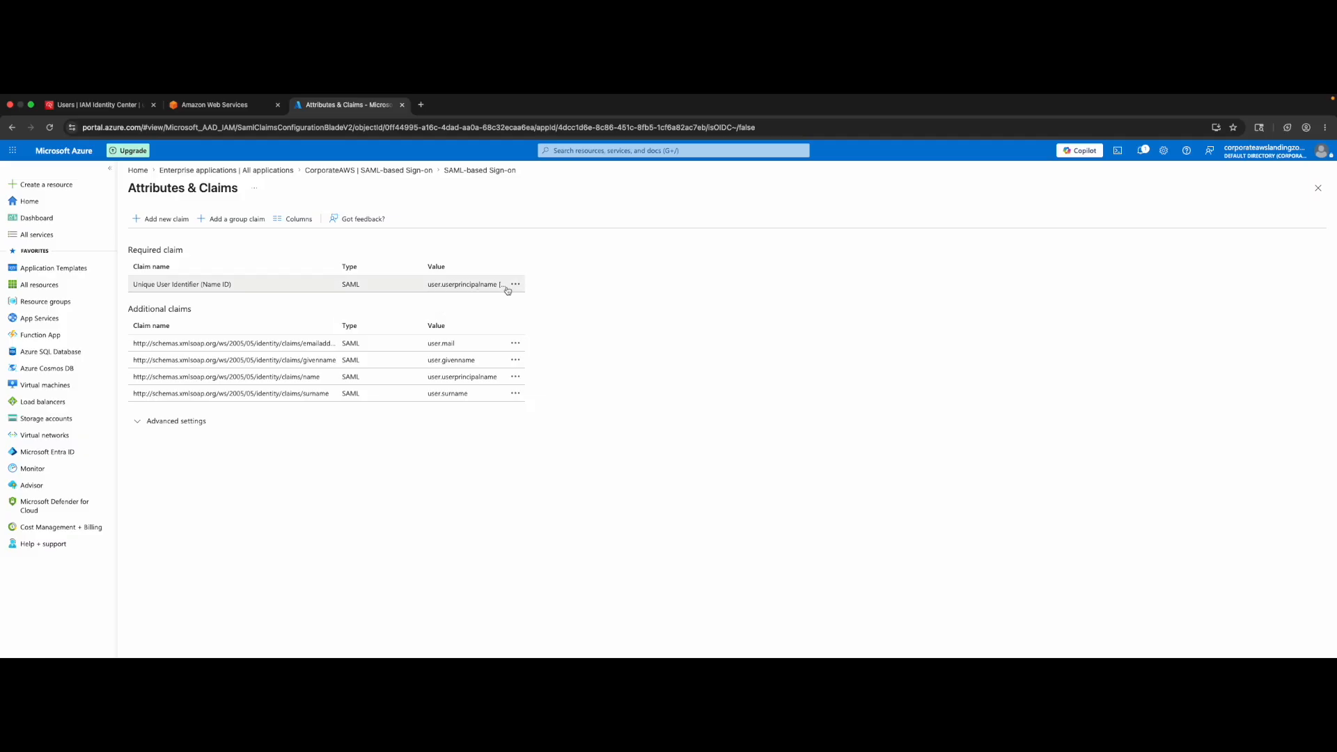
- Set the source attribute of the Unique User Identifier (Name ID) claim to user.mail
left_click(410, 284)
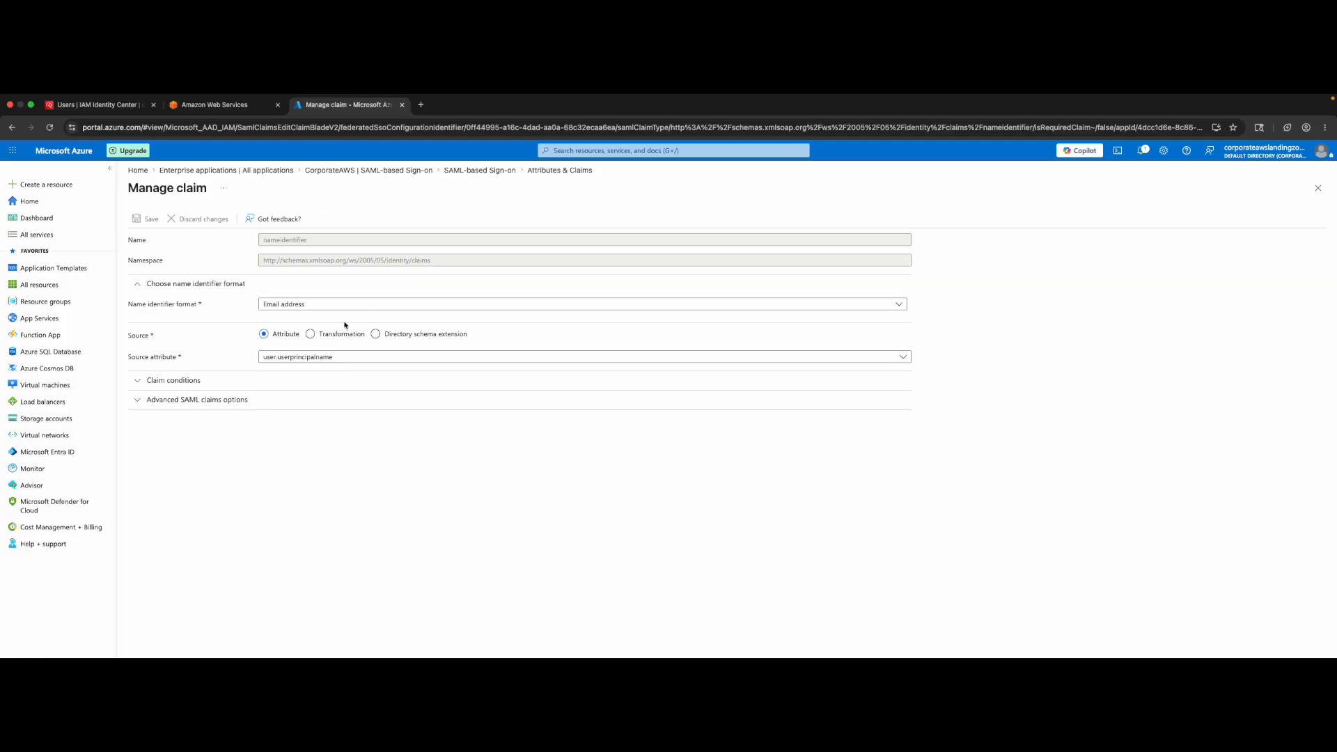
left_click(294, 358)
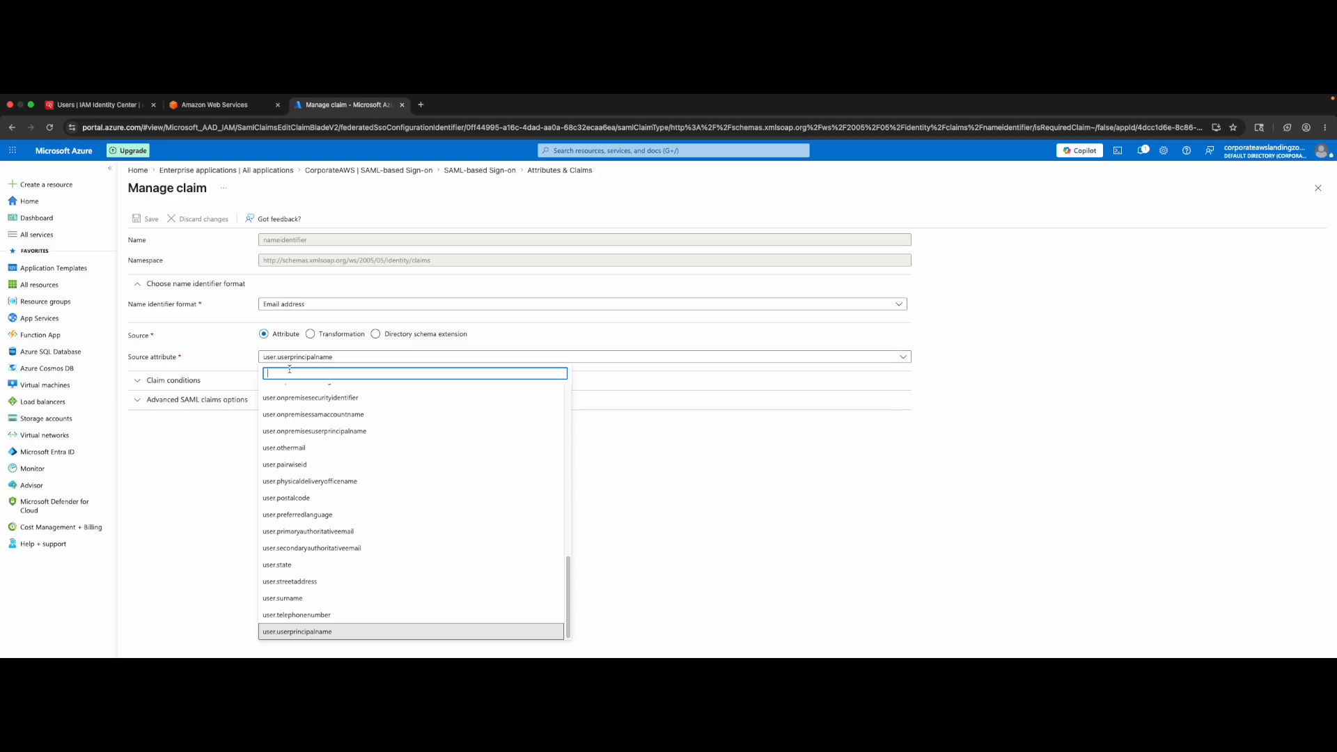
type("user.")
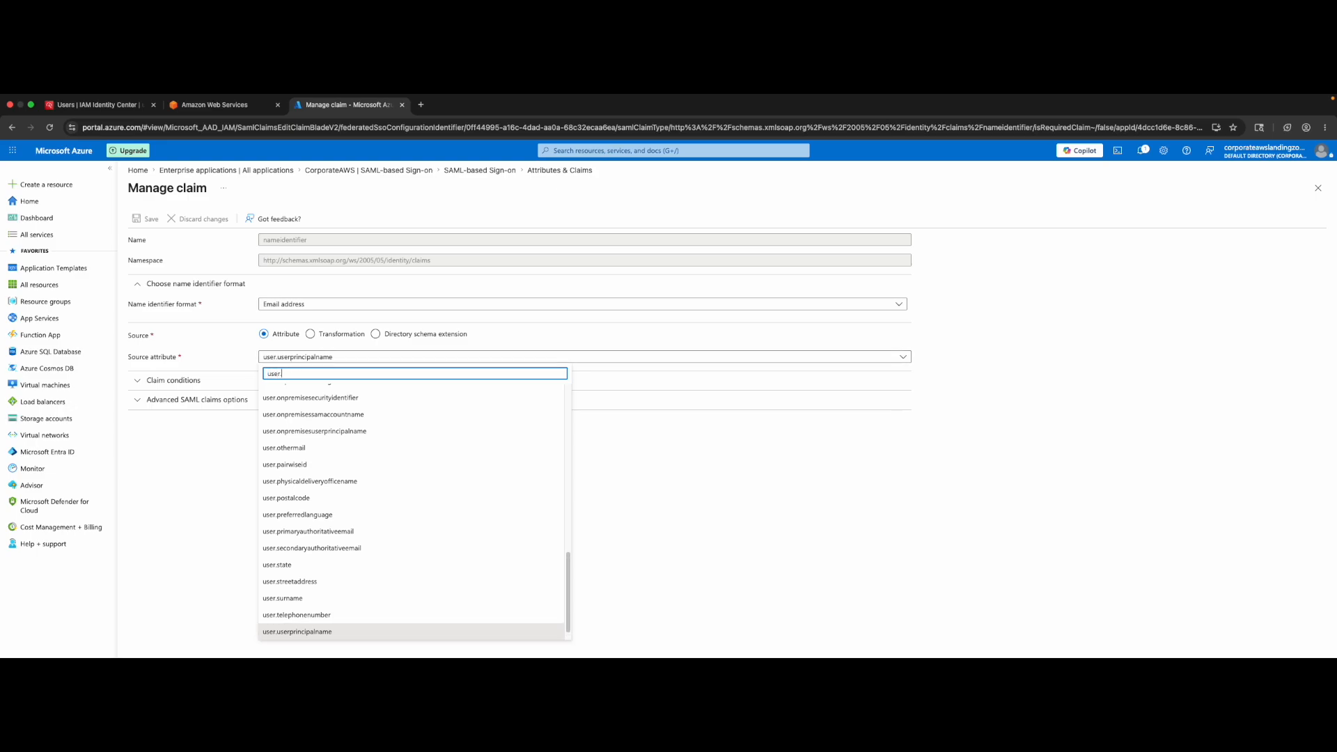
type("ema")
key("BackSpace")
key("BackSpace")
key("BackSpace")
type("ma")
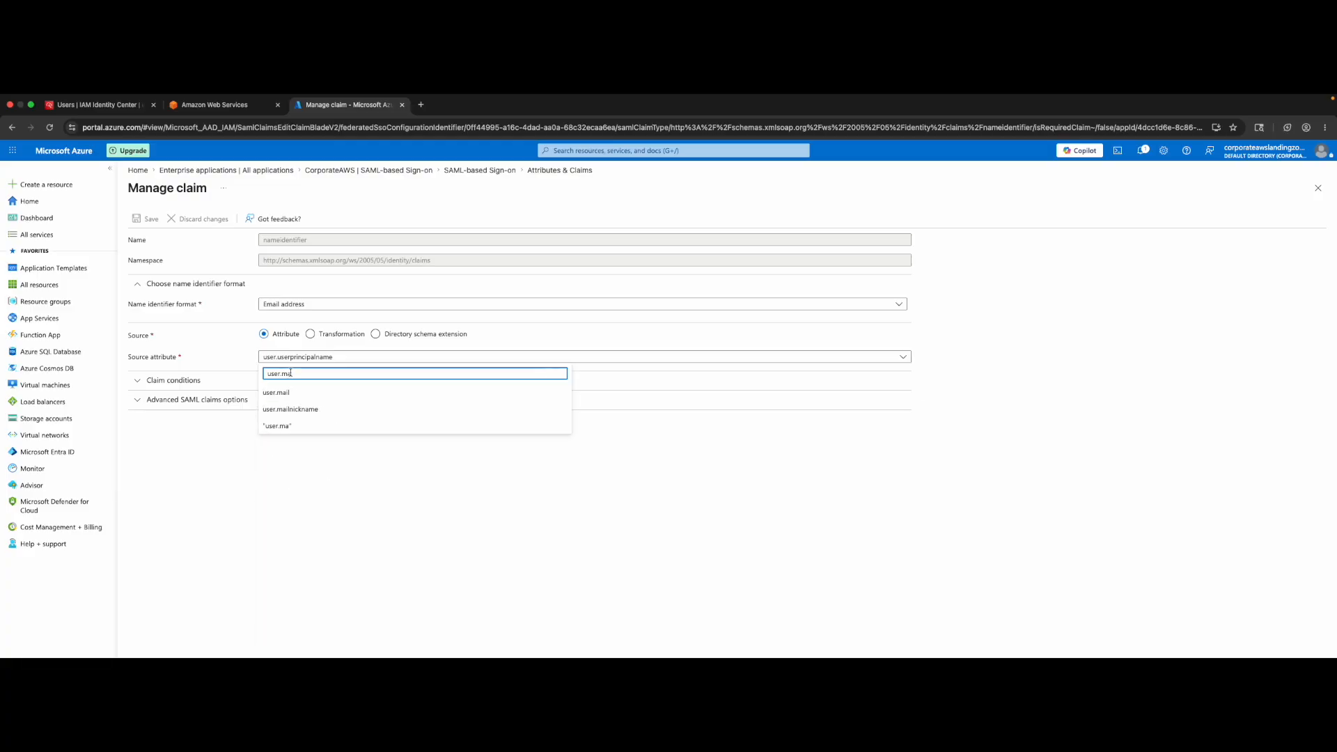
left_click(308, 392)
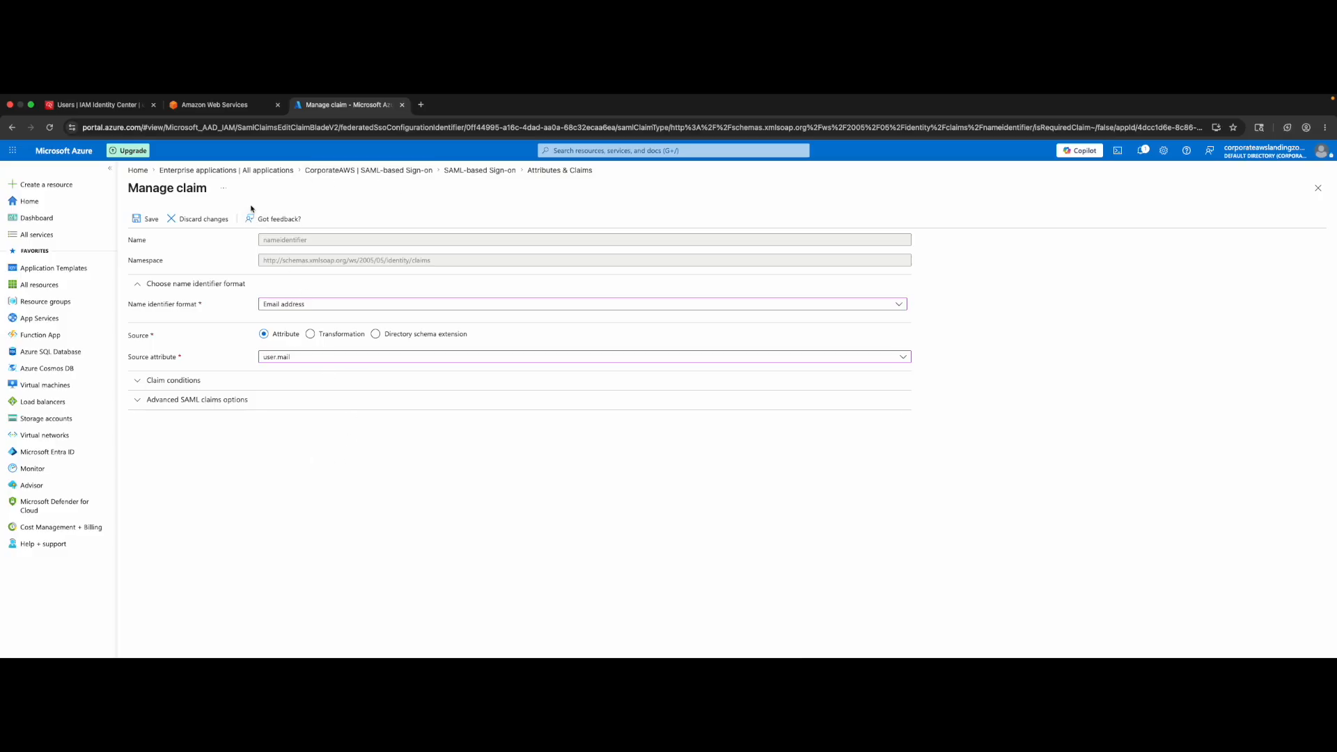
- Open the Azure Users list separately and examine the external member's user principal name on their overview page
right_click(139, 173)
left_click(168, 179)
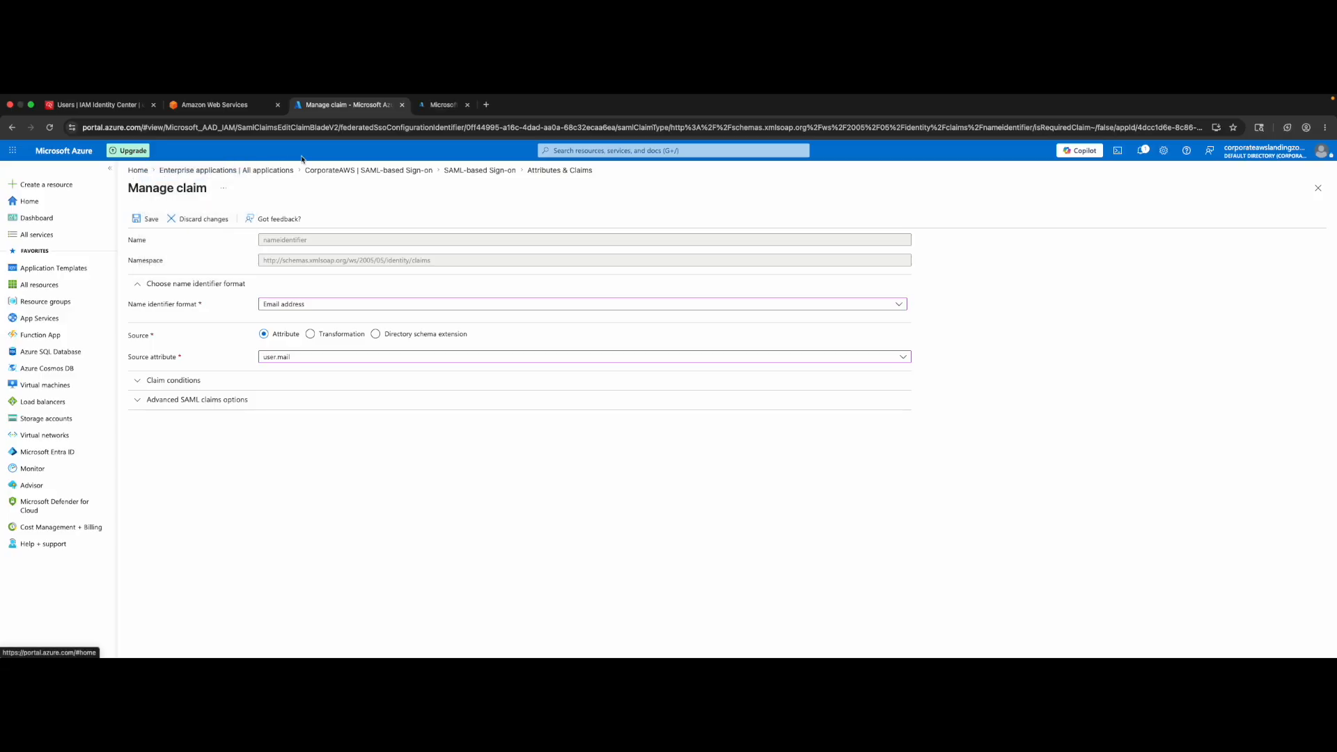
left_click(446, 106)
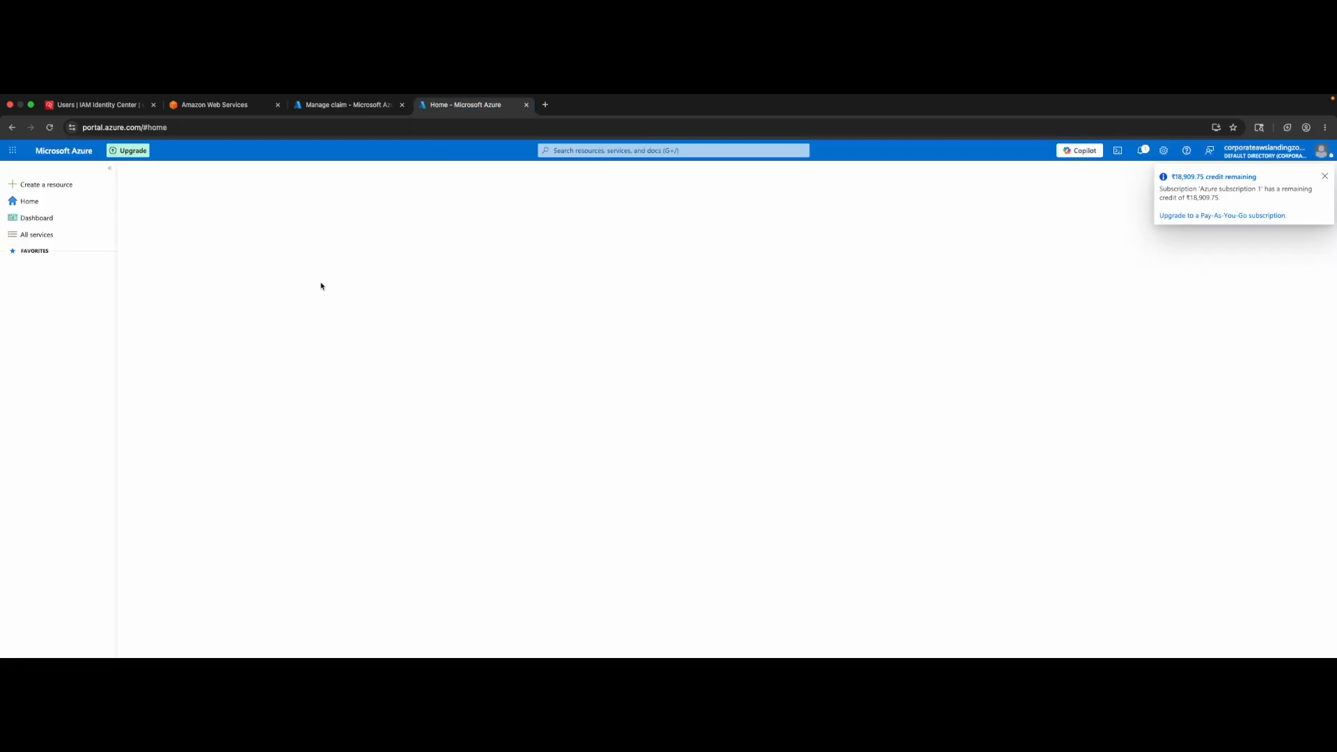
left_click(642, 150)
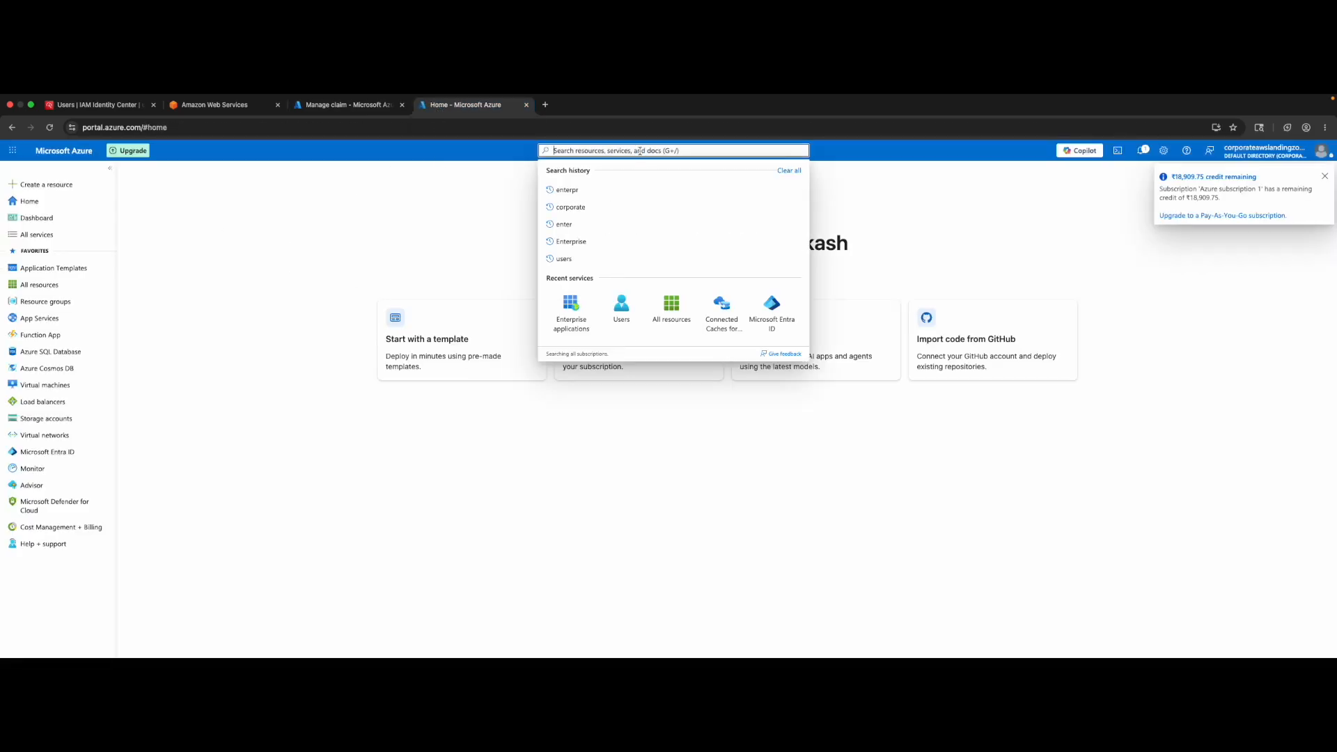
left_click(621, 307)
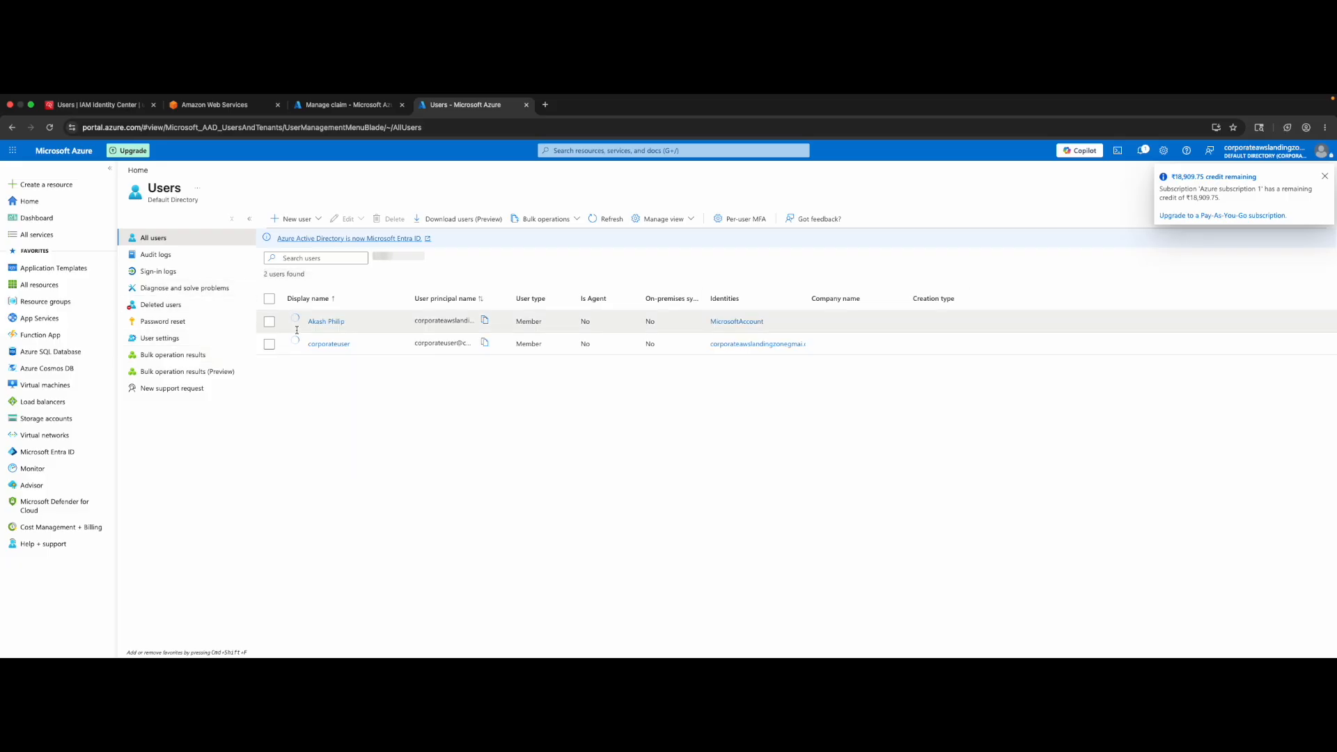
left_click(333, 322)
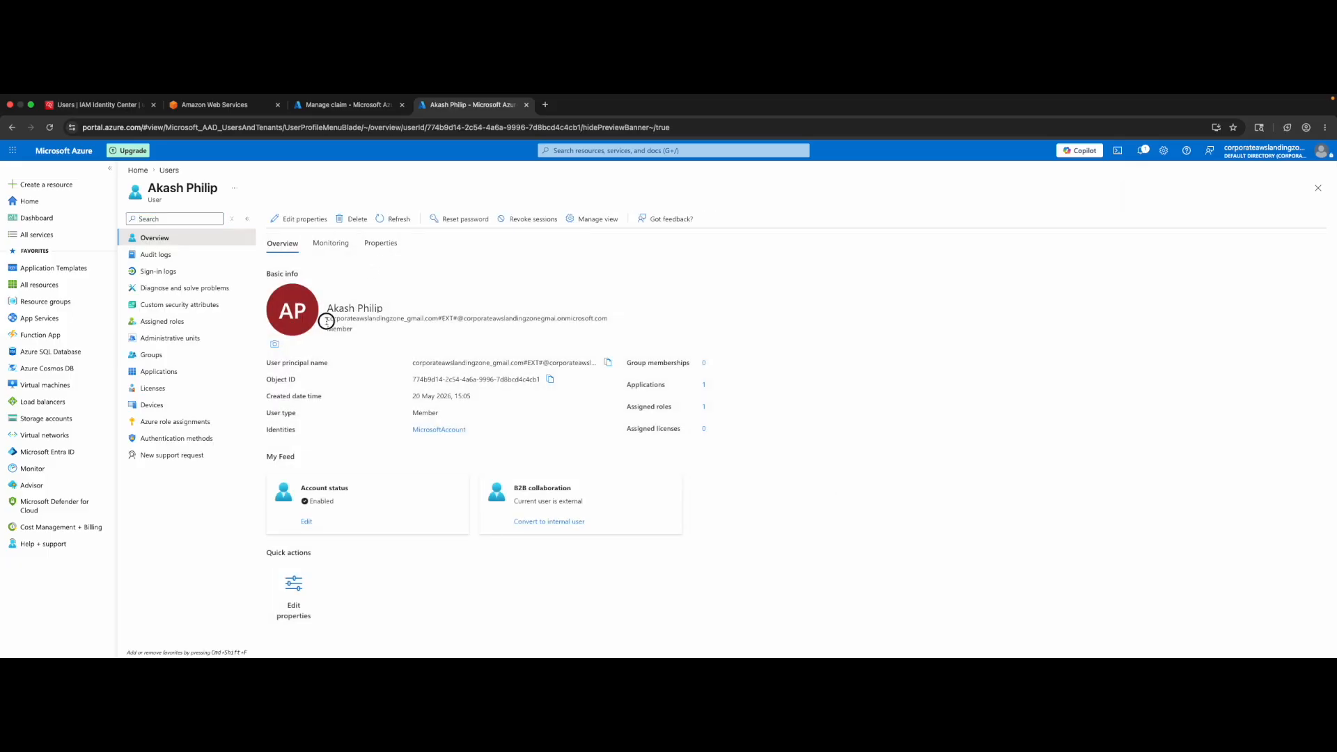
left_click_drag(327, 321, 515, 318)
left_click_drag(417, 362, 586, 360)
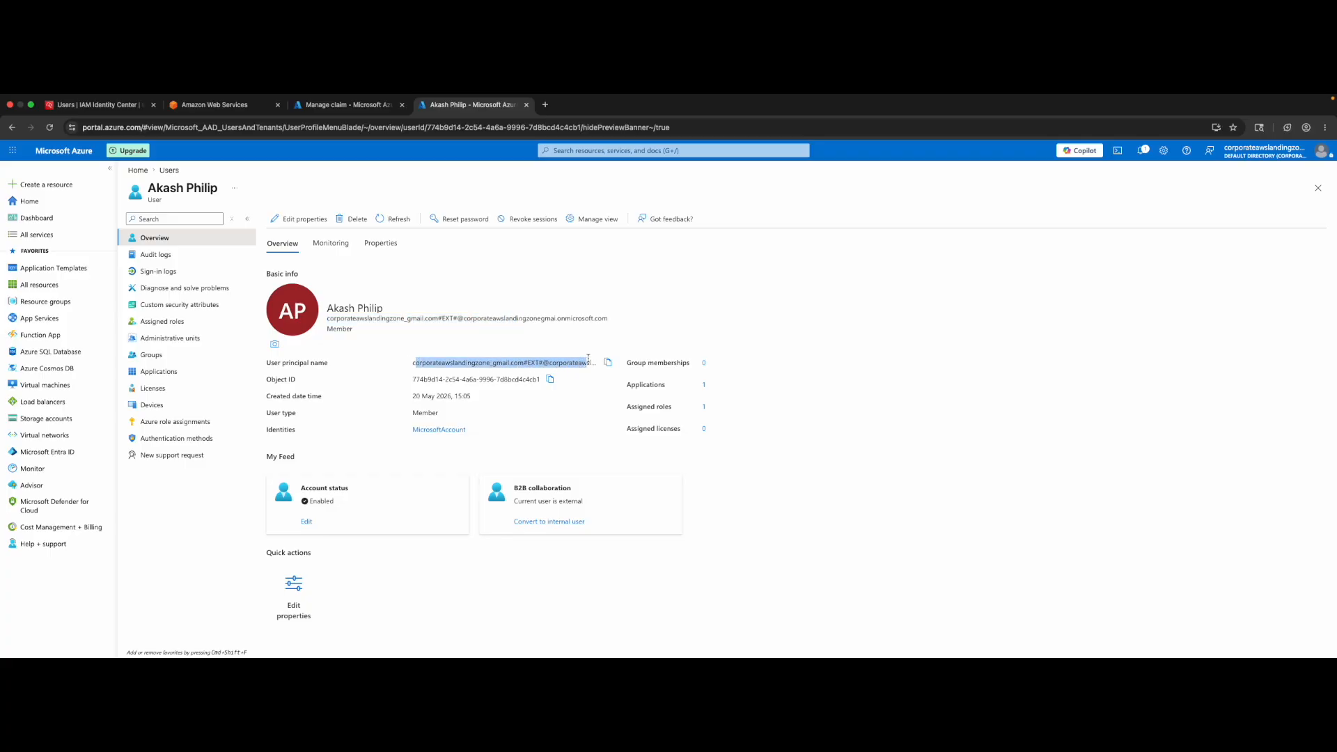
left_click(886, 295)
left_click(526, 105)
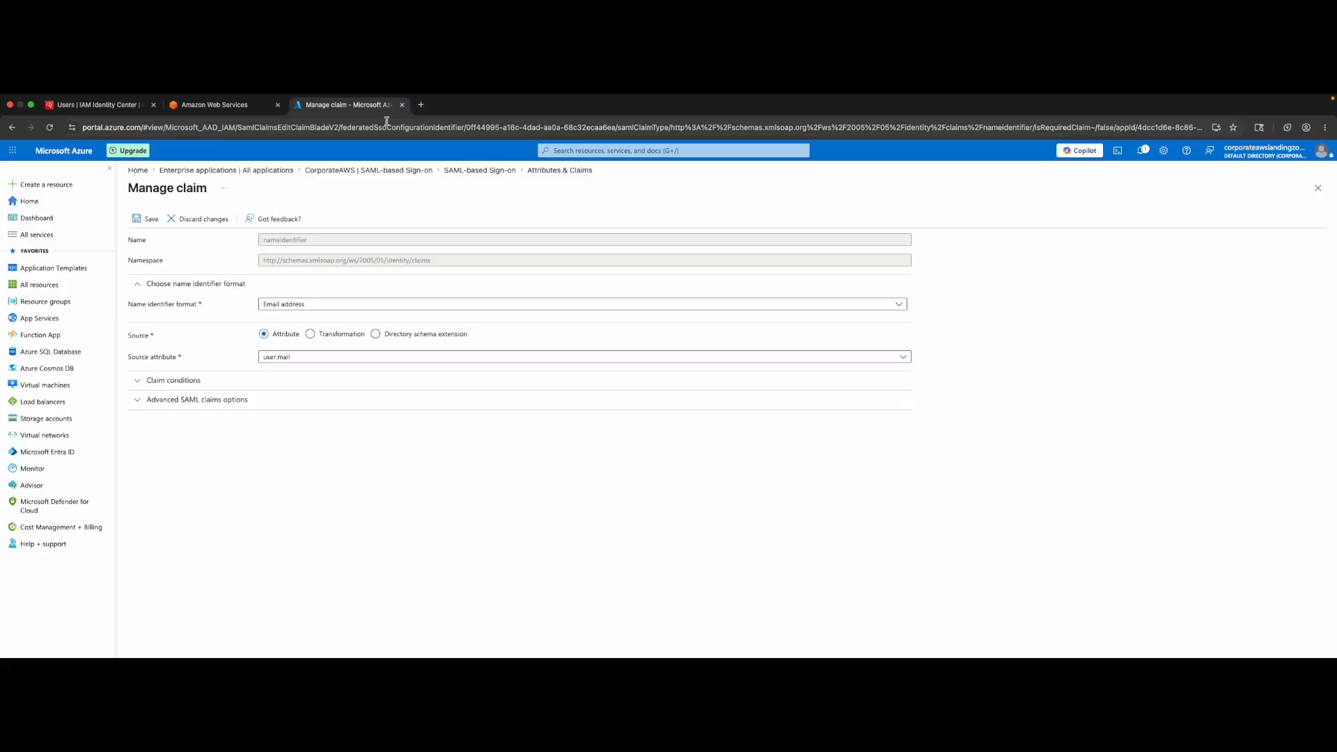
- Save the Name ID claim, then retry the IPv4-only AWS access portal URL from the IAM Identity Center settings
left_click(147, 220)
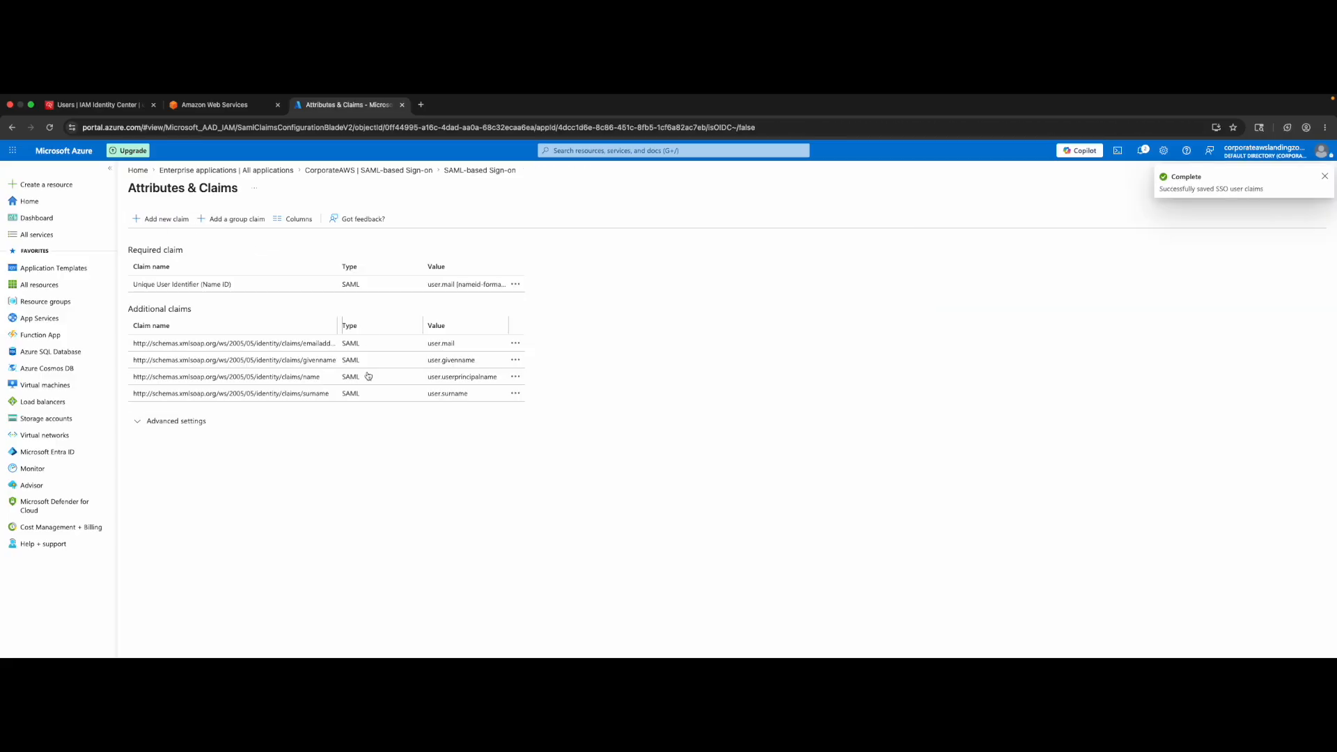
left_click(229, 106)
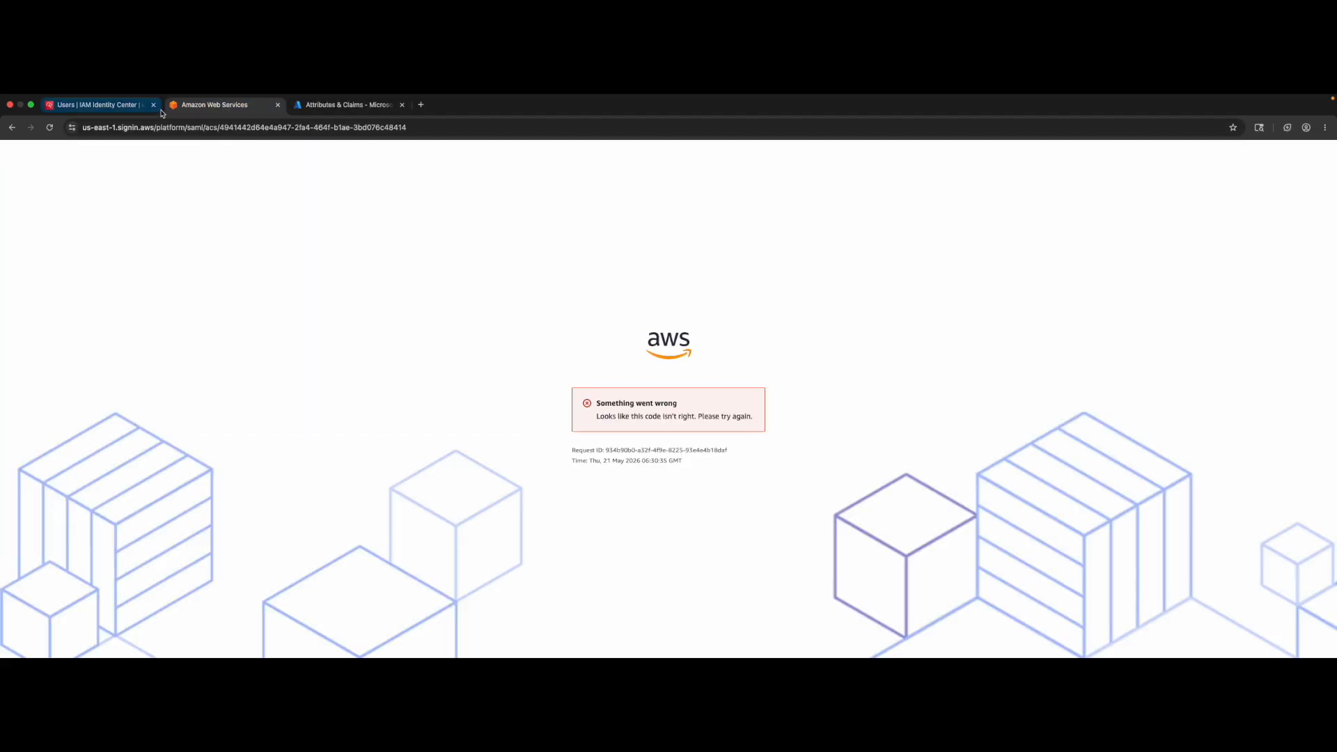
left_click(277, 105)
left_click(111, 105)
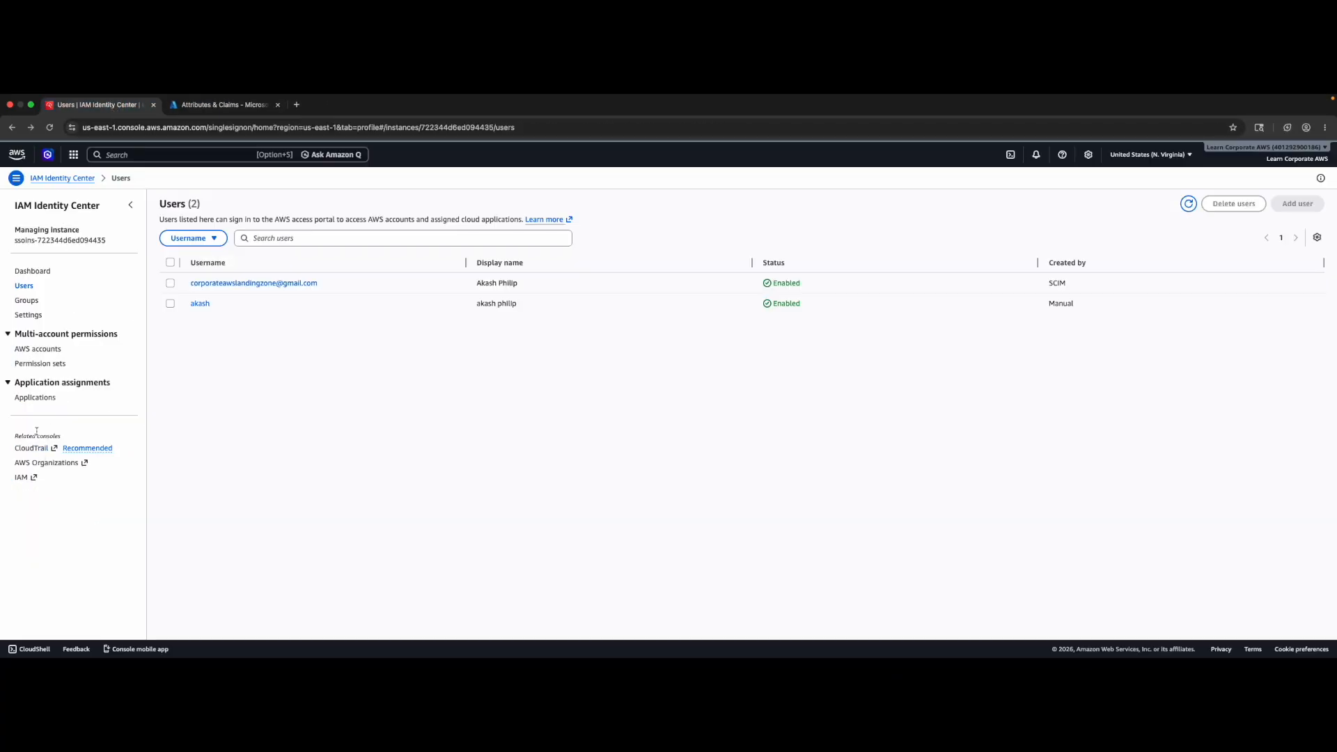
left_click(29, 315)
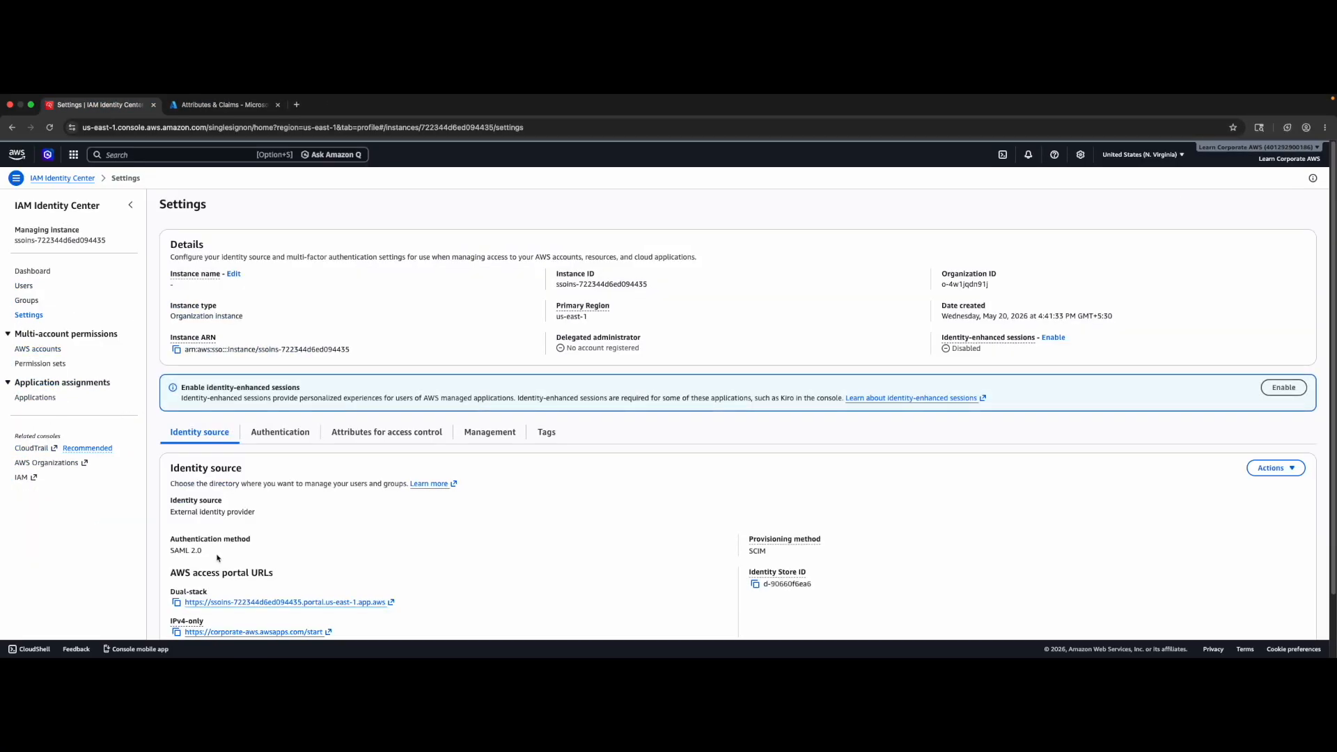
scroll(218, 557, "down", 1)
left_click(220, 563)
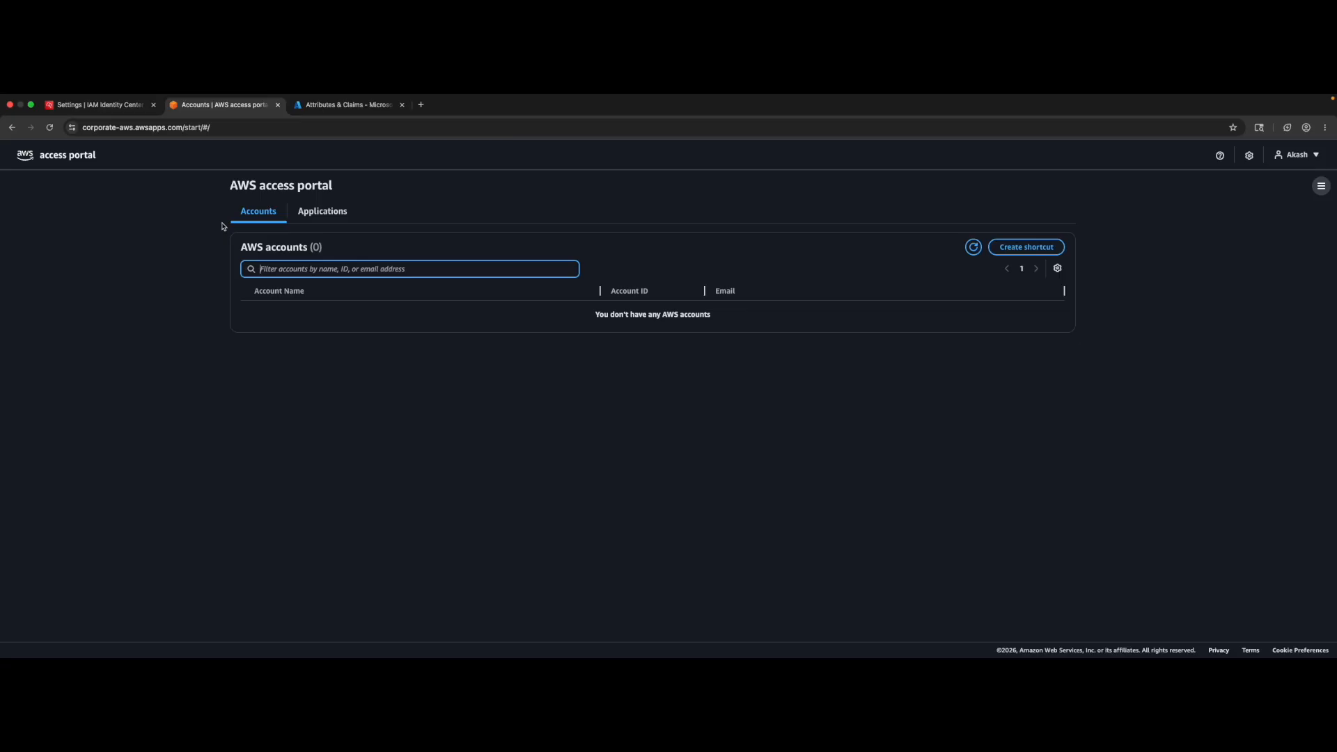
- Check the applications and accounts available in the AWS access portal and sign out
left_click(321, 211)
left_click(267, 215)
left_click(1298, 156)
left_click(1230, 215)
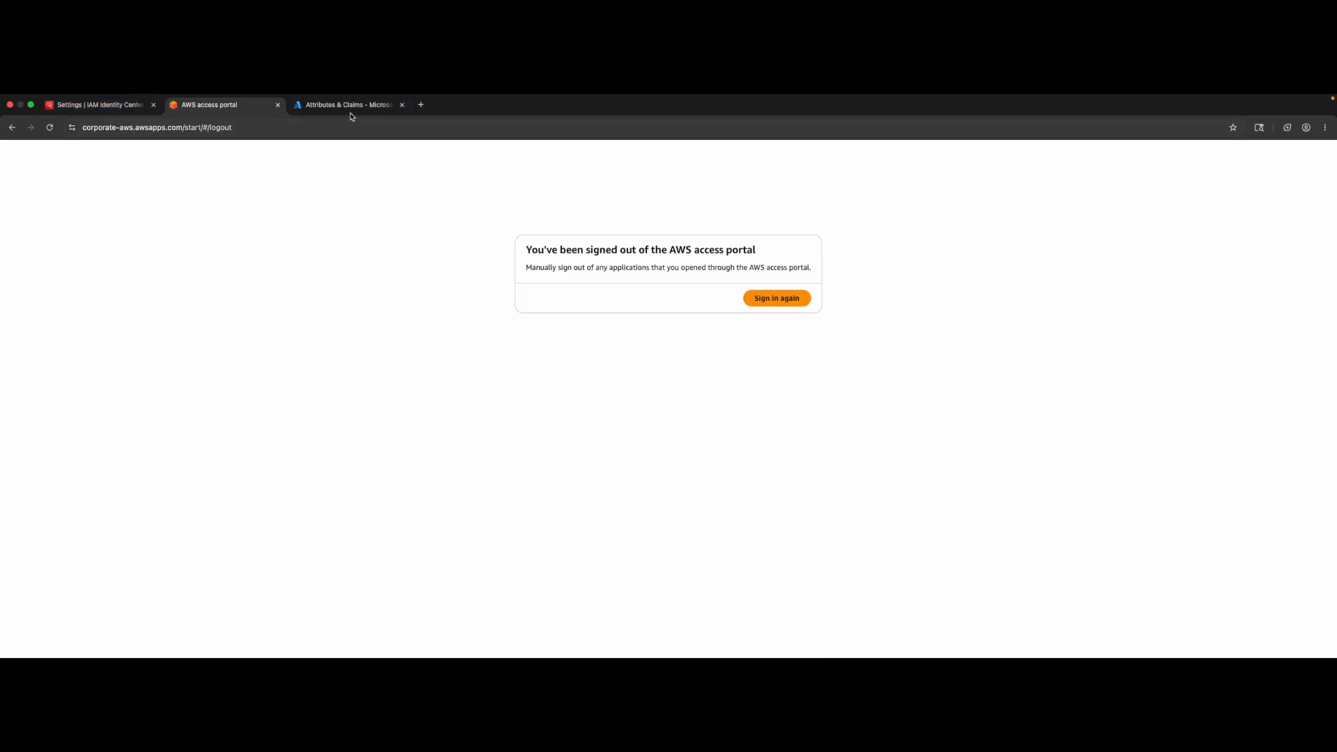
- Reopen the IPv4-only access portal URL from the identity source settings in place of the signed-out page and recheck its applications and accounts
left_click(90, 104)
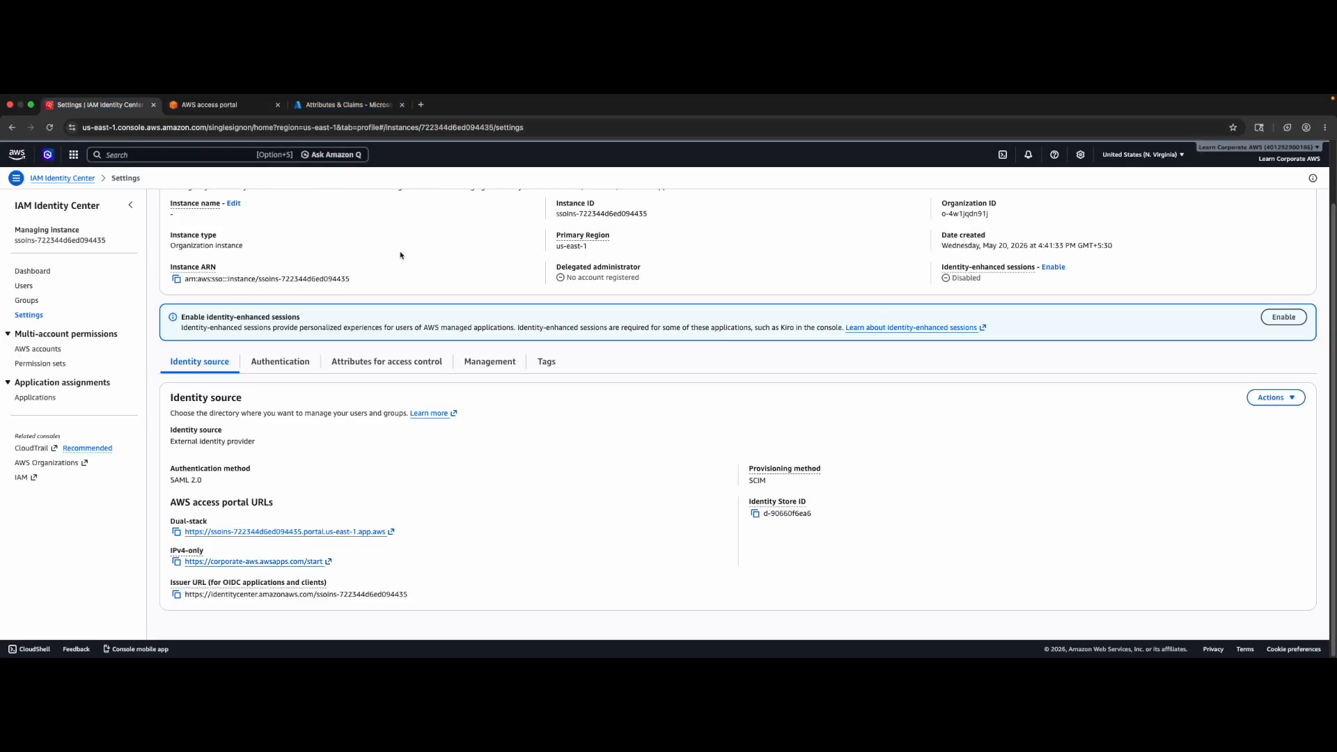
scroll(243, 456, "up", 2)
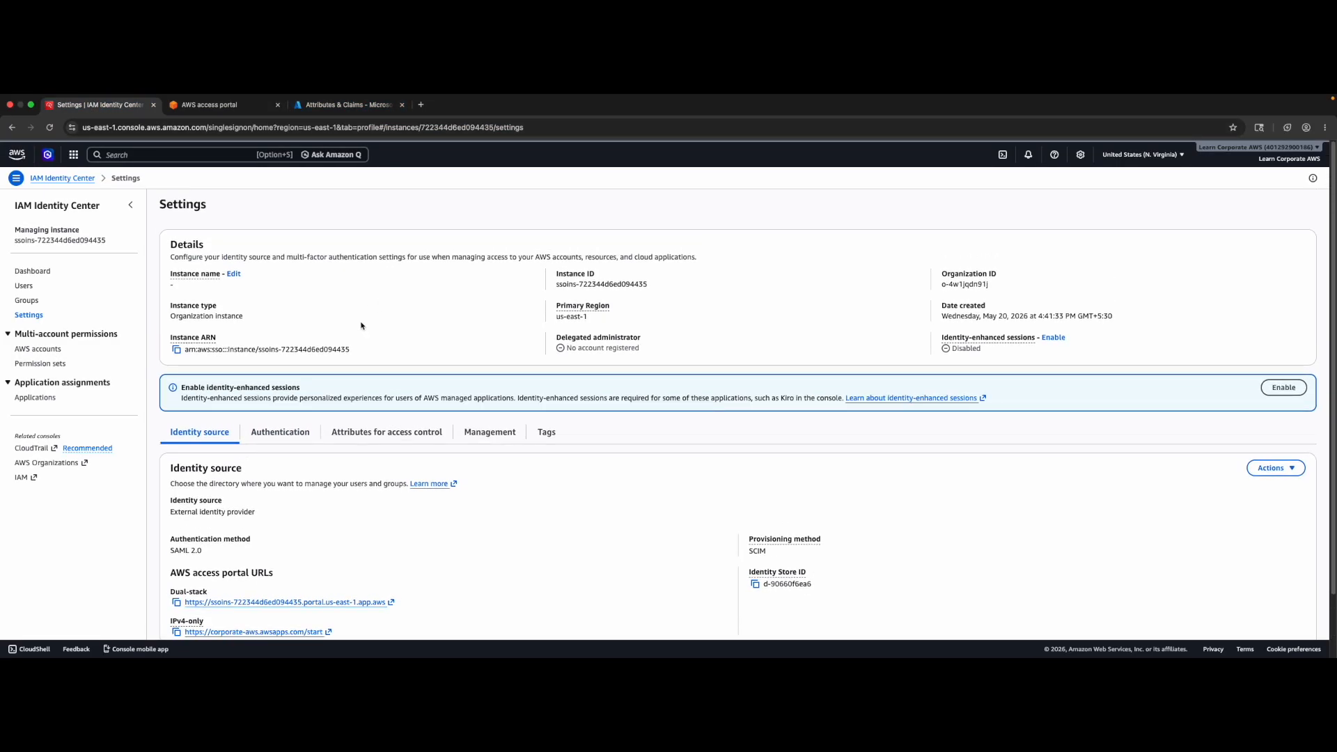
scroll(361, 325, "down", 2)
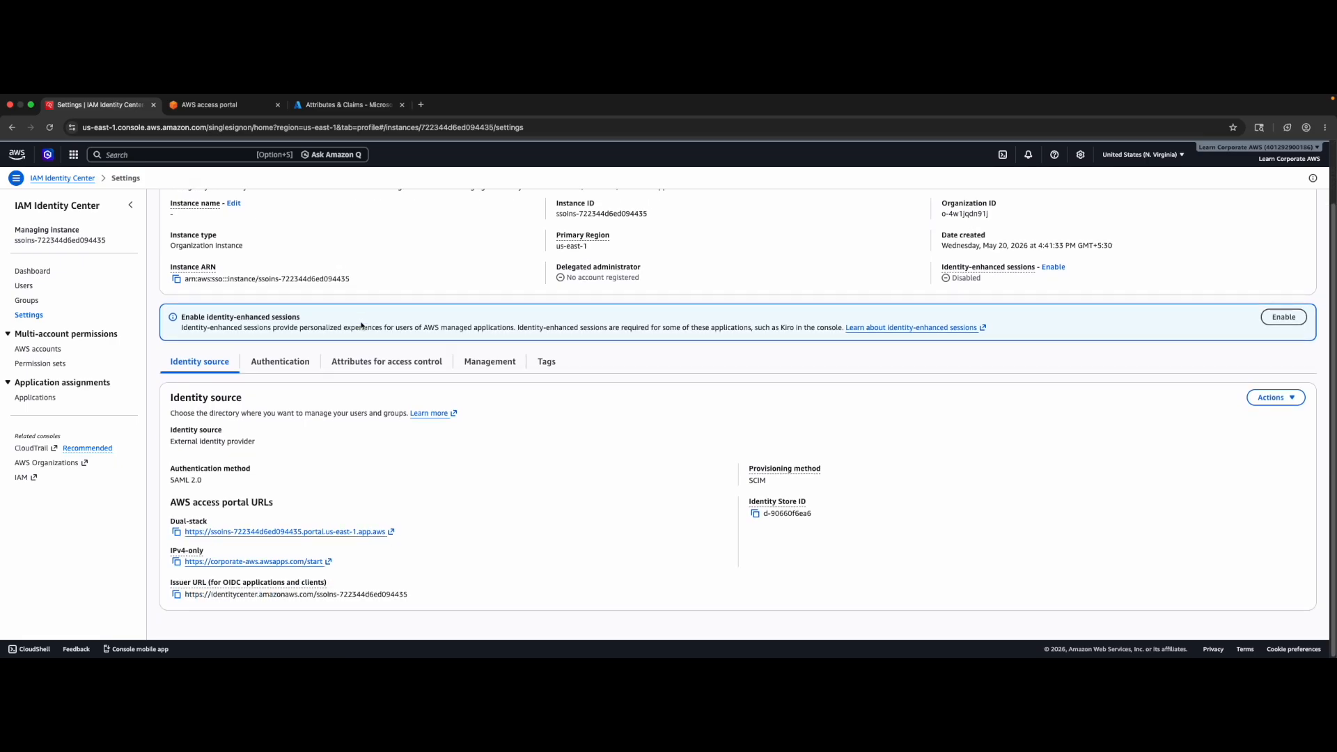
scroll(351, 288, "up", 2)
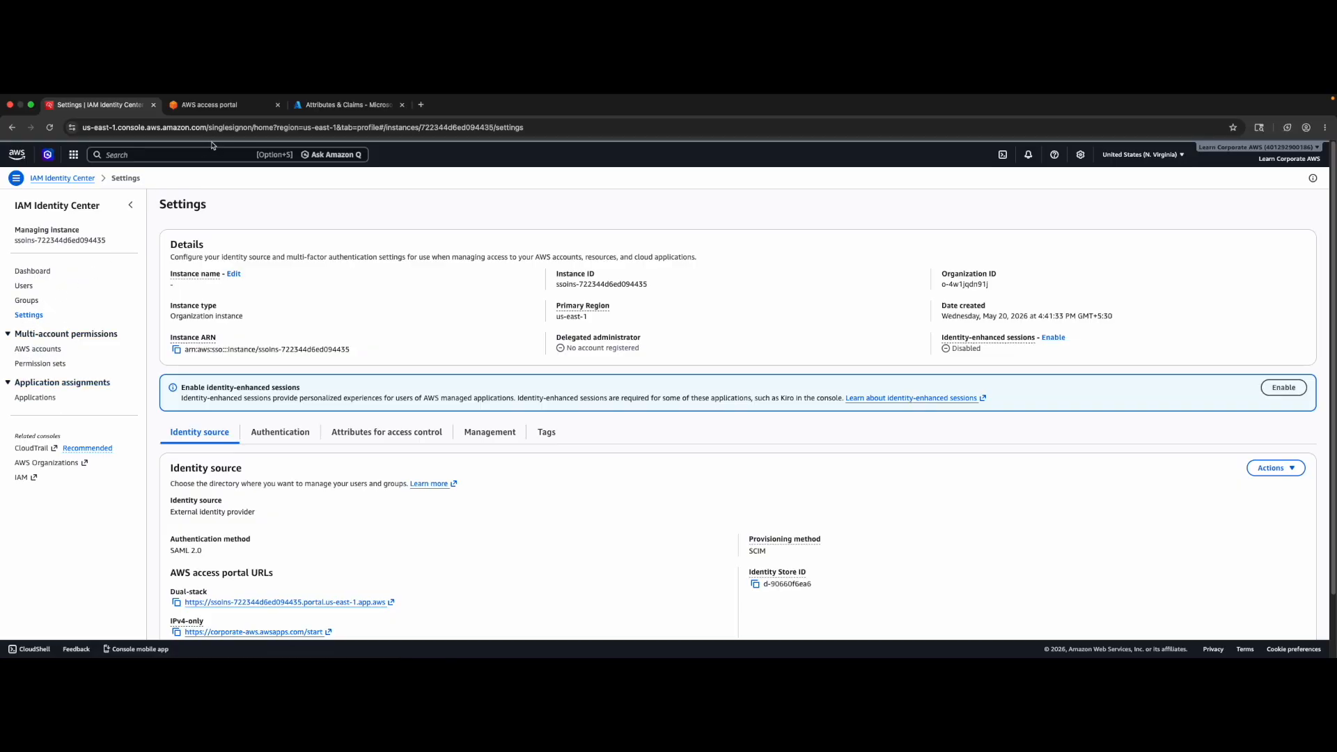
left_click(277, 105)
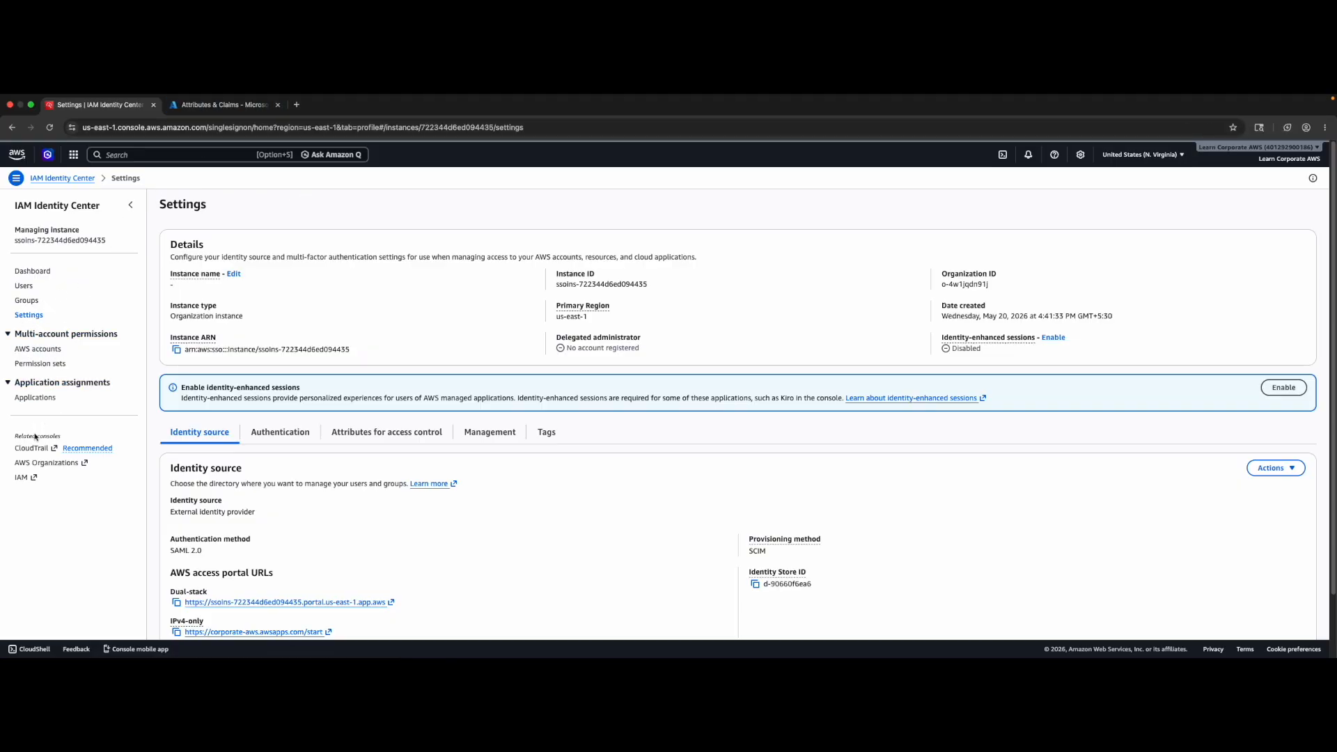
scroll(265, 578, "down", 2)
left_click(264, 567)
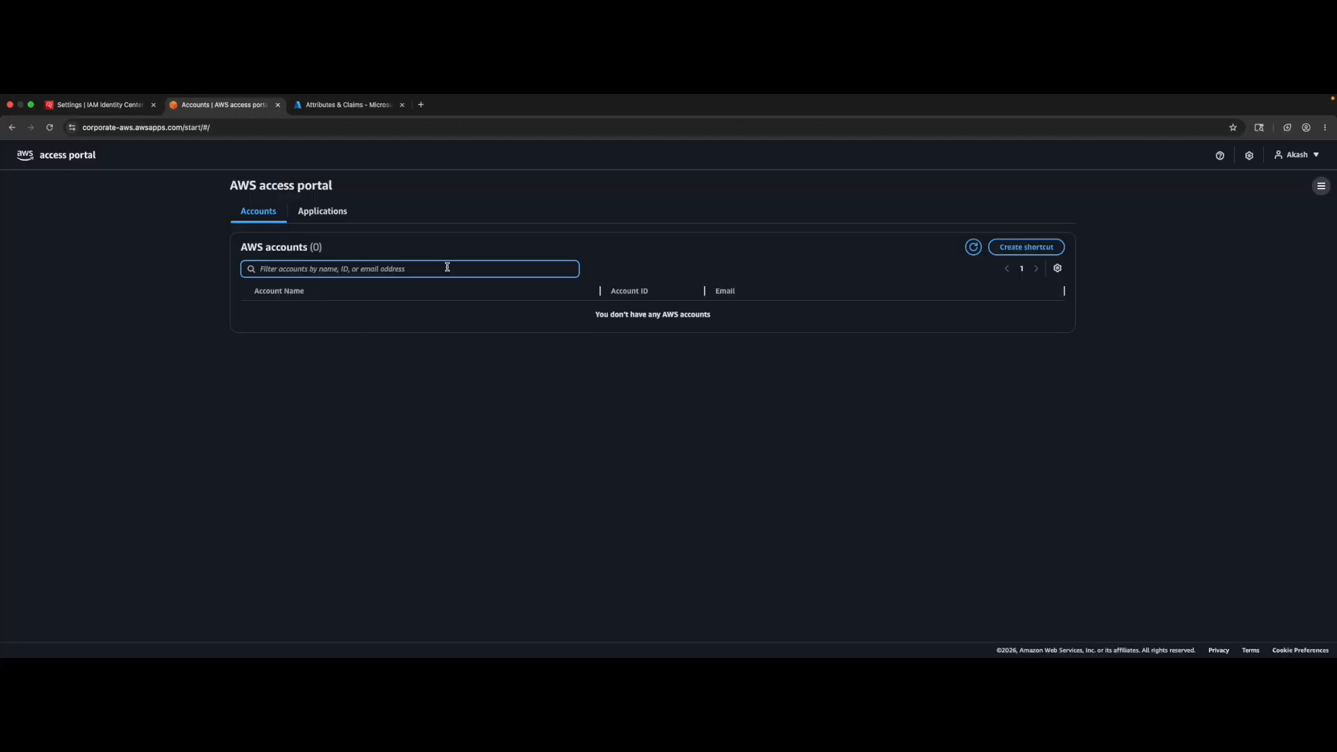
left_click(327, 212)
left_click(268, 212)
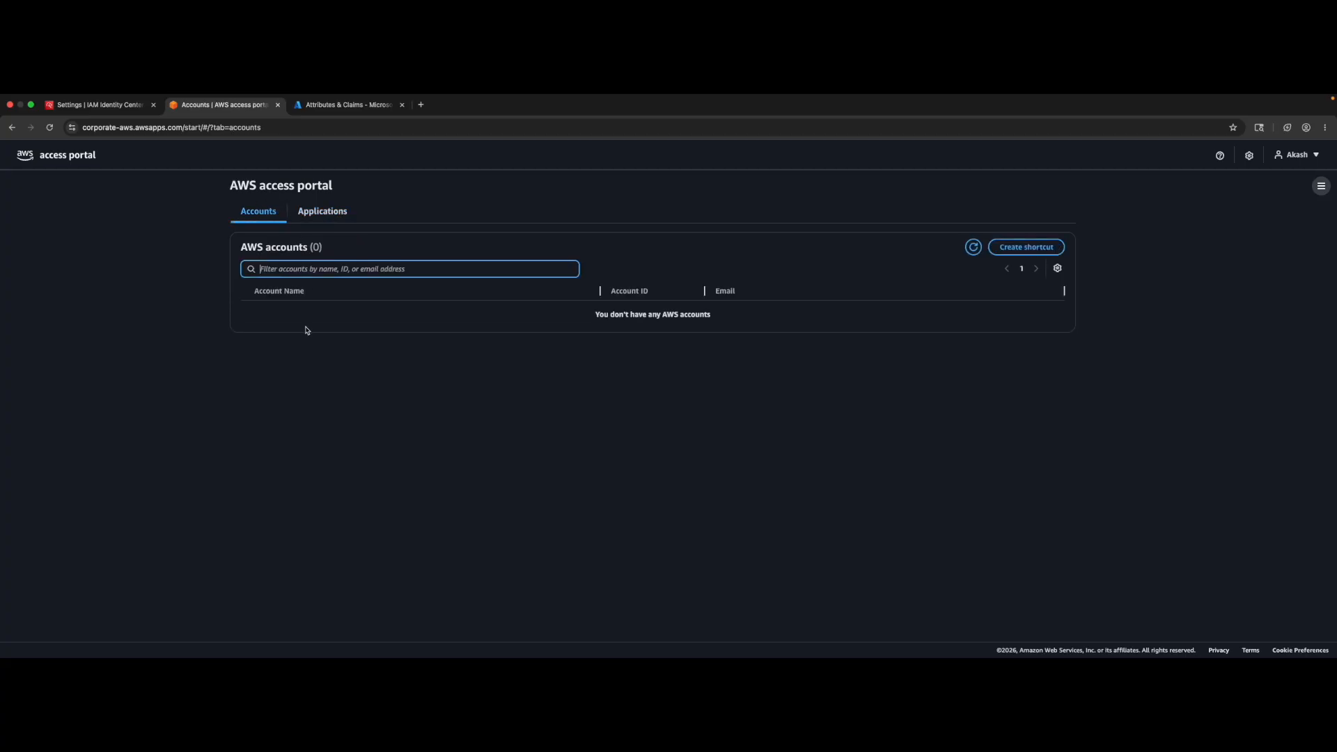
- Start a user assignment for the Learn Corporate AWS account in IAM Identity Center and select the SCIM-provisioned user
left_click(107, 105)
left_click(187, 105)
left_click(104, 105)
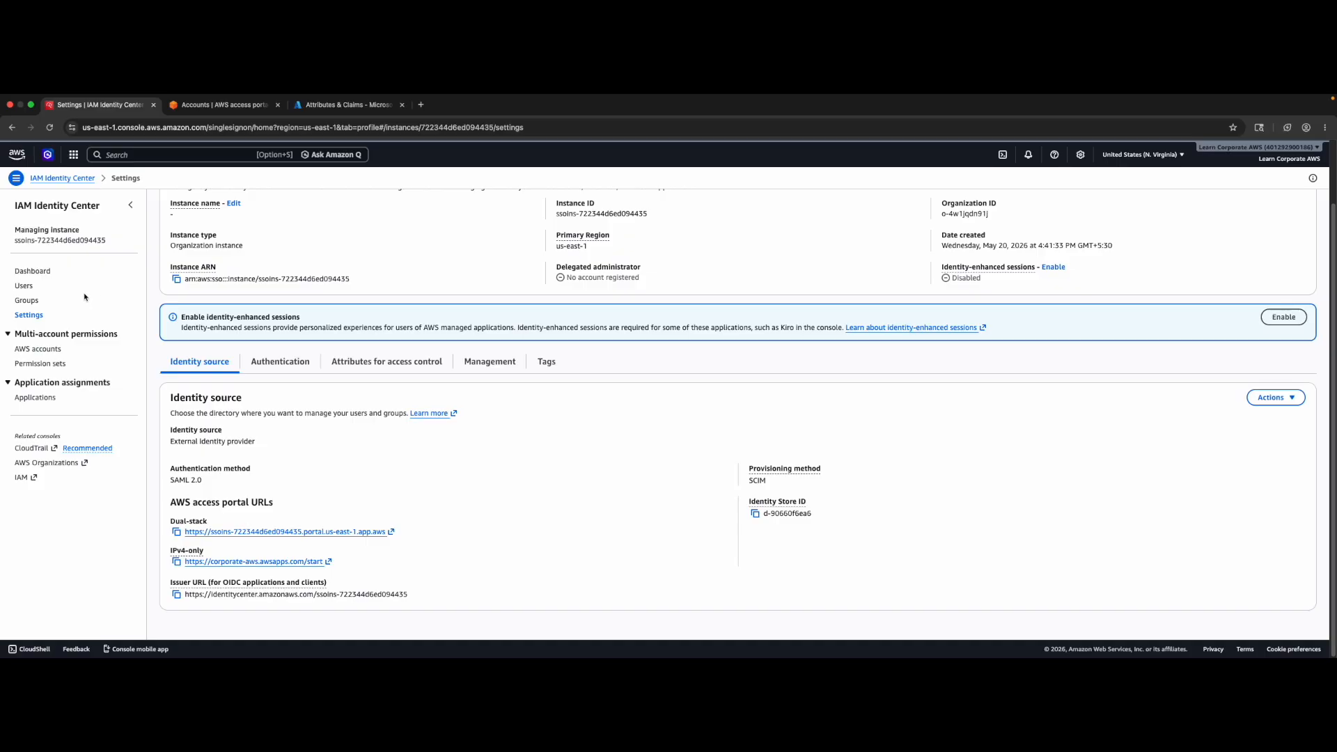
left_click(31, 349)
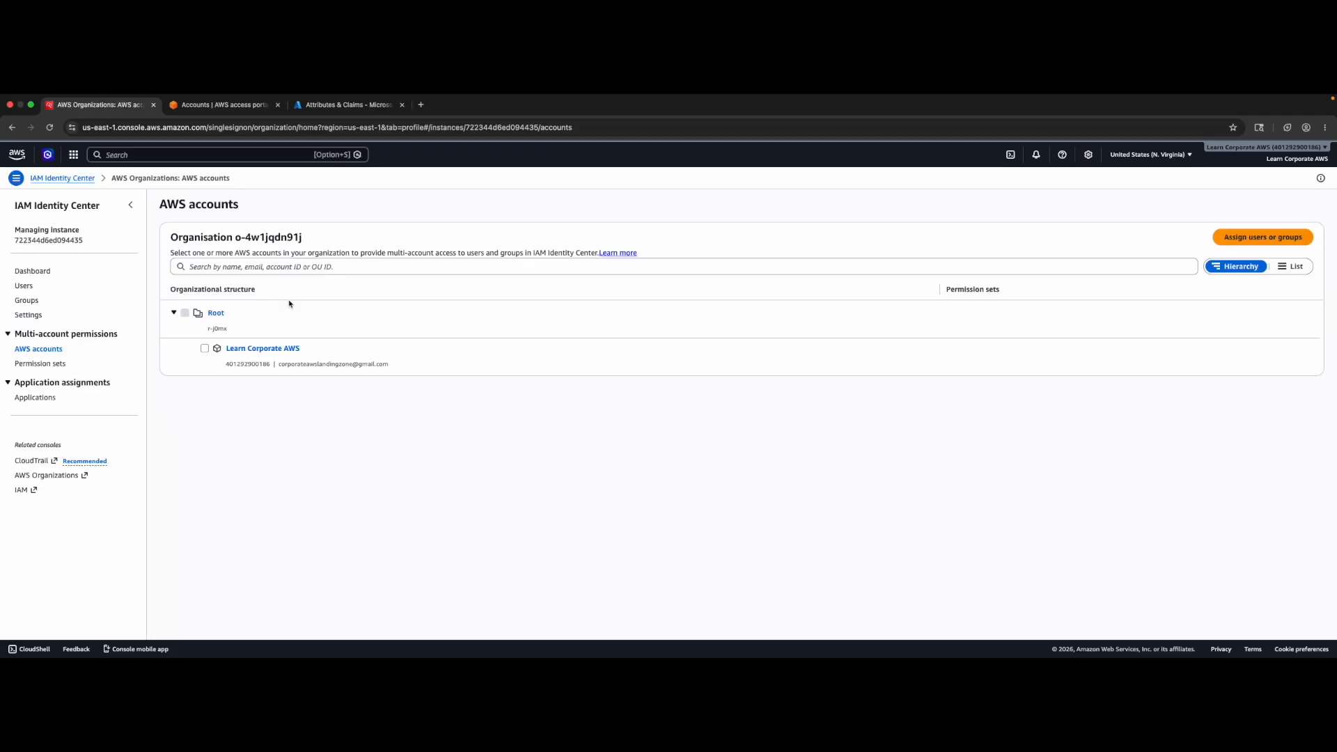
left_click(271, 350)
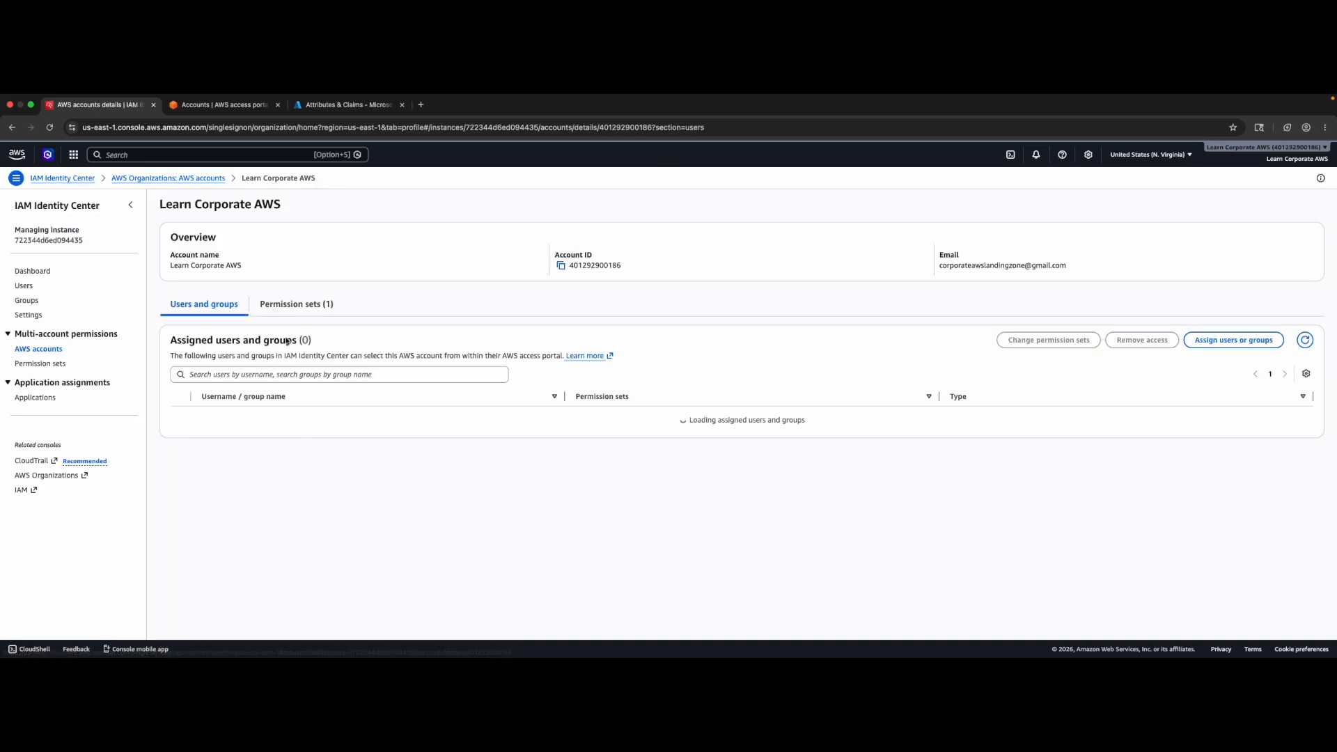
left_click(1187, 341)
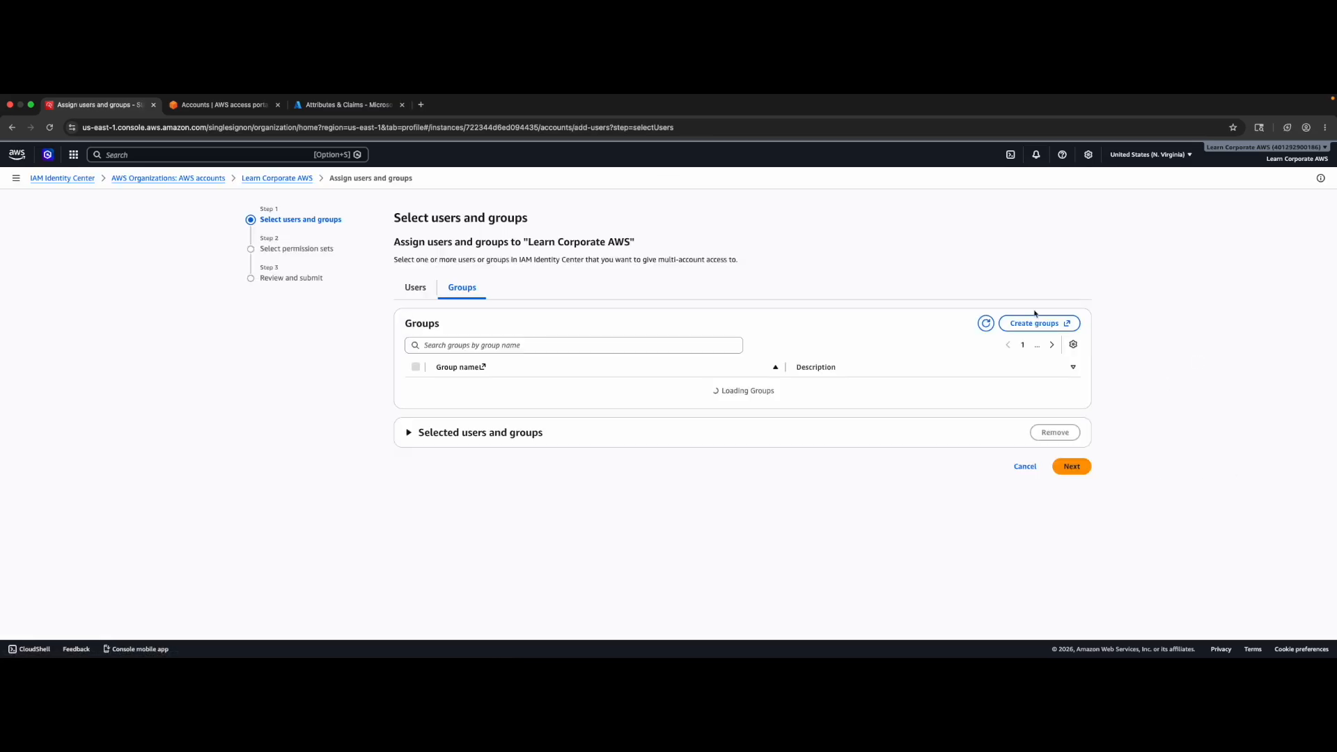
left_click(431, 298)
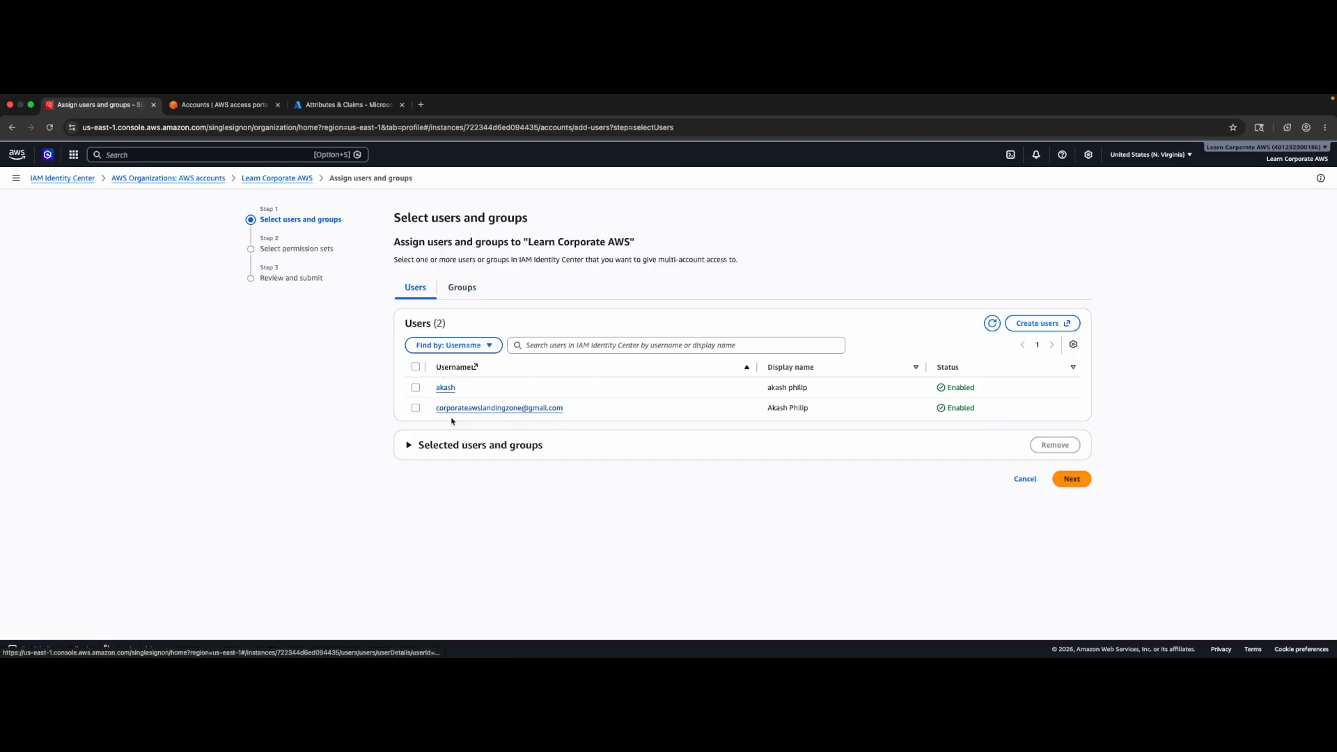
left_click(431, 413)
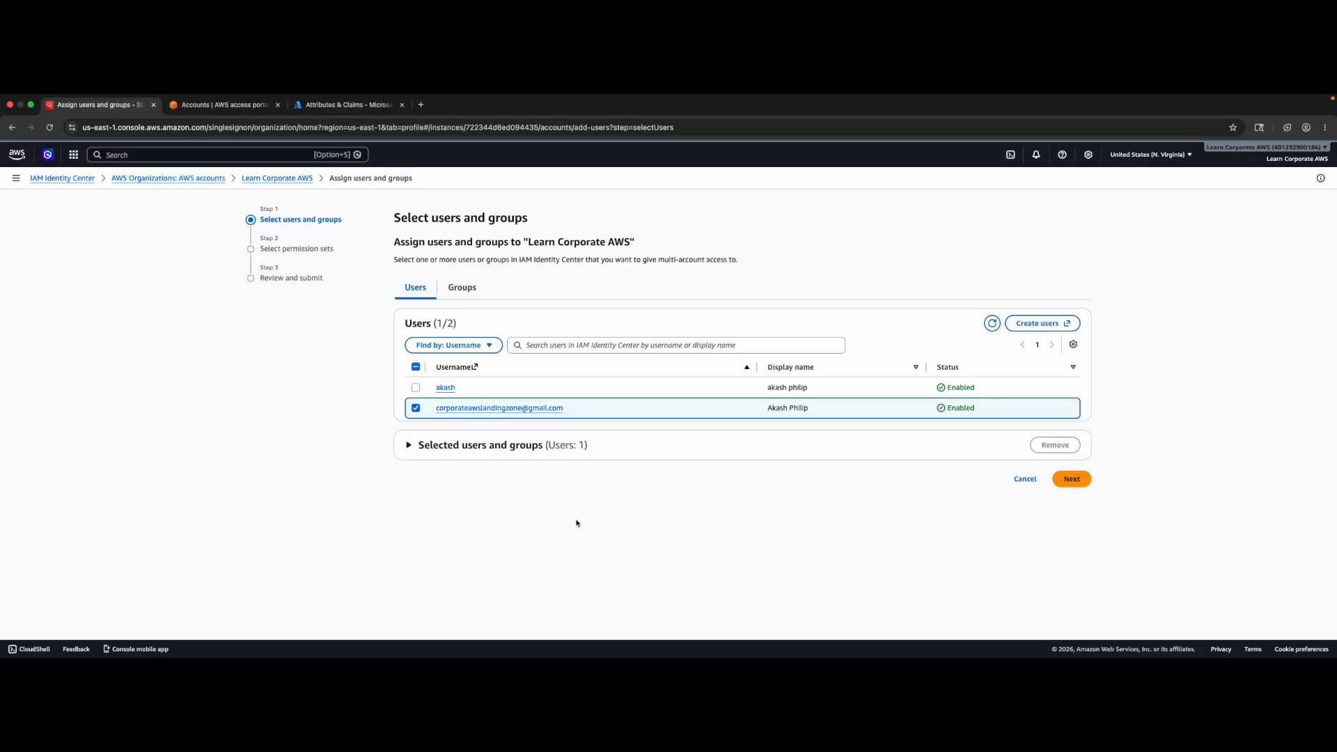
- Give the selected user the AdministratorAccess permission set and submit the assignment
left_click(1078, 481)
left_click(427, 390)
left_click(1067, 433)
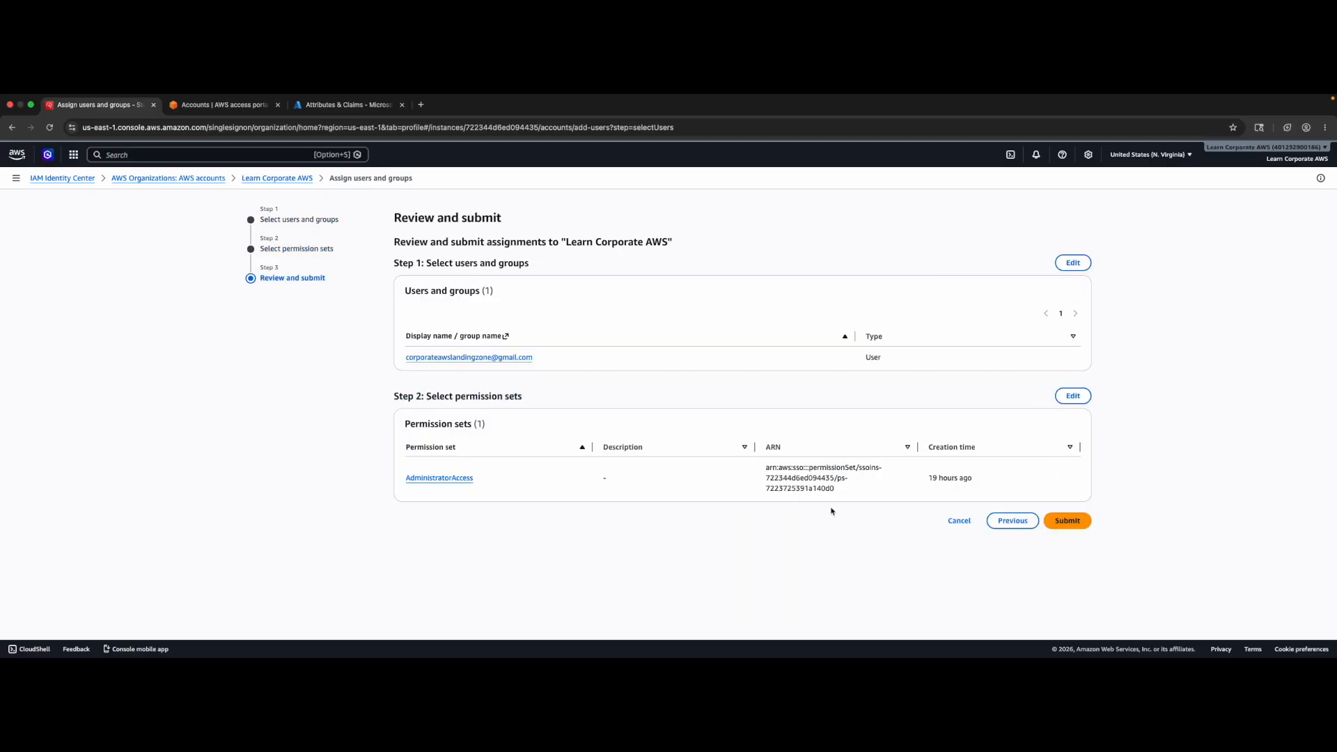
left_click(1044, 523)
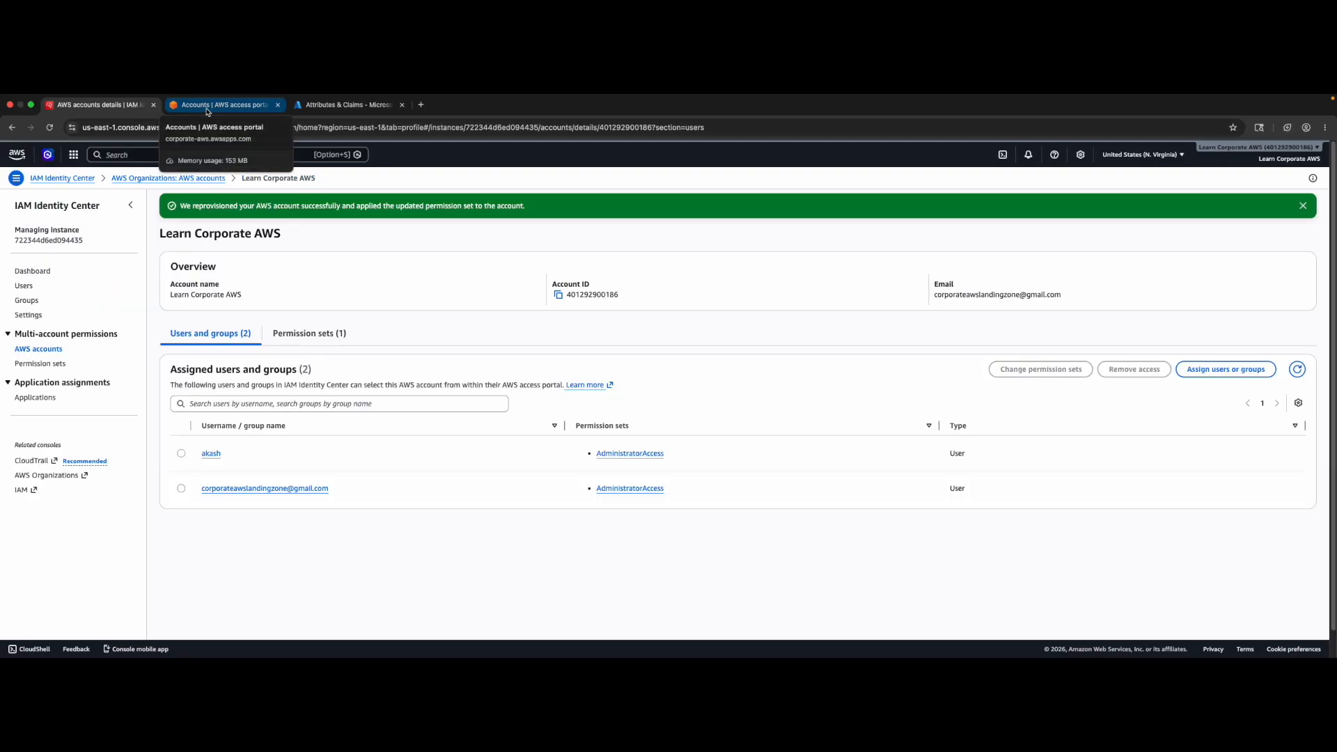
- Check the access portal for the Learn Corporate AWS account, then sign out and close the portal page
left_click(207, 106)
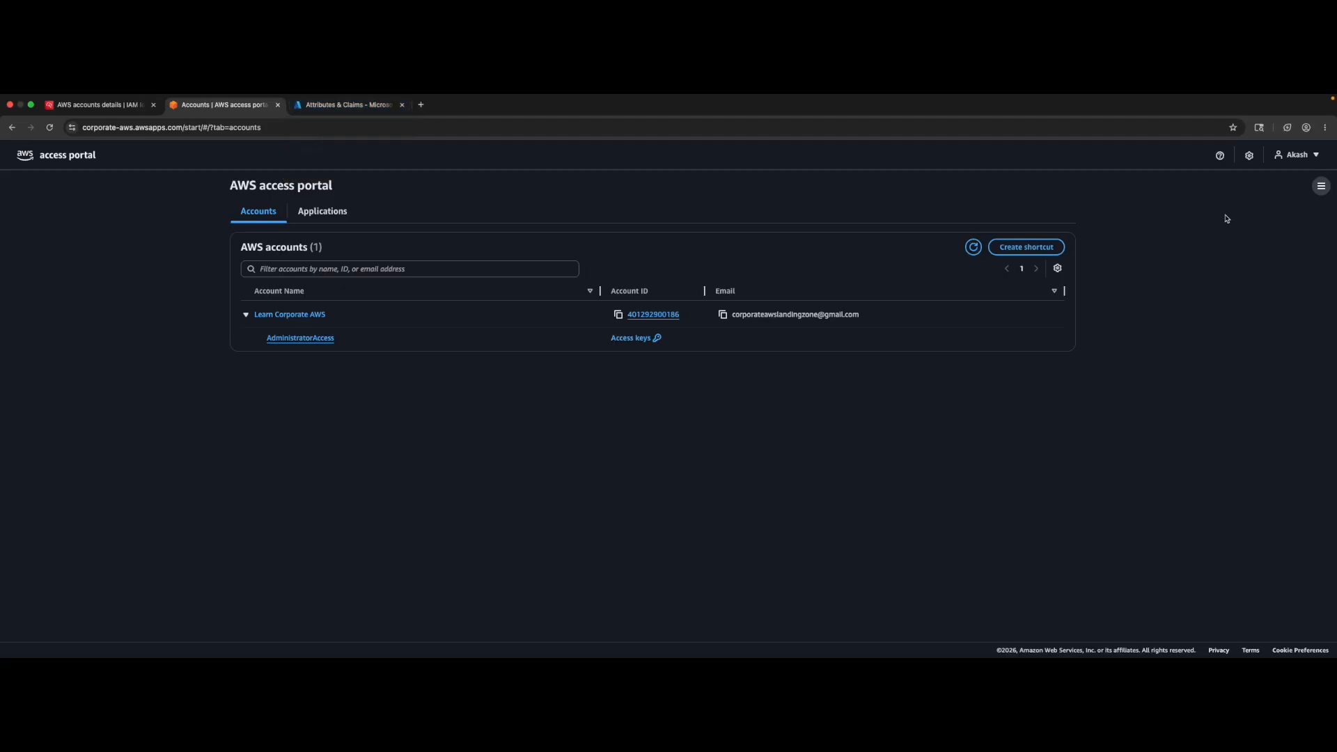
left_click(1294, 158)
left_click(1211, 217)
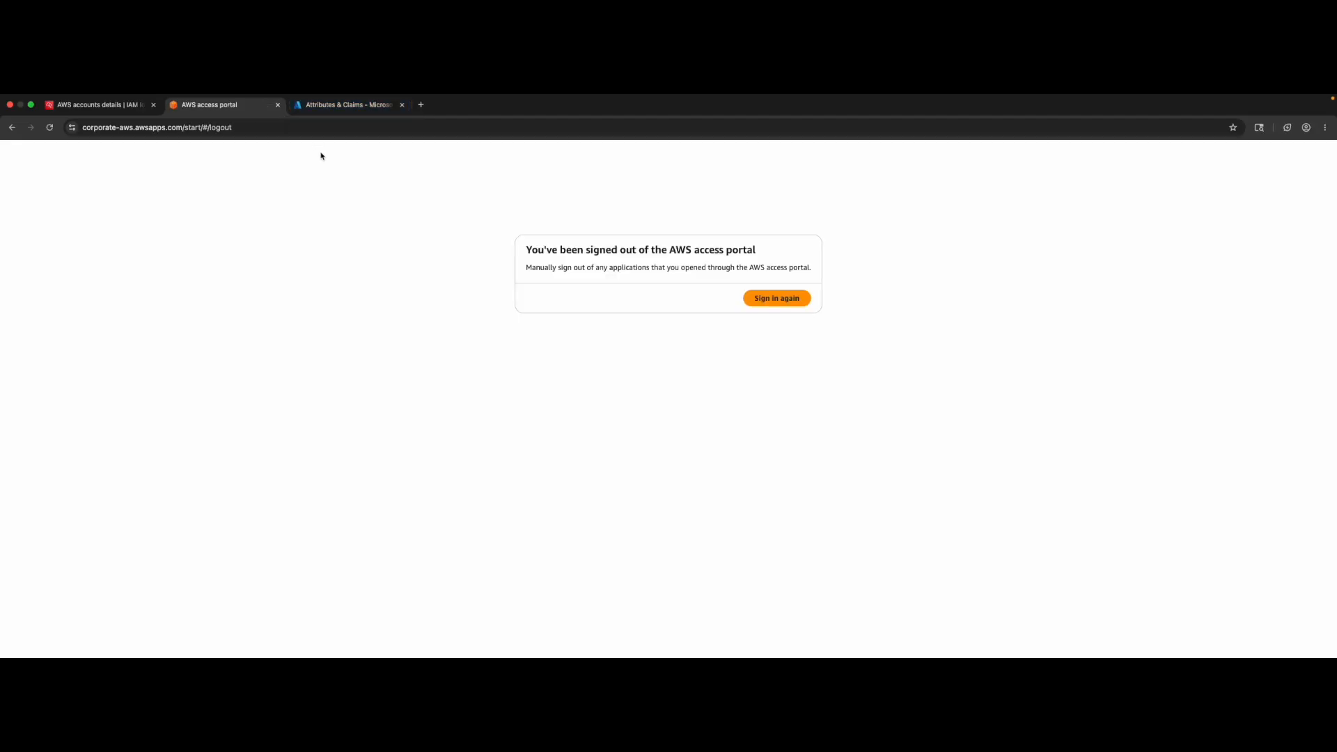
left_click(278, 104)
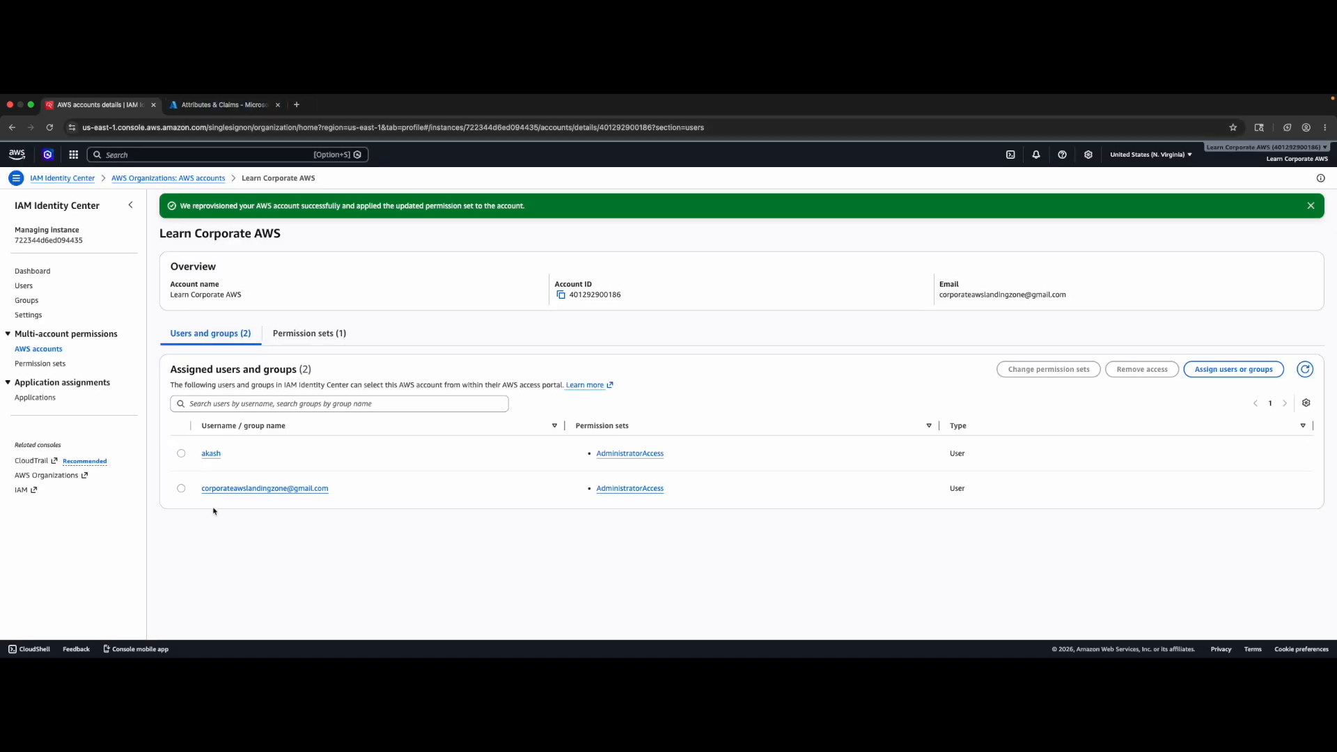
- Review the Learn Corporate AWS account's permission sets and delete the manually created user from IAM Identity Center
left_click(296, 331)
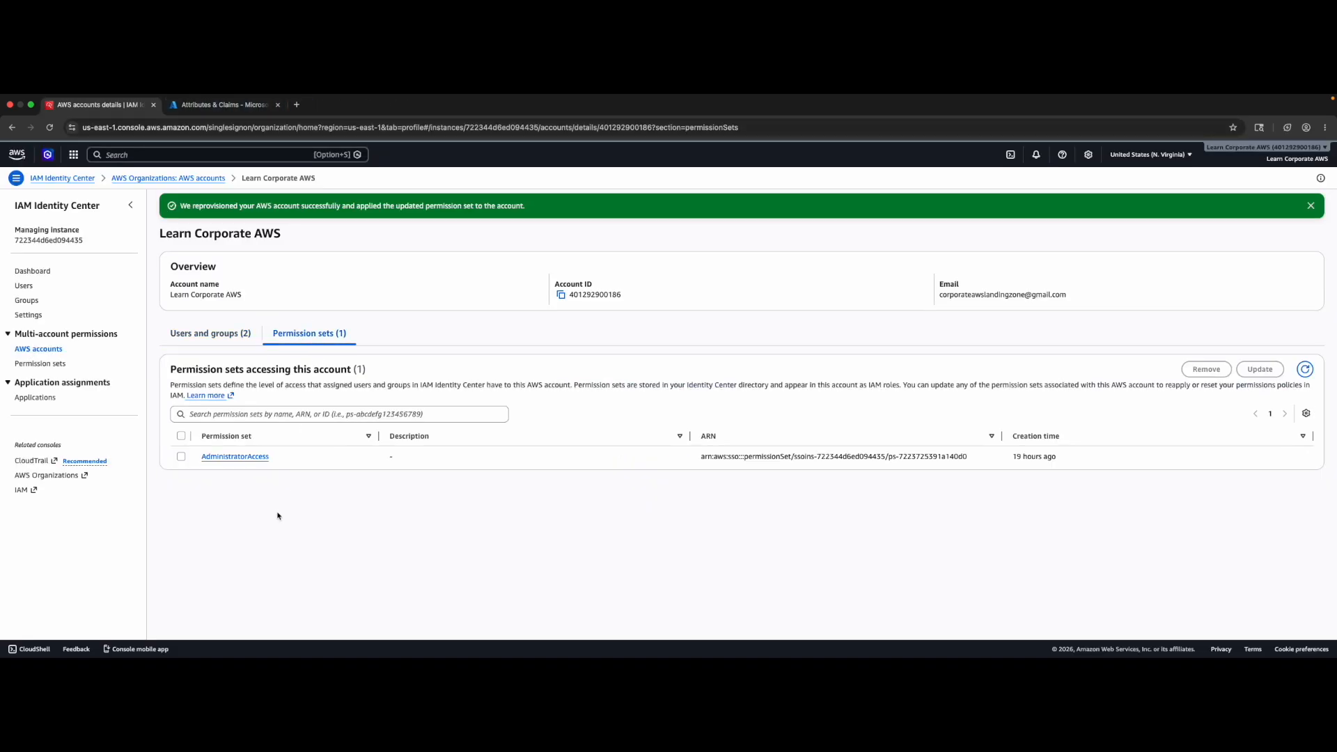
left_click(214, 335)
left_click(25, 287)
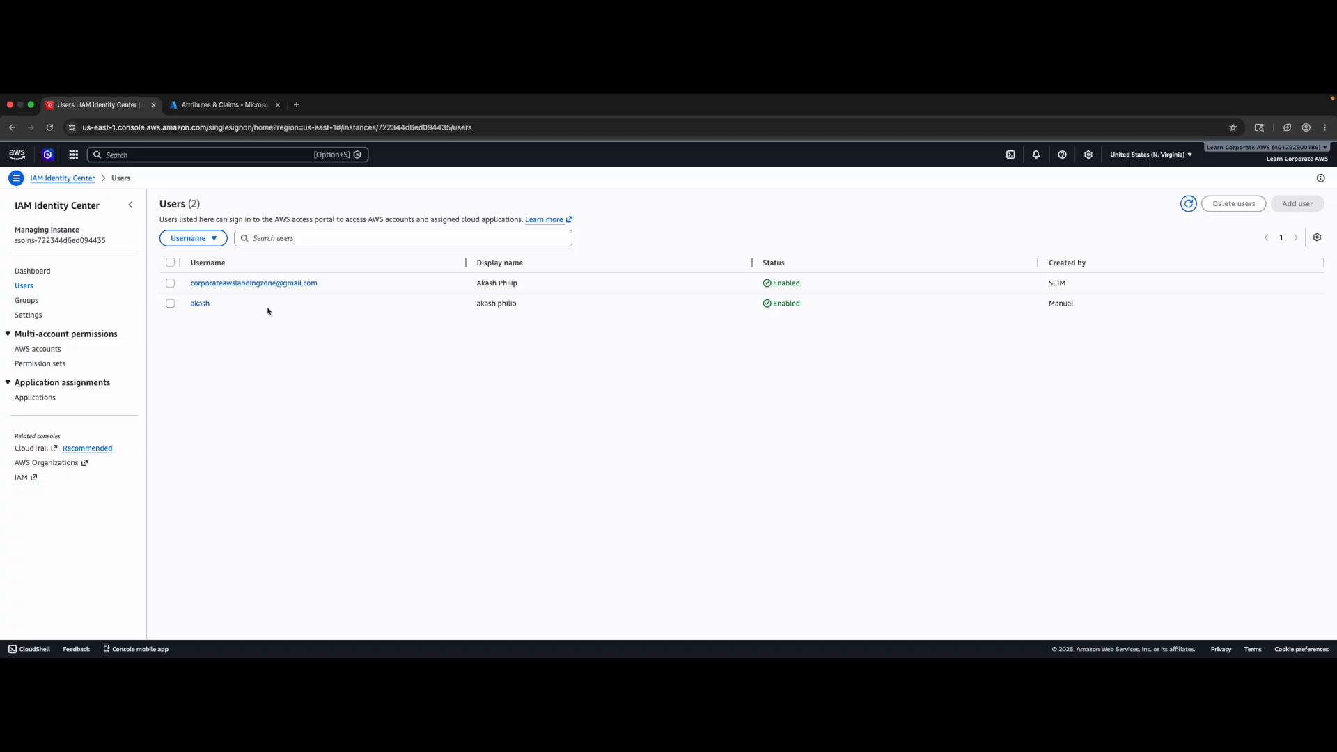
left_click(171, 304)
left_click(1230, 206)
left_click_drag(538, 402, 828, 430)
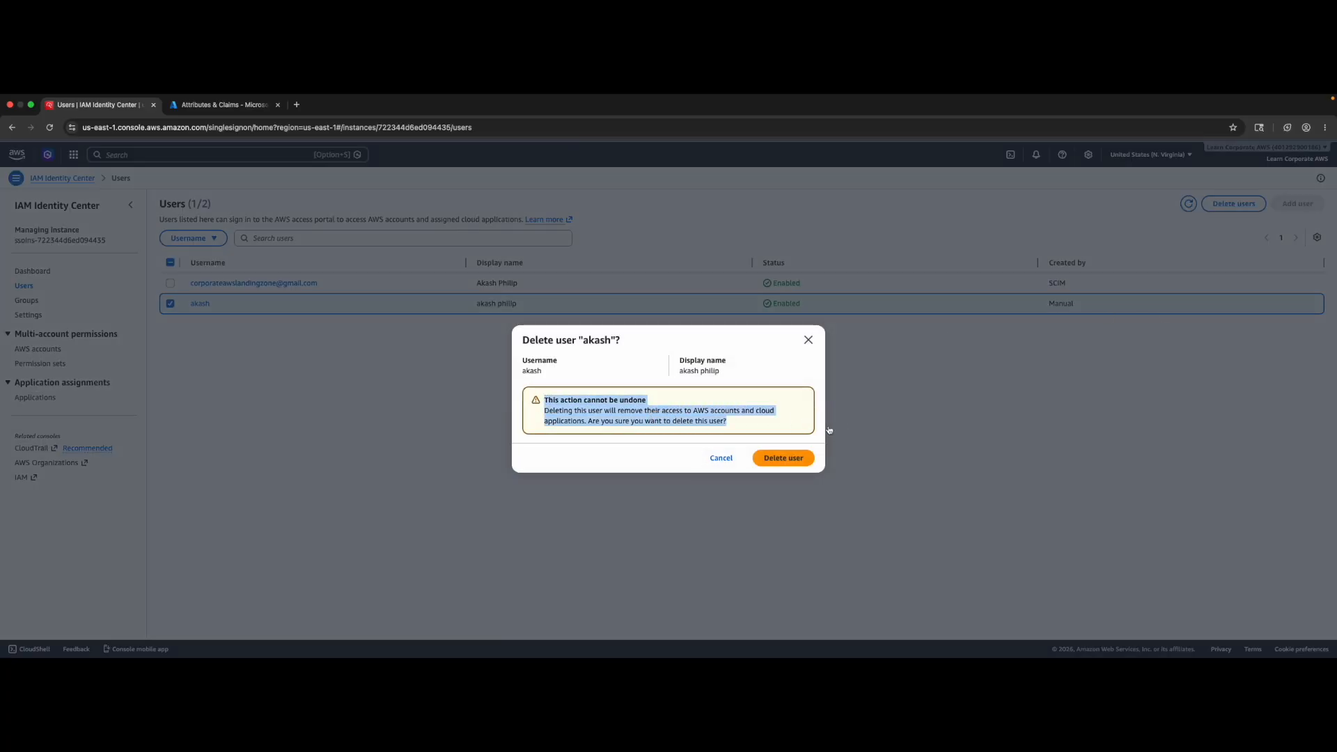
left_click(800, 457)
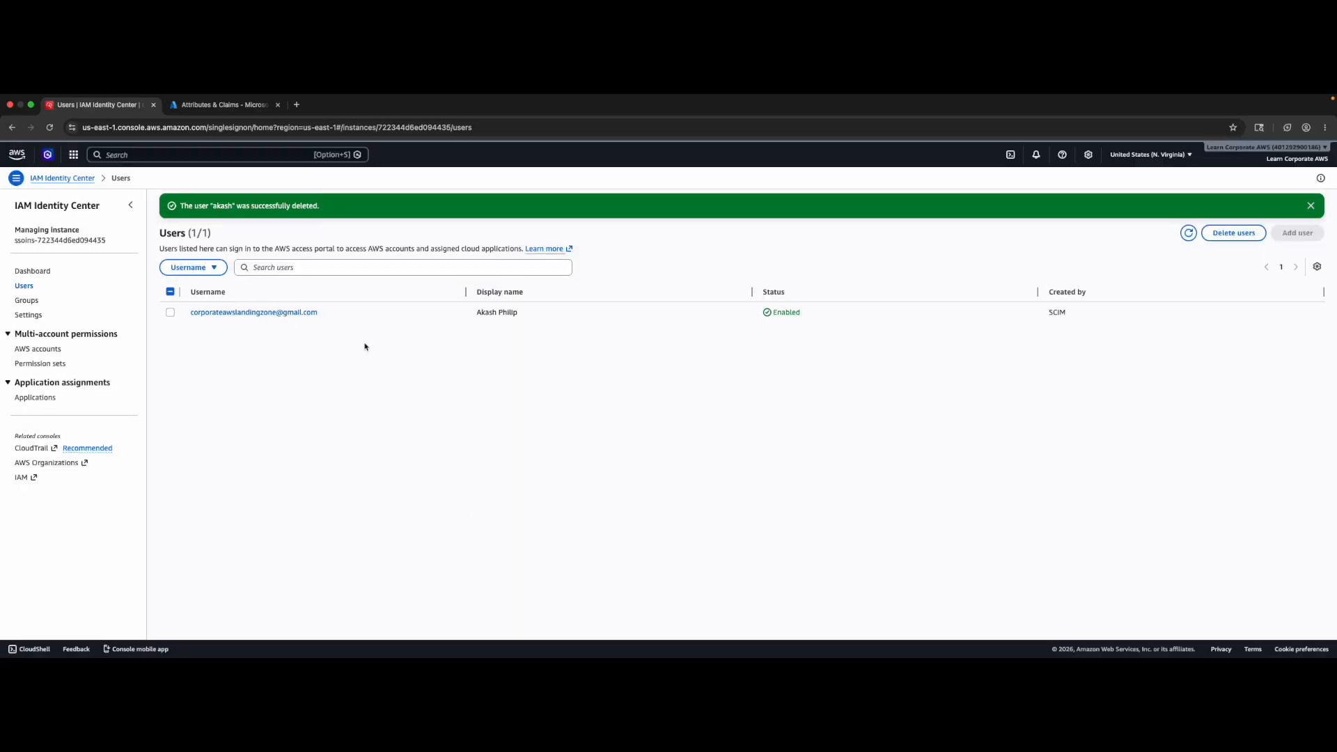
- Refresh the IAM Identity Center user list and review the remaining SCIM-created user's username, display name and creation source
left_click(1187, 232)
double_click(1055, 312)
left_click(1310, 206)
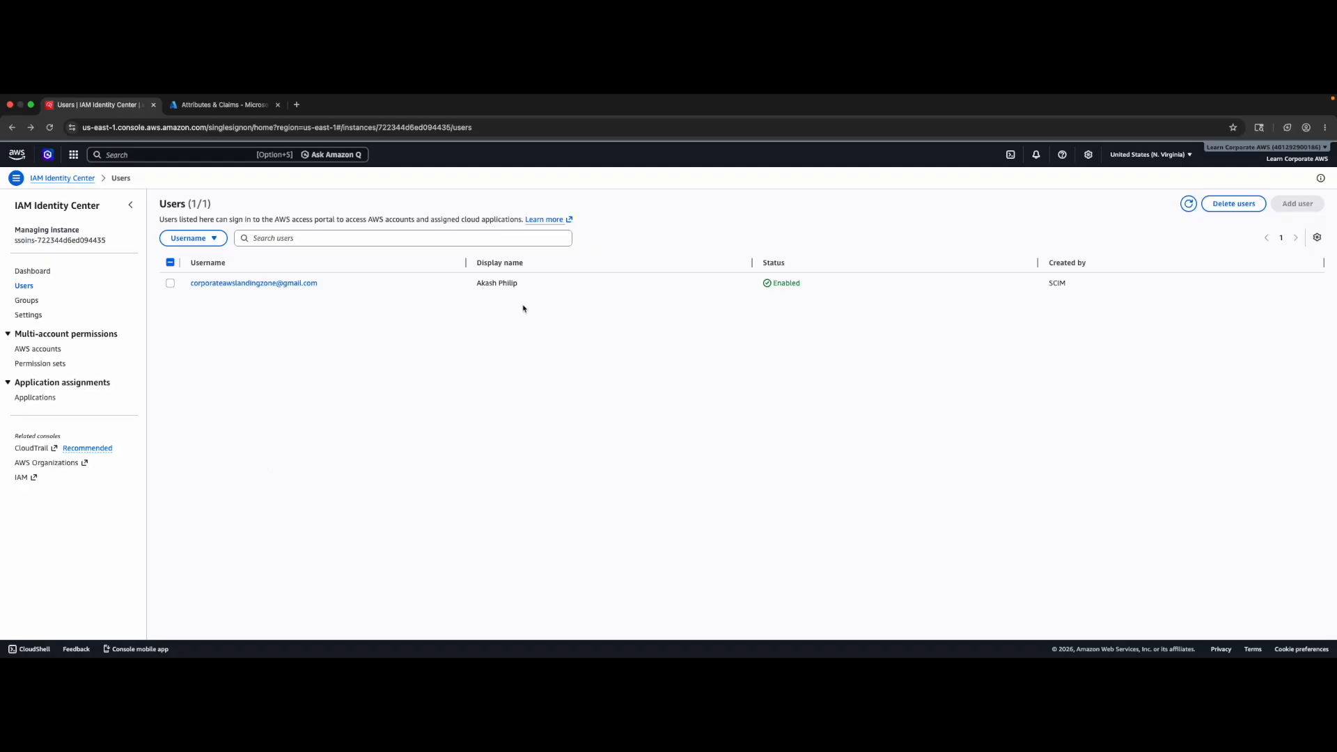
left_click_drag(556, 290, 474, 280)
left_click_drag(328, 284, 188, 282)
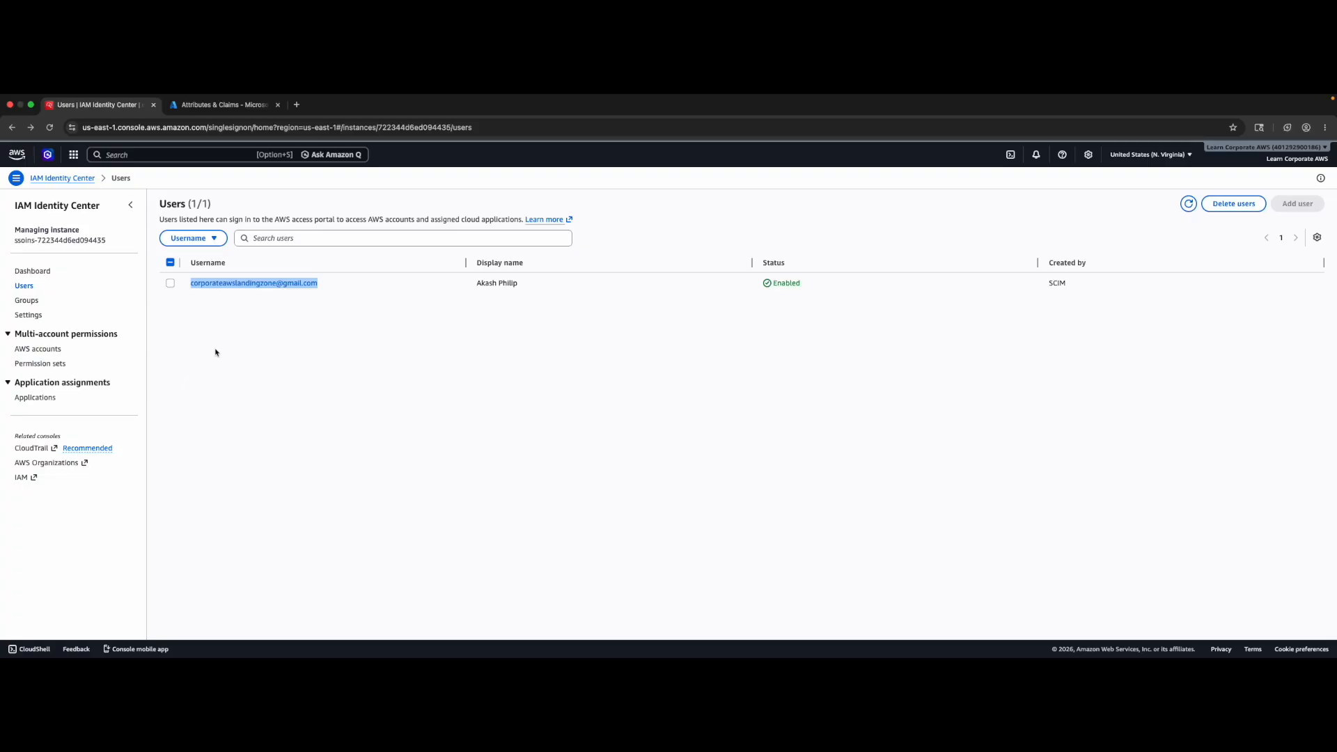
- Switch to the Azure portal, delete the corporateuser account from the directory's users and refresh the user list
left_click(210, 106)
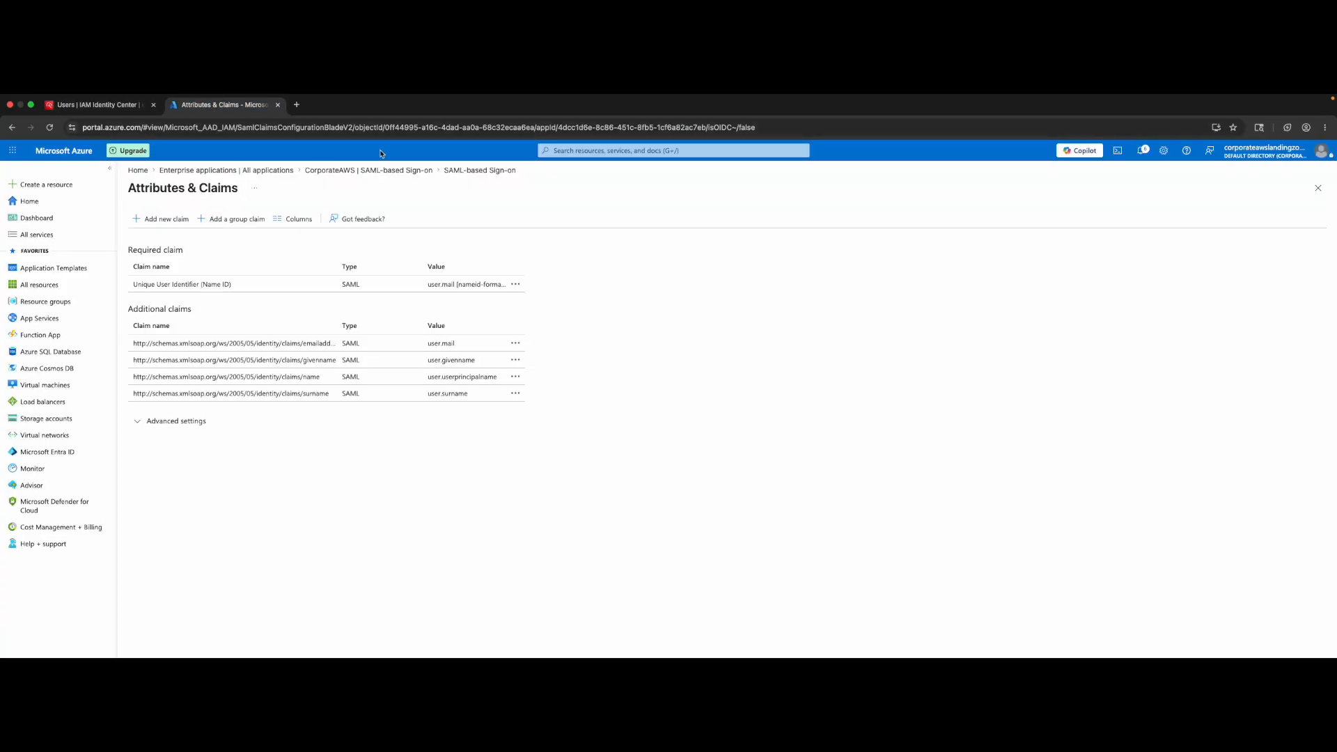
left_click(557, 150)
left_click(550, 292)
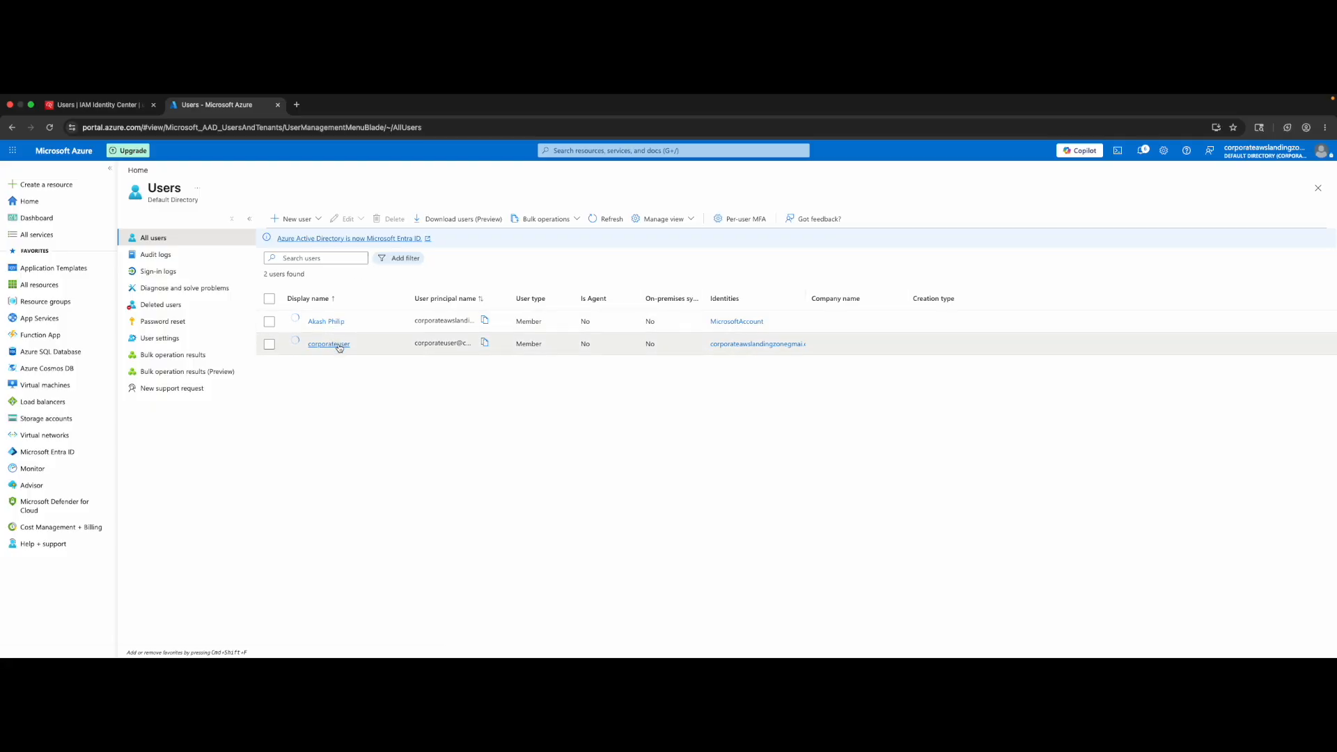
left_click(269, 344)
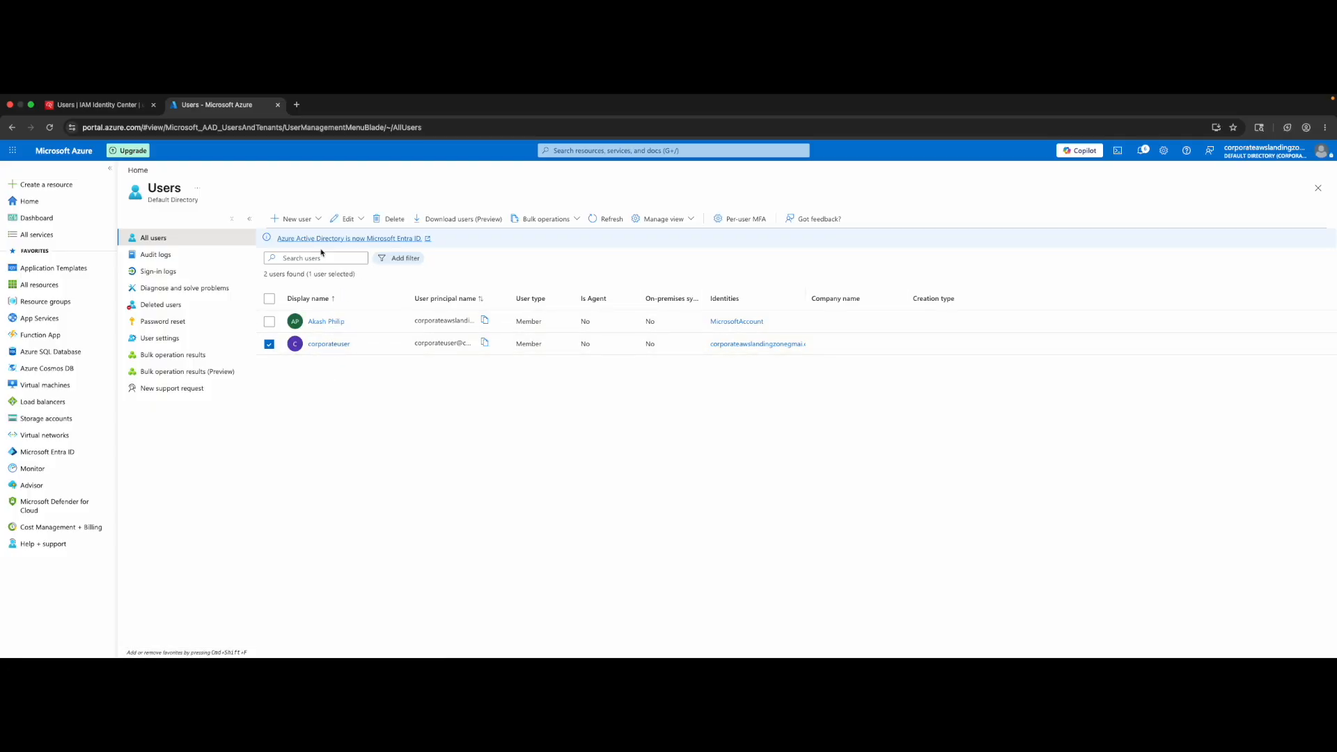
left_click(390, 219)
left_click(286, 258)
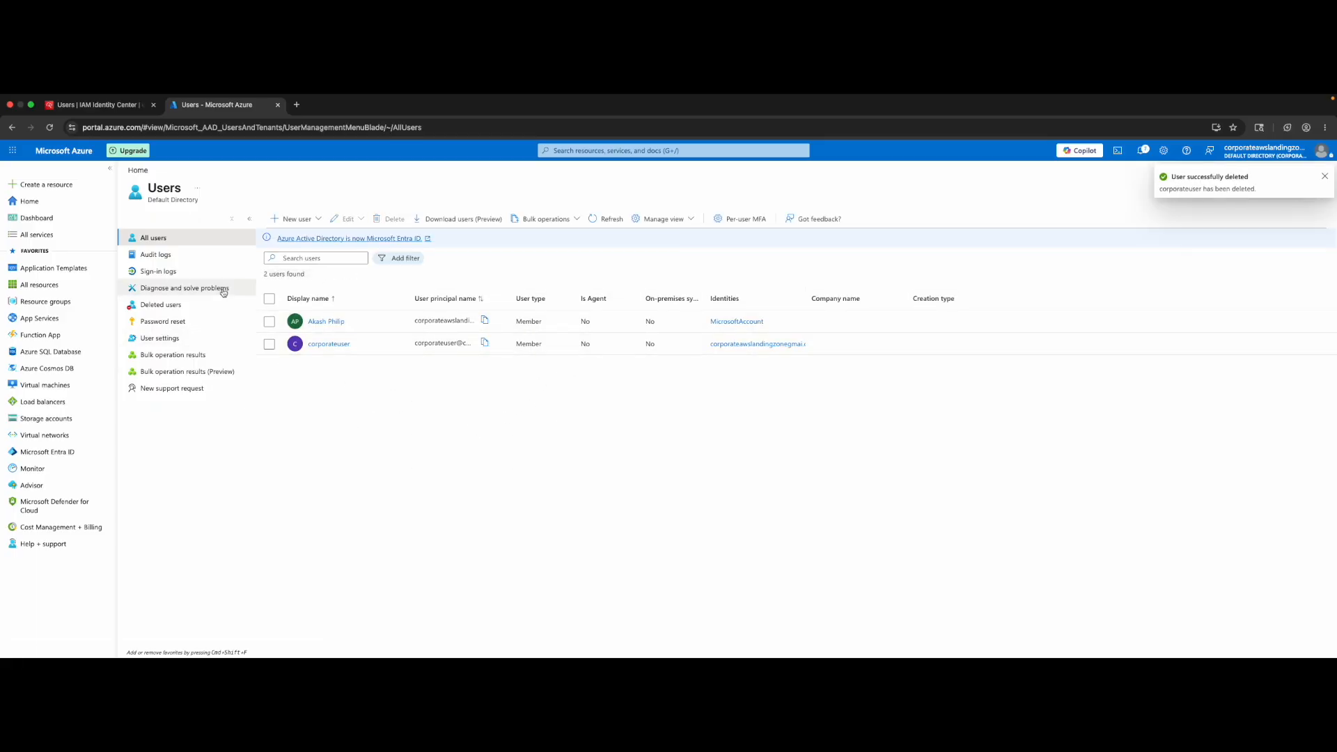
left_click(1323, 177)
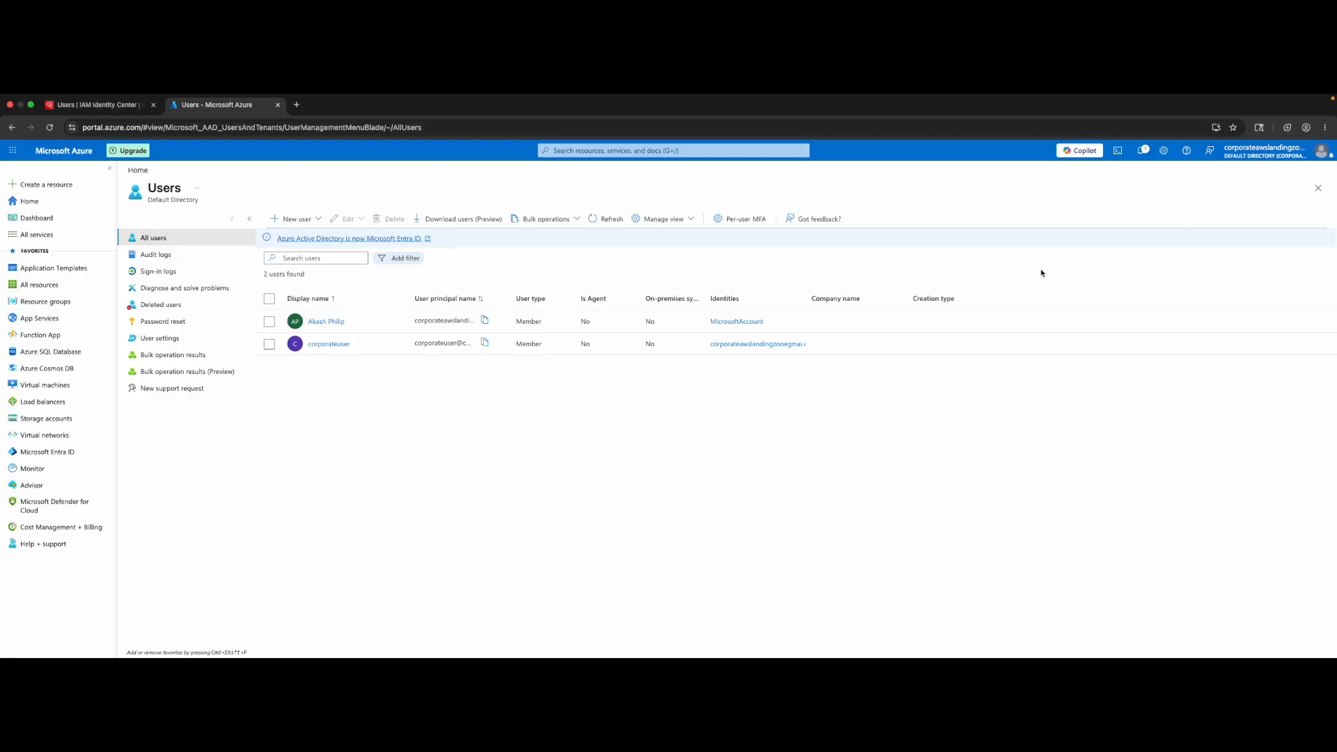
left_click(598, 219)
- Start creating a new internal user with firstuser as both the user principal name and the display name
left_click(293, 219)
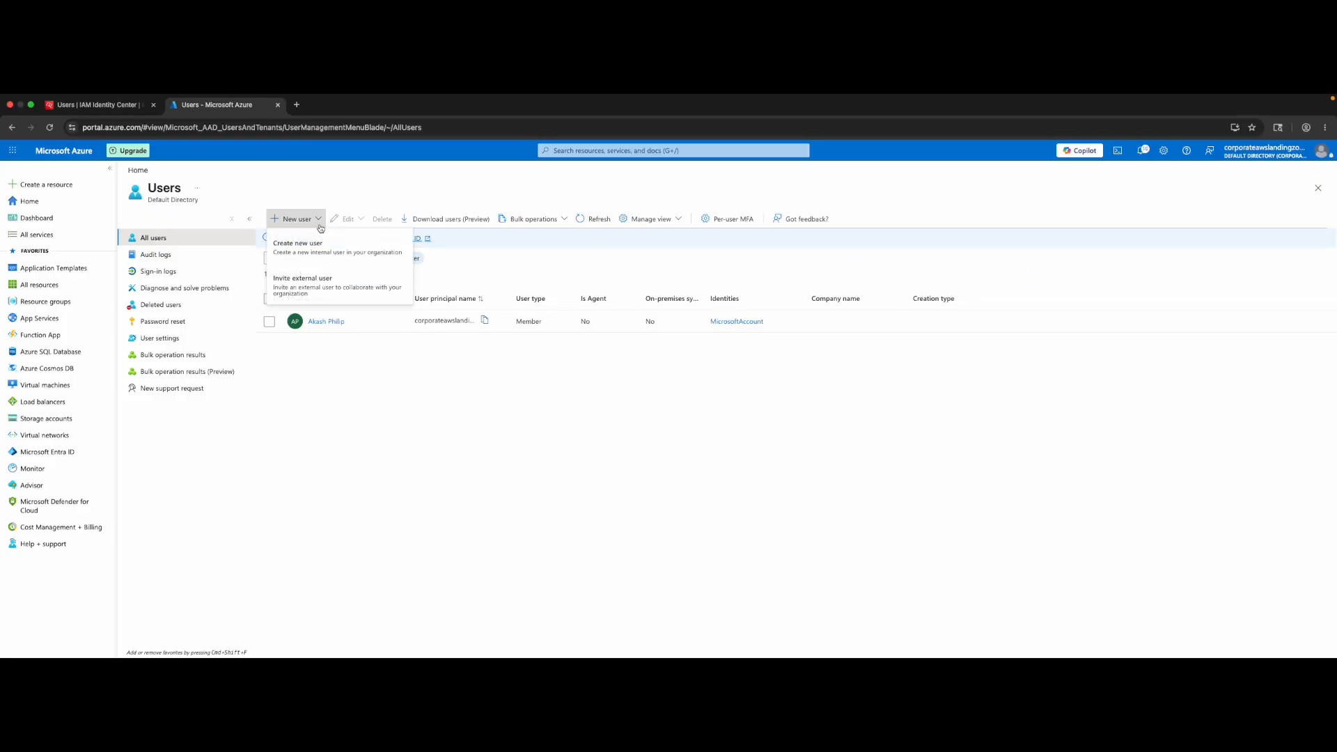
left_click(315, 244)
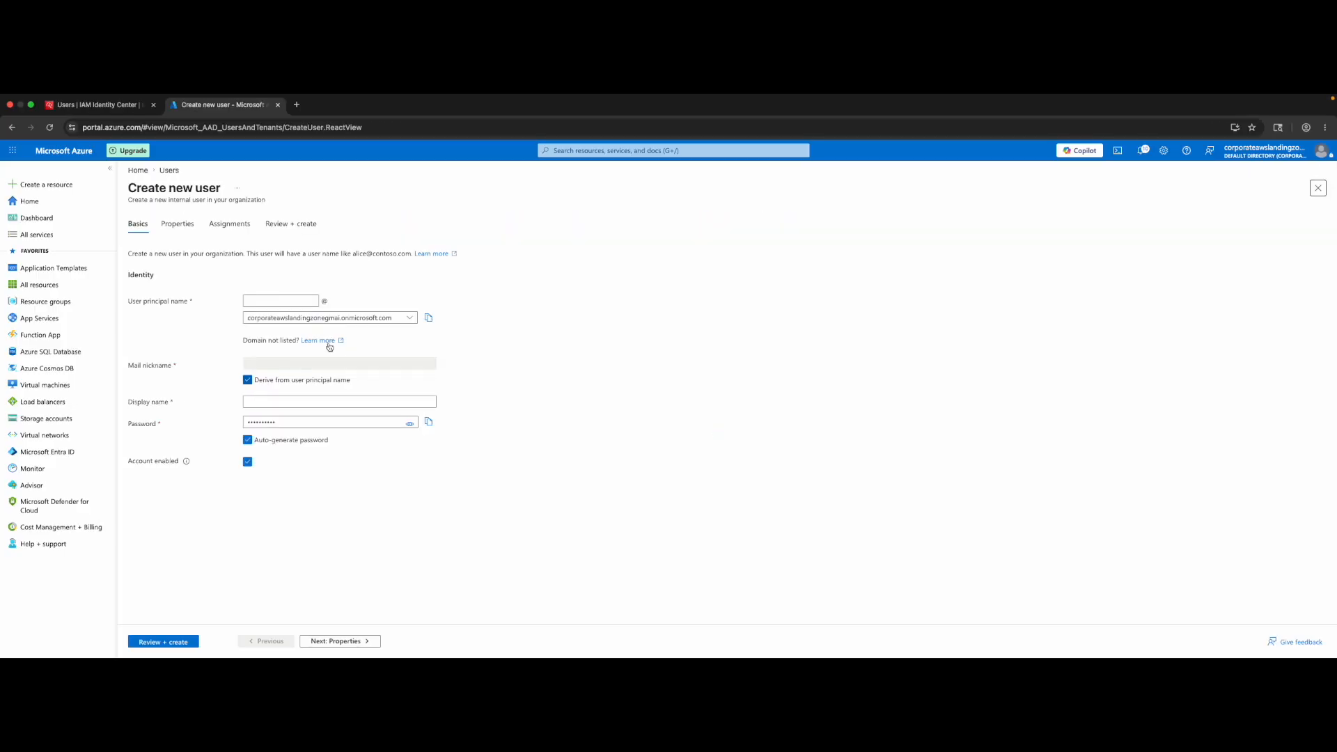
left_click(275, 302)
type("firstuser")
key("super+a")
key("super+c")
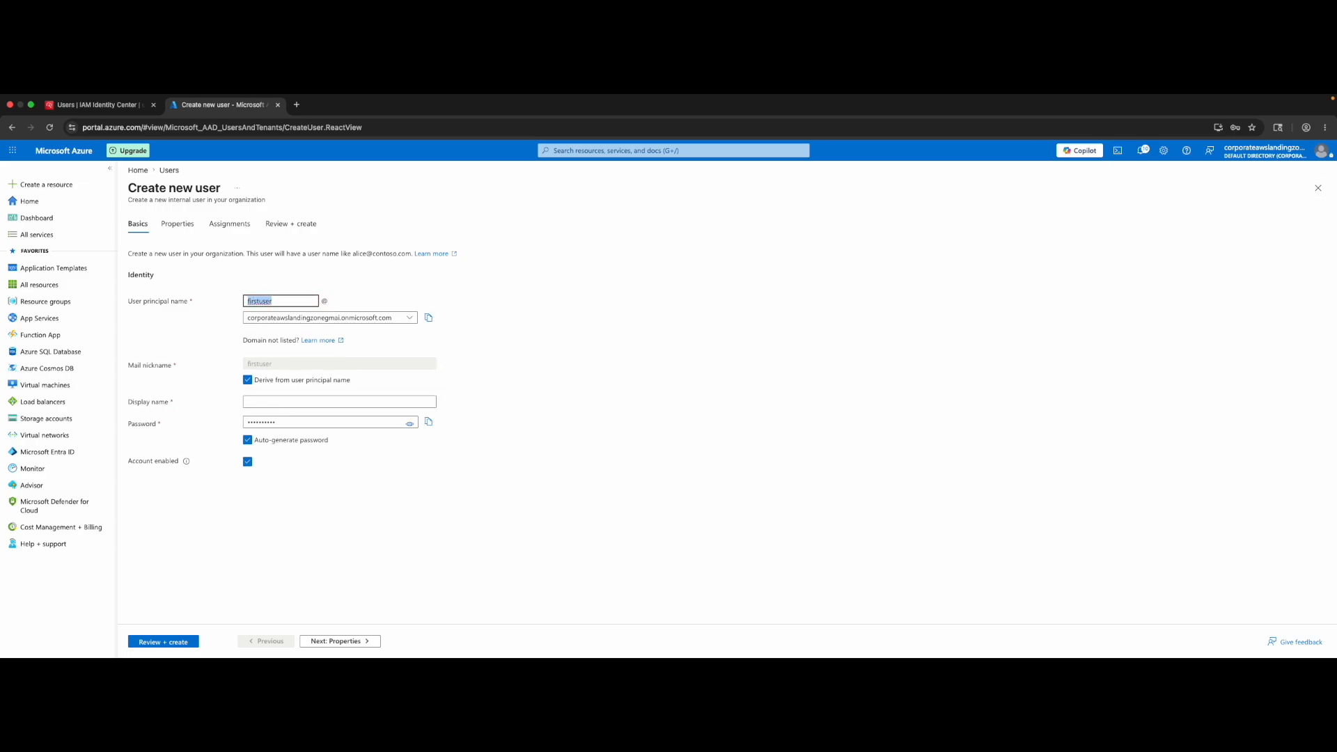
left_click(256, 402)
key("super+v")
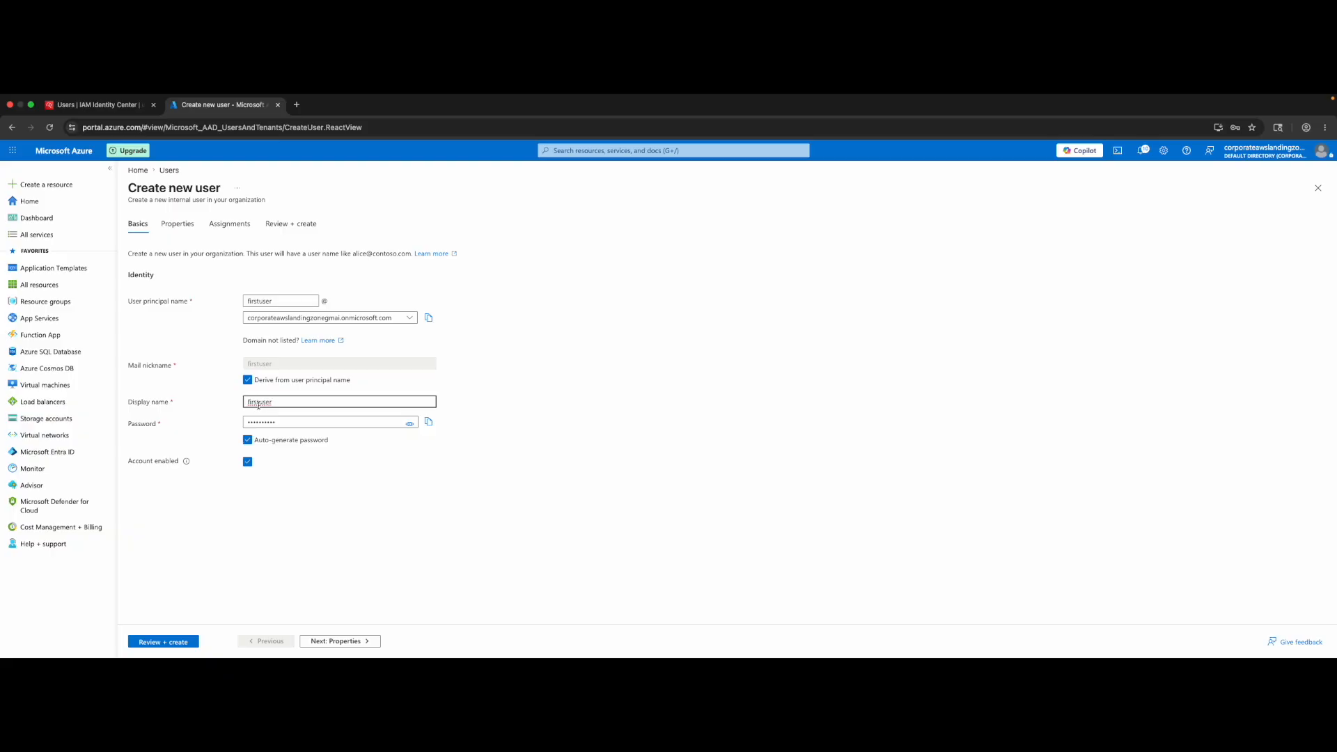
- Turn off automatic password generation for the new user and enter a custom account password
double_click(285, 423)
left_click(249, 440)
left_click(267, 421)
type("•••")
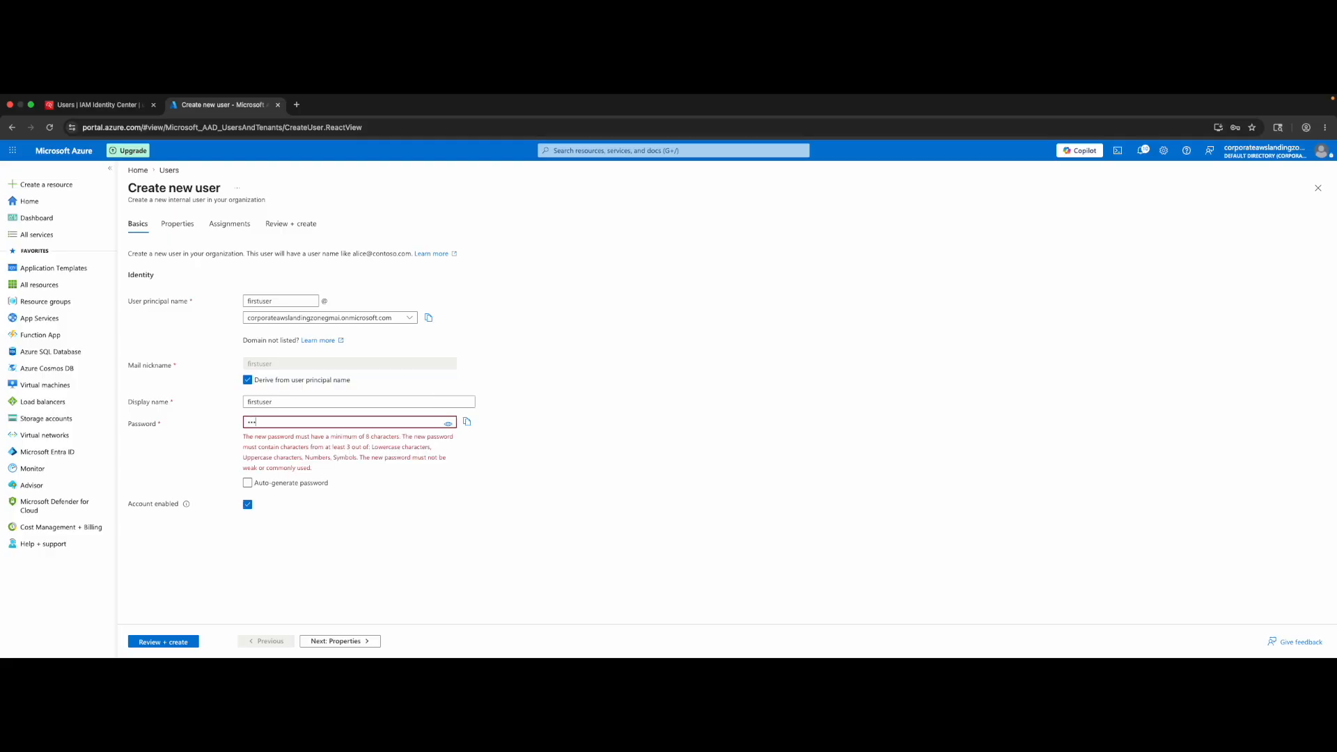
type("••••••")
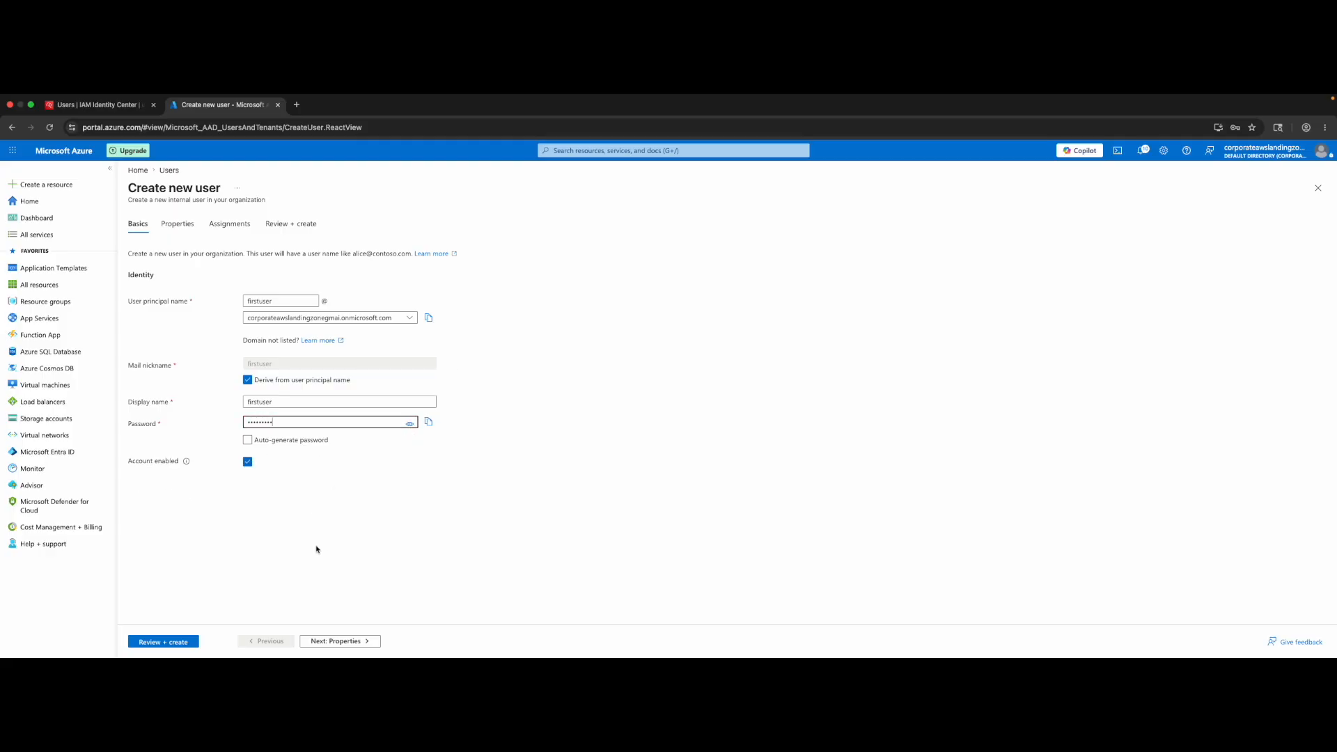
- Set the new user's first and last name to firstuser, create the account and refresh the user list
double_click(275, 305)
key("super+c")
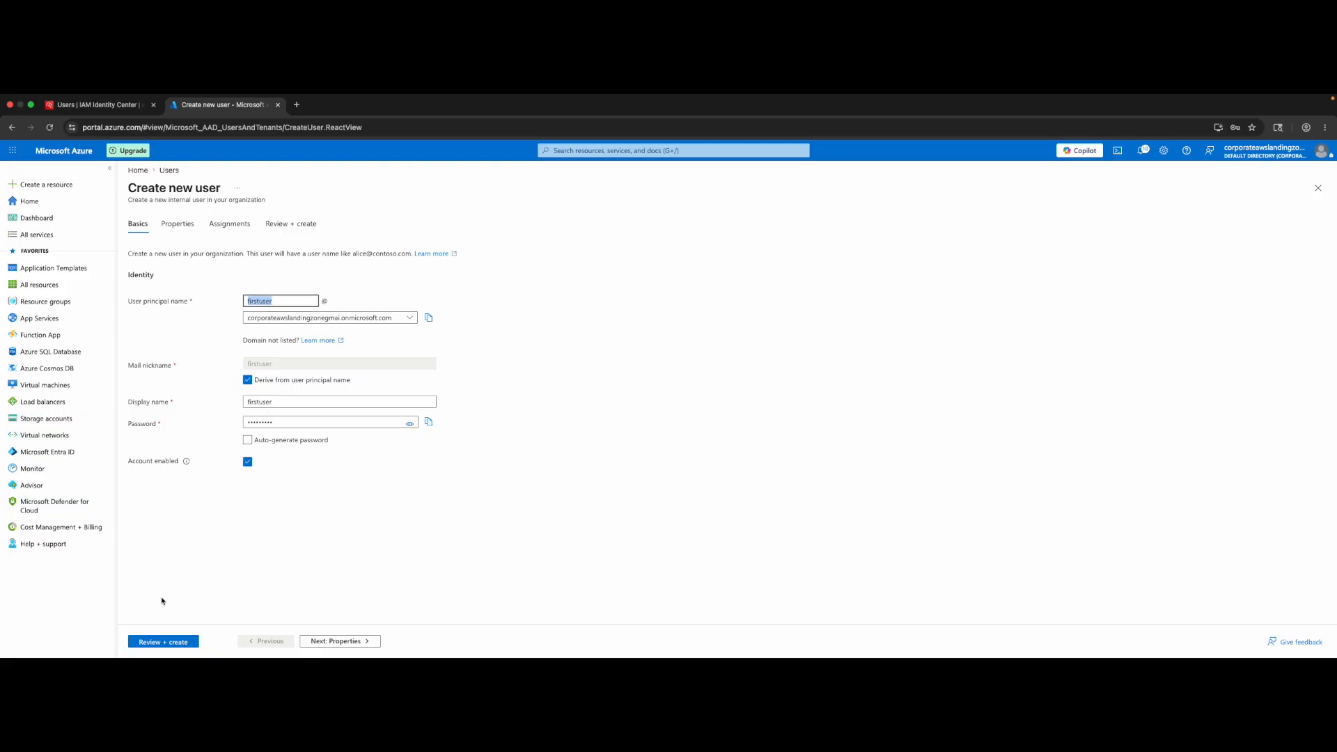
left_click(341, 641)
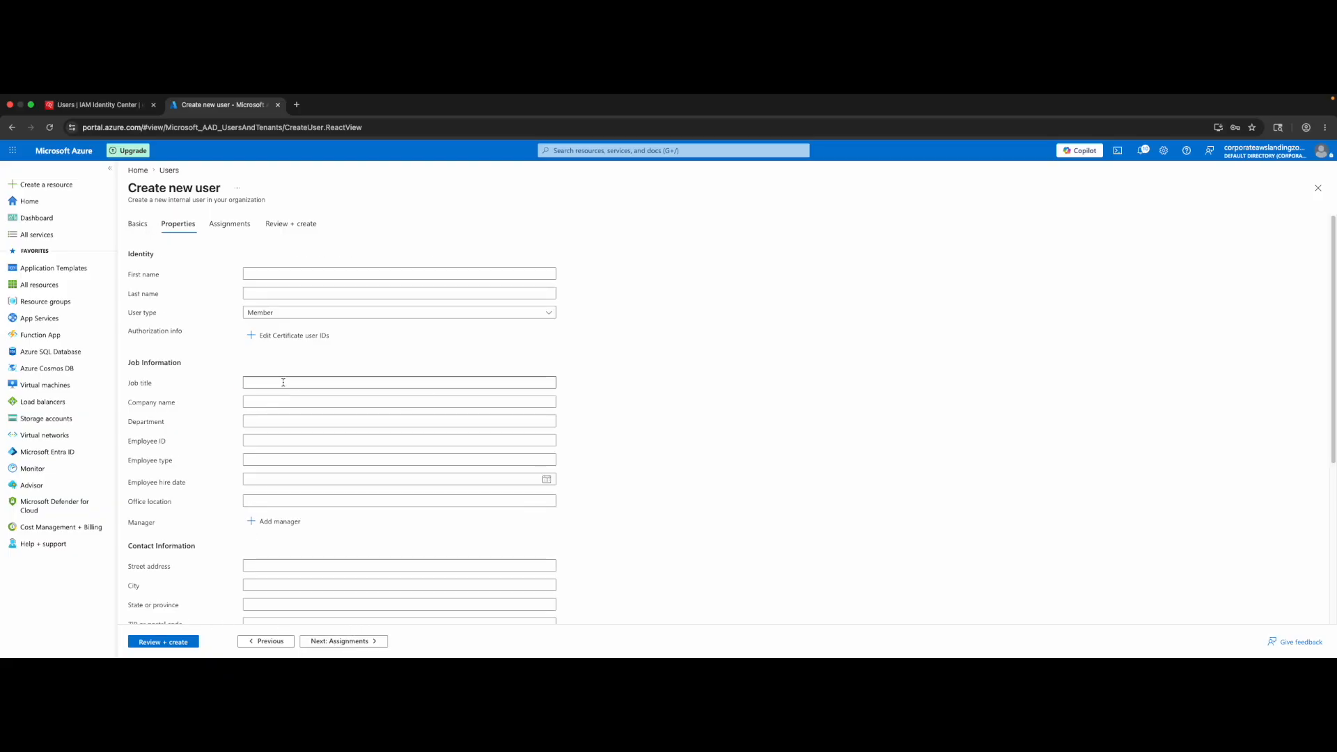
left_click(281, 273)
key("super+v")
left_click(272, 292)
key("super+v")
scroll(279, 418, "down", 5)
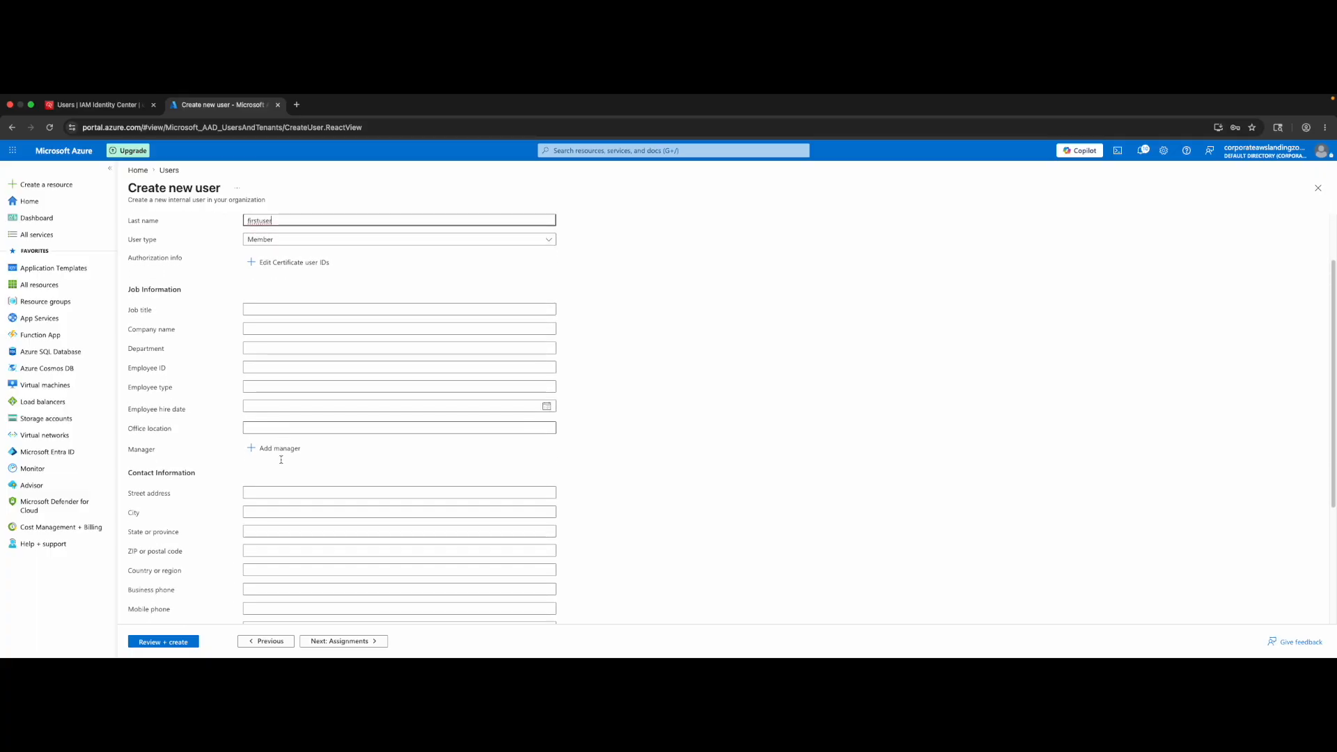
left_click(174, 641)
left_click(162, 641)
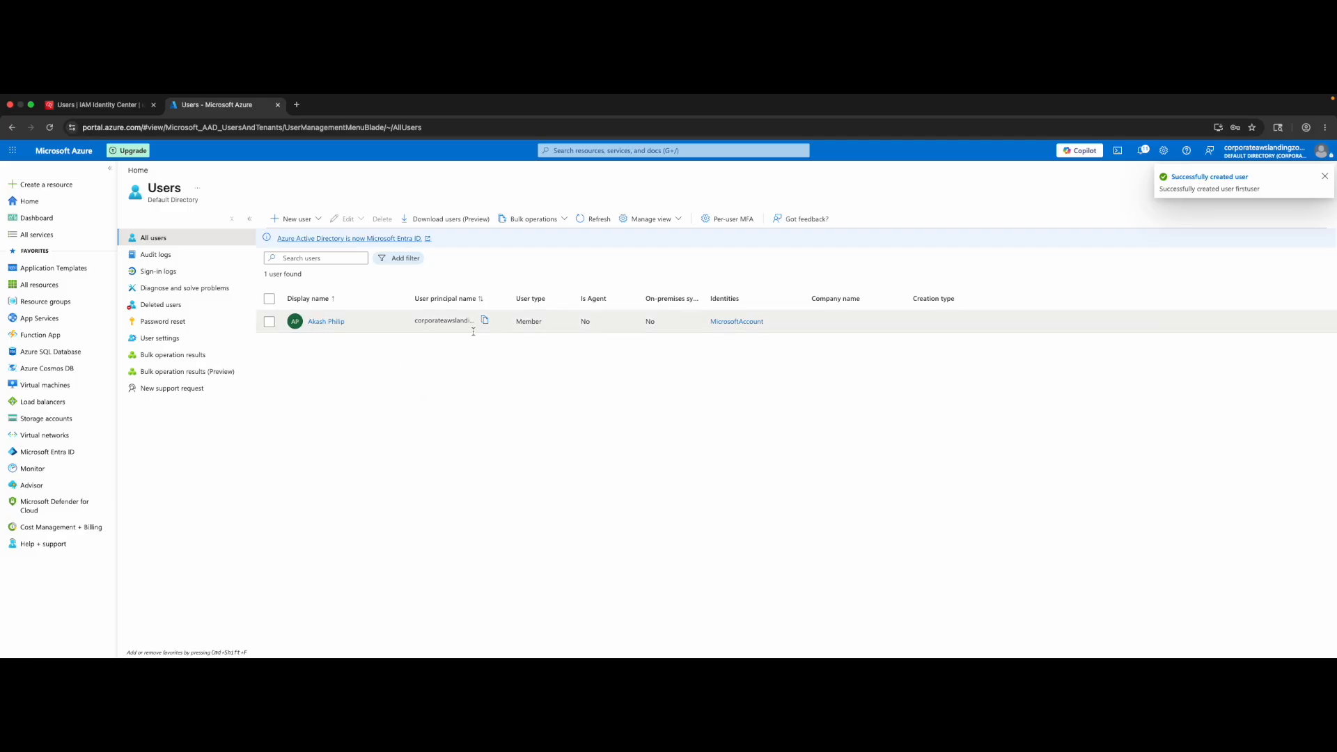
left_click(595, 218)
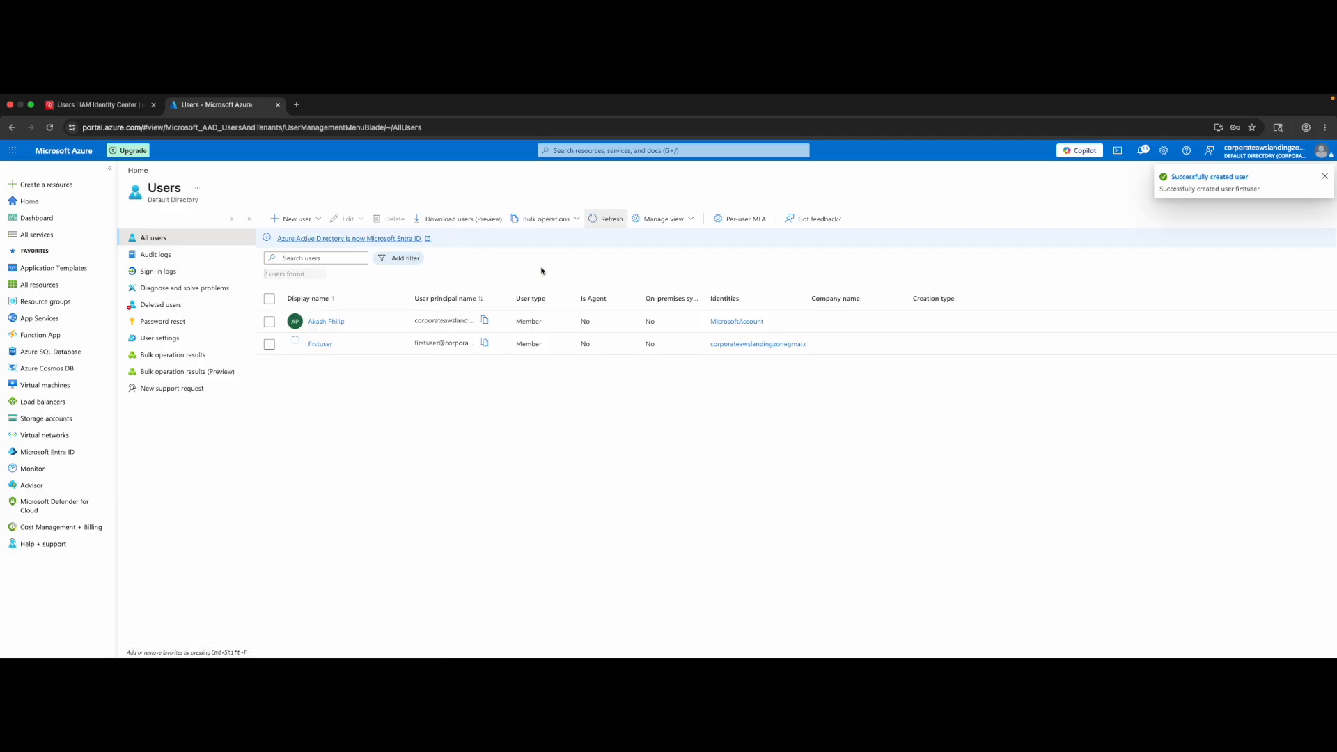
- Copy firstuser's user principal name into the email field of its contact information and save the properties
left_click(320, 343)
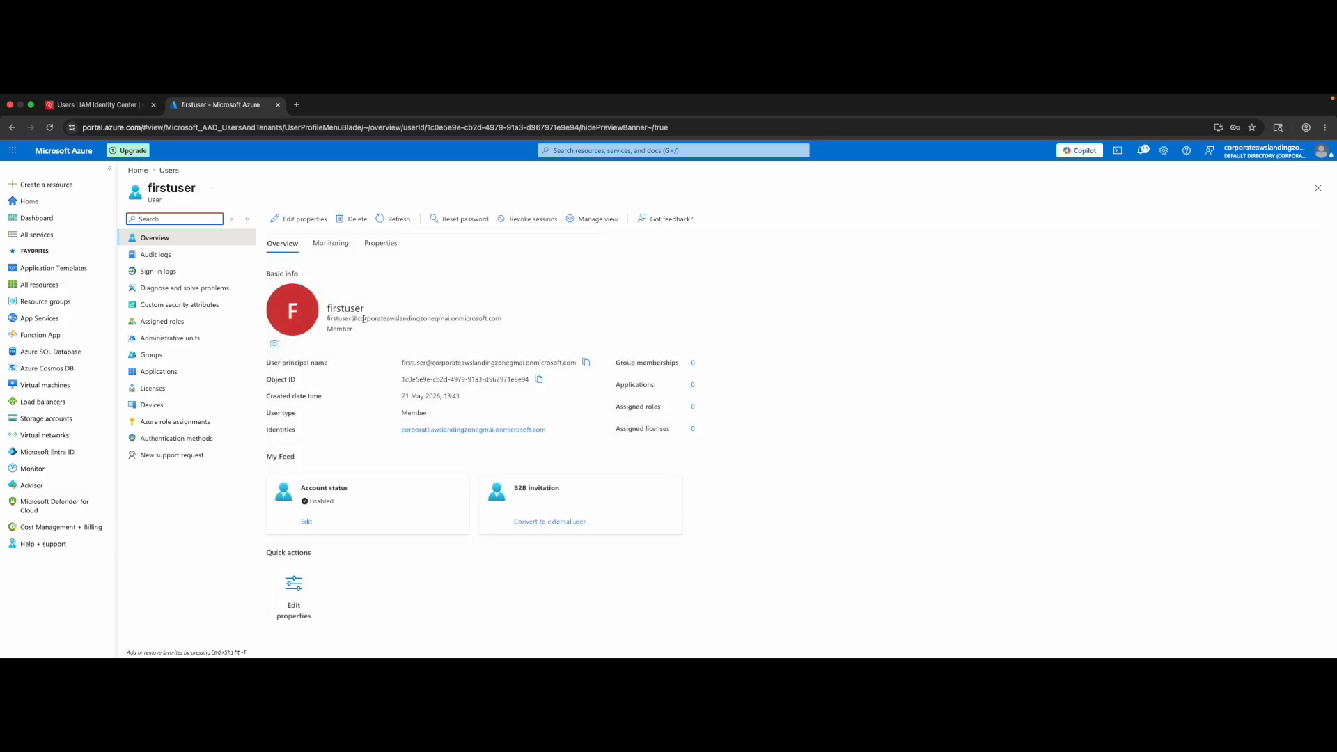
triple_click(362, 319)
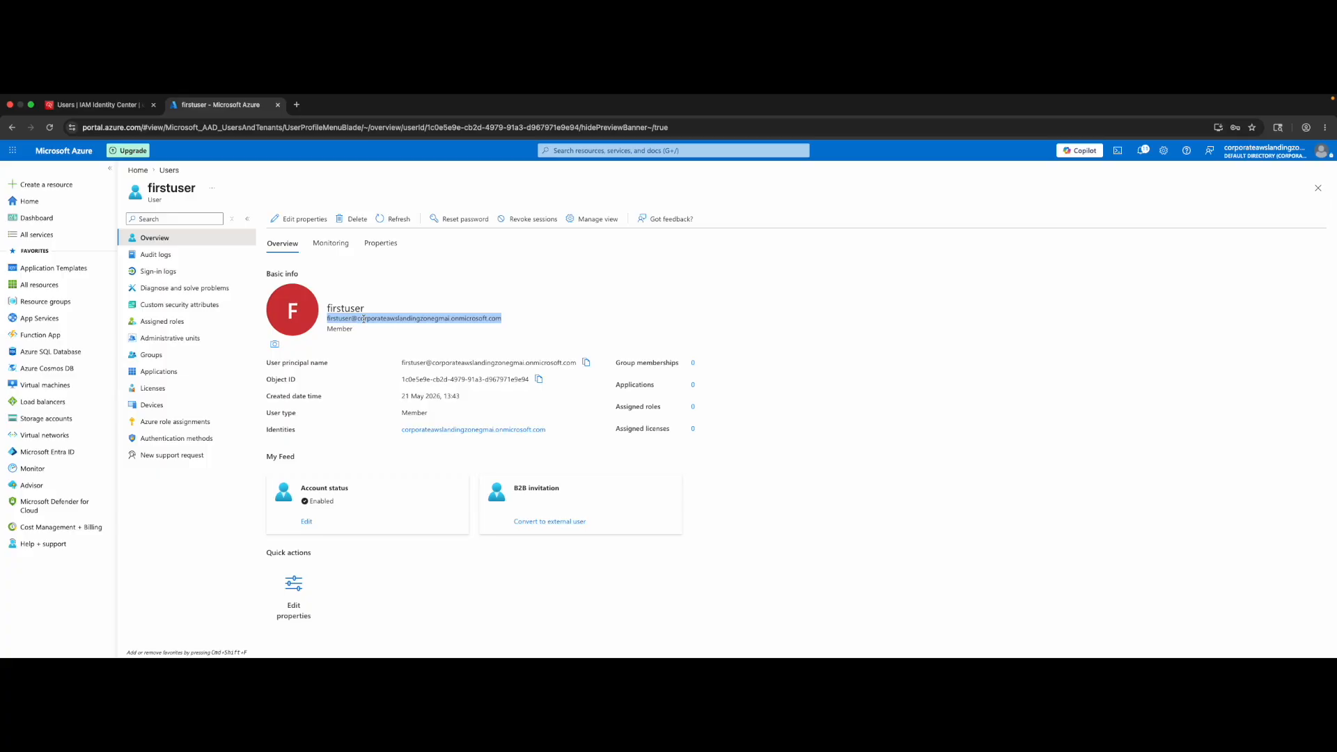
right_click(363, 319)
left_click(380, 343)
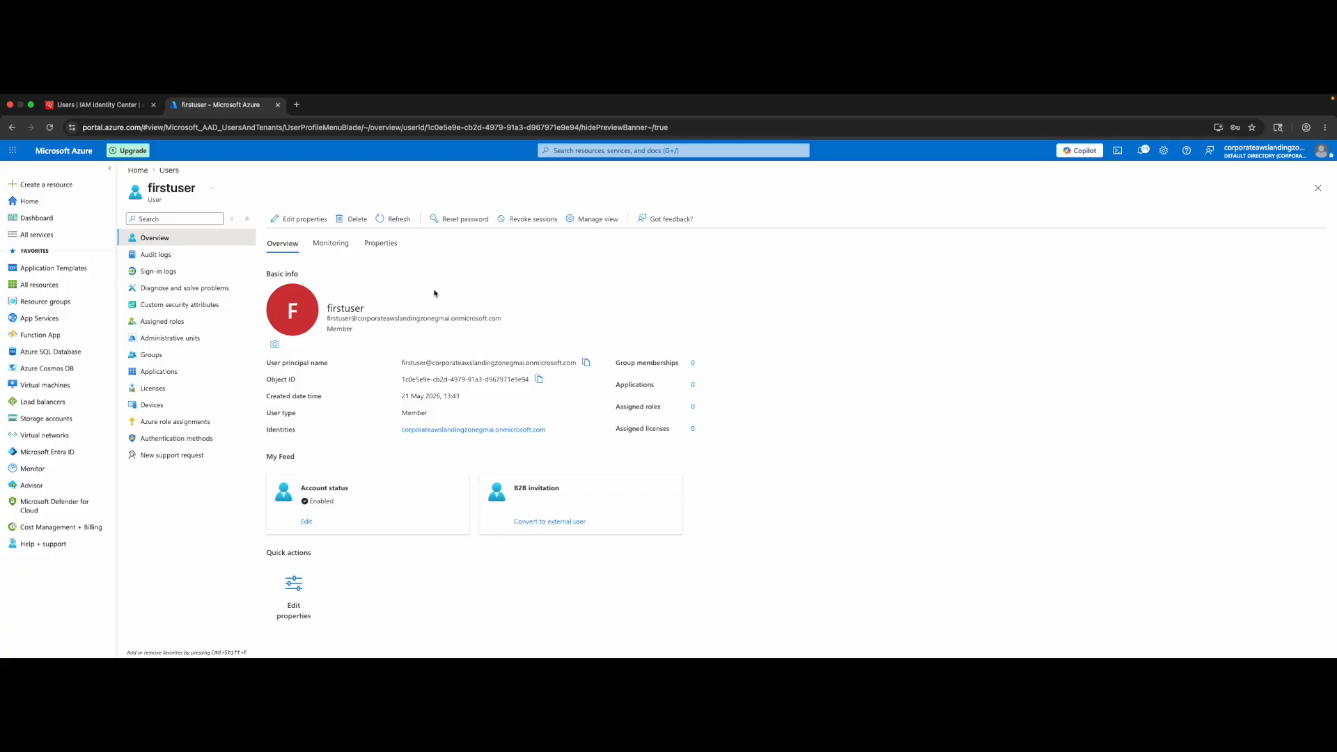
left_click(316, 220)
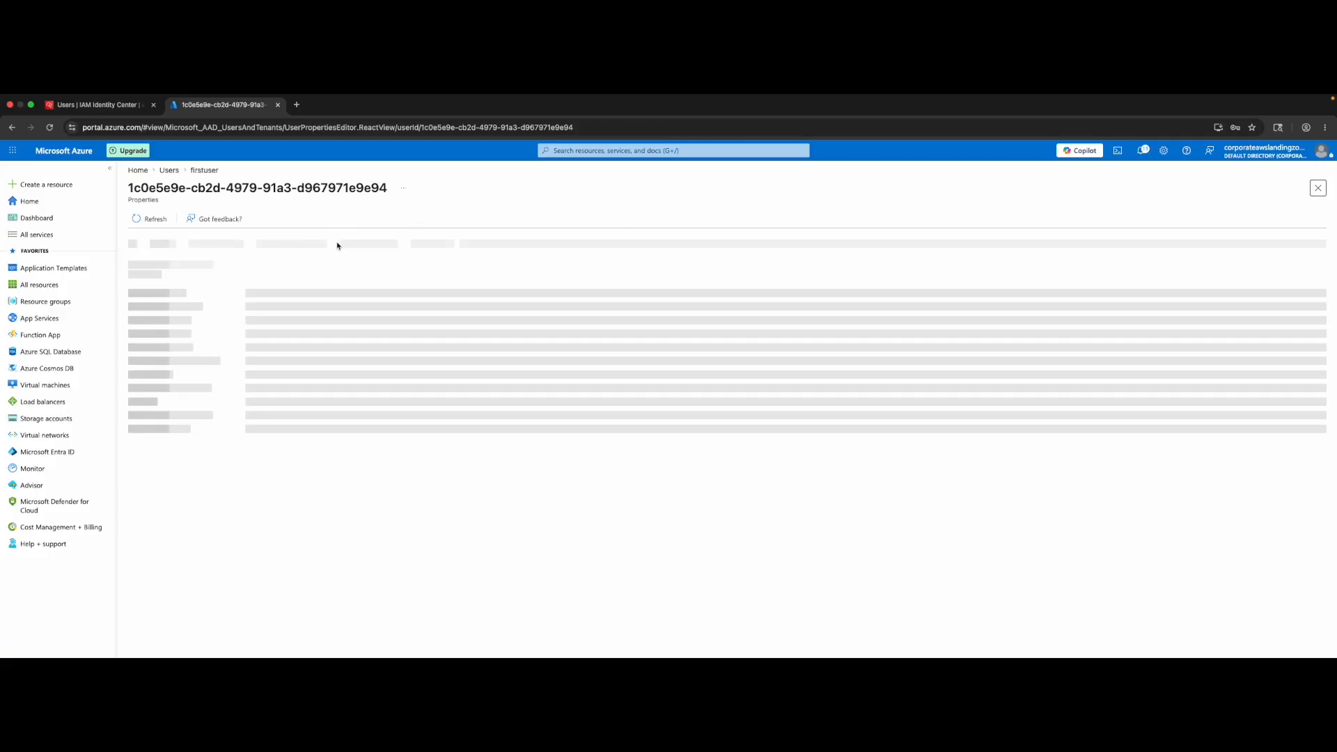
left_click(275, 243)
left_click(265, 458)
key("ctrl+v")
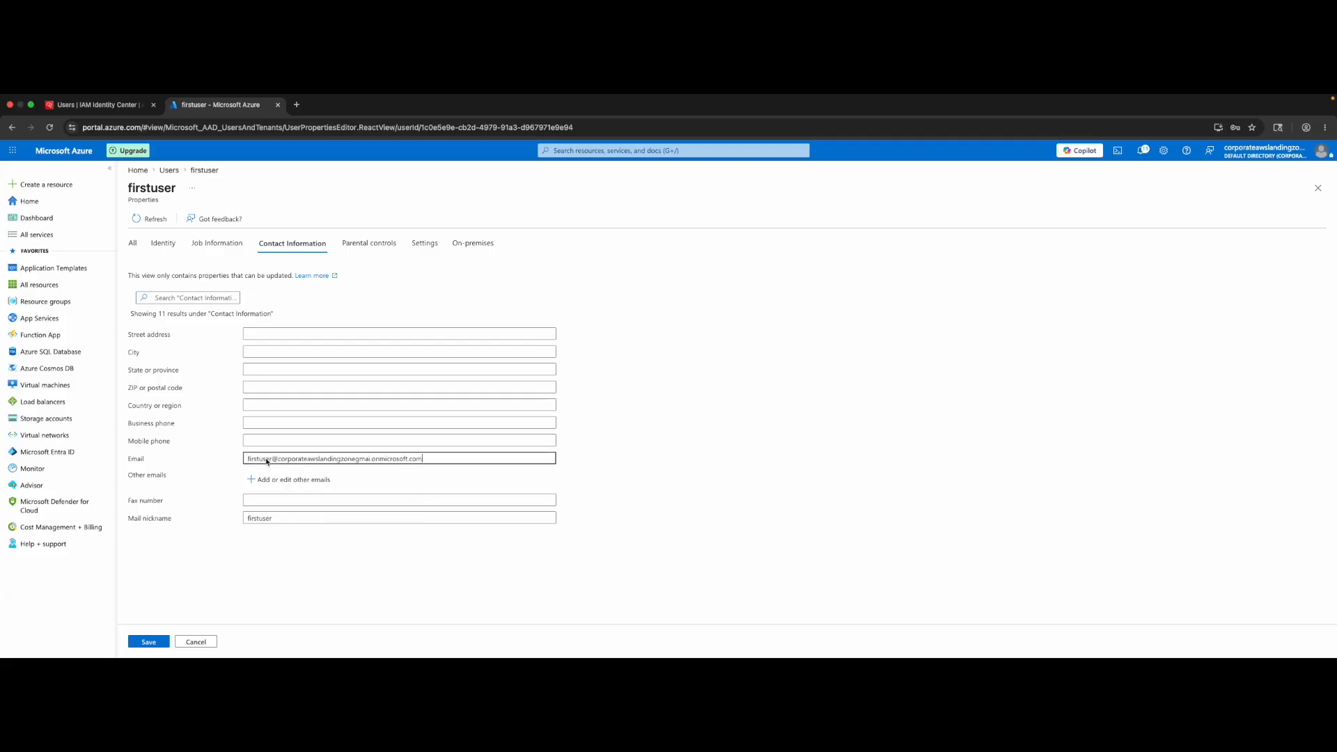
left_click(158, 640)
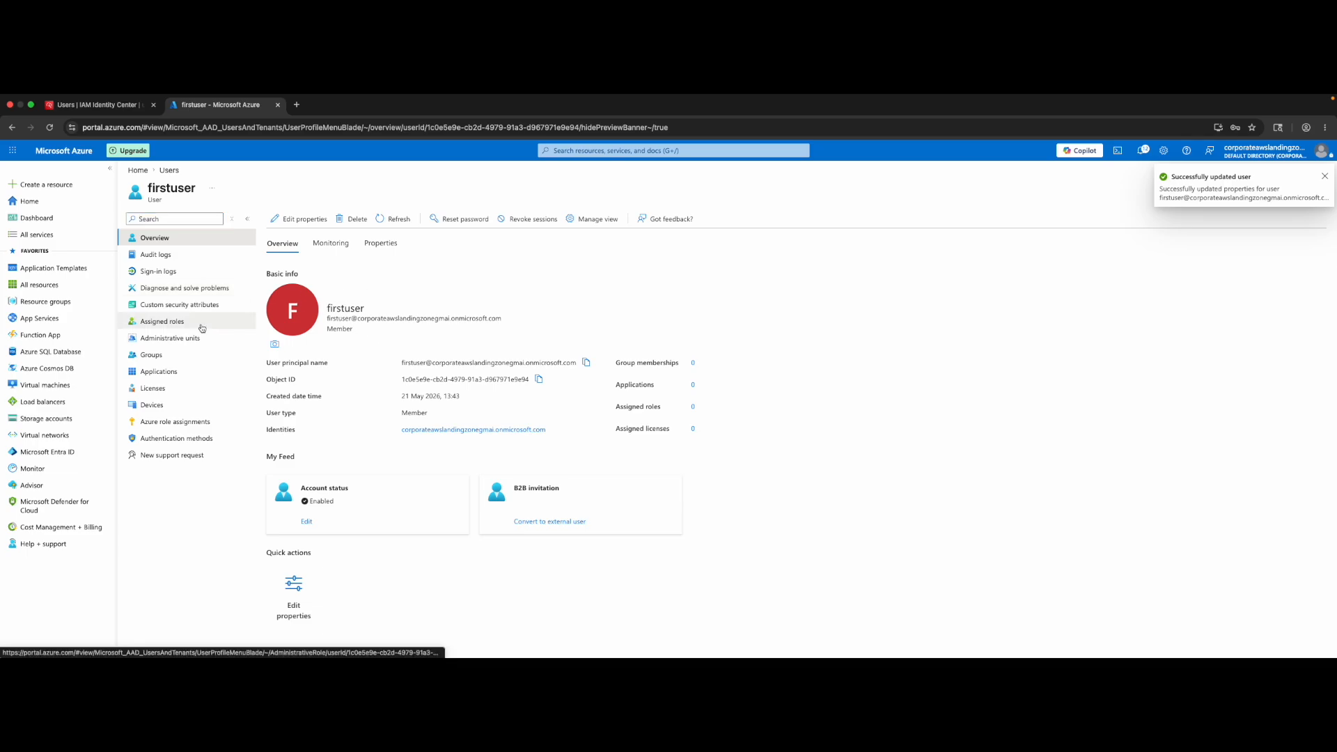
- Open the CorporateAWS enterprise application and assign firstuser to it
left_click(574, 151)
type("enter")
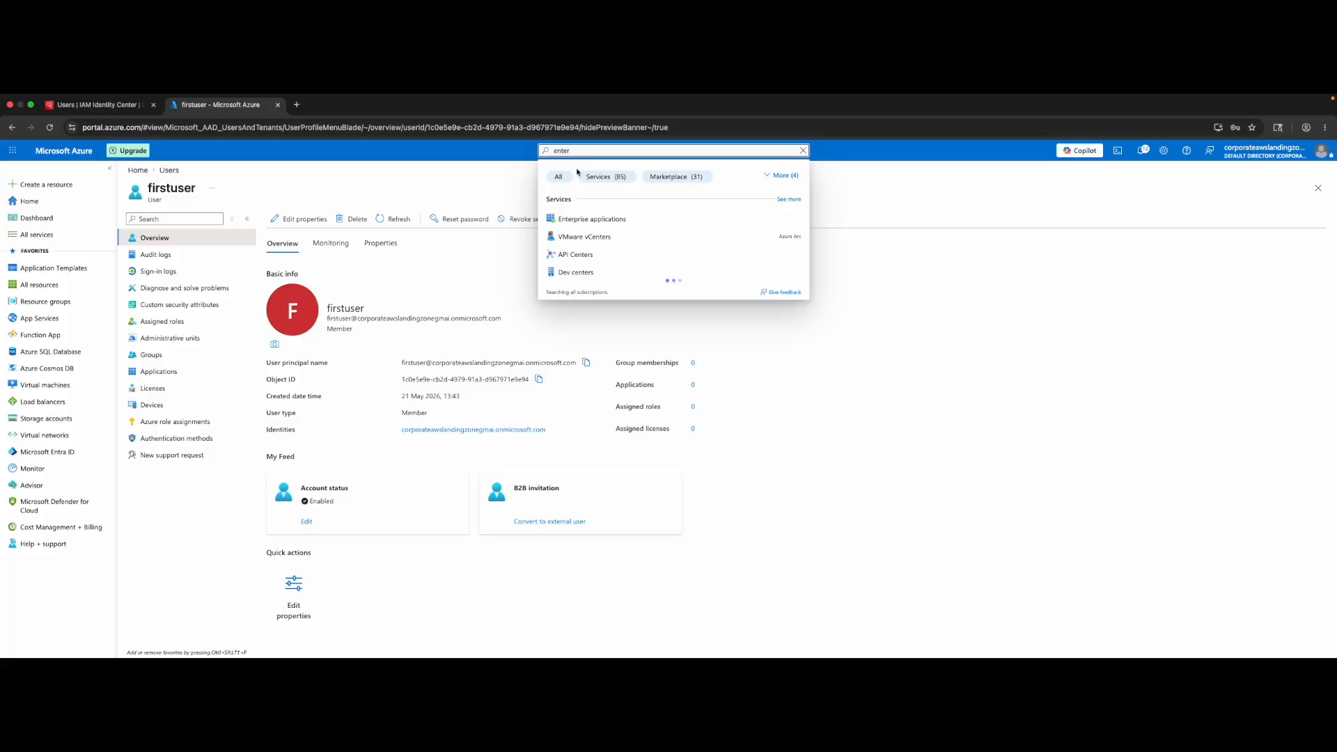
left_click(585, 218)
left_click(311, 331)
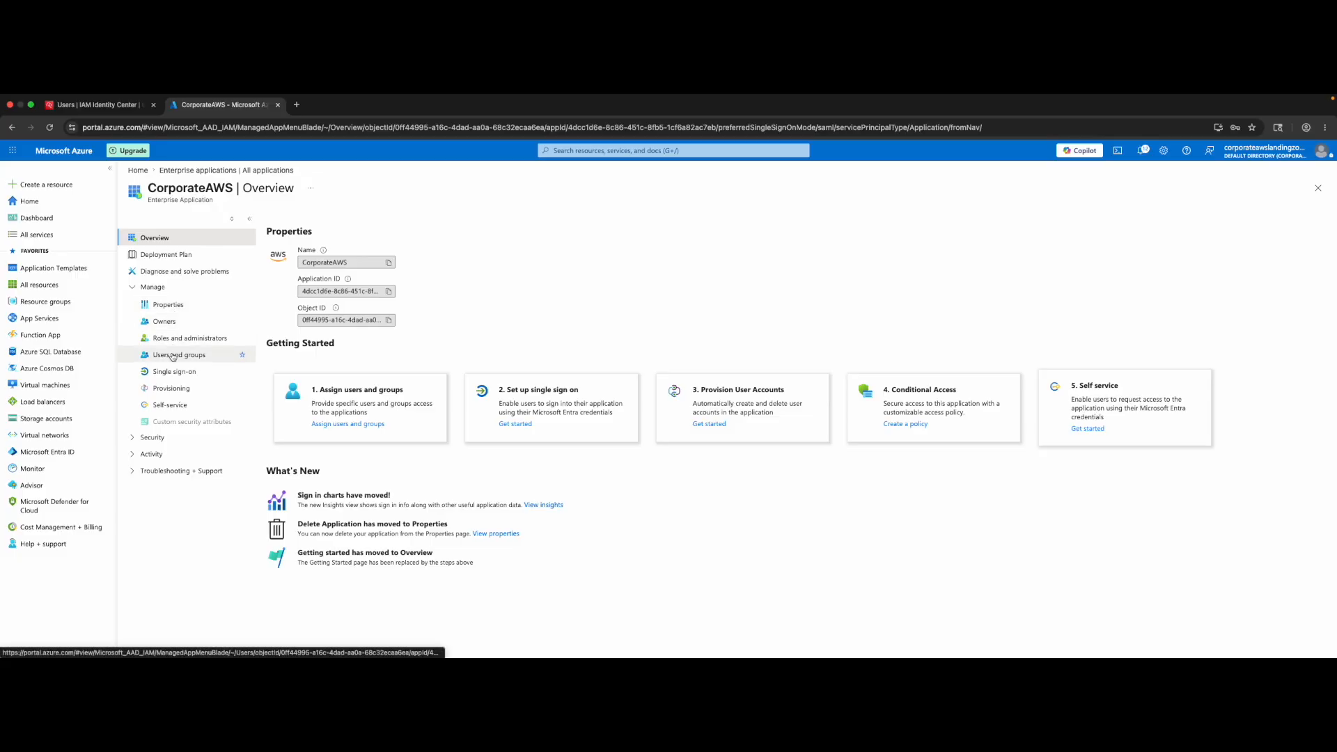
left_click(173, 356)
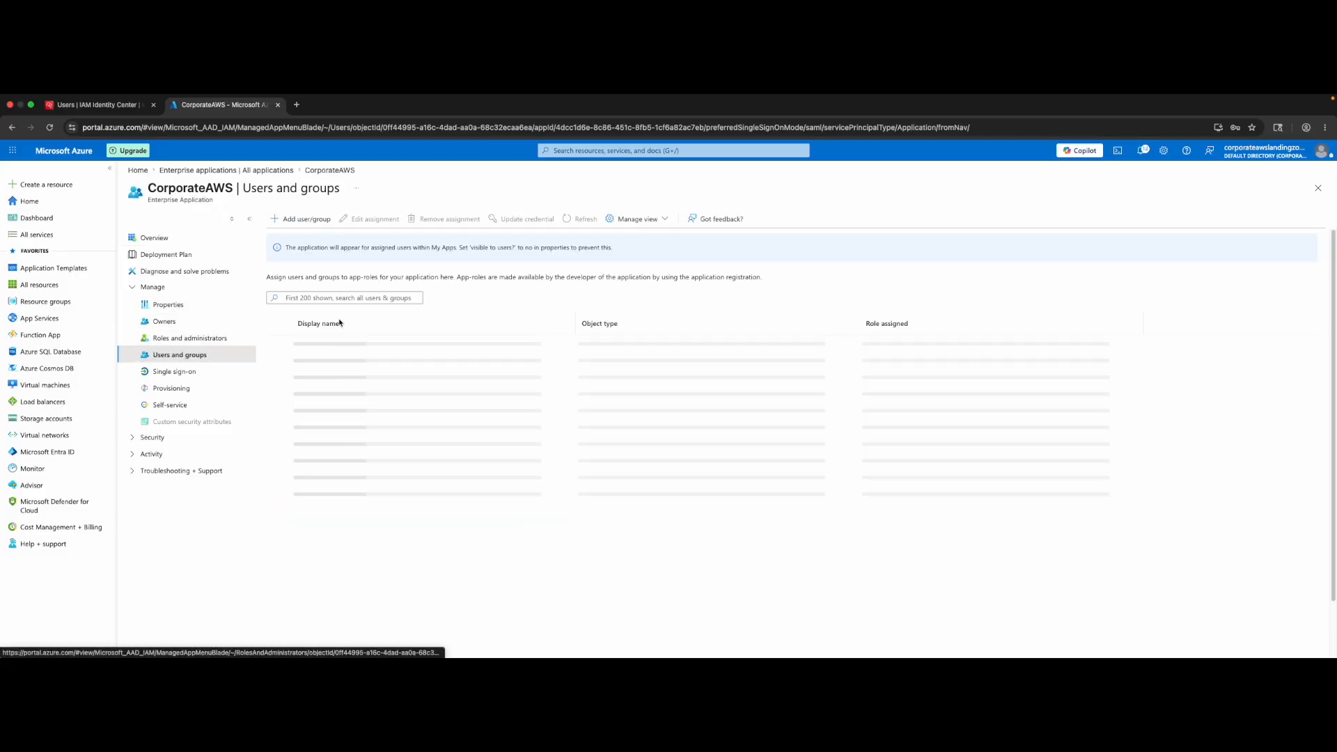
left_click(321, 229)
left_click(209, 295)
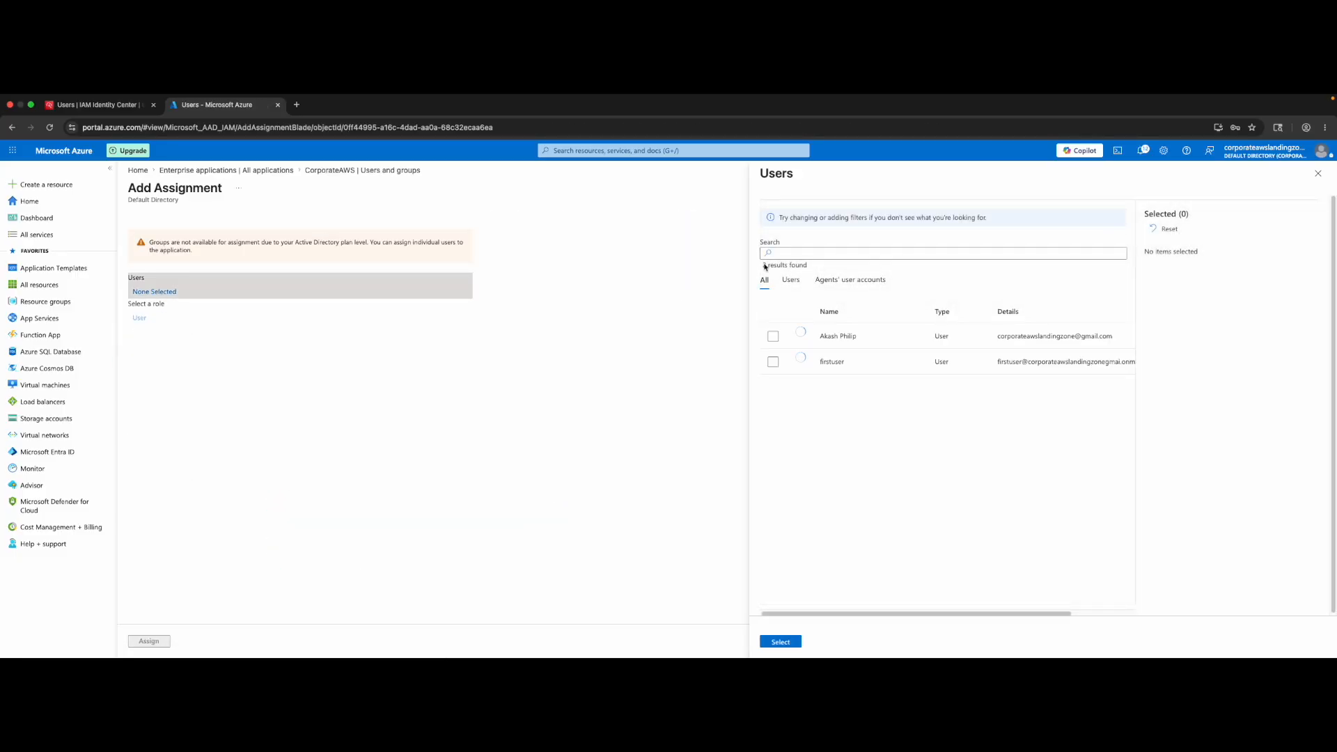
left_click(772, 361)
left_click(774, 642)
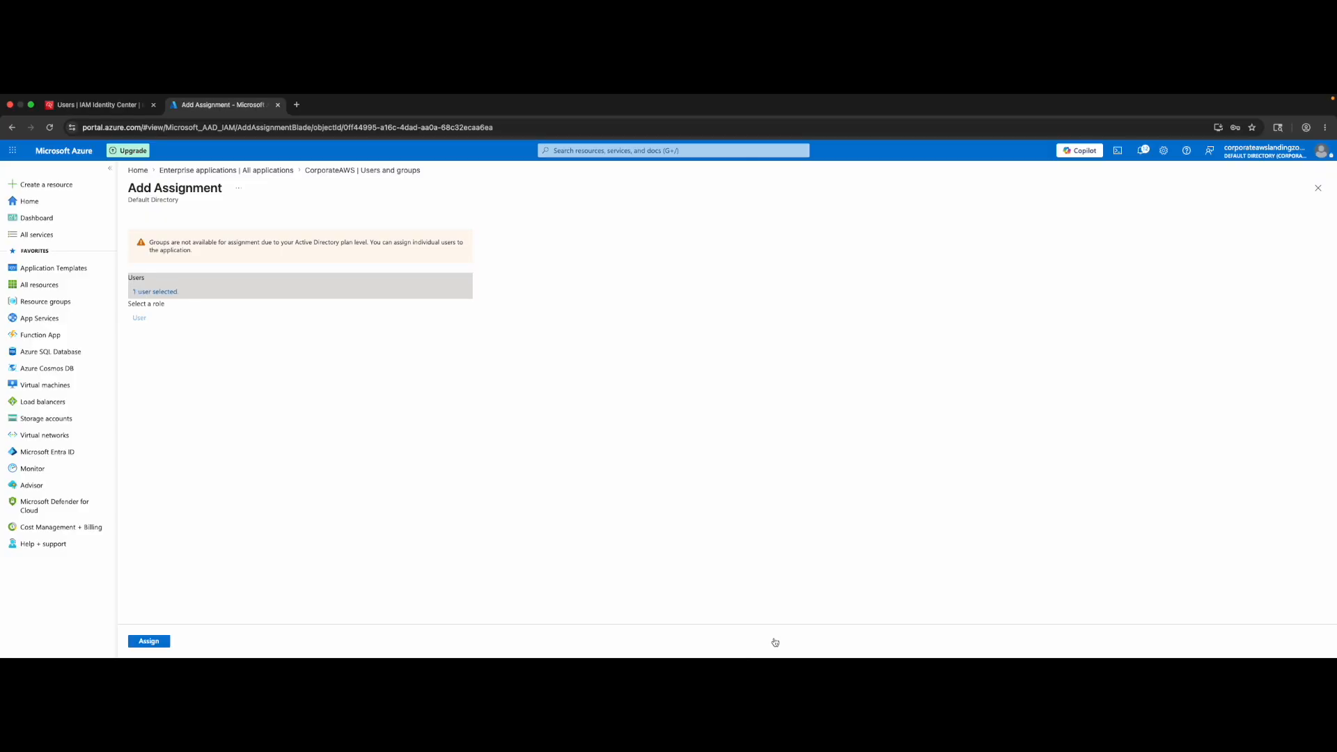
left_click(149, 641)
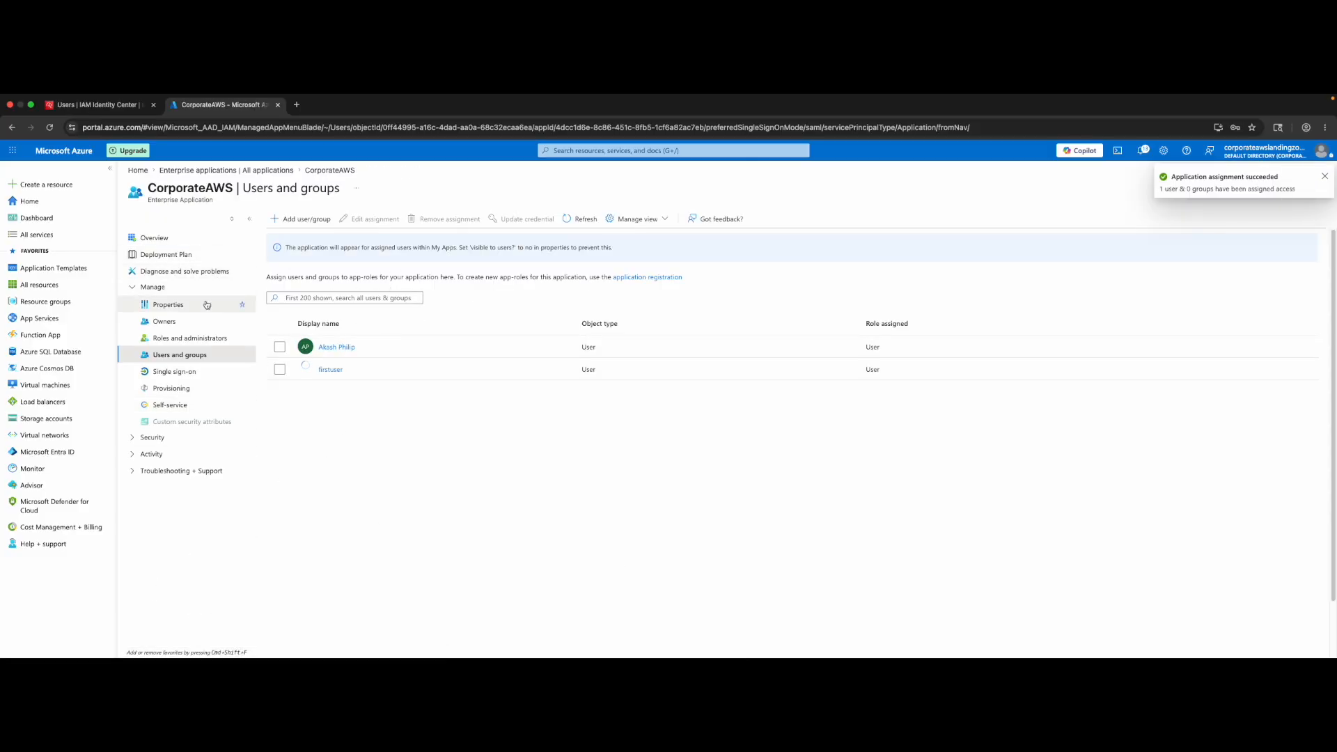
- Open the provisioning page of CorporateAWS, then check the refreshed user list in AWS IAM Identity Center for firstuser
left_click(185, 387)
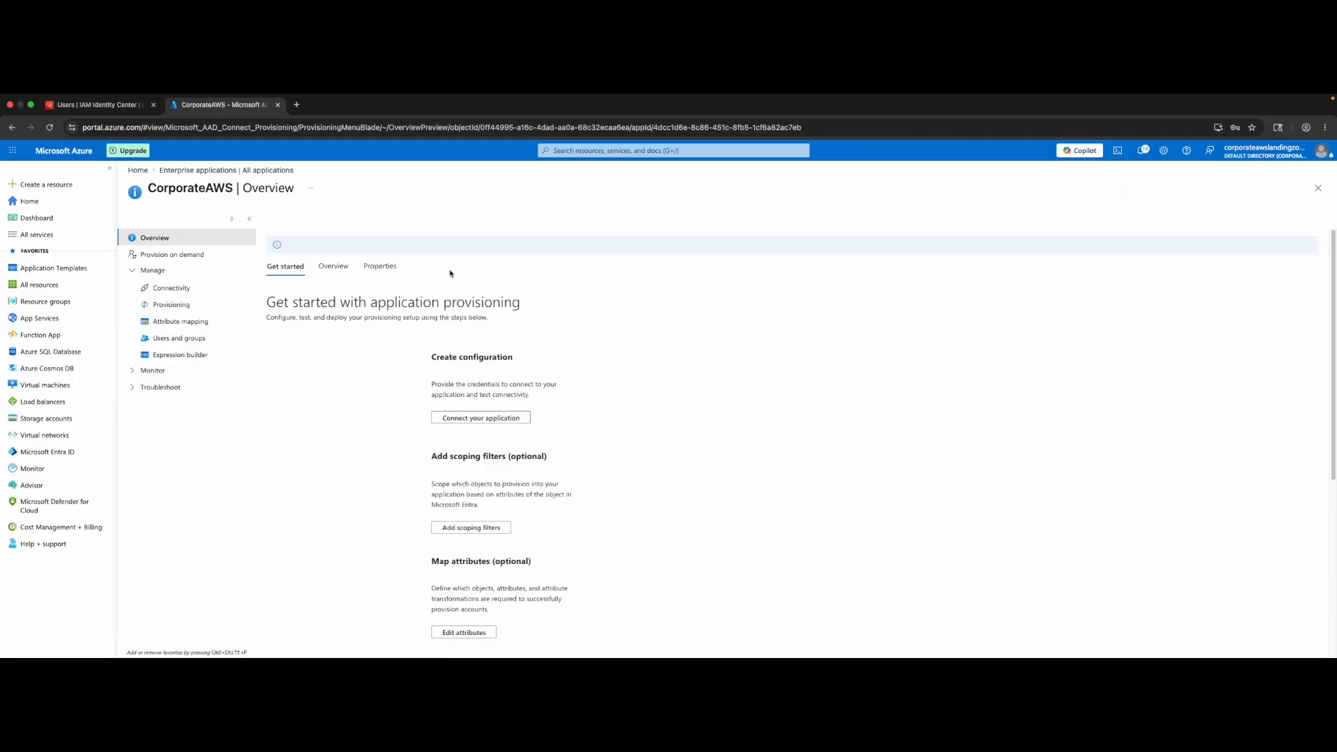
left_click(98, 105)
left_click(1188, 203)
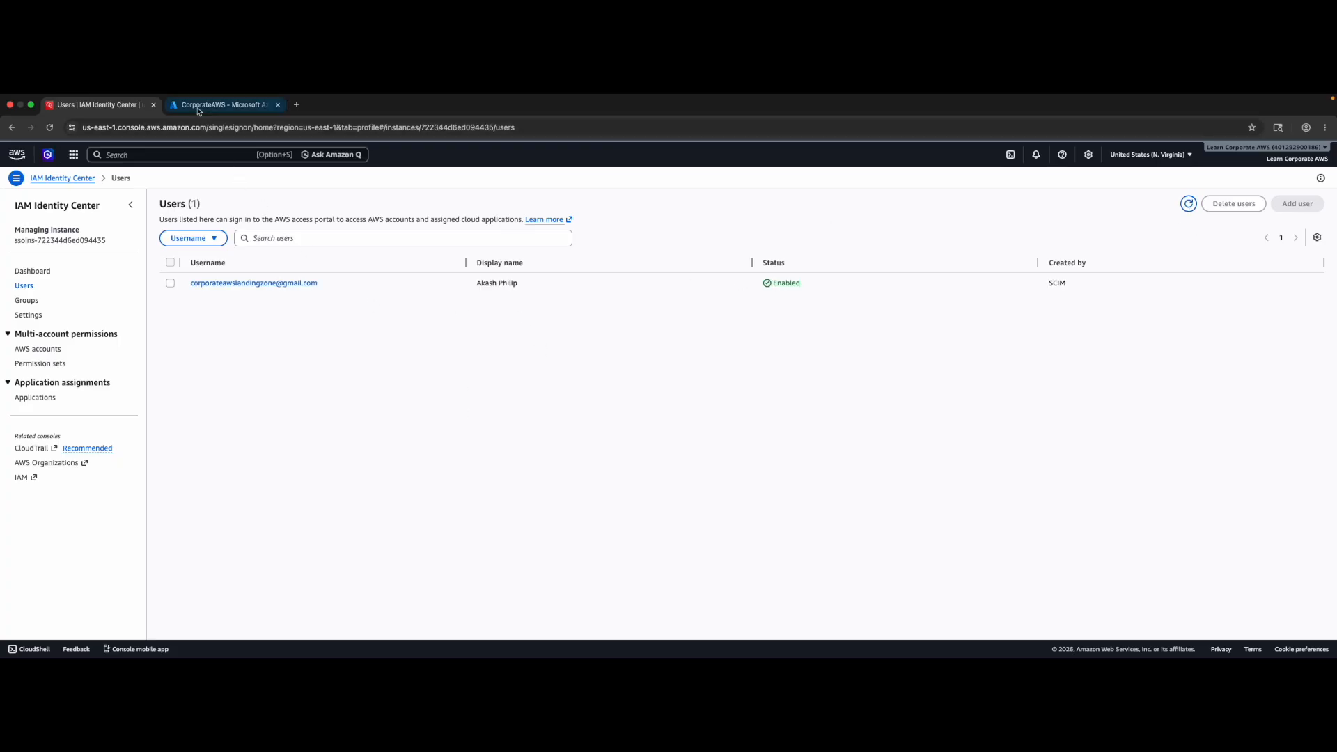
- Switch to the Azure portal and provision firstuser on demand in CorporateAWS
left_click(221, 104)
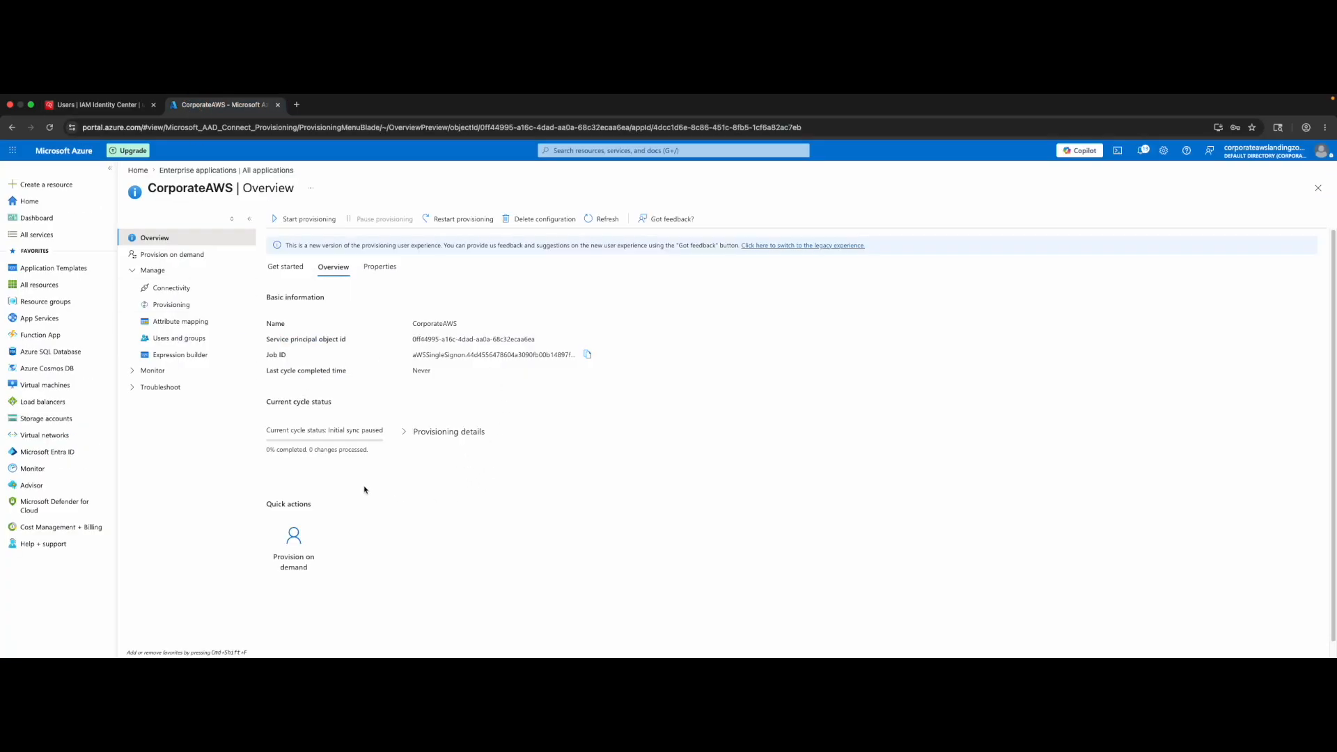
left_click(291, 549)
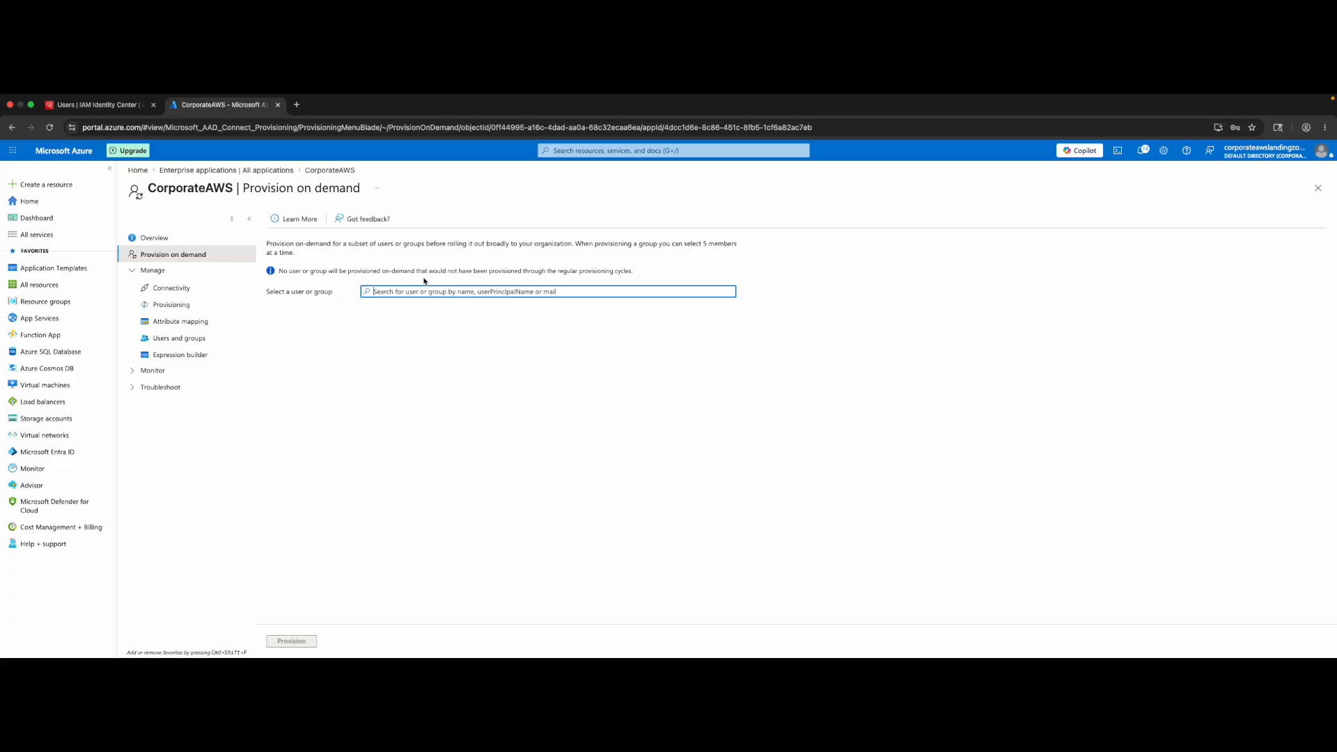
type("first")
left_click(426, 333)
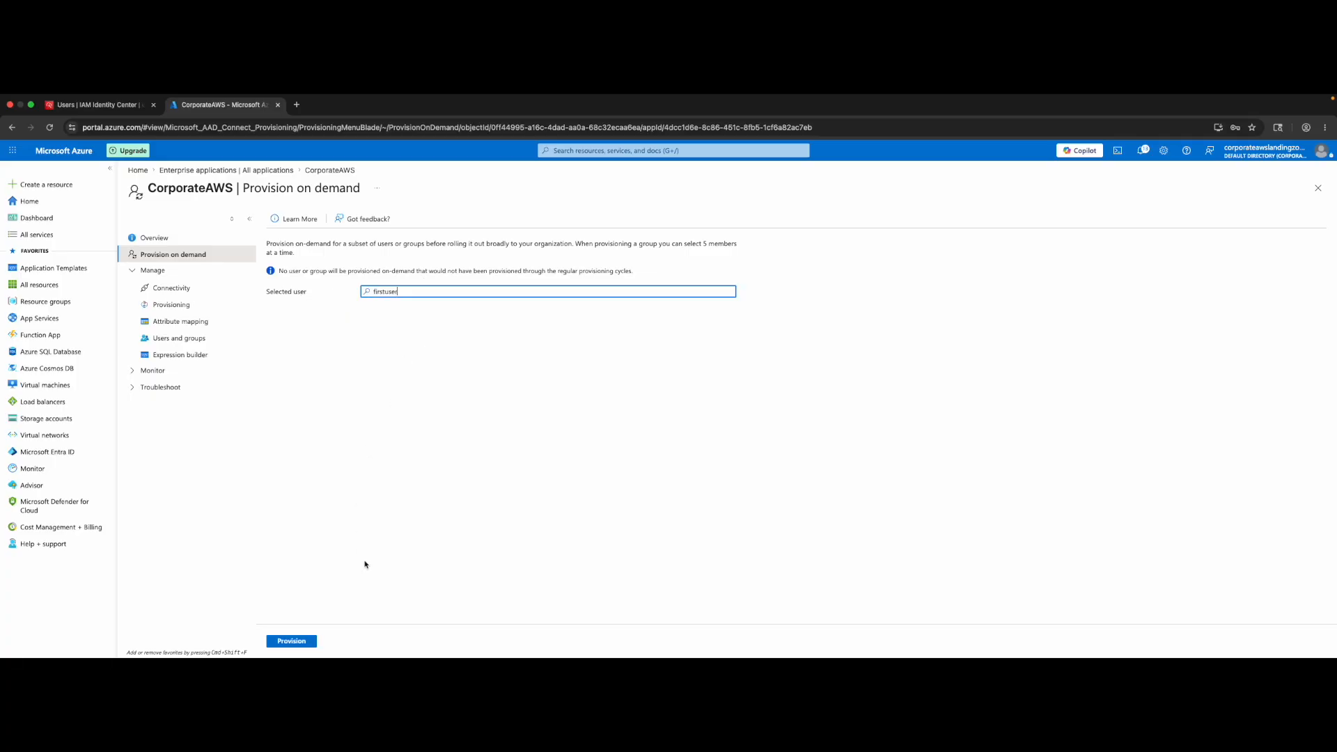
left_click(300, 643)
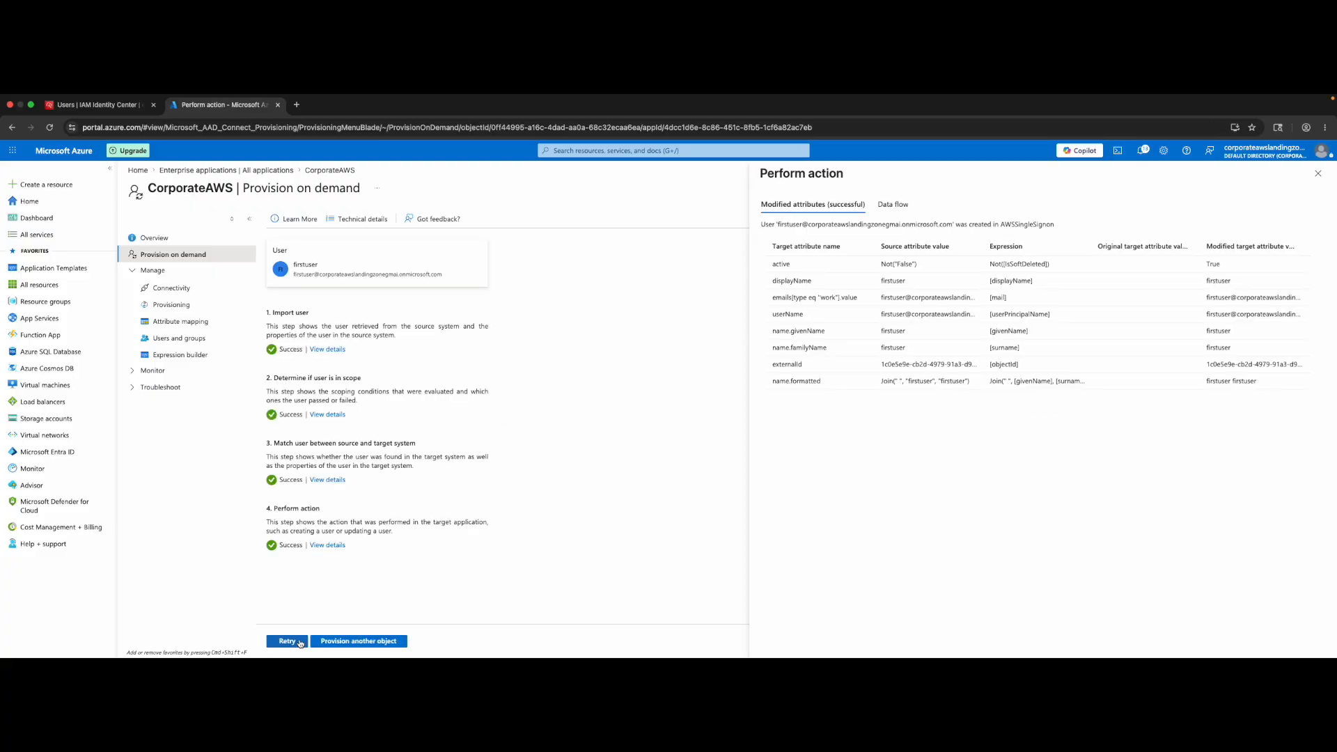
- Refresh the user list in AWS IAM Identity Center and open firstuser's details
left_click(101, 106)
left_click(1188, 204)
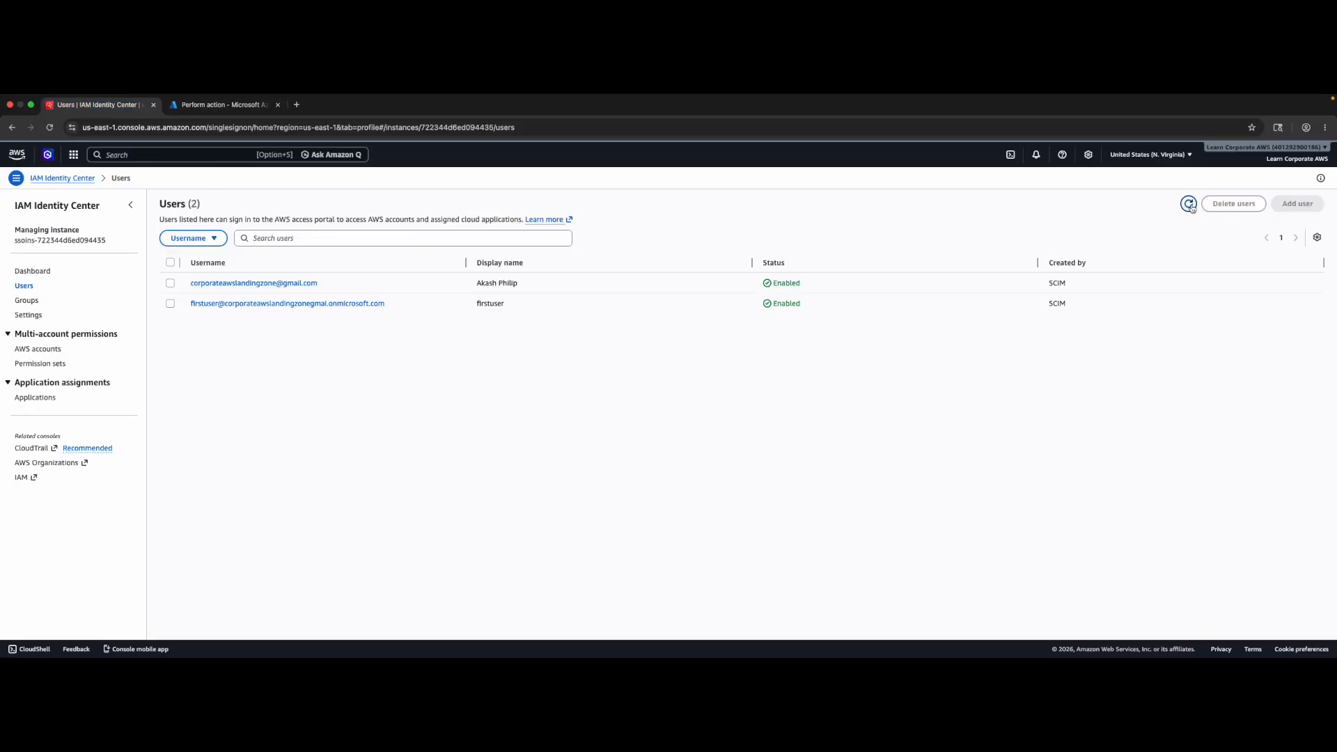
left_click_drag(387, 304, 188, 303)
left_click(187, 303)
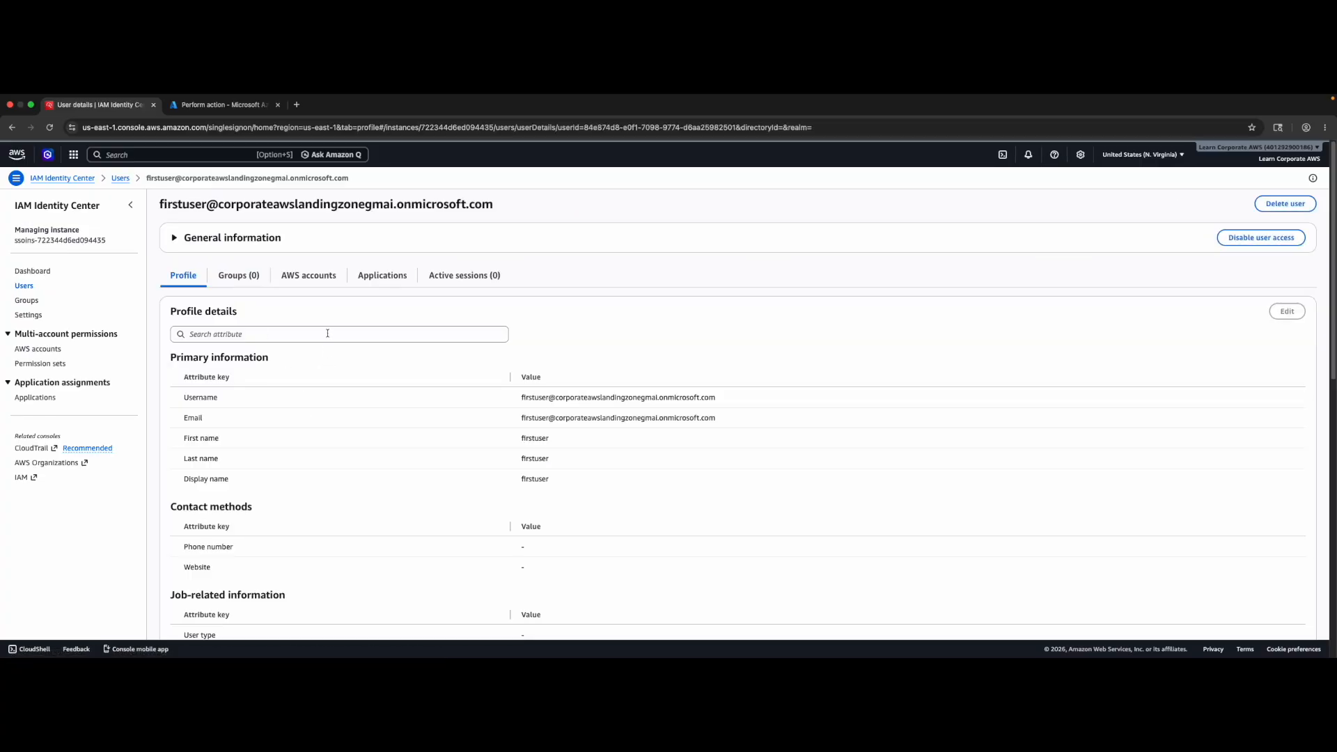
- Assign the Learn Corporate AWS account to firstuser with the AdministratorAccess permission set, then refresh and check the account access list
left_click(314, 282)
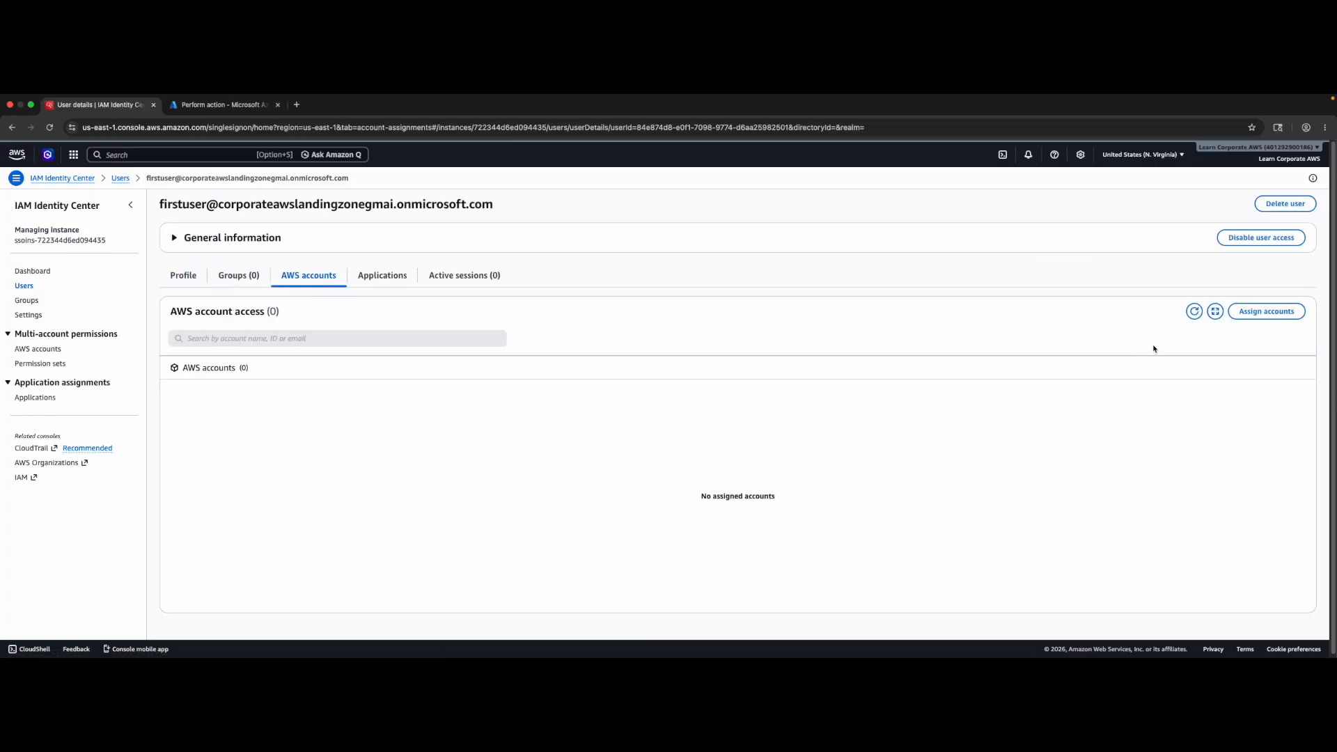
left_click(1261, 311)
left_click(257, 474)
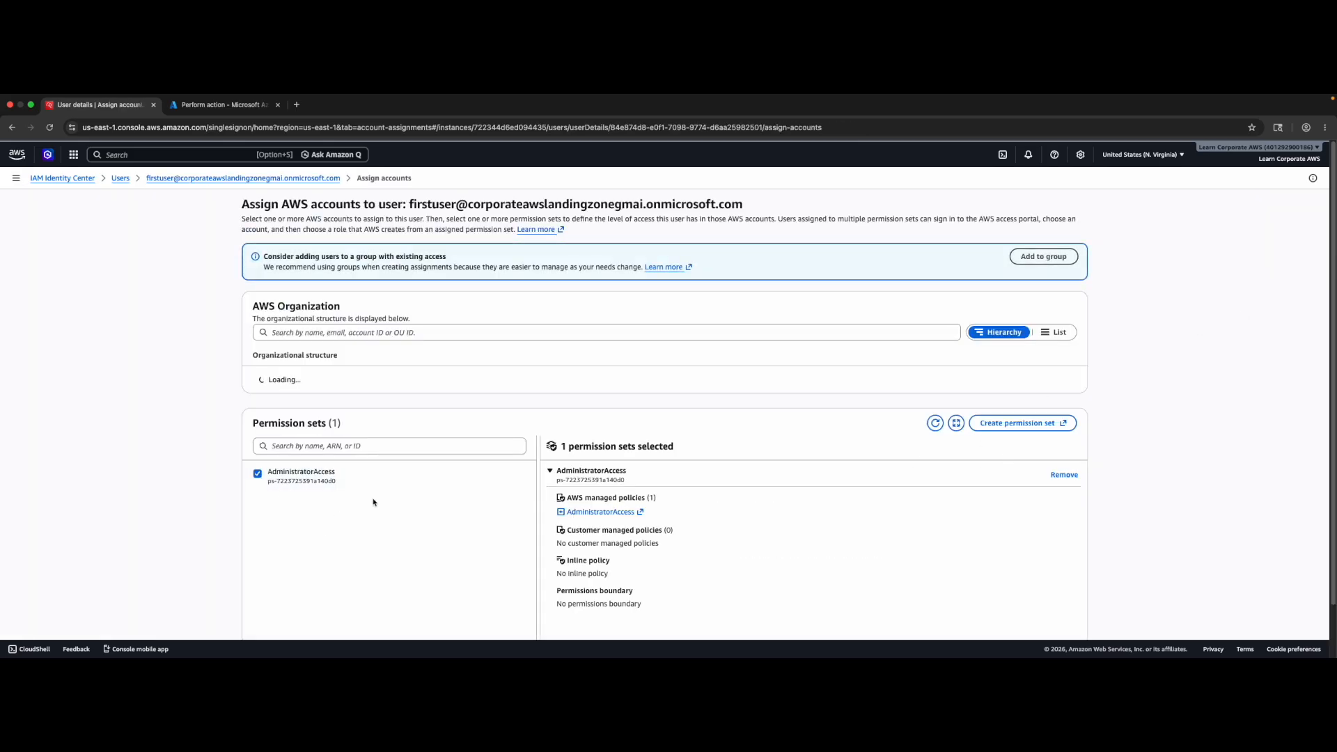
left_click(287, 413)
scroll(900, 578, "down", 3)
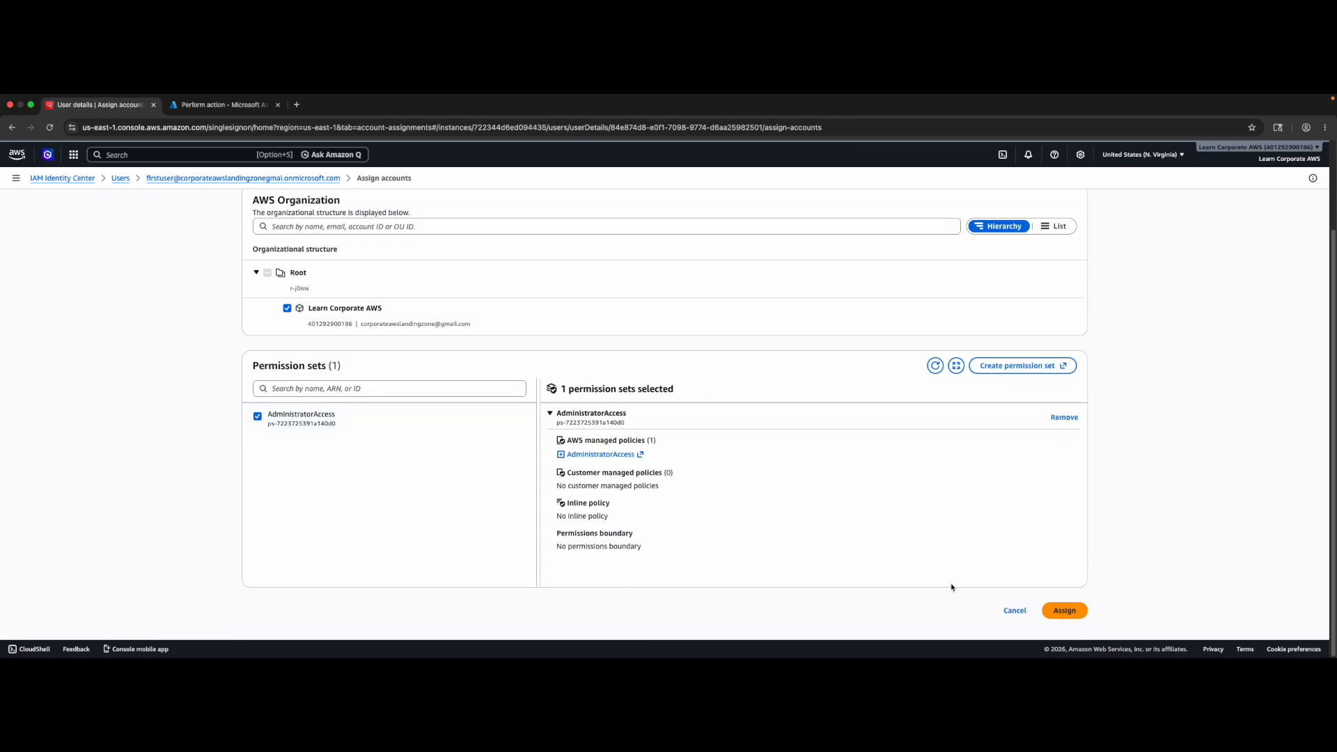
left_click(1048, 611)
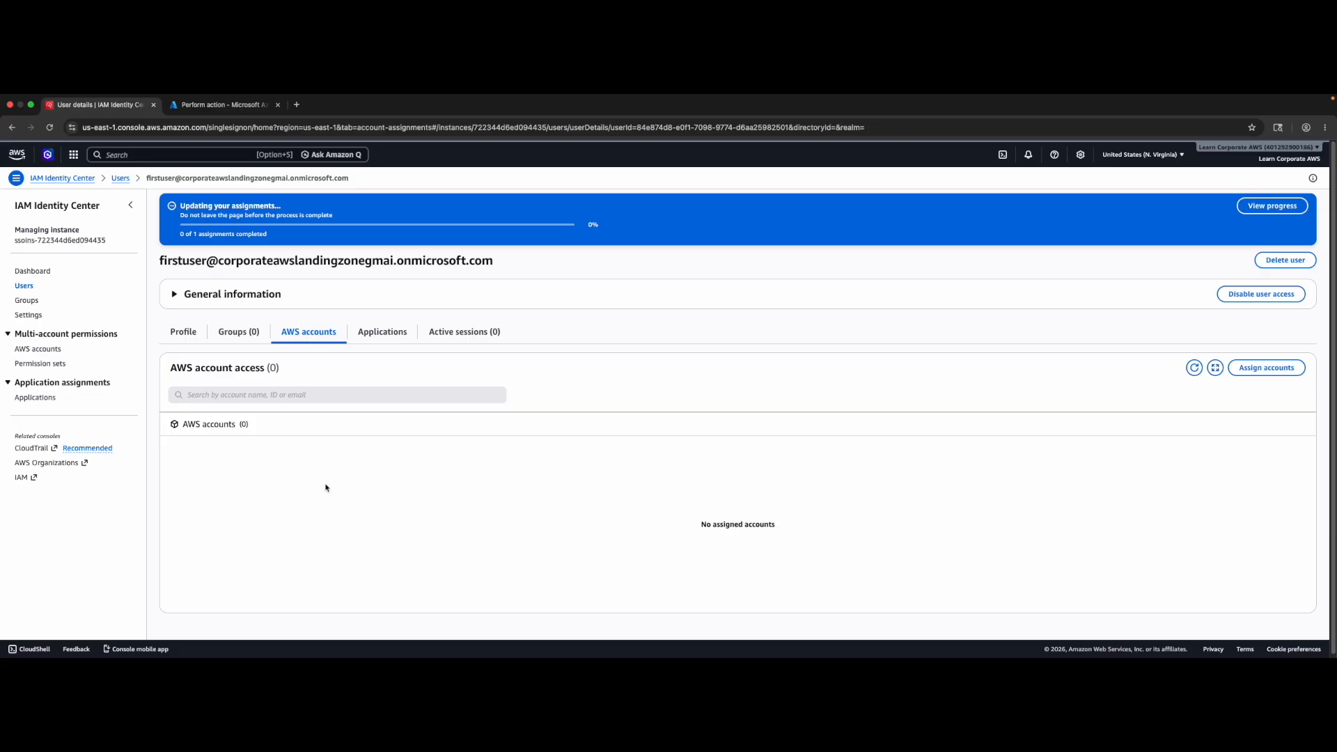
left_click(1194, 341)
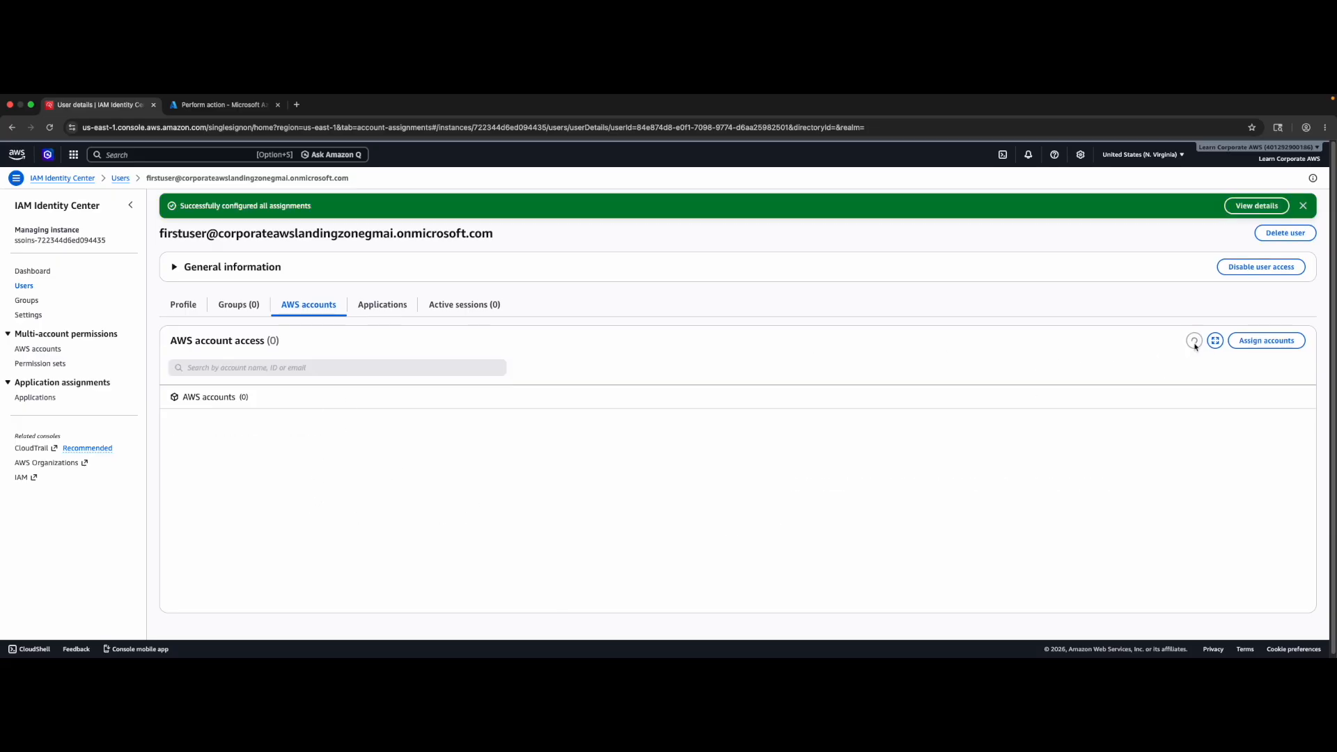
left_click(174, 420)
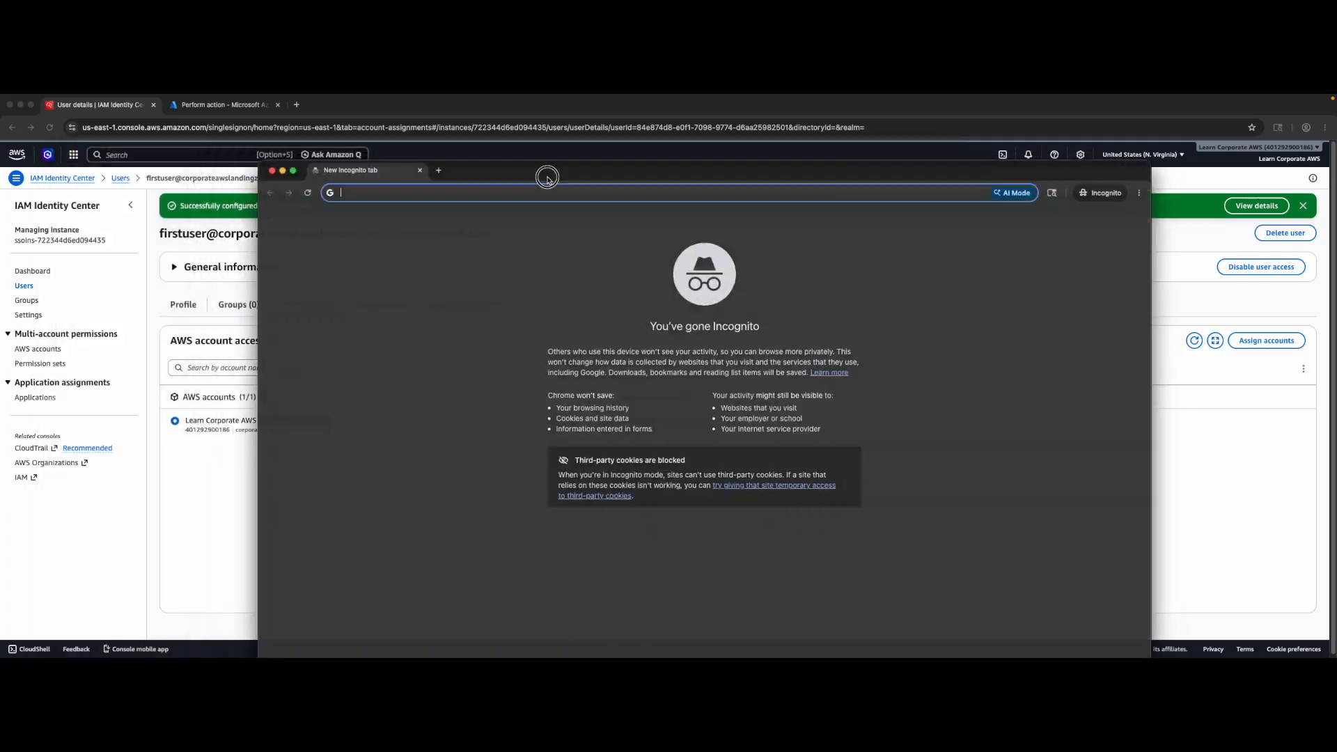
left_click_drag(546, 175, 710, 173)
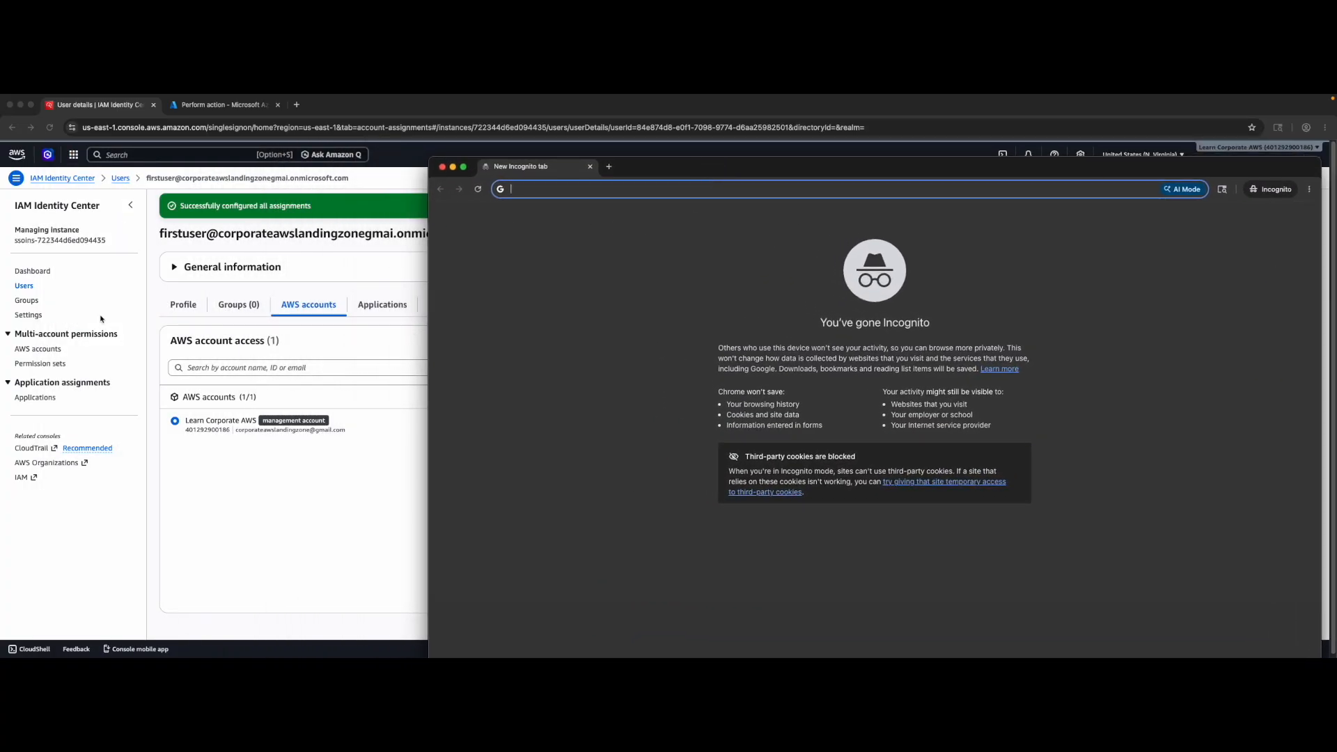
left_click(28, 315)
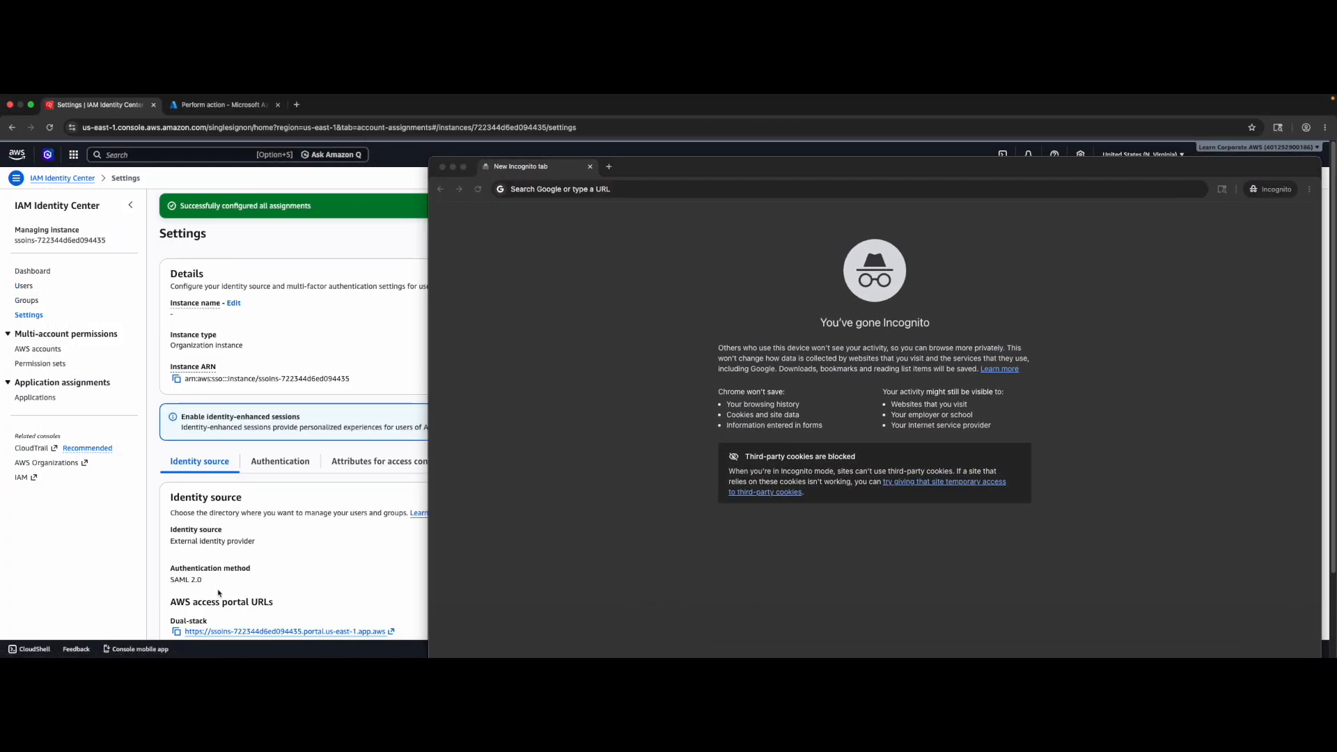
left_click(176, 561)
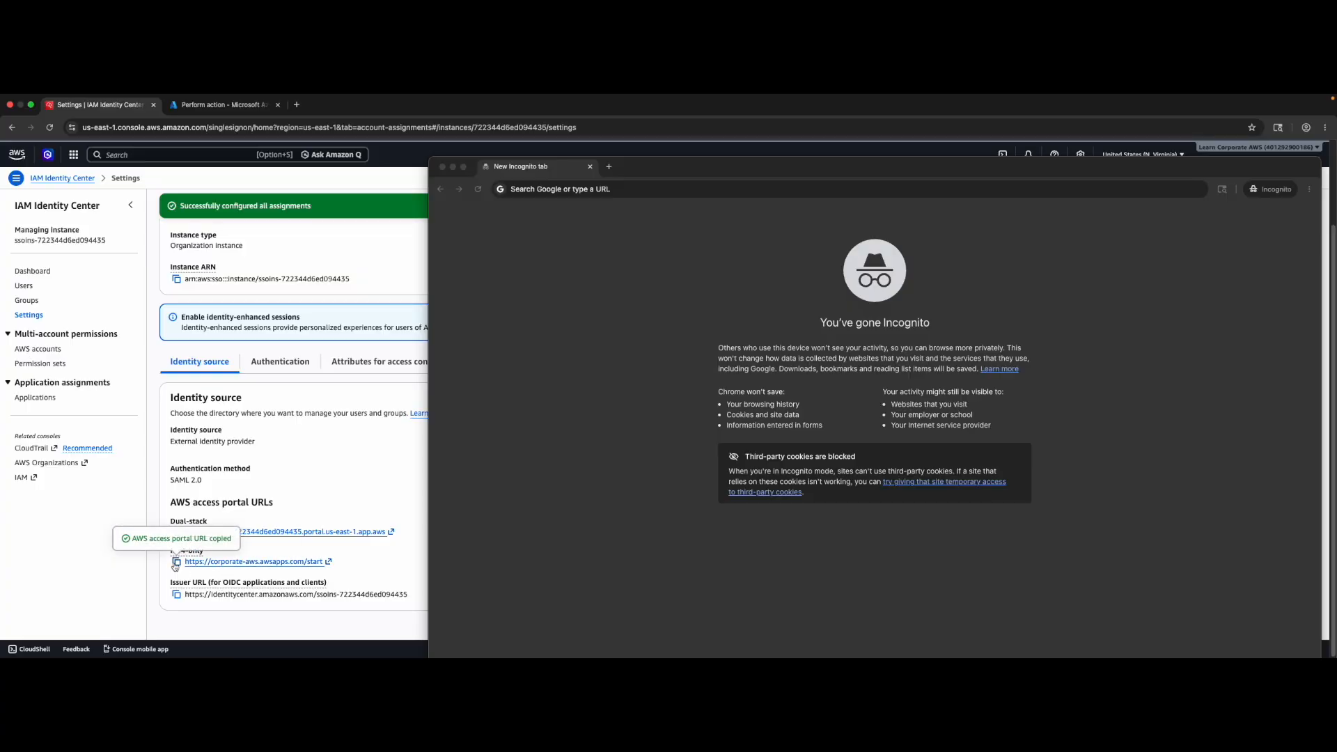
left_click(567, 190)
right_click(568, 188)
left_click(624, 254)
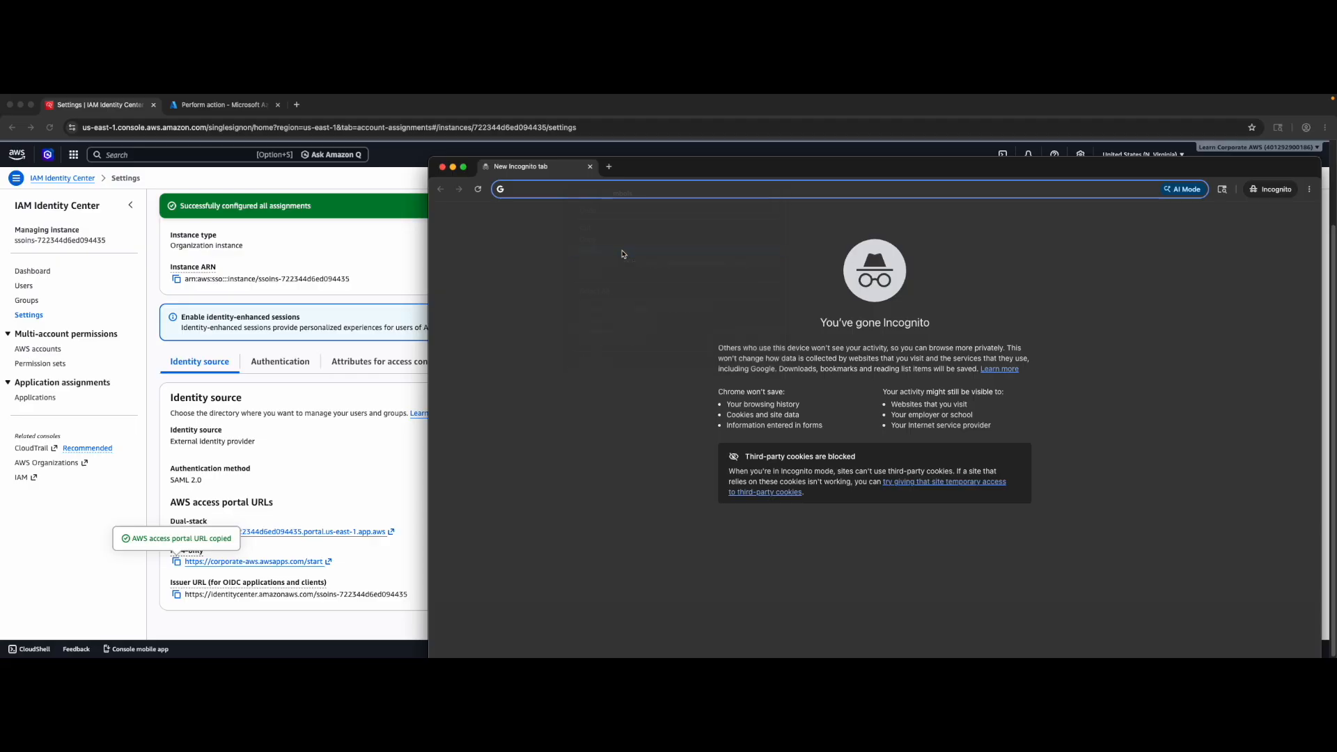
key("Return")
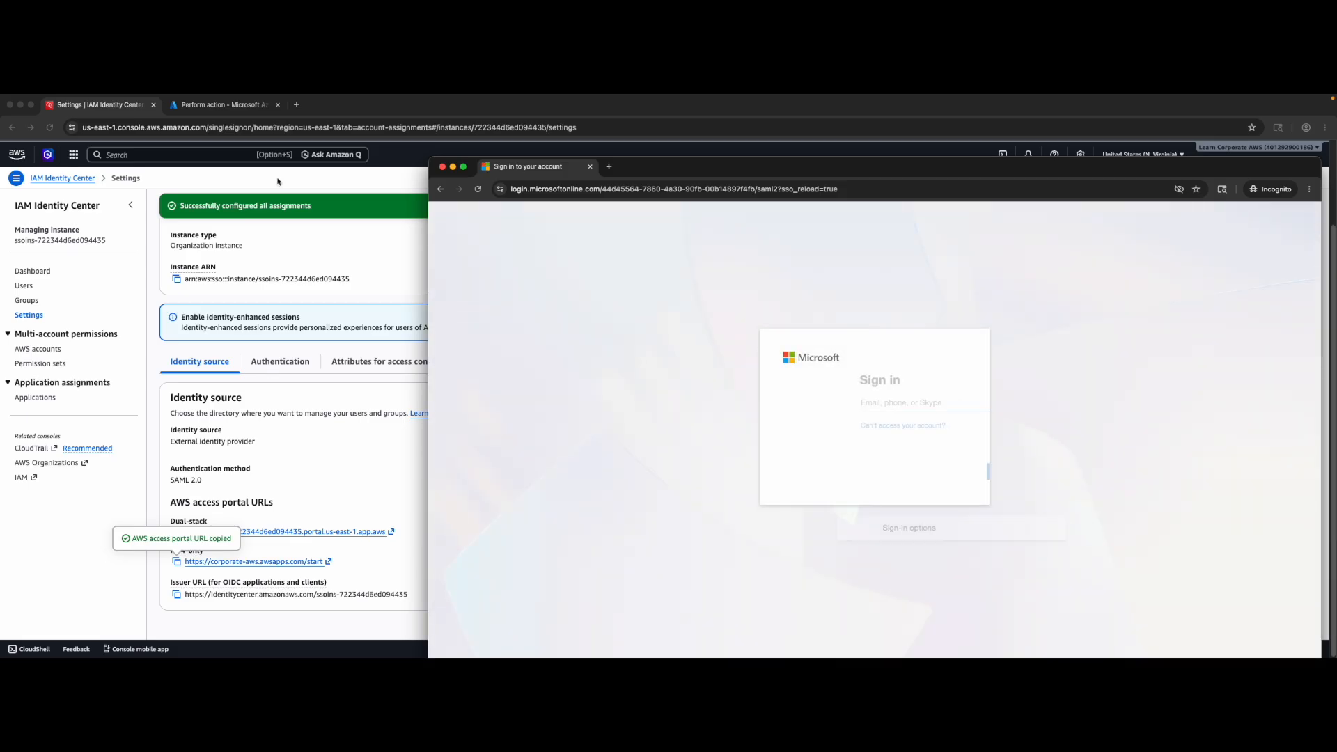
- Sign in to Microsoft with firstuser's user principal name copied from the Azure provisioning page and the account password
left_click(227, 101)
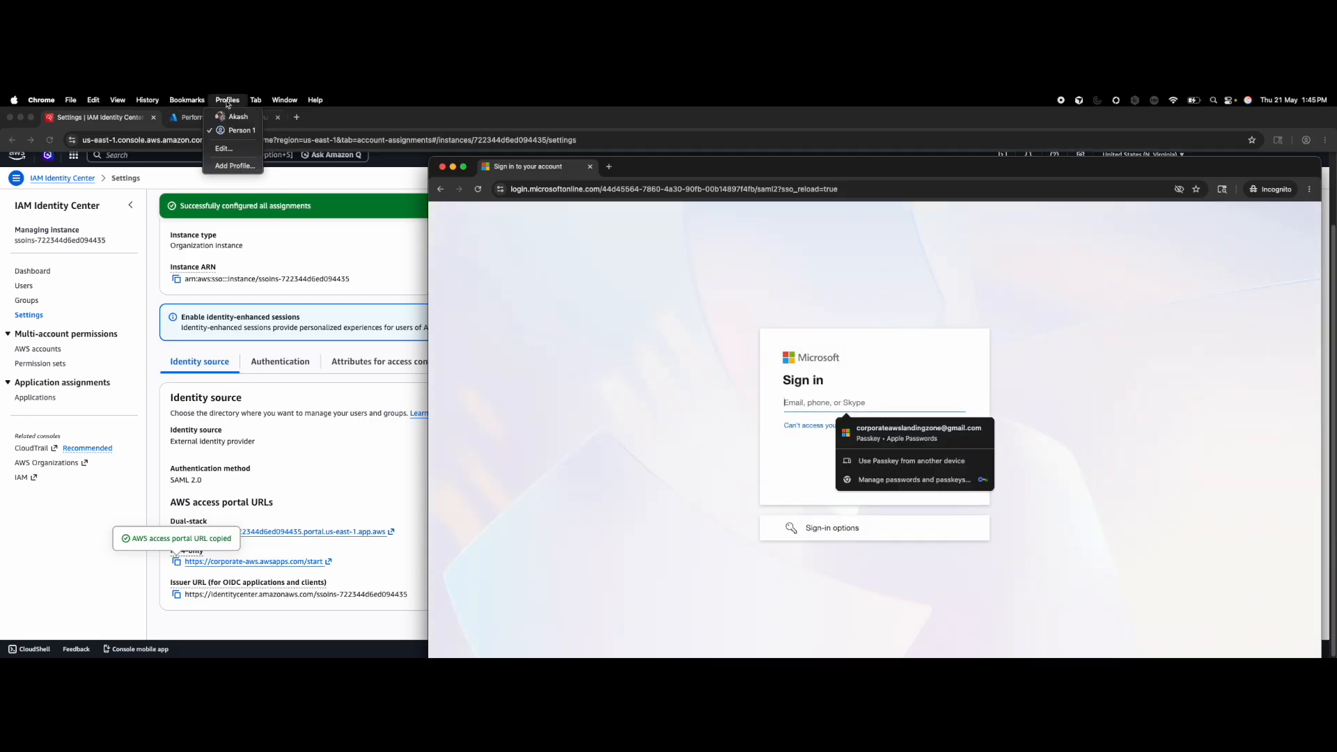
left_click(182, 118)
left_click(331, 384)
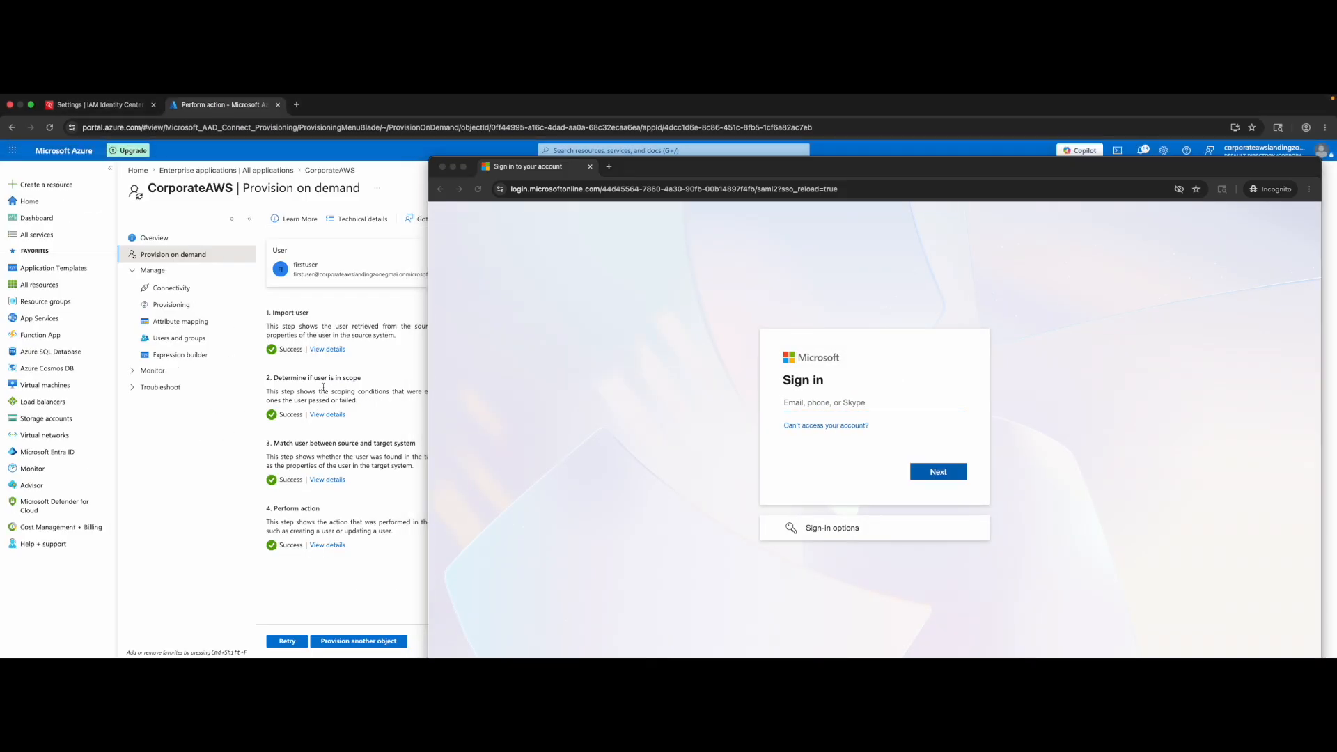
triple_click(344, 275)
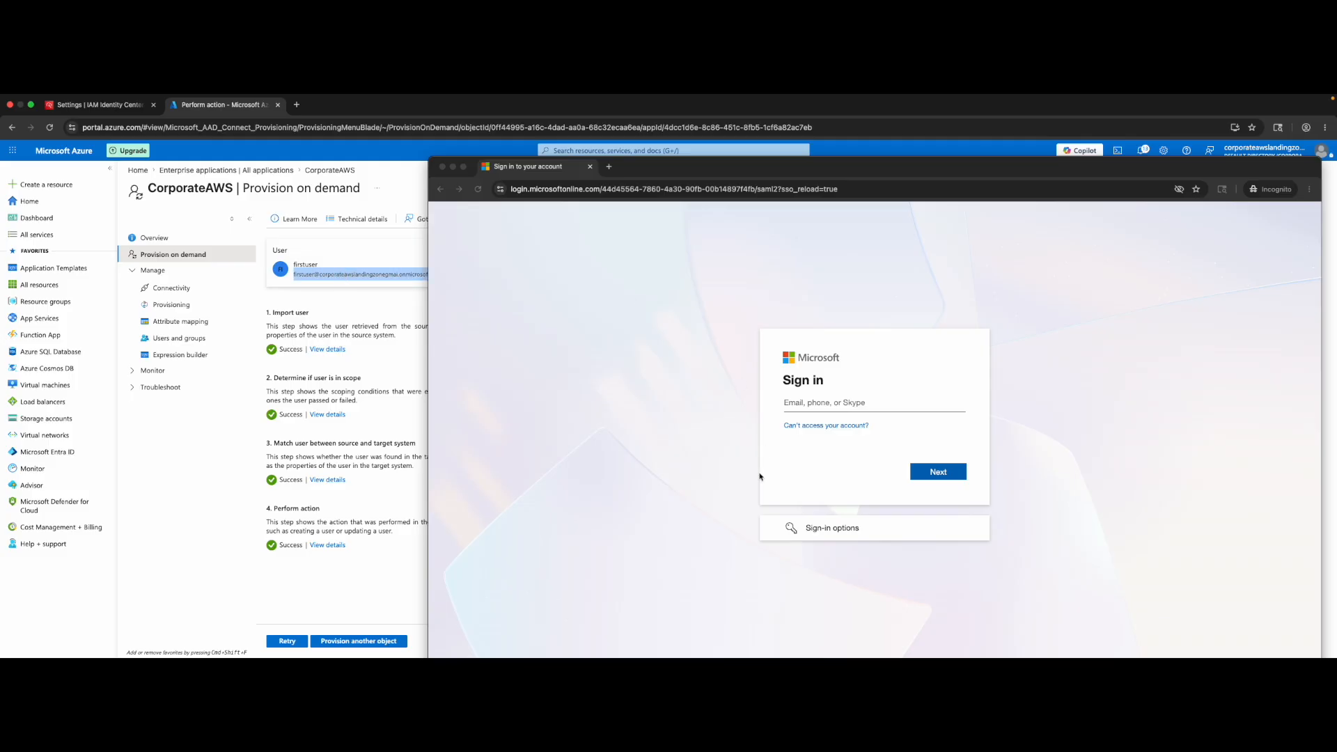
left_click(829, 403)
key("super+v")
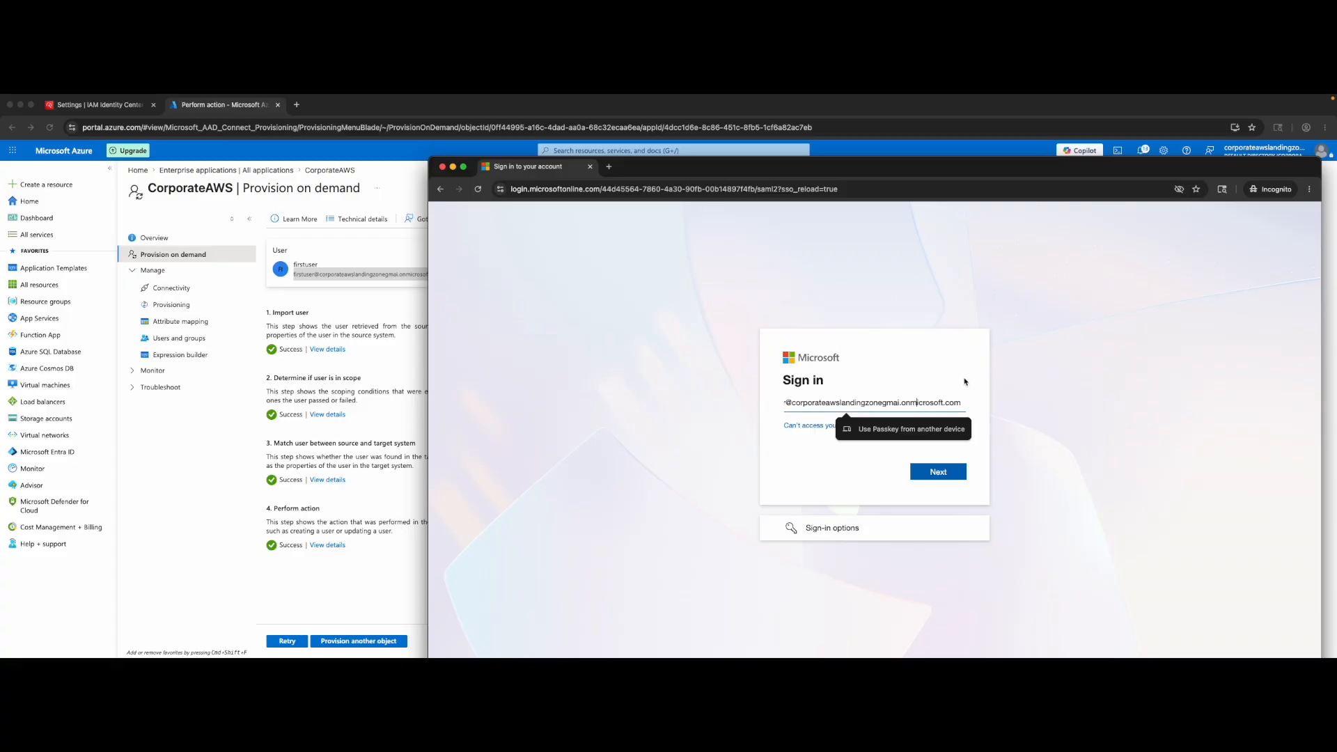
left_click(997, 379)
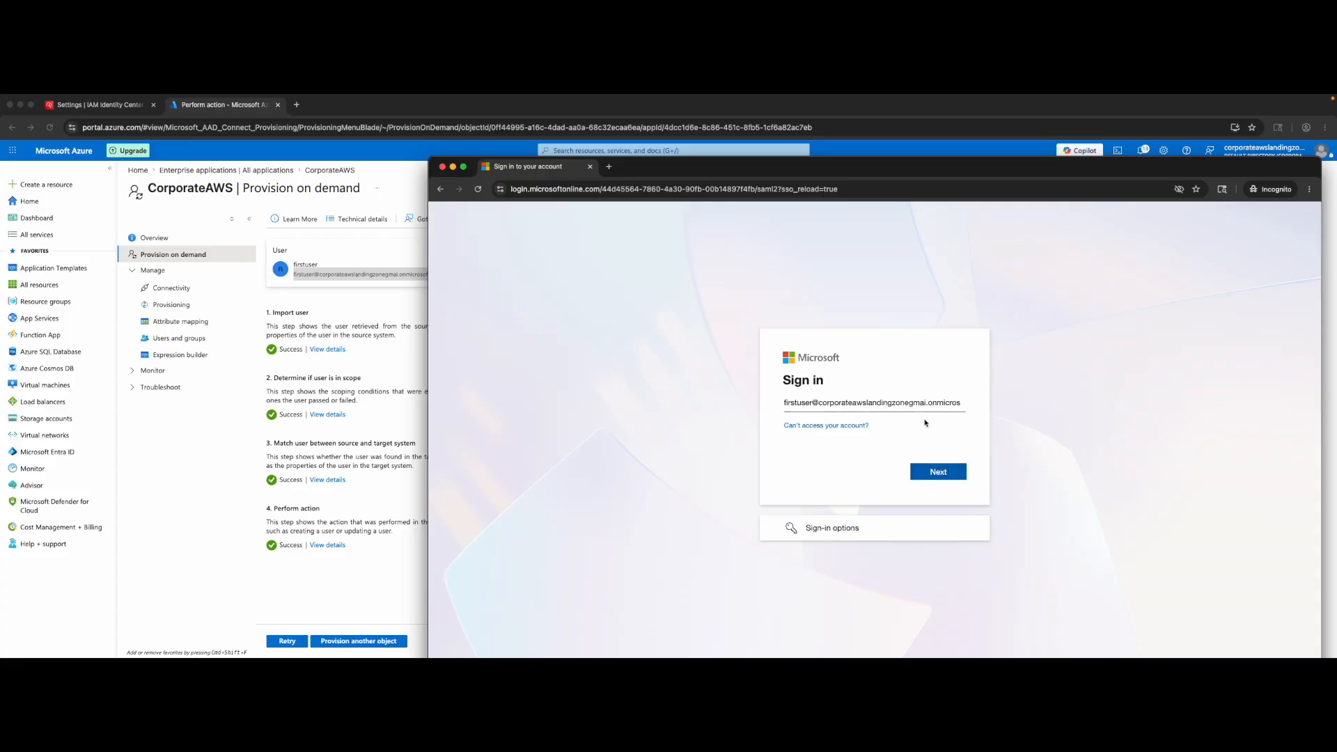
left_click(919, 473)
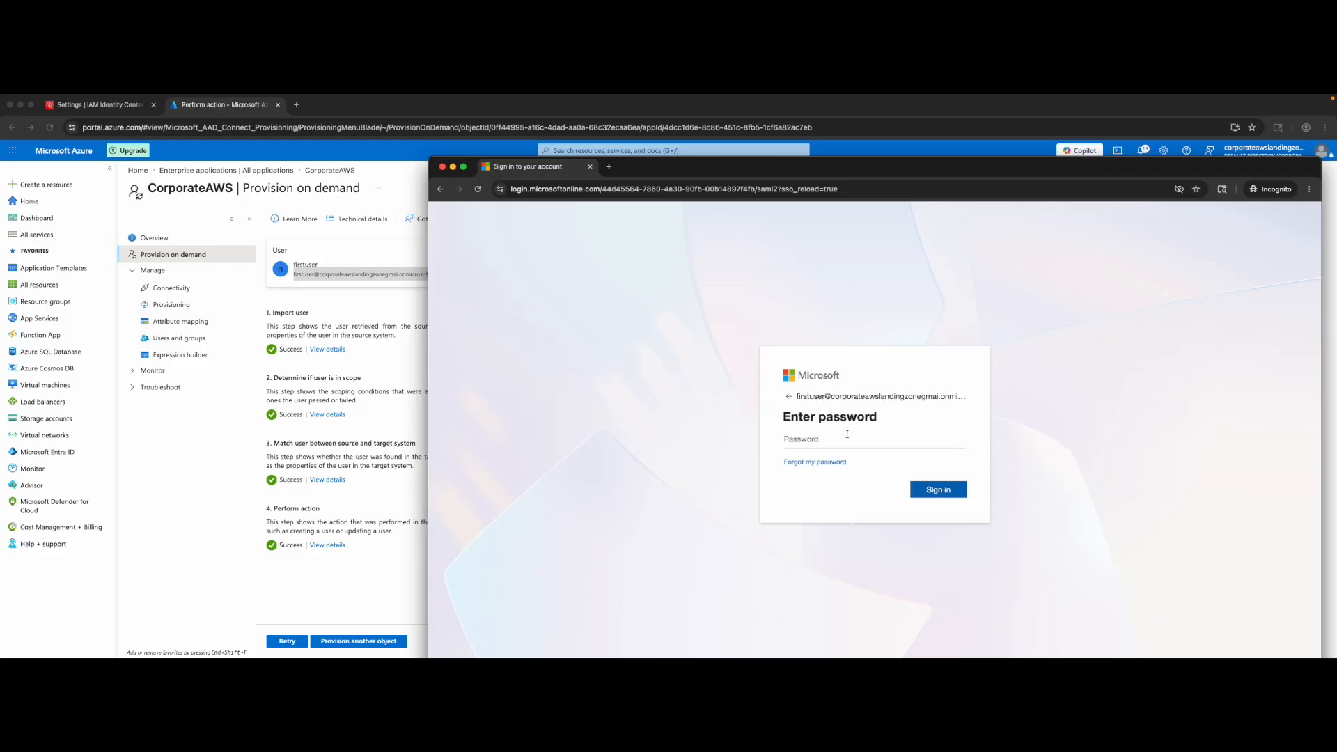
type("•")
left_click(922, 489)
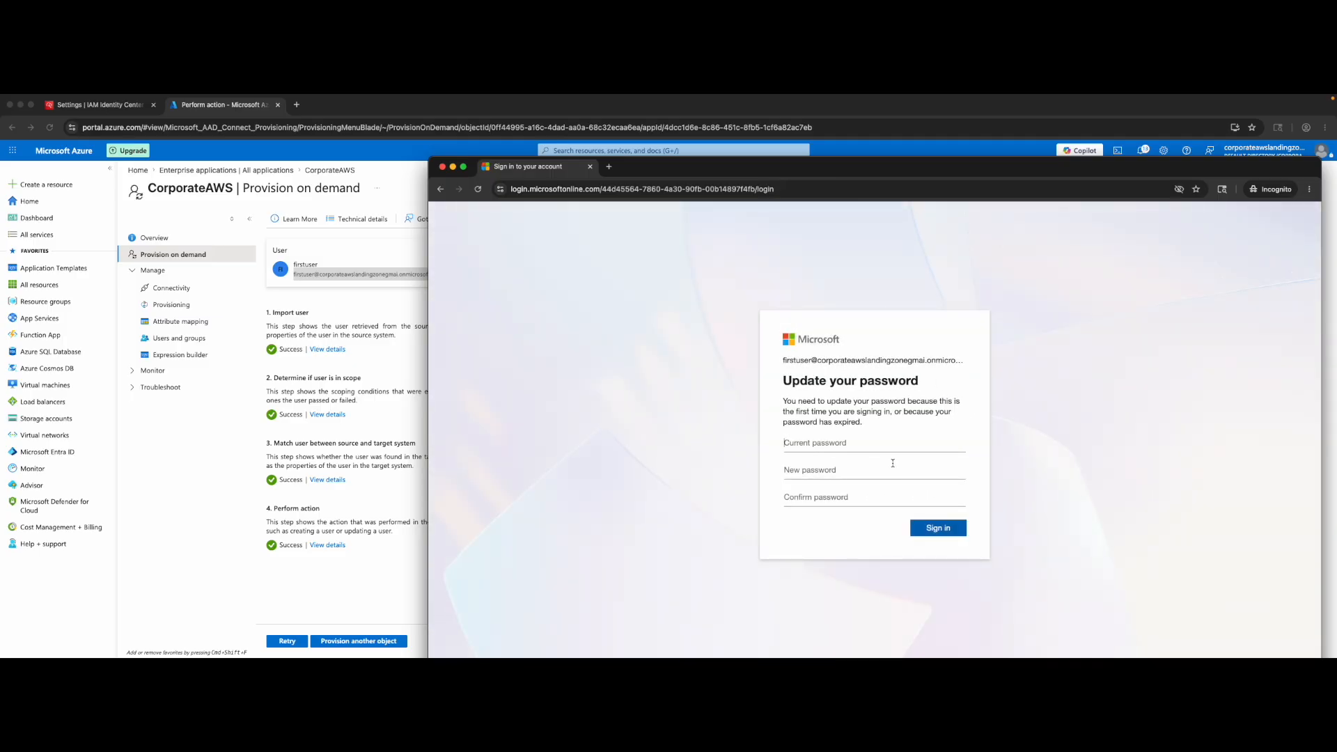
- Update firstuser's password by entering the current password and a confirmed new password, and choose to stay signed in
left_click(841, 446)
key("super+v")
double_click(842, 445)
key("BackSpace")
type("•")
type("••••")
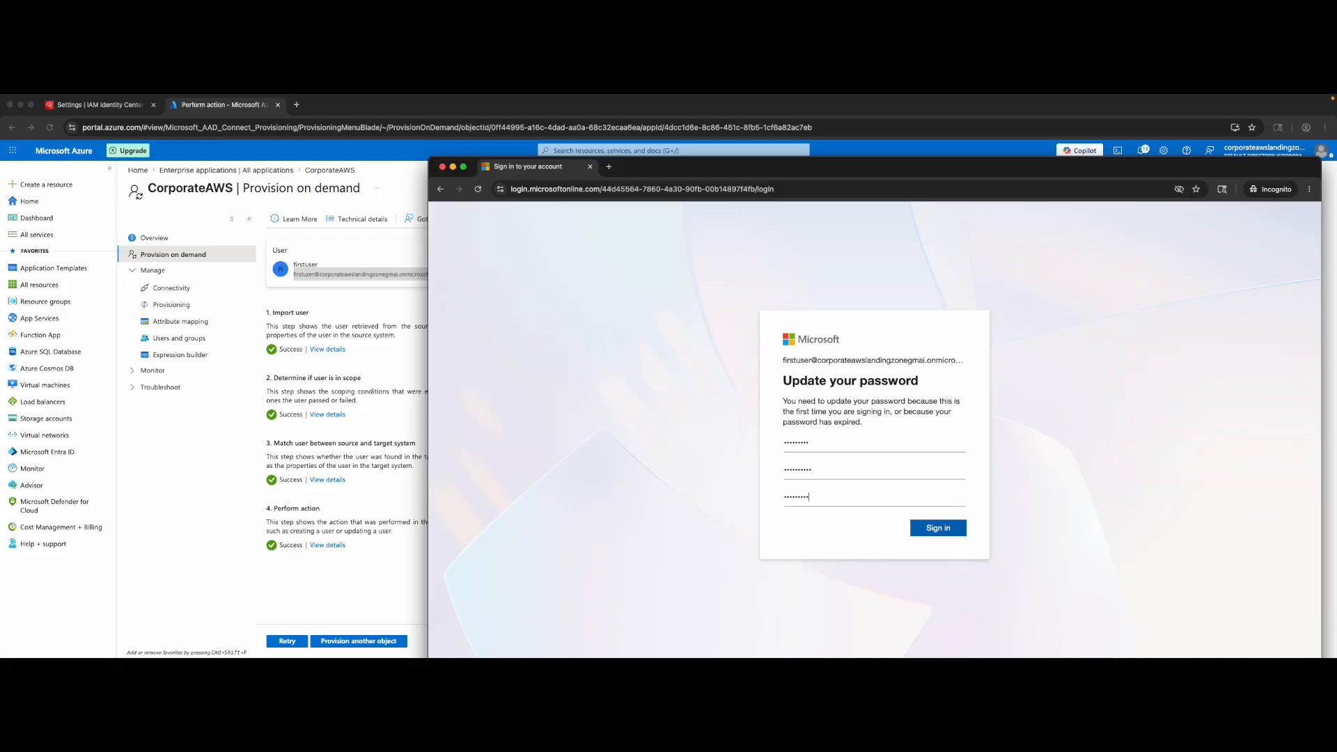
left_click(937, 529)
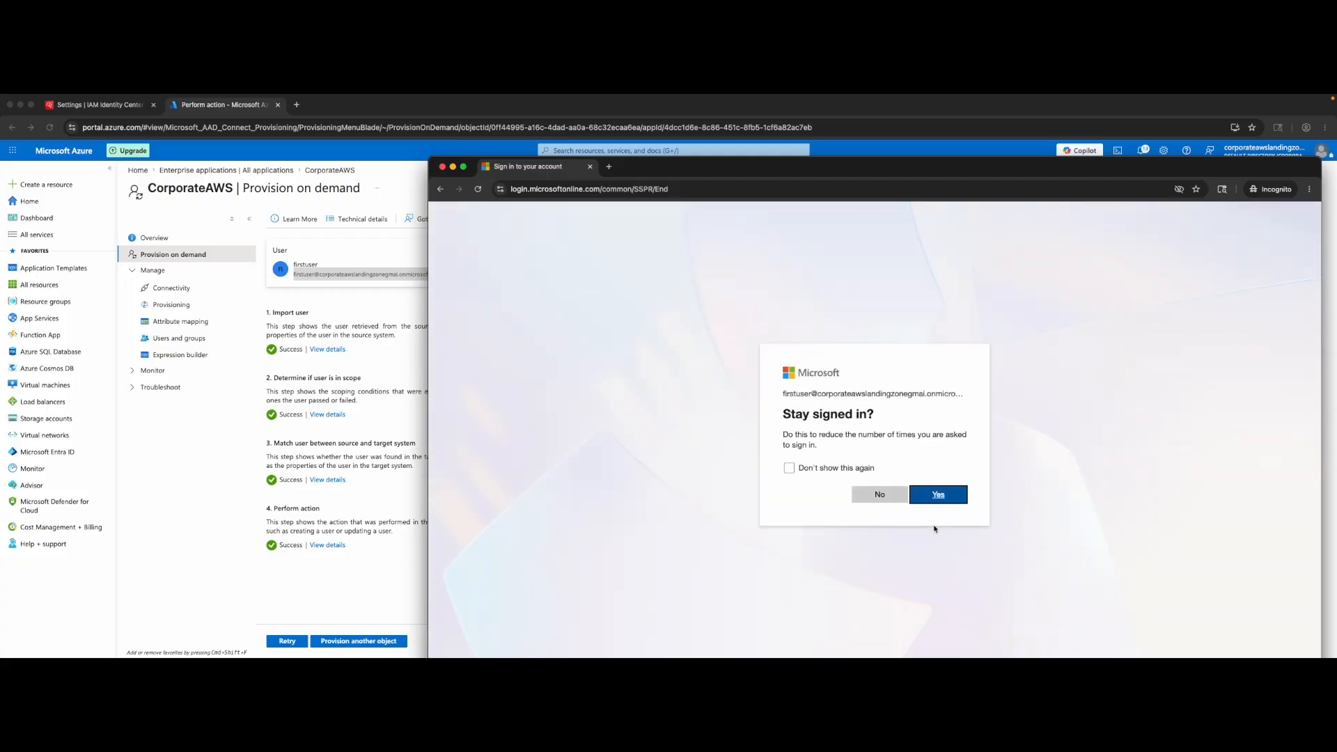
left_click(941, 495)
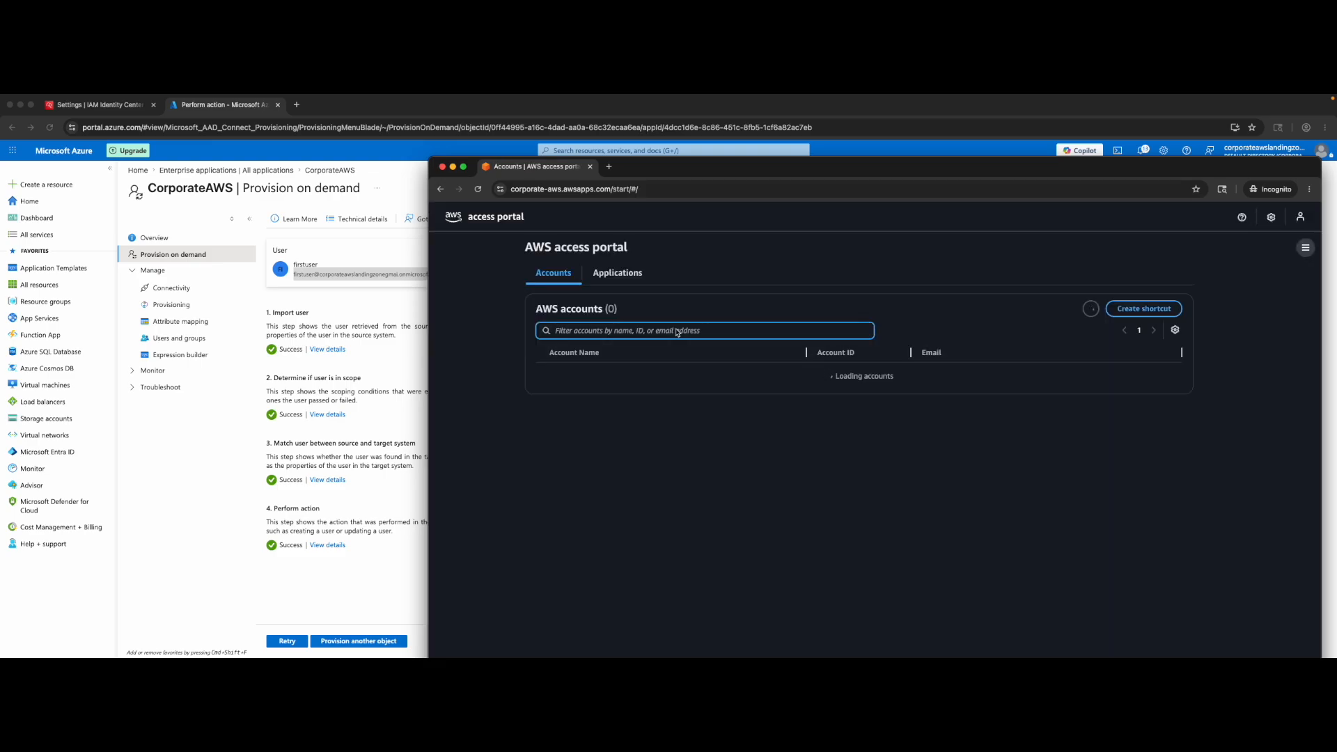
- Open the Learn Corporate AWS account console with the AdministratorAccess role and dismiss the introductory search tip
left_click(540, 376)
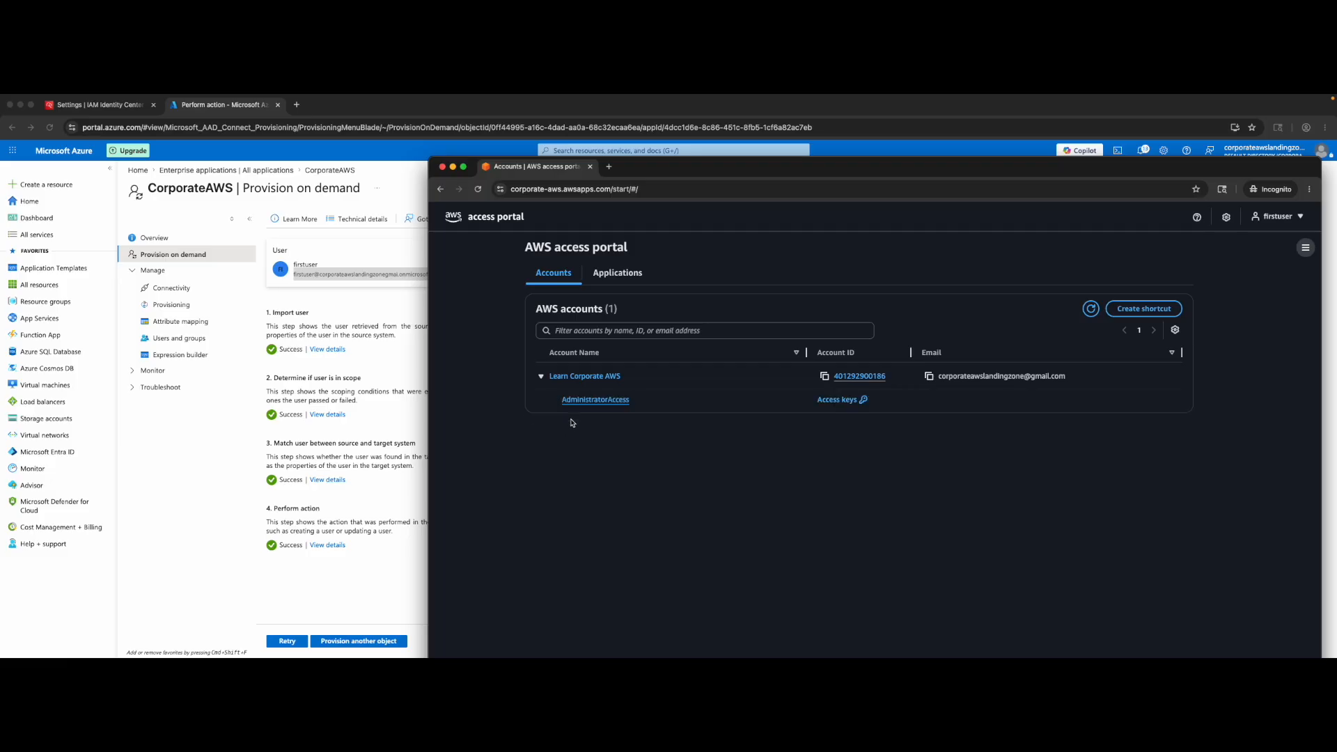
left_click(585, 400)
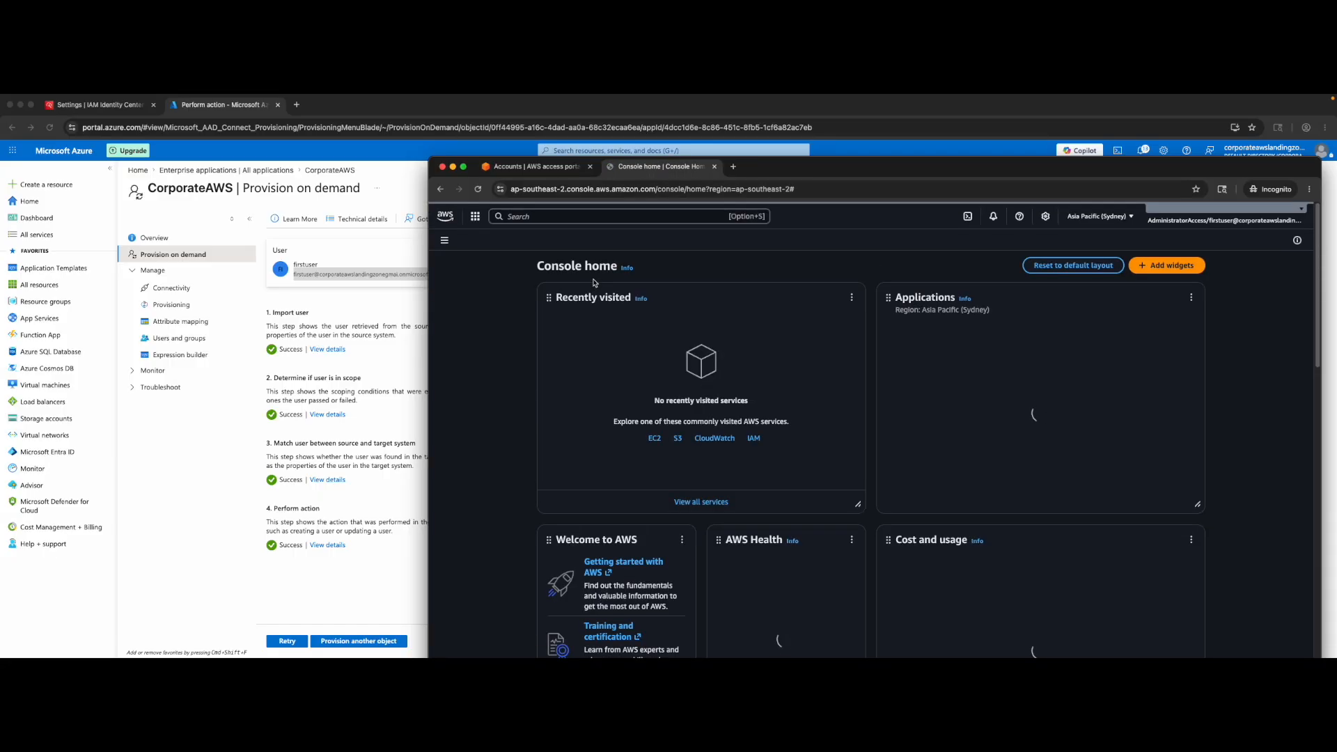
left_click(678, 304)
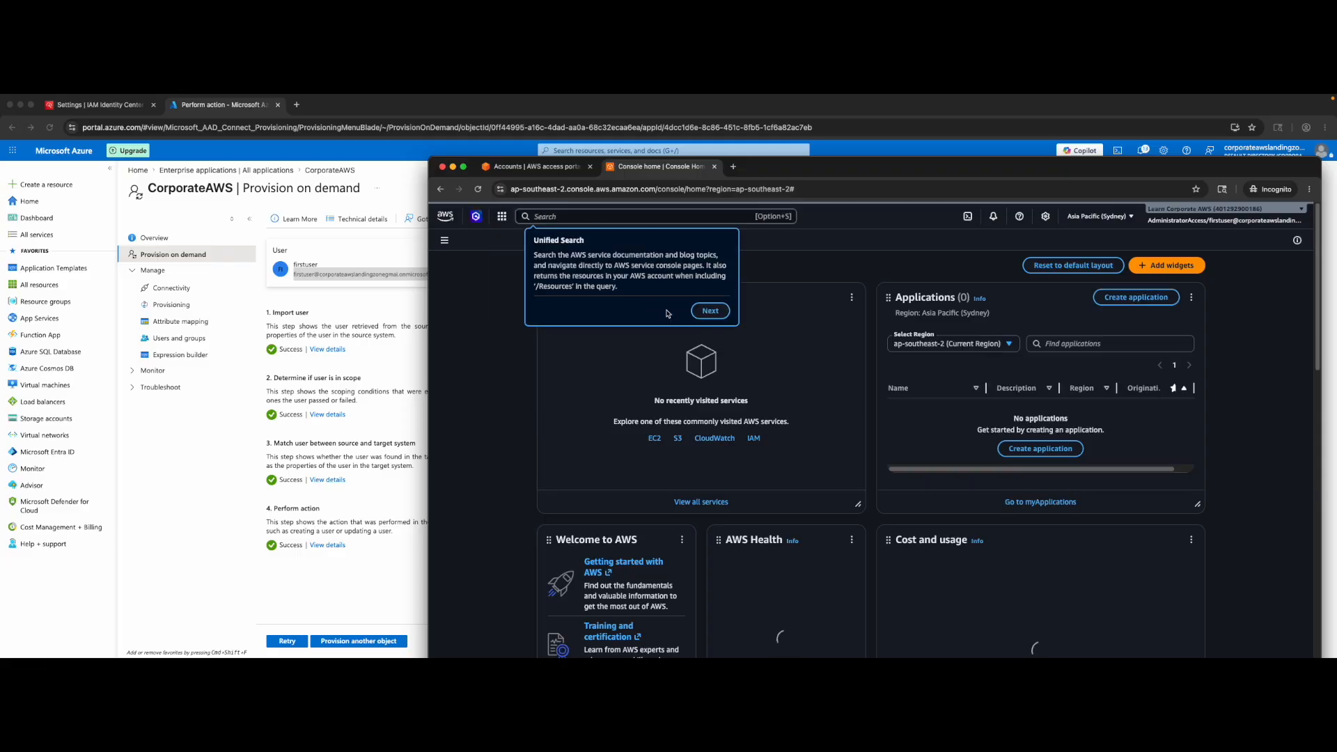
left_click(710, 312)
- Open IAM Identity Center as firstuser, switch the region to United States (N. Virginia) and view its users
left_click(600, 211)
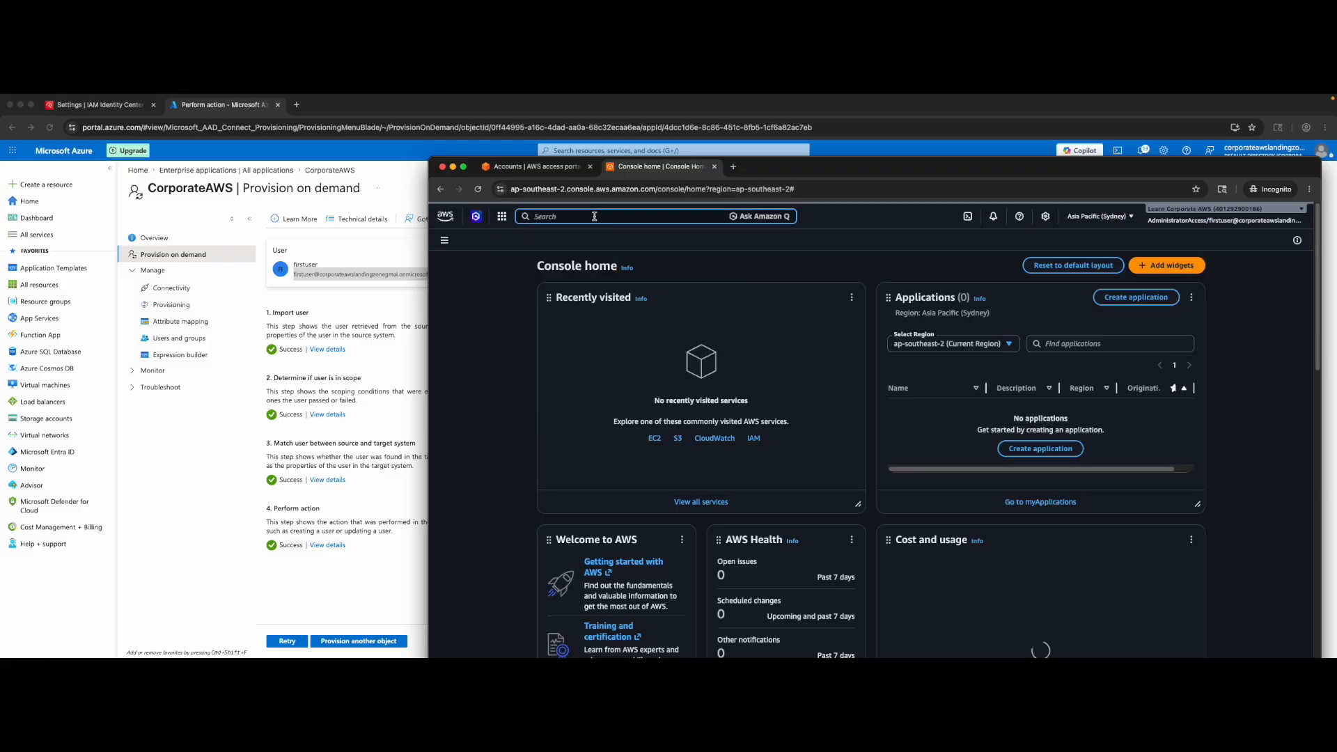
type("identity")
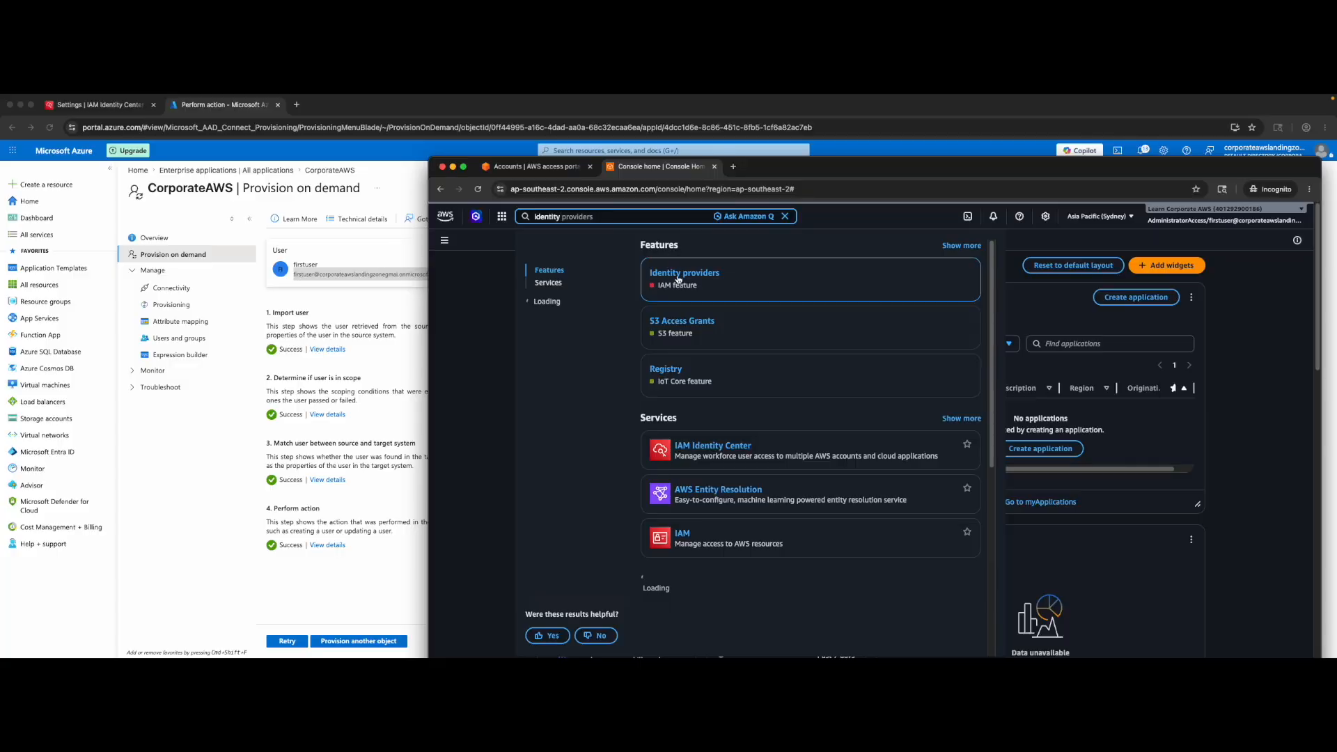
left_click(710, 450)
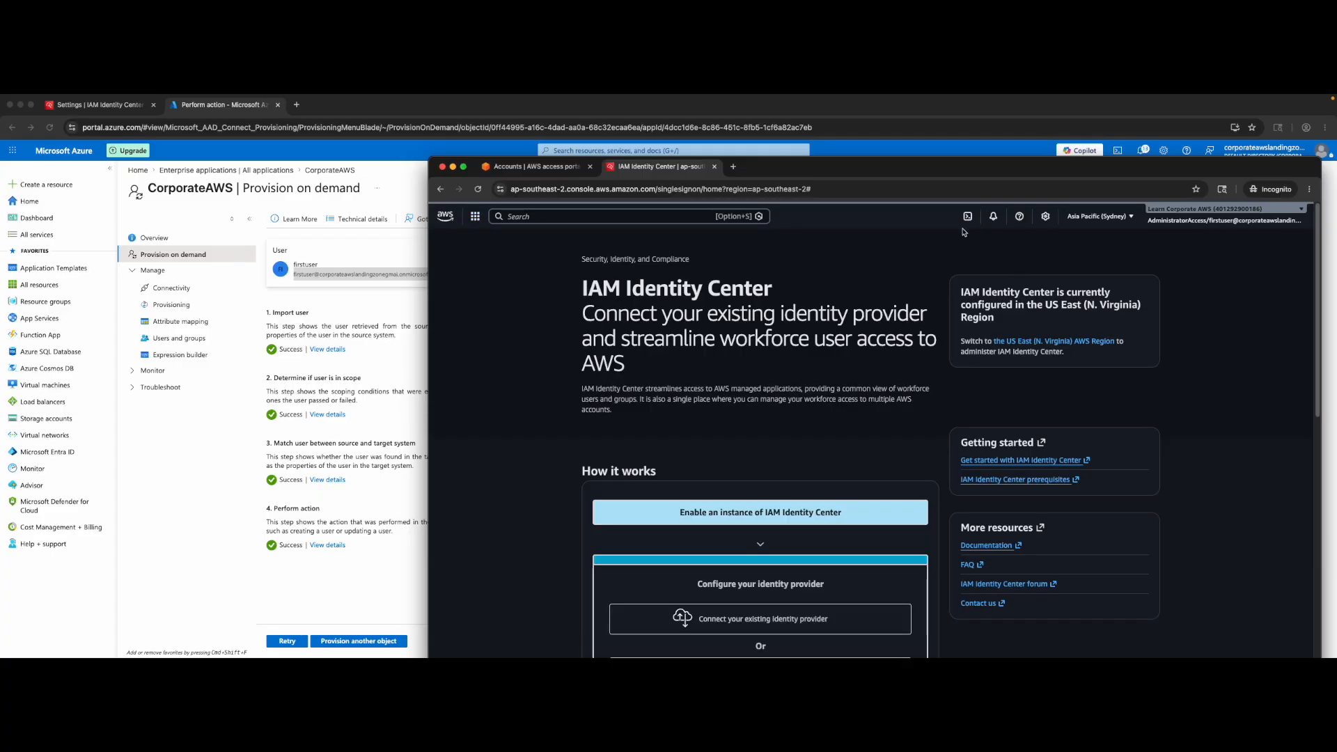
left_click(1099, 218)
left_click(1006, 289)
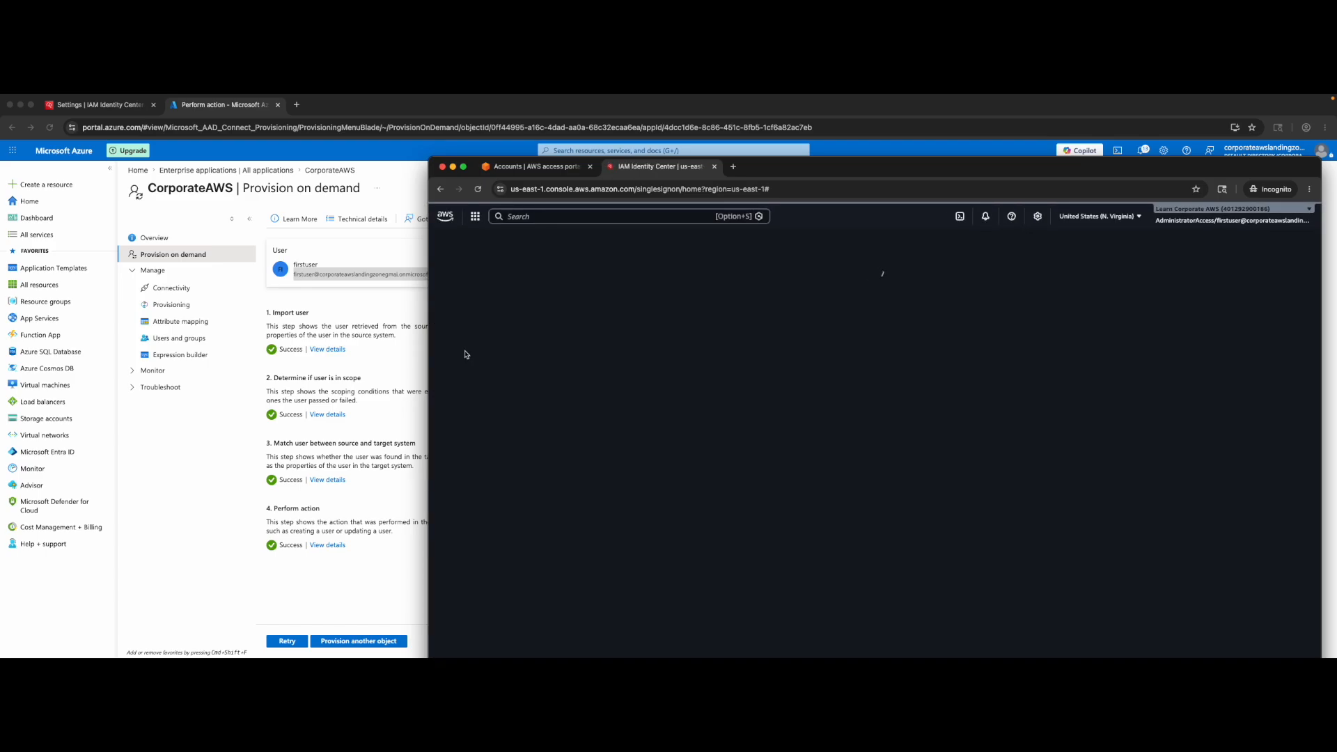
left_click(459, 349)
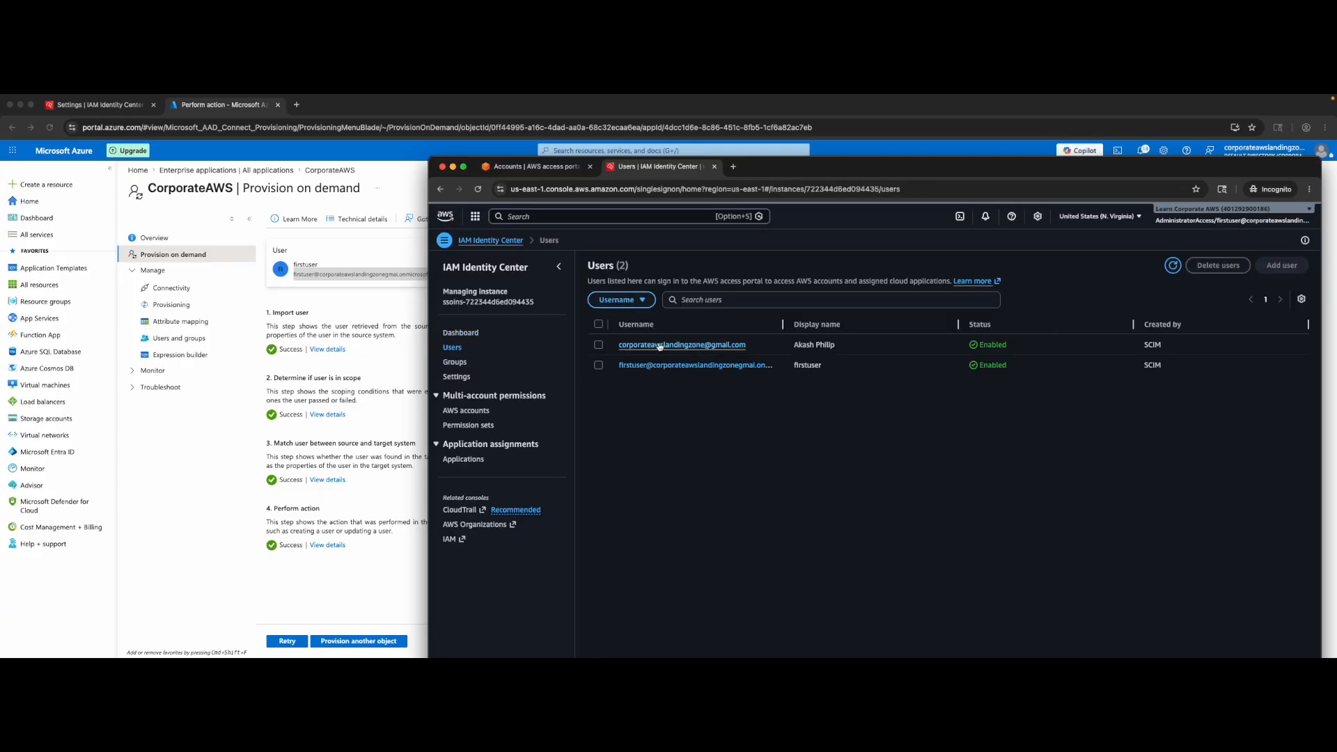
- Open firstuser's details in IAM Identity Center and compare the username with the federated user shown in the account information
left_click(660, 366)
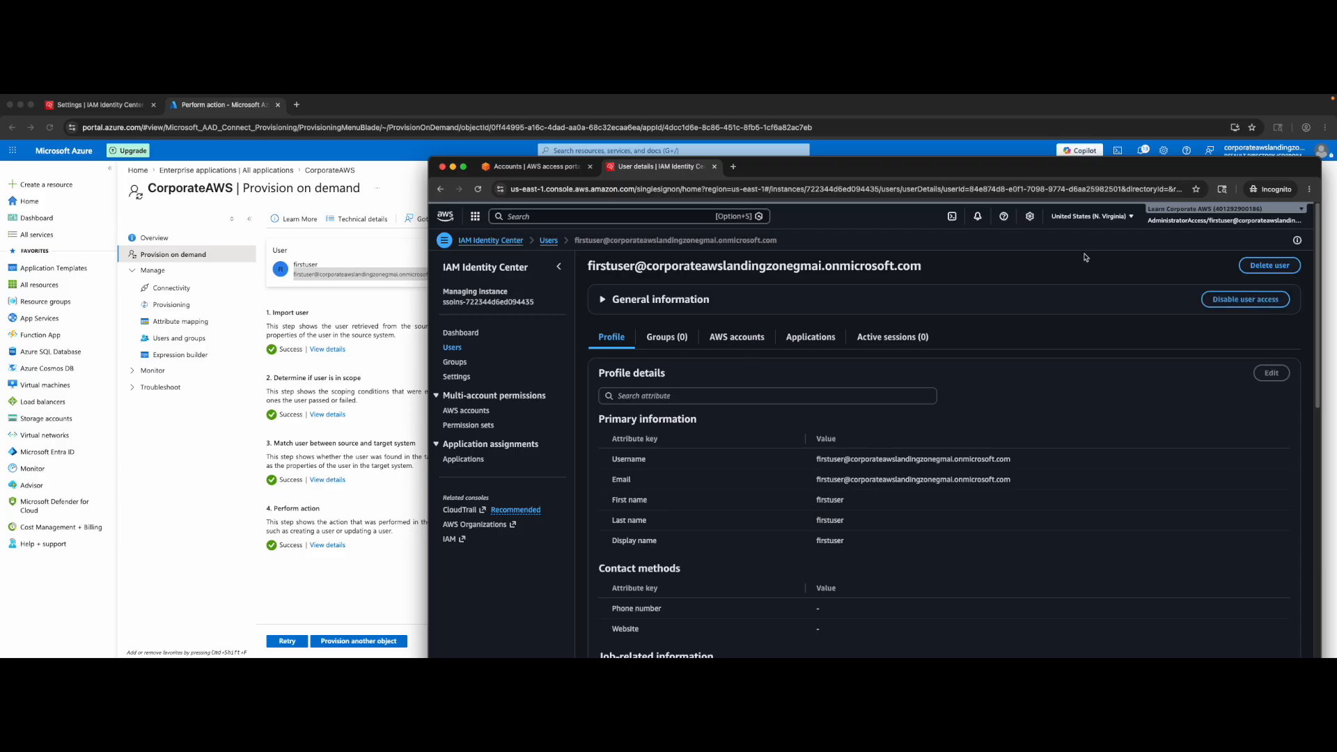
left_click_drag(588, 266, 876, 267)
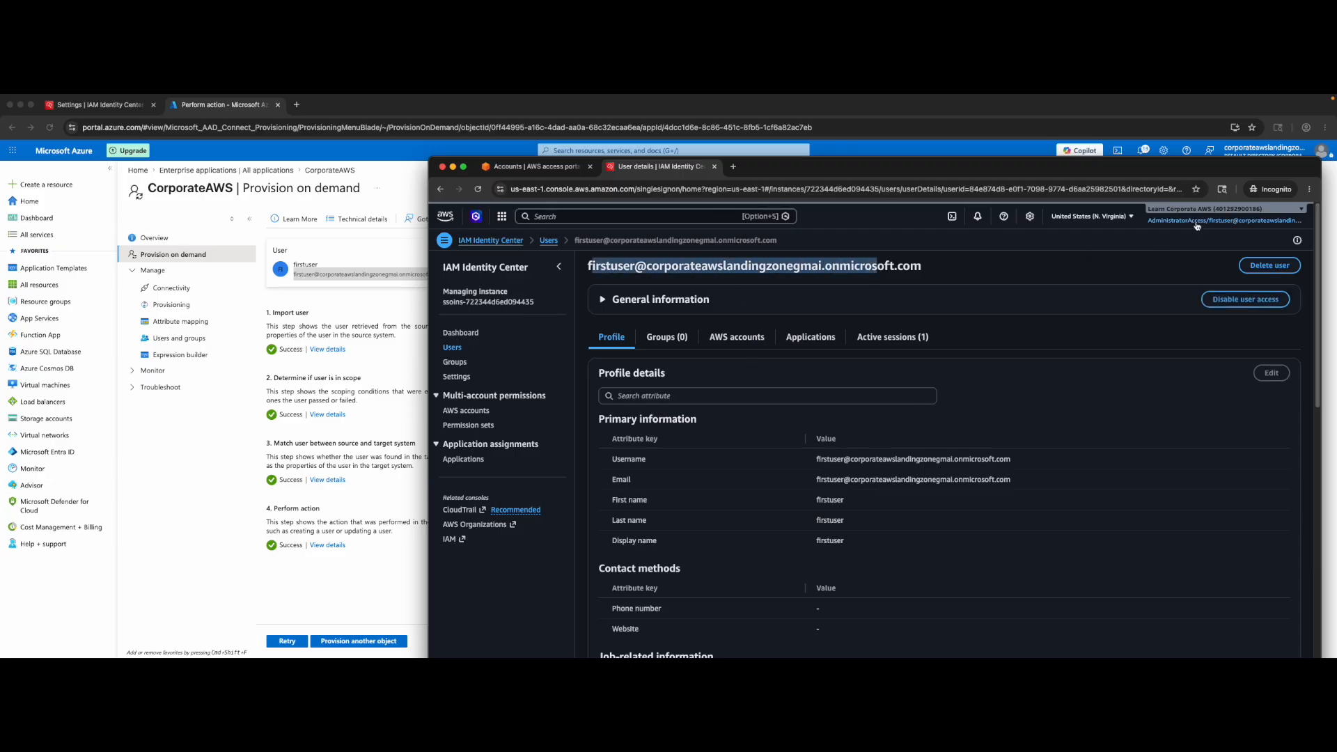
left_click(1195, 223)
left_click_drag(1158, 340, 1263, 364)
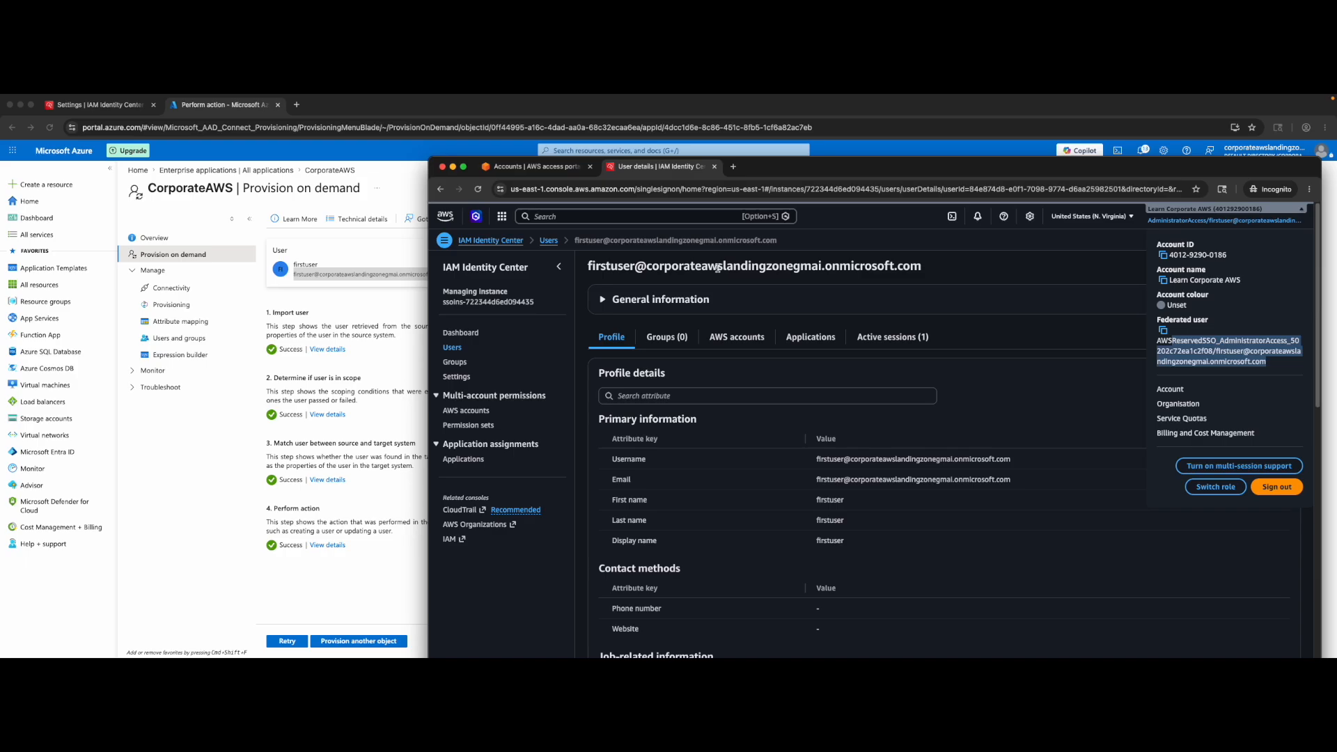
- Review the IAM Identity Center settings, examining the identity source details, the IPv4-only access portal URL and the available identity source actions
left_click(459, 377)
scroll(780, 446, "down", 3)
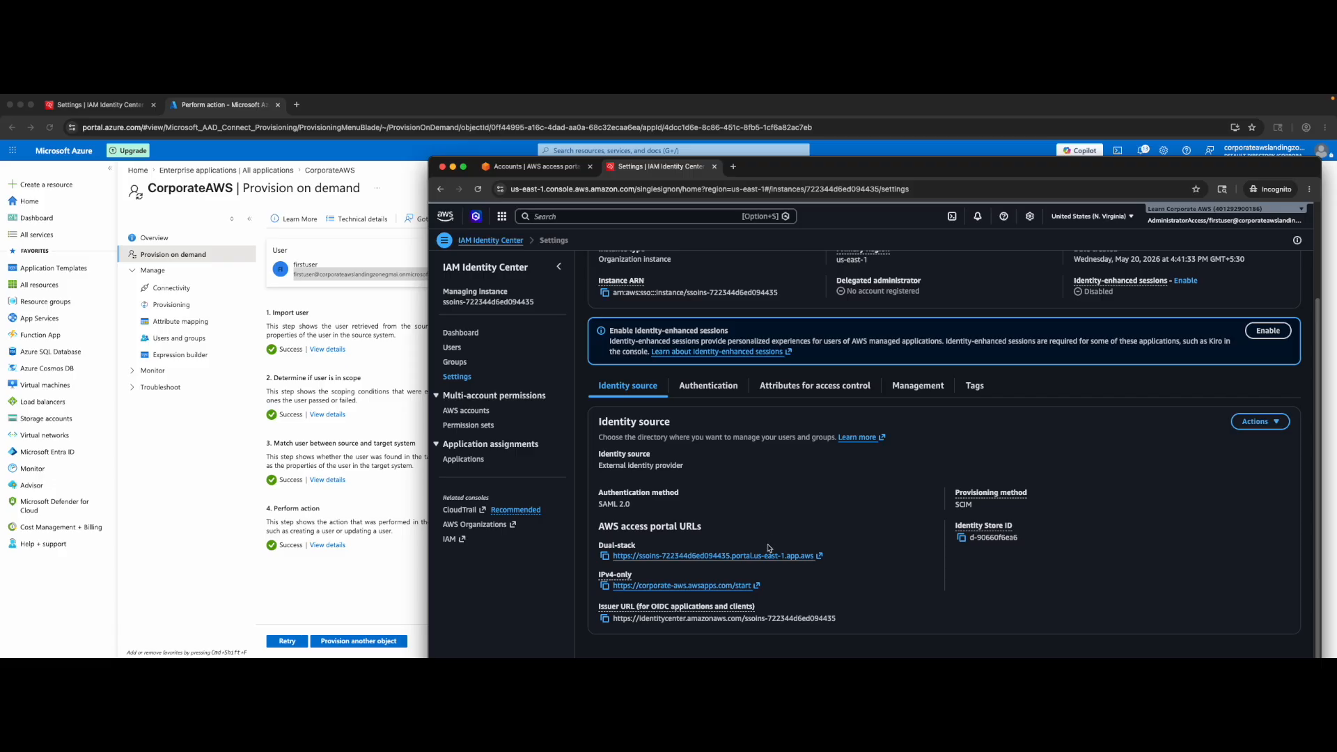
left_click_drag(753, 585, 612, 585)
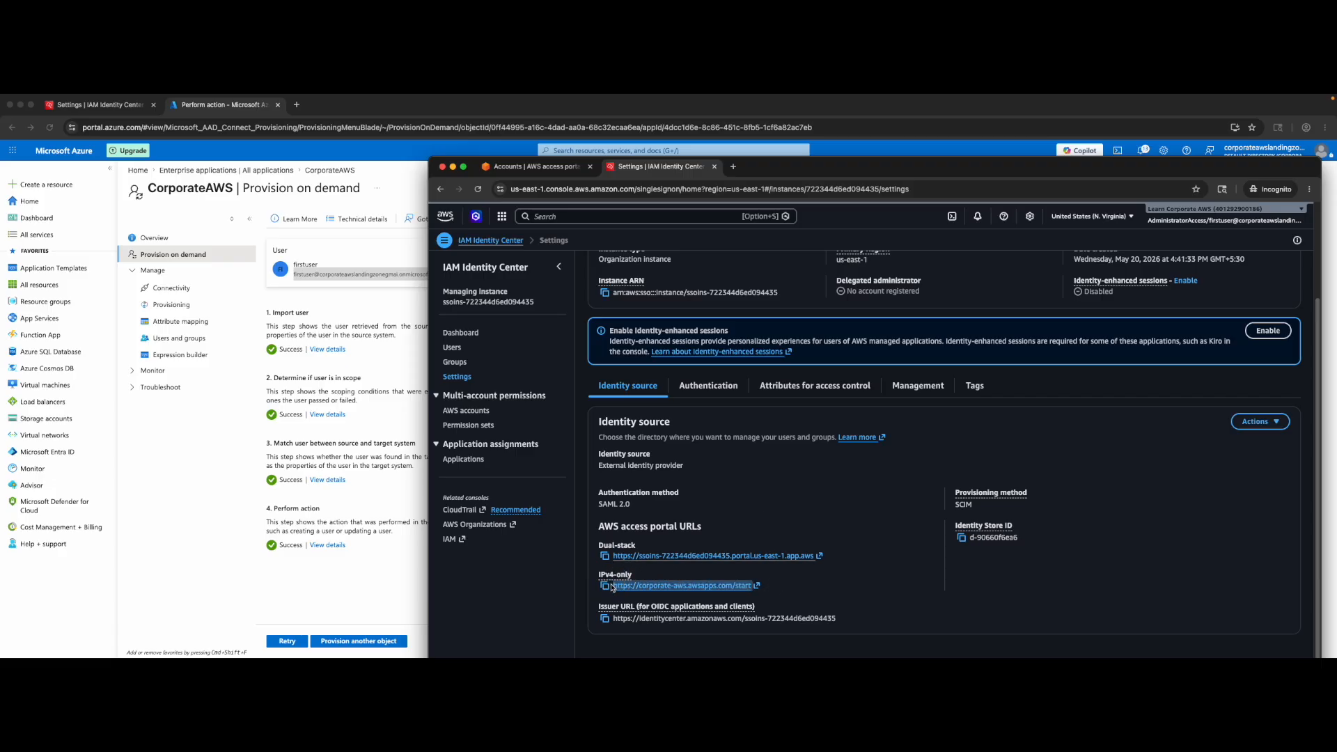
left_click(856, 587)
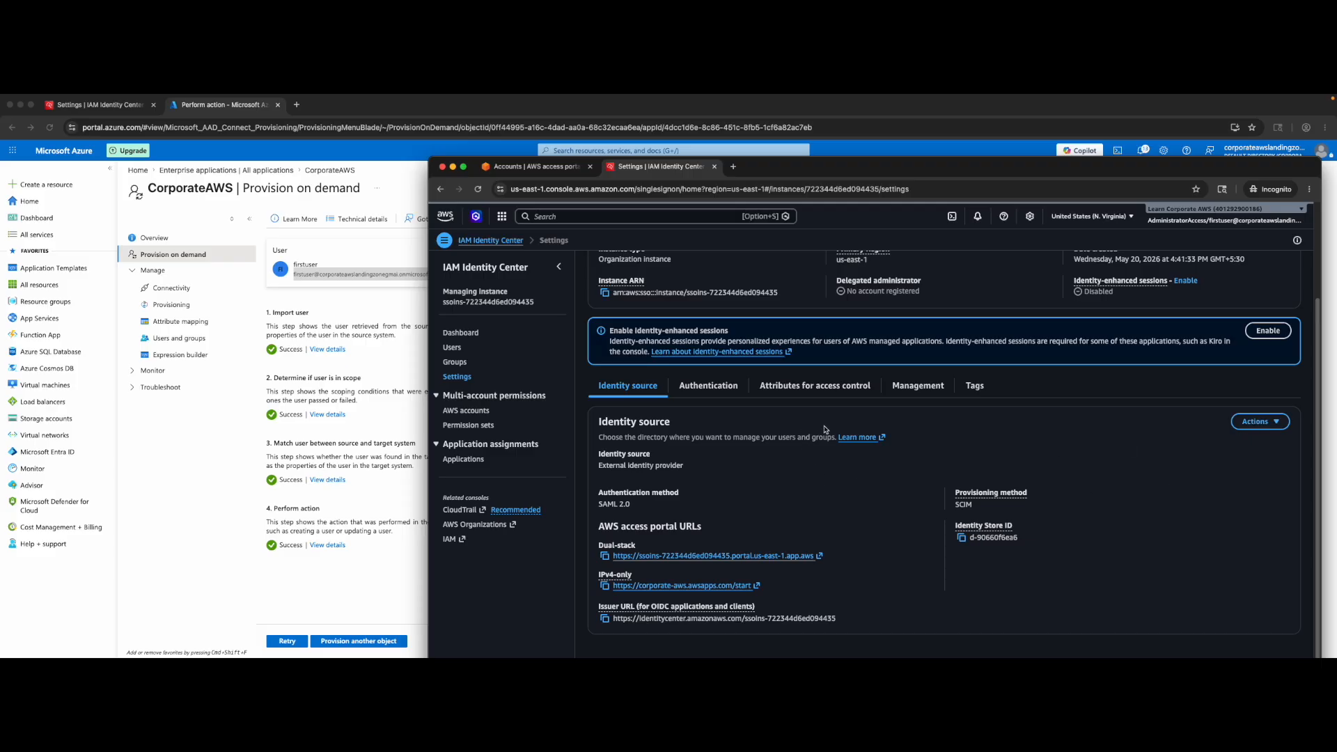
left_click(1249, 422)
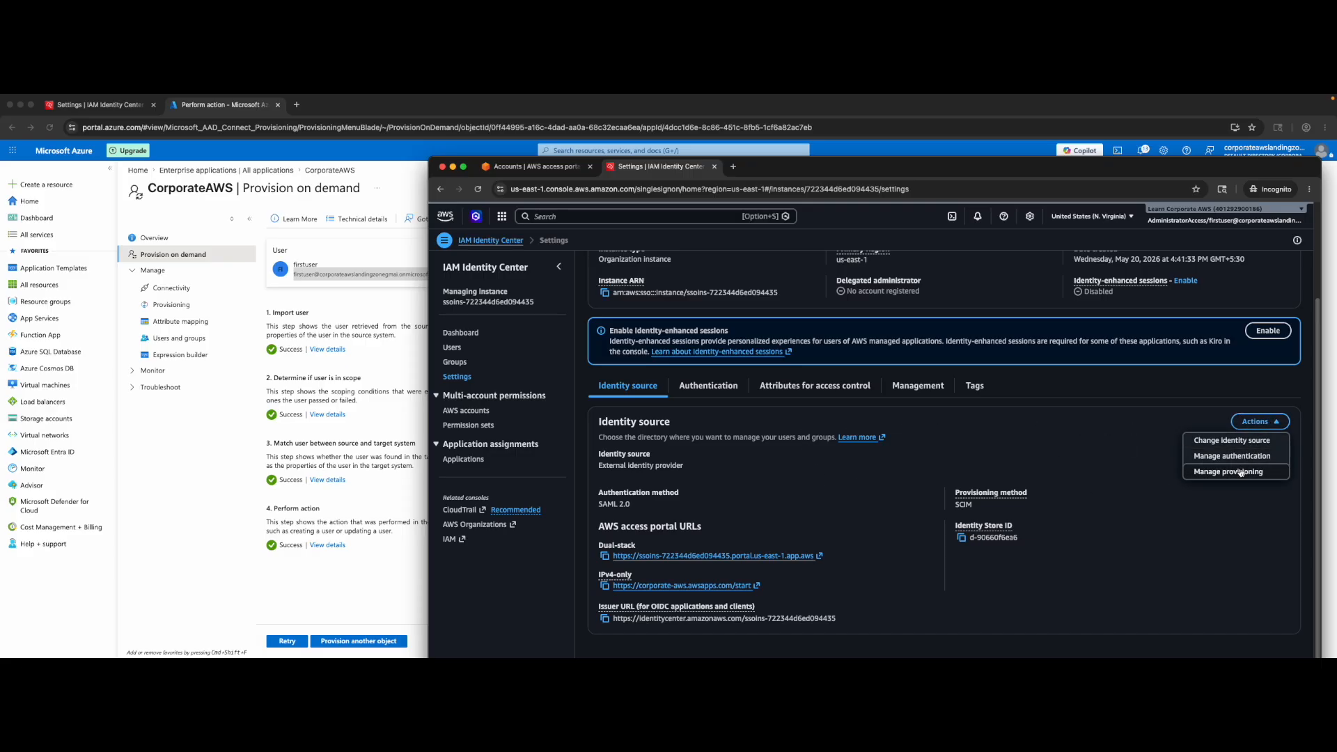
left_click(1131, 545)
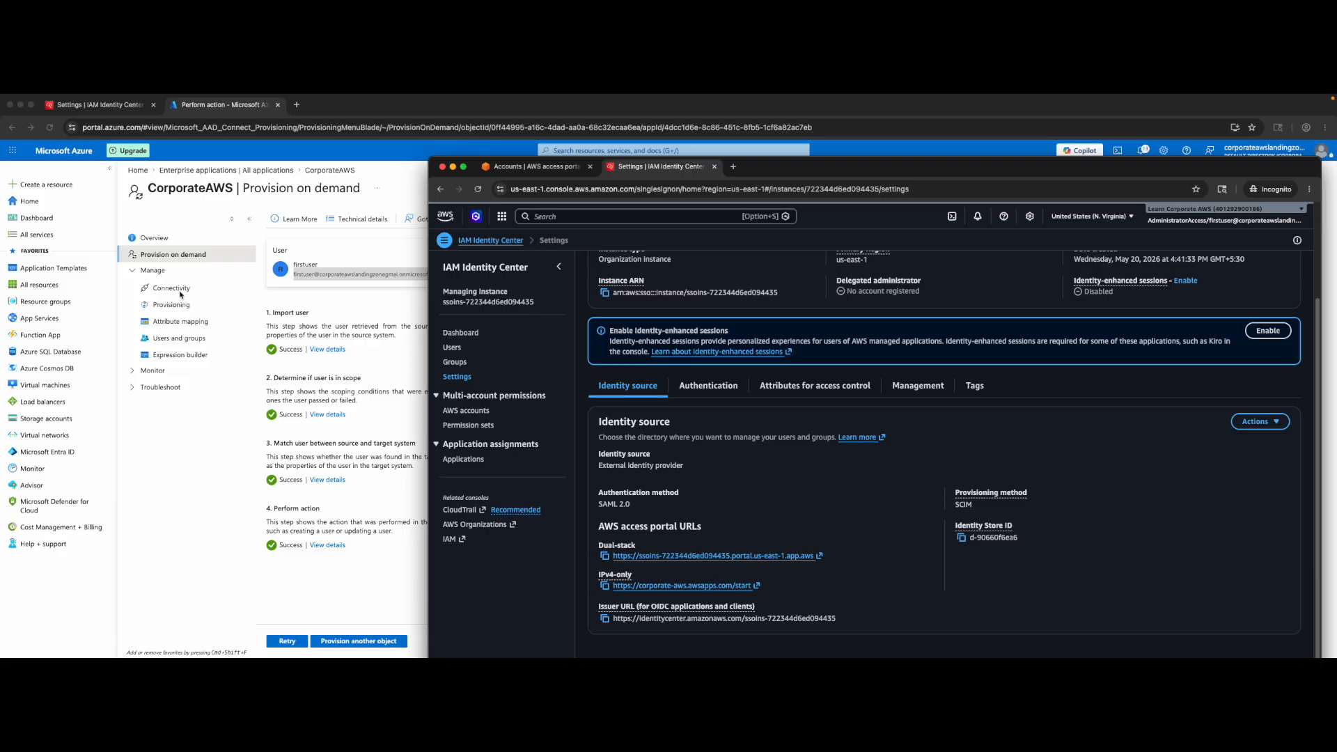
scroll(688, 315, "up", 2)
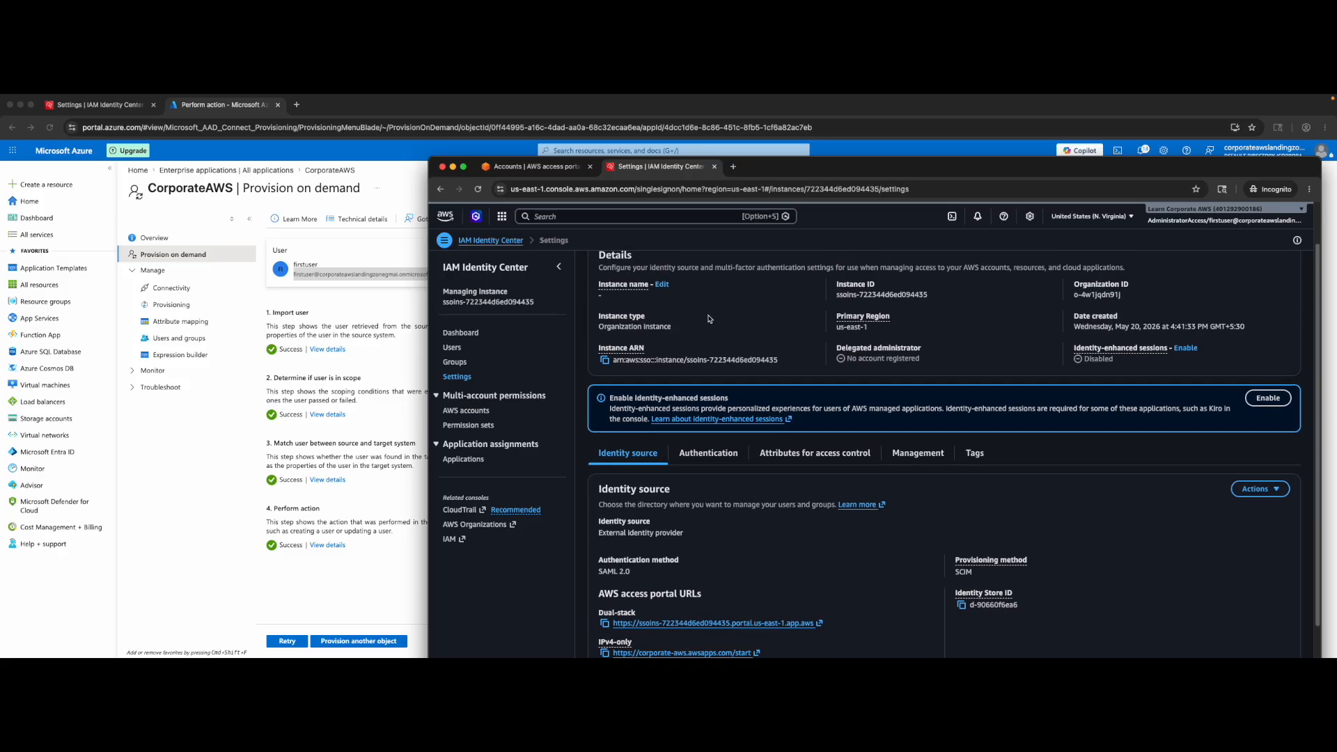
scroll(709, 319, "up", 1)
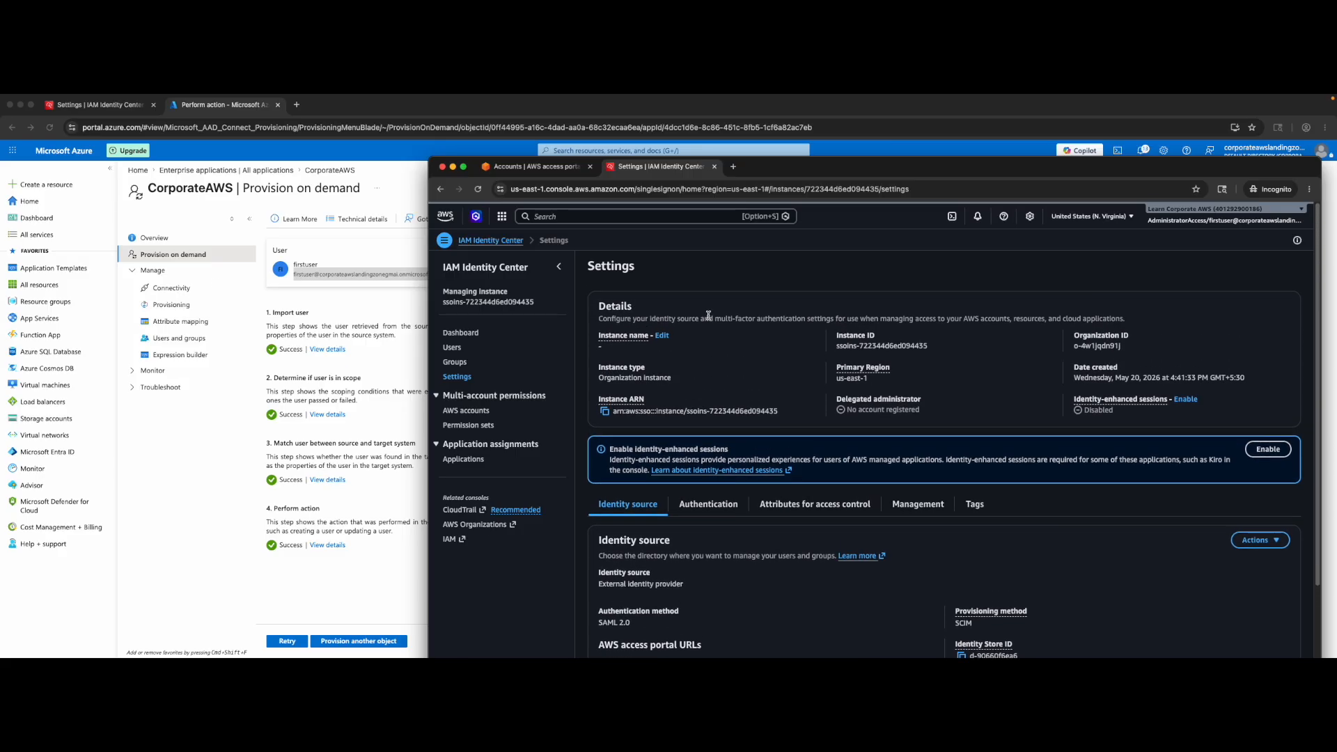